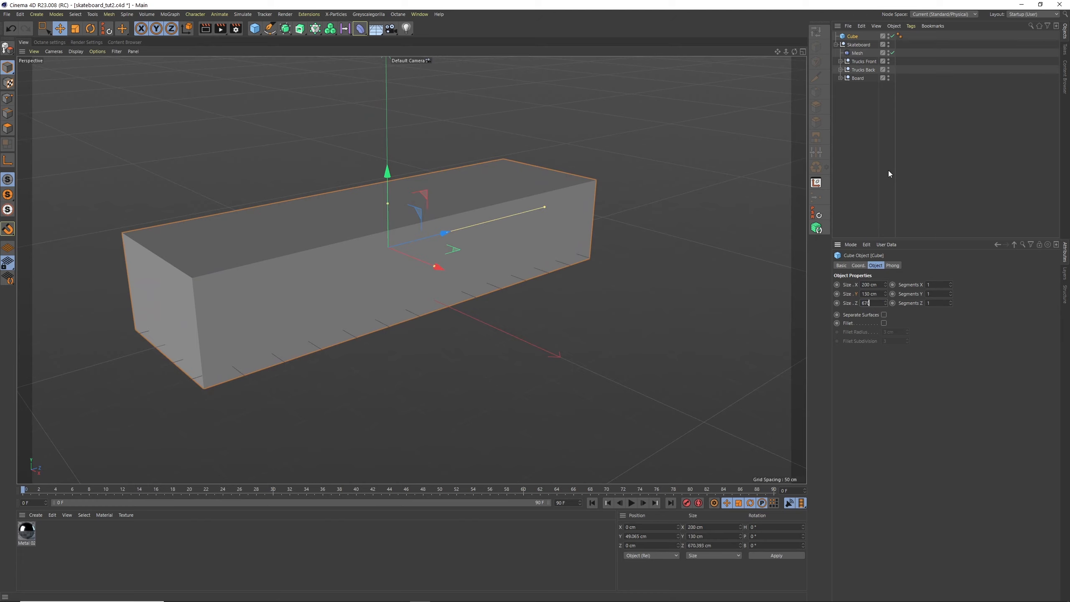
- Set the cube's Z size to 670 cm and switch the viewport display to Gouraud Shading (Lines)
key(Return)
drag(792, 55, 626, 129)
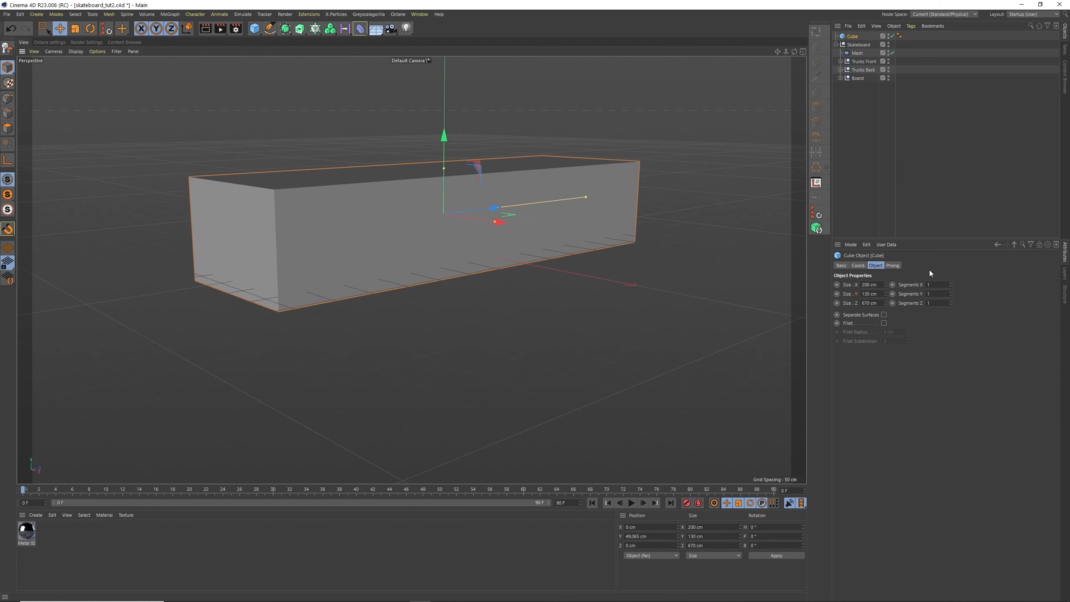
click(75, 51)
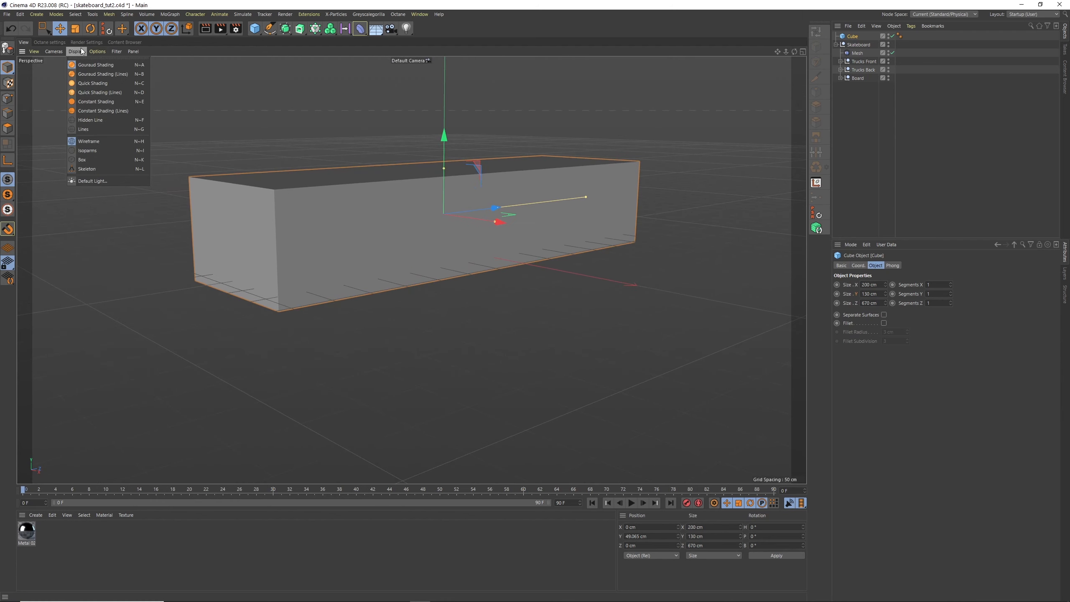
click(103, 76)
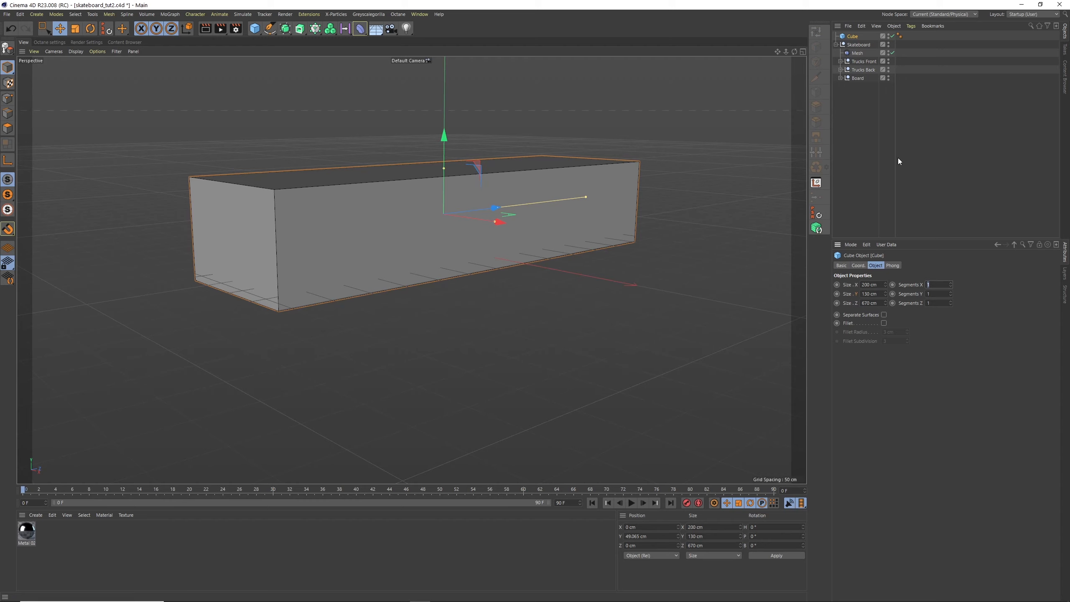
- Try subdividing the cube with 3 X segments, 3 Y segments and 10, then 12, Z segments
text(3)
key(Tab)
text(3)
key(Tab)
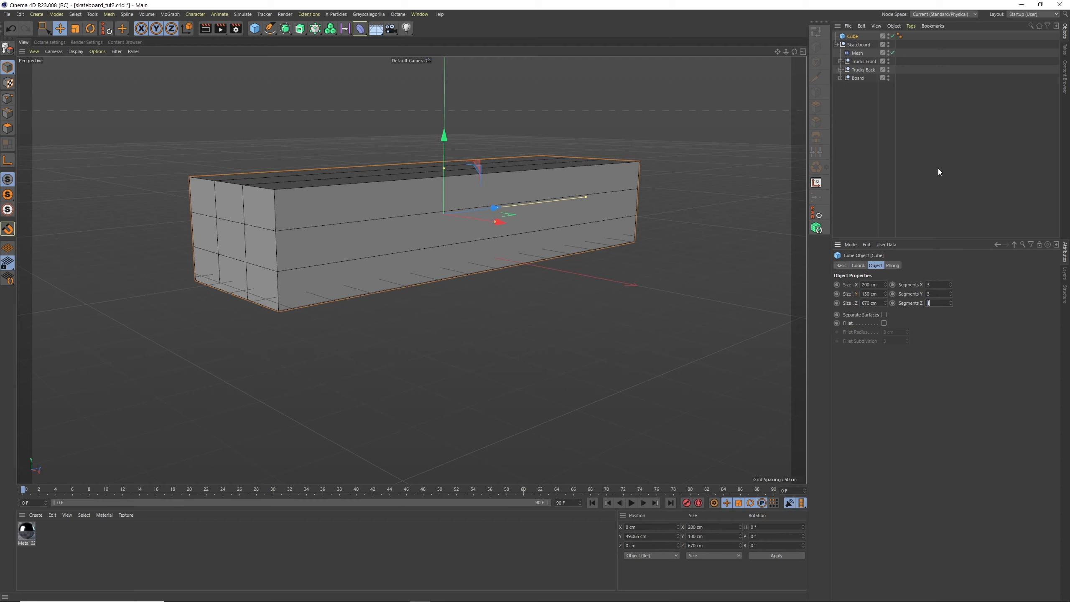
text(10)
key(Return)
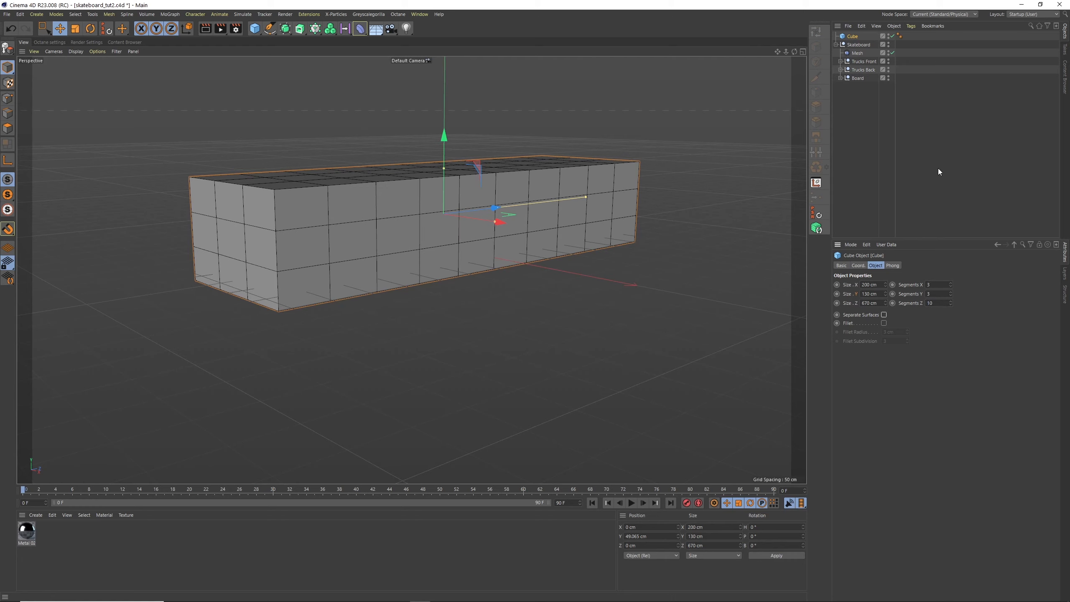
text(12)
key(Return)
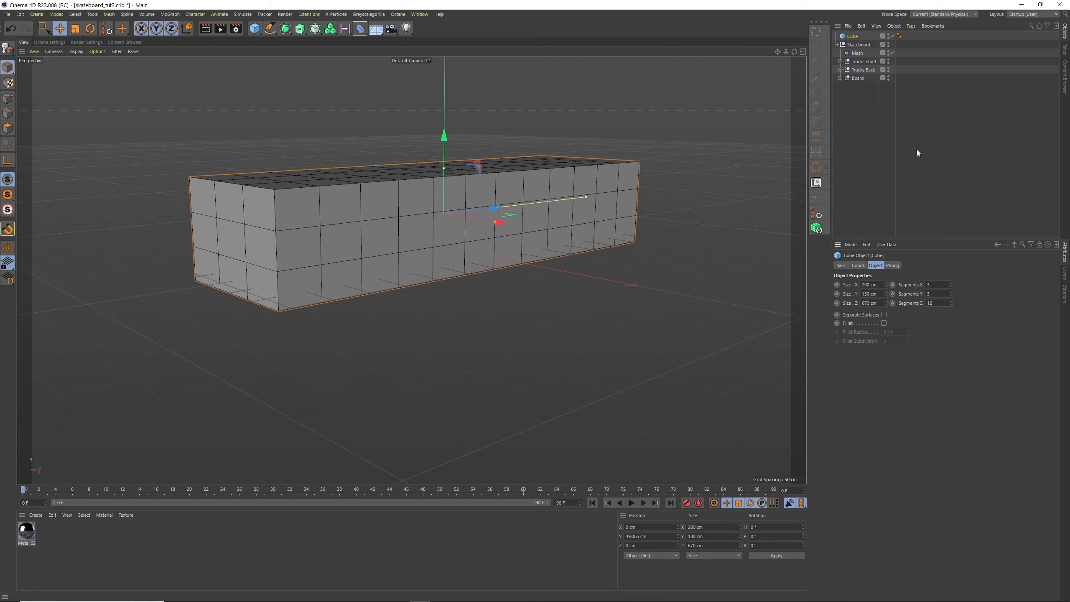
- Set the cube's segments to 4 in X, 4 in Y and 14 in Z
drag(794, 52, 817, 59)
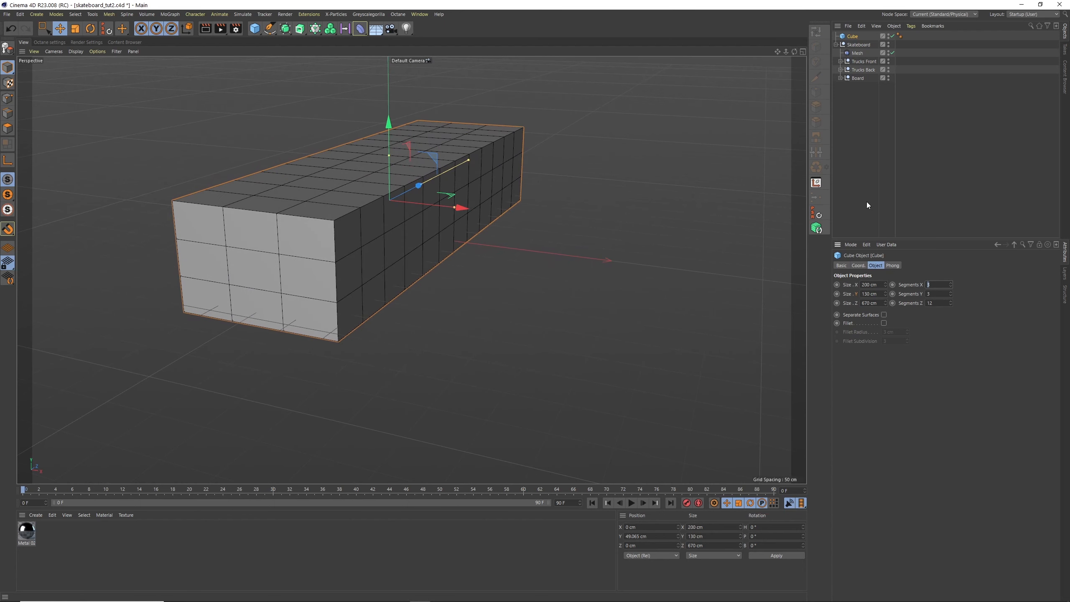
text(4)
key(Tab)
text(4)
key(Tab)
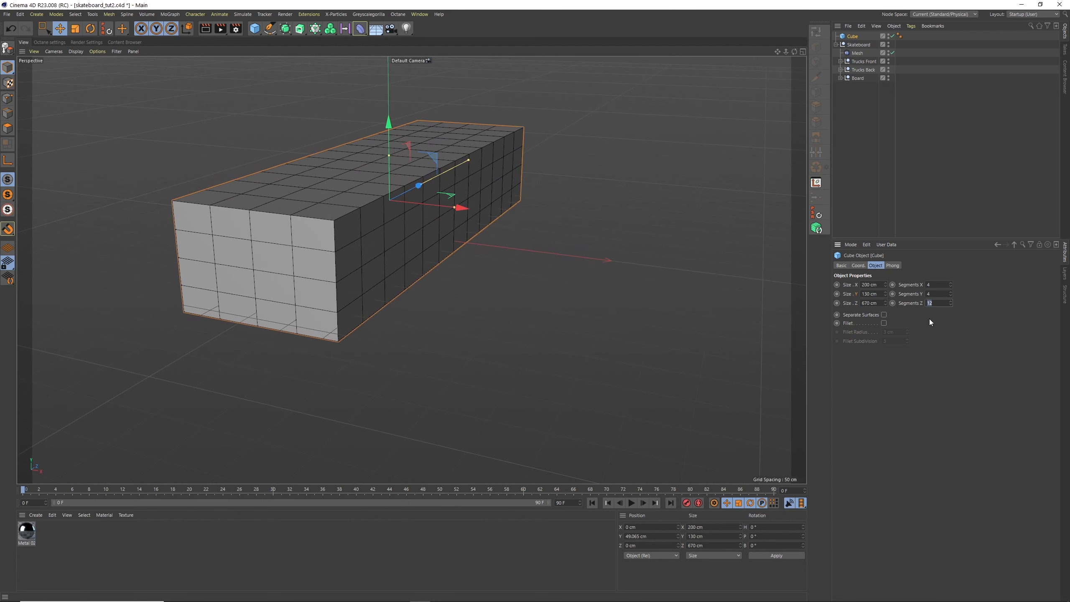
drag(795, 52, 821, 167)
text(1)
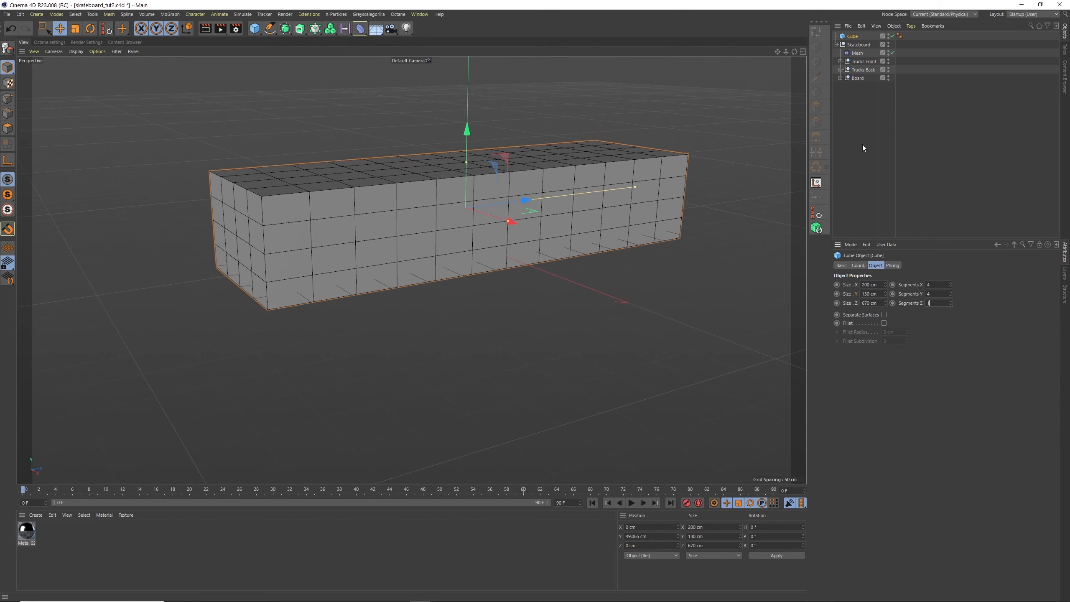
text(4)
key(Return)
- Assign the cube as the cage of the skateboard's Mesh deformer and initialize the deformer
drag(795, 52, 837, 81)
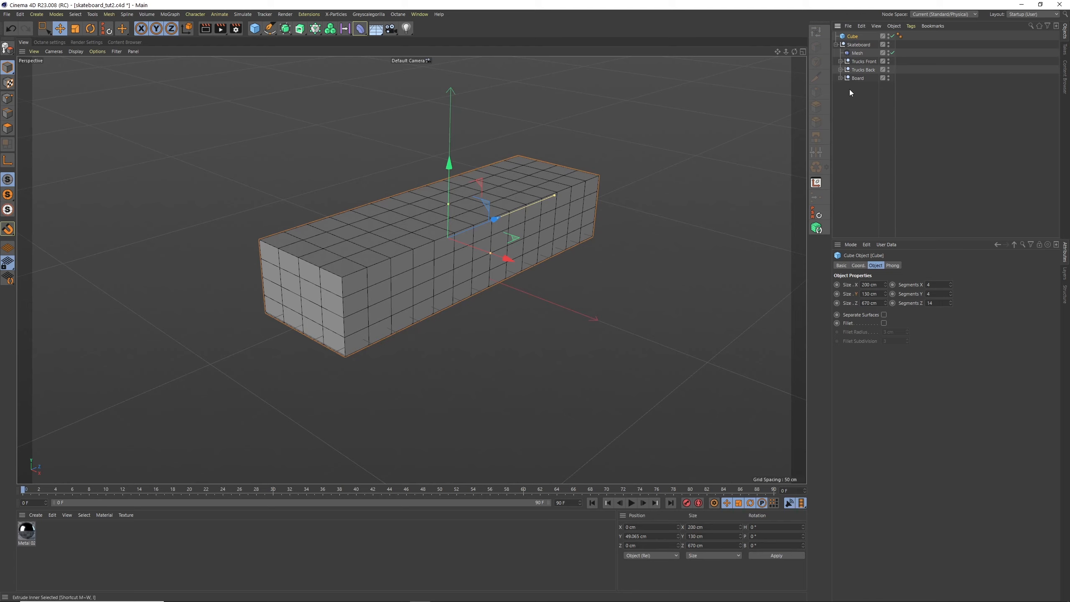
click(871, 55)
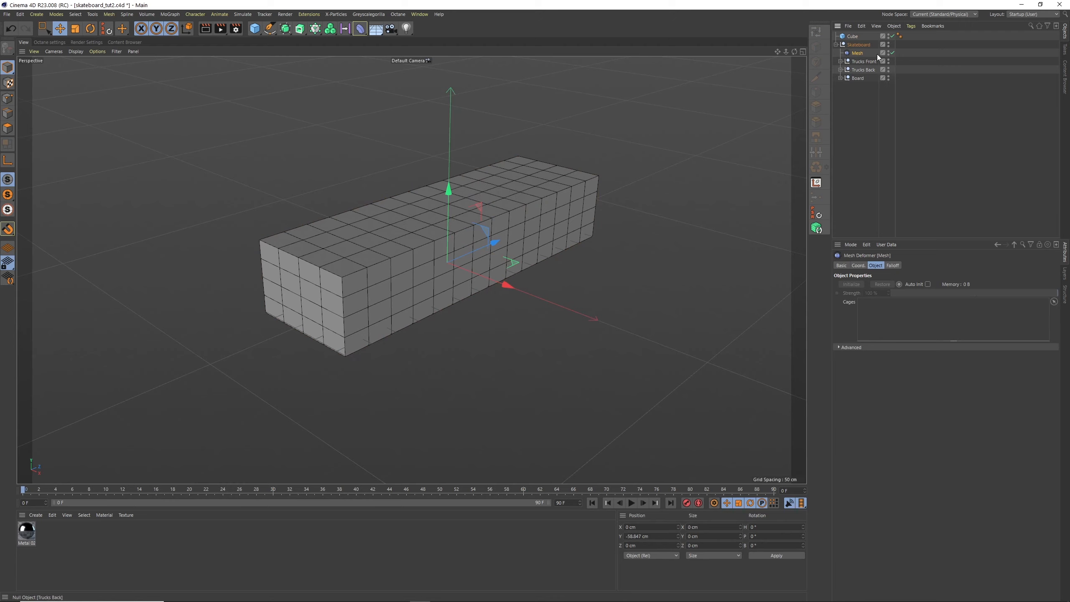
drag(896, 304, 896, 305)
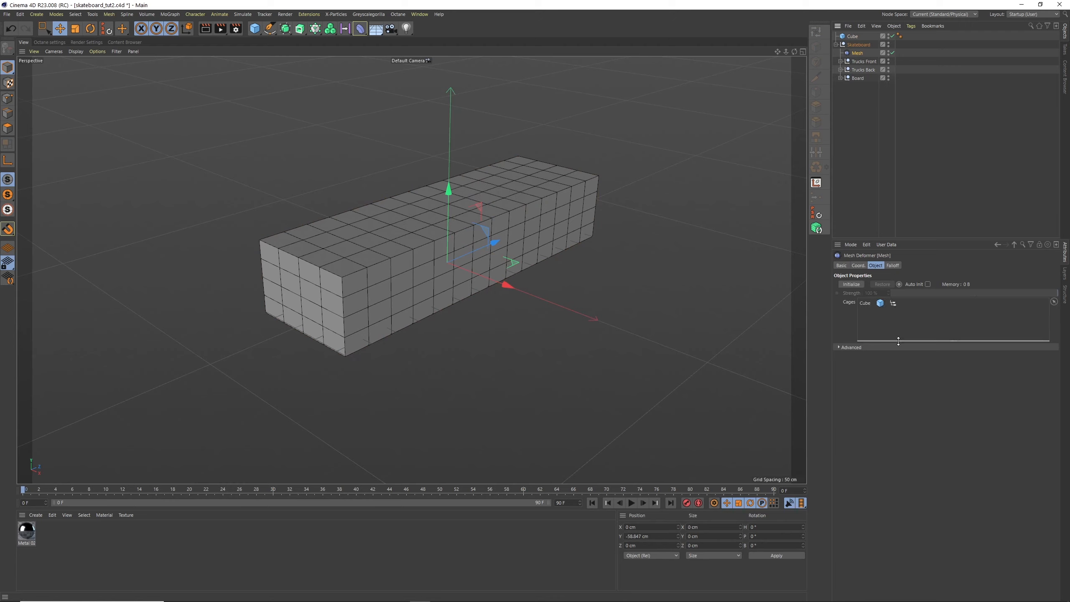
click(851, 284)
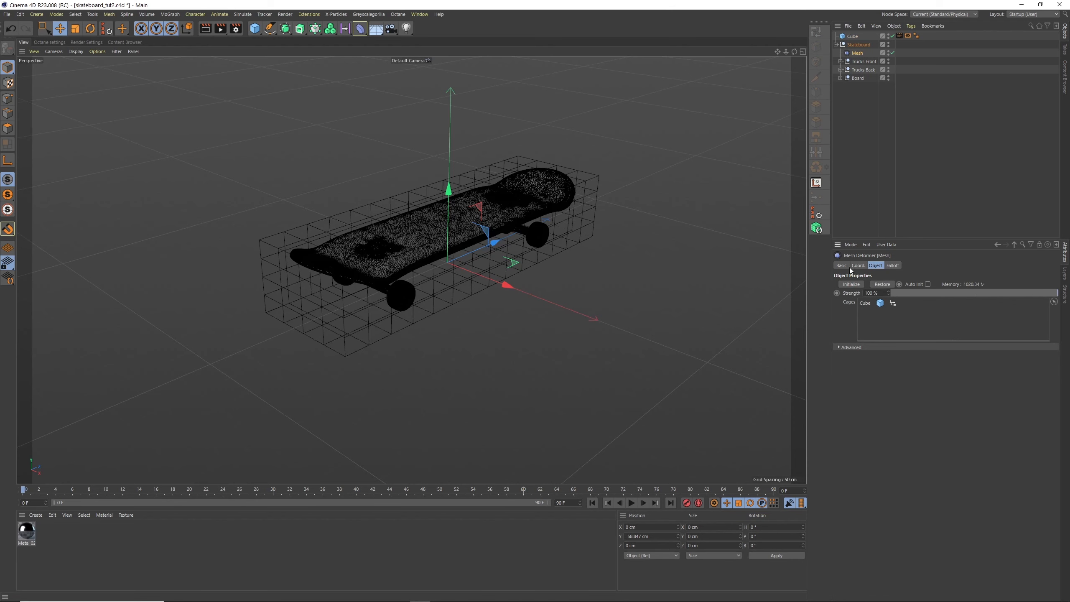
- Review the cage cube's Compositing and Display tags and switch the viewport display to plain Gouraud Shading
click(907, 36)
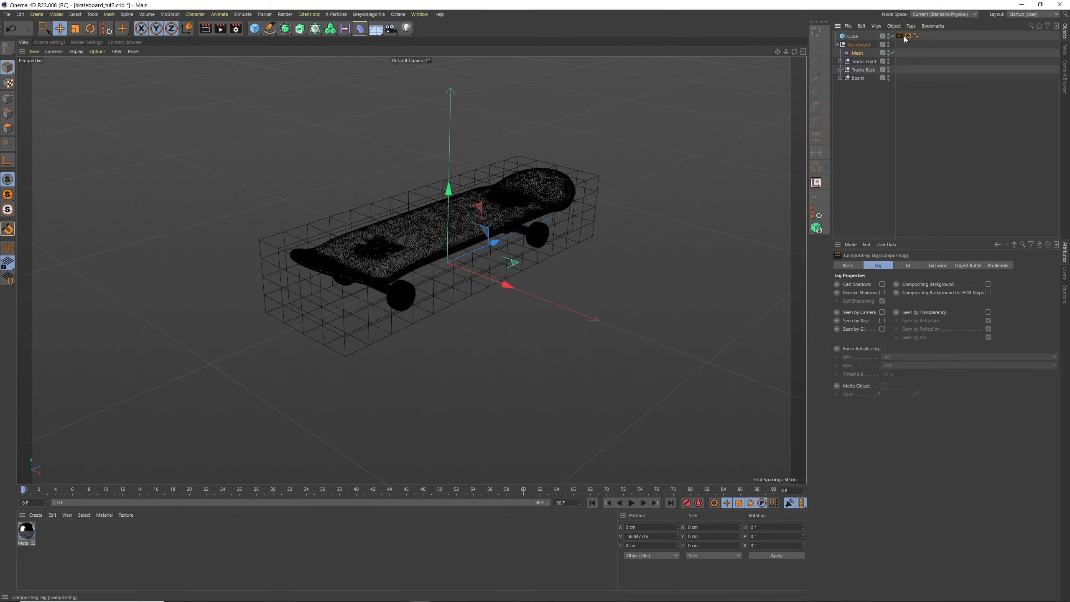
click(900, 36)
click(907, 36)
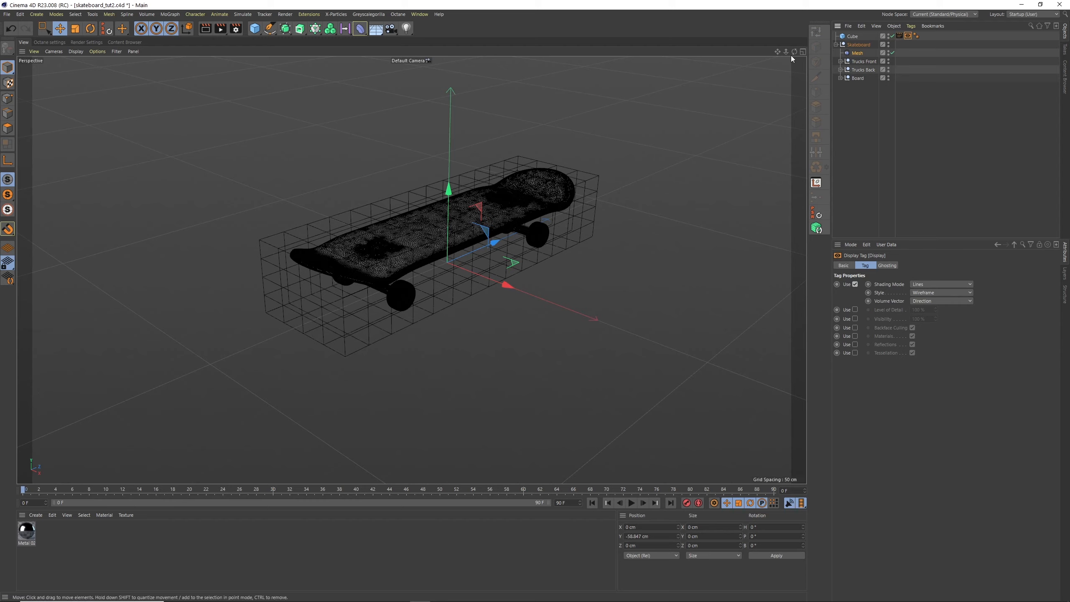
drag(794, 51, 546, 215)
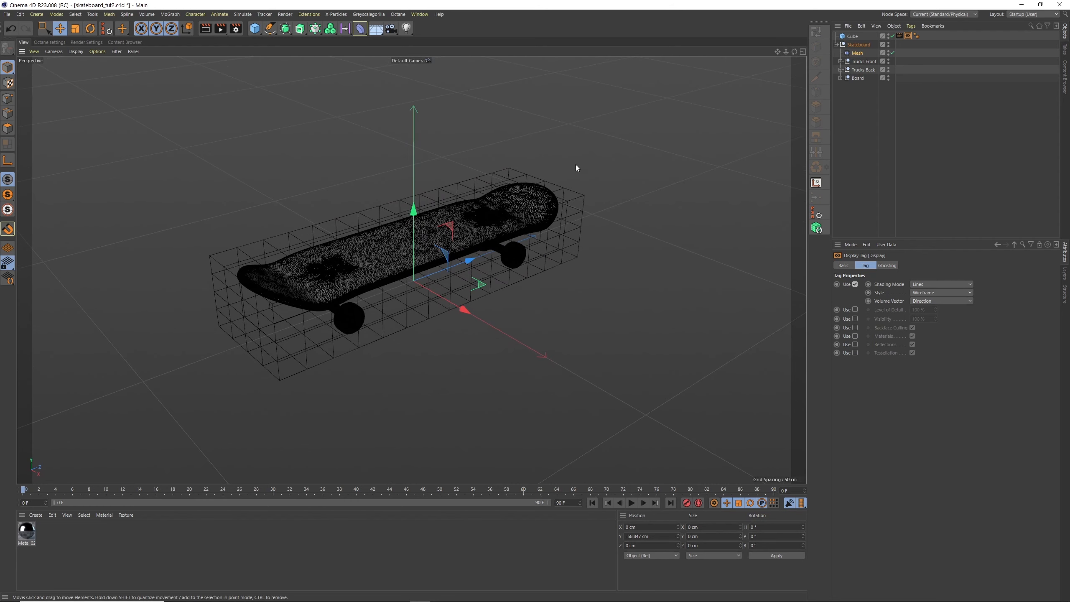
alt+middle_drag(535, 170, 549, 160)
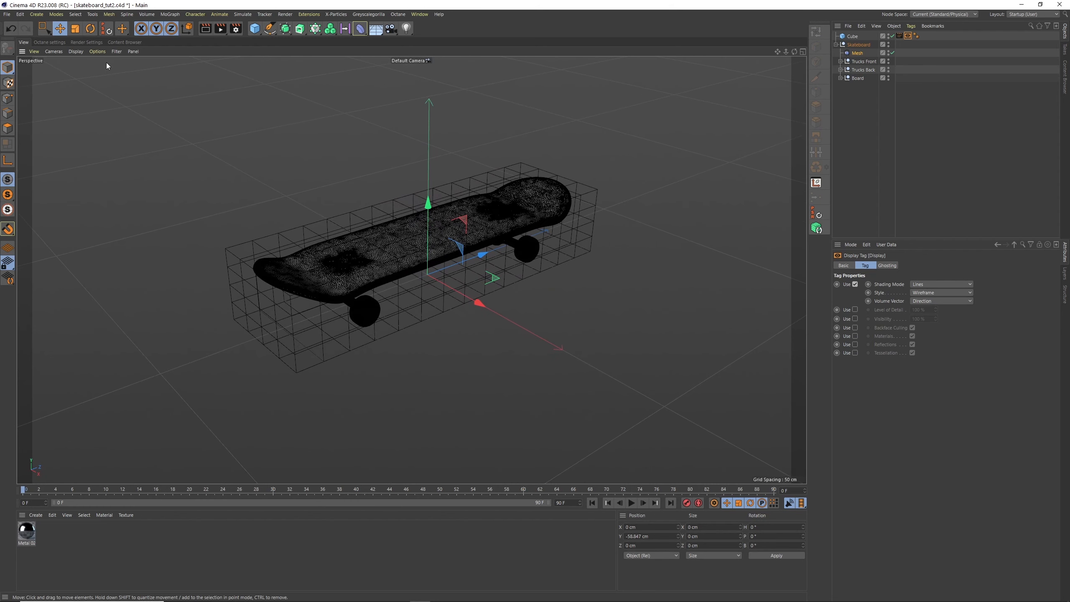
click(76, 51)
click(85, 65)
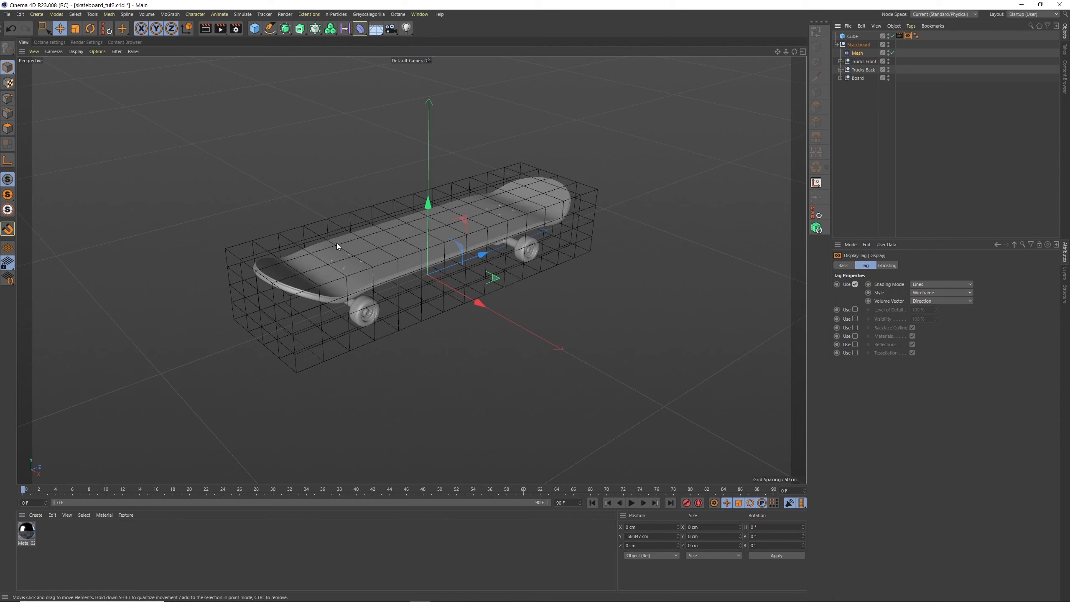
- Add a Formula deformer and make it a child of the cage cube
mouse_move(525, 206)
alt+mouse_down()
mouse_move(539, 181)
mouse_move(527, 224)
mouse_move(525, 208)
alt+mouse_up()
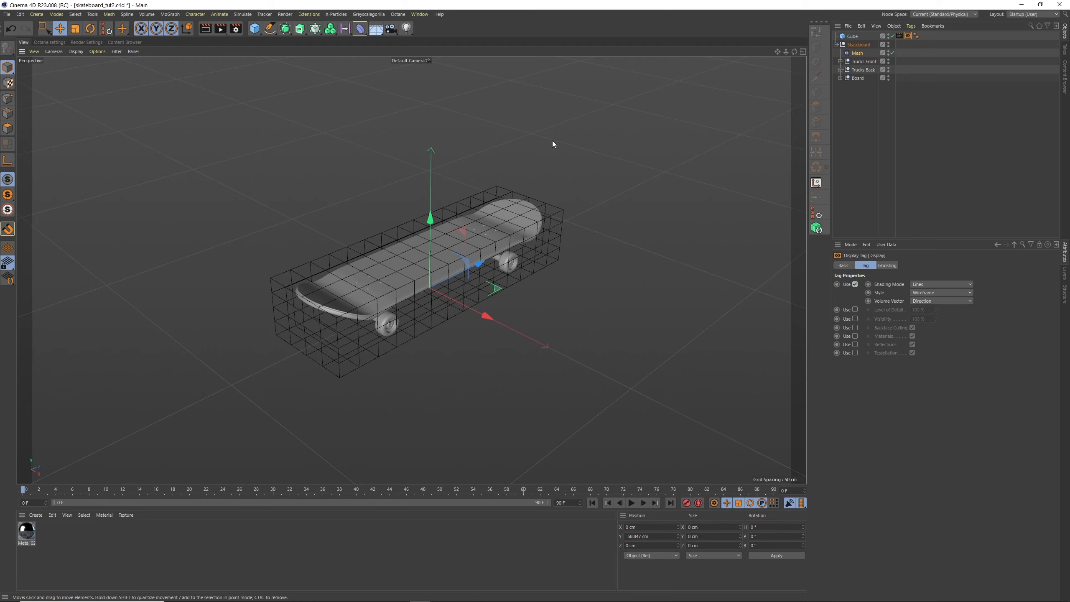
click(362, 30)
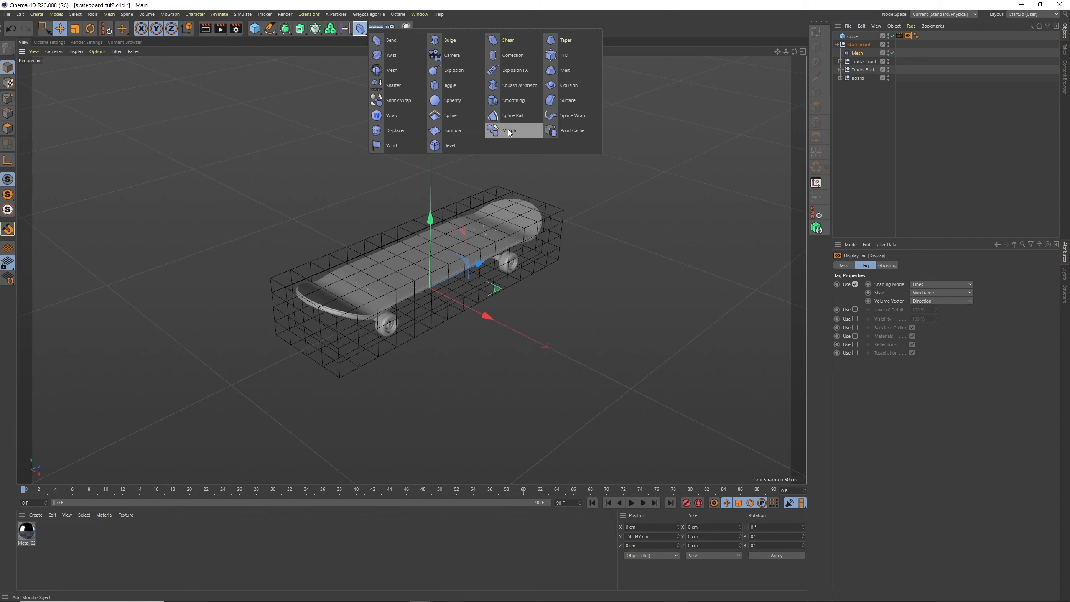
click(465, 133)
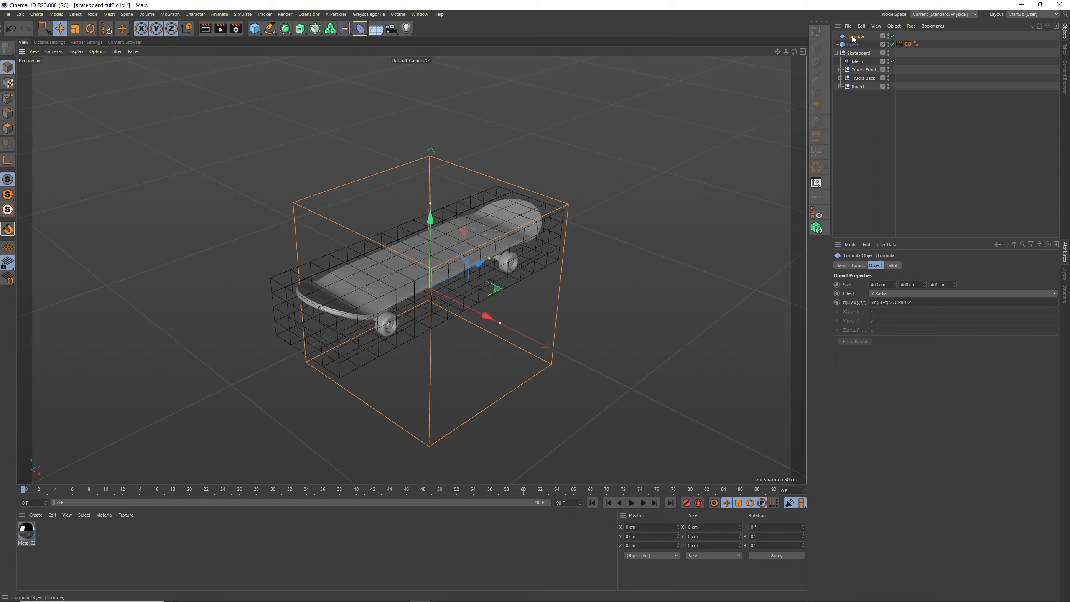
drag(853, 38, 855, 47)
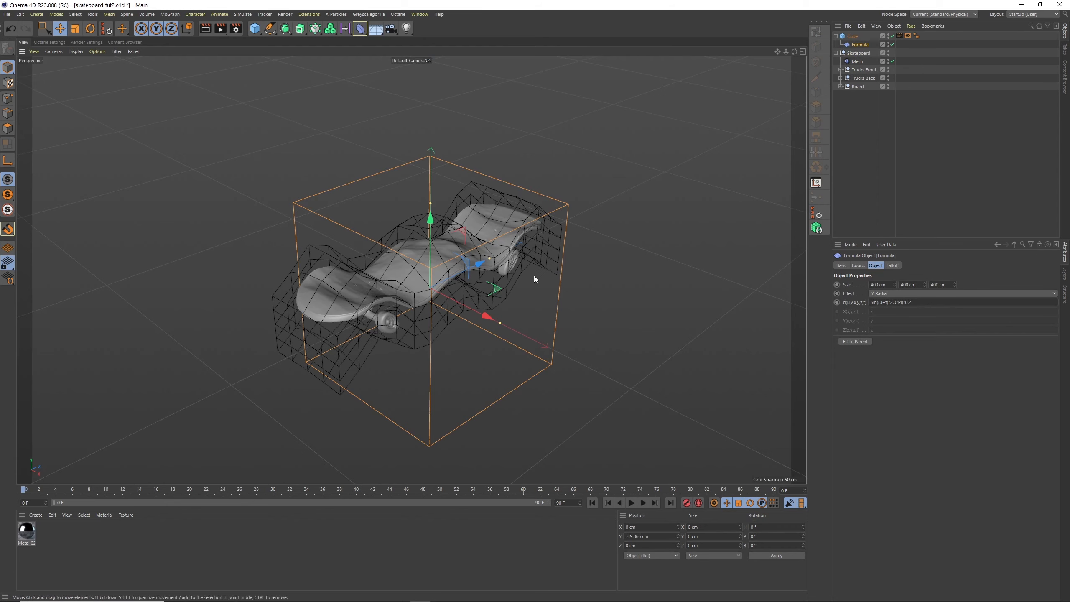
- Play the animation and examine the Formula deformation of the skateboard from several angles
alt+drag(534, 276, 509, 300)
alt+drag(374, 218, 435, 180)
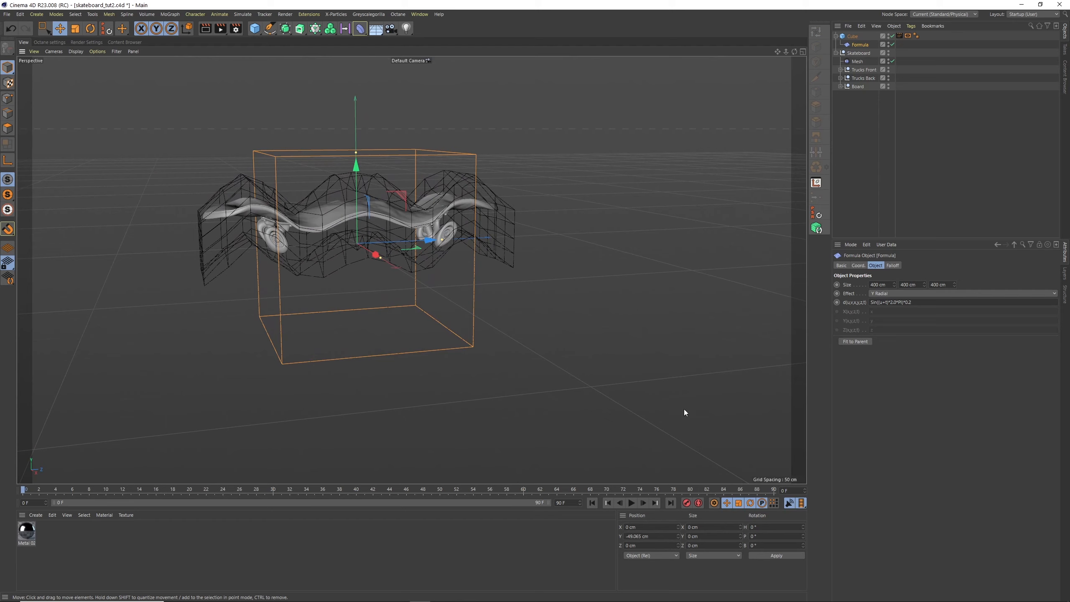
click(631, 503)
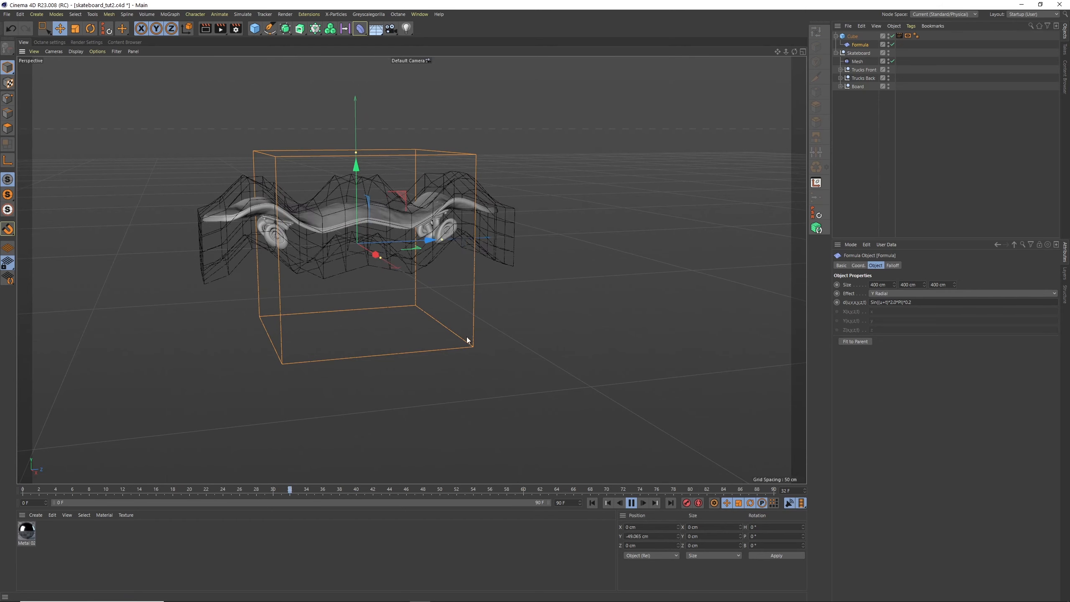
alt+drag(467, 340, 518, 281)
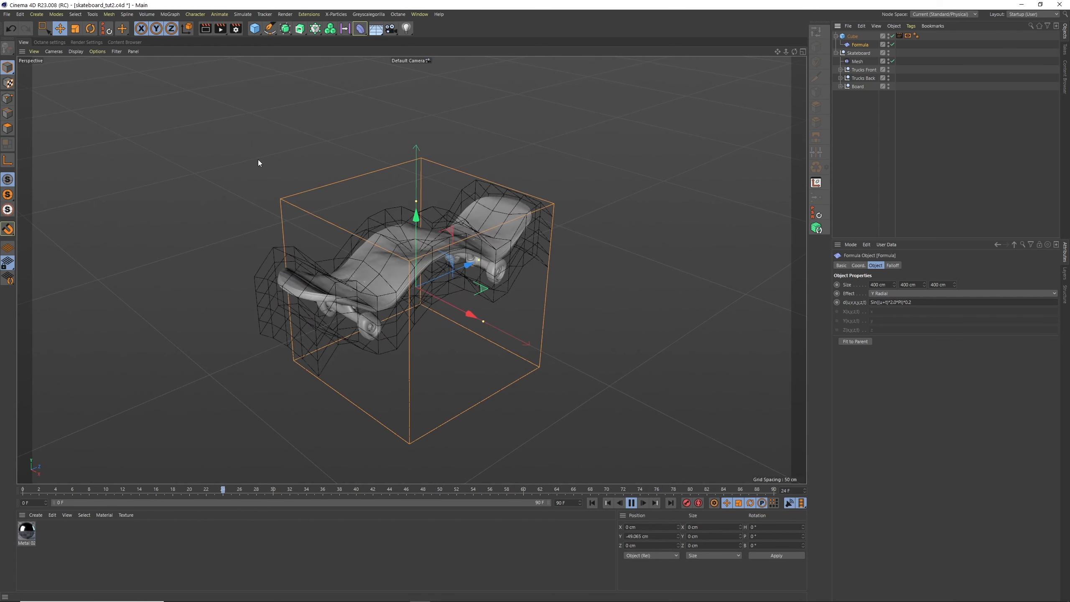
- Move the Formula deformer along its Z axis to about -655 cm, beyond the skateboard's near end
key(e)
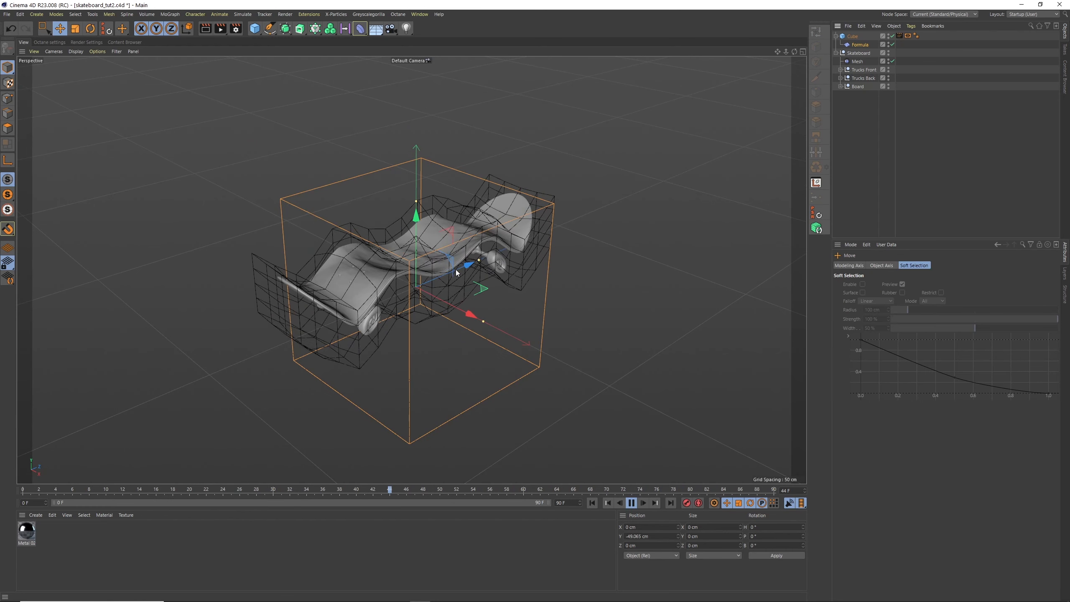
drag(456, 269, 645, 181)
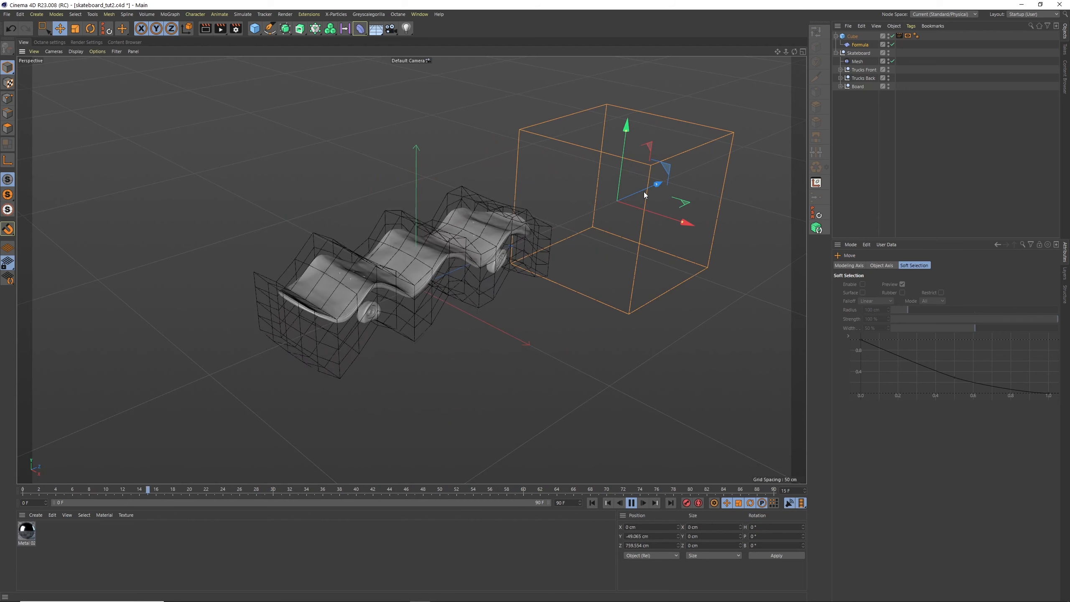
drag(644, 191, 168, 383)
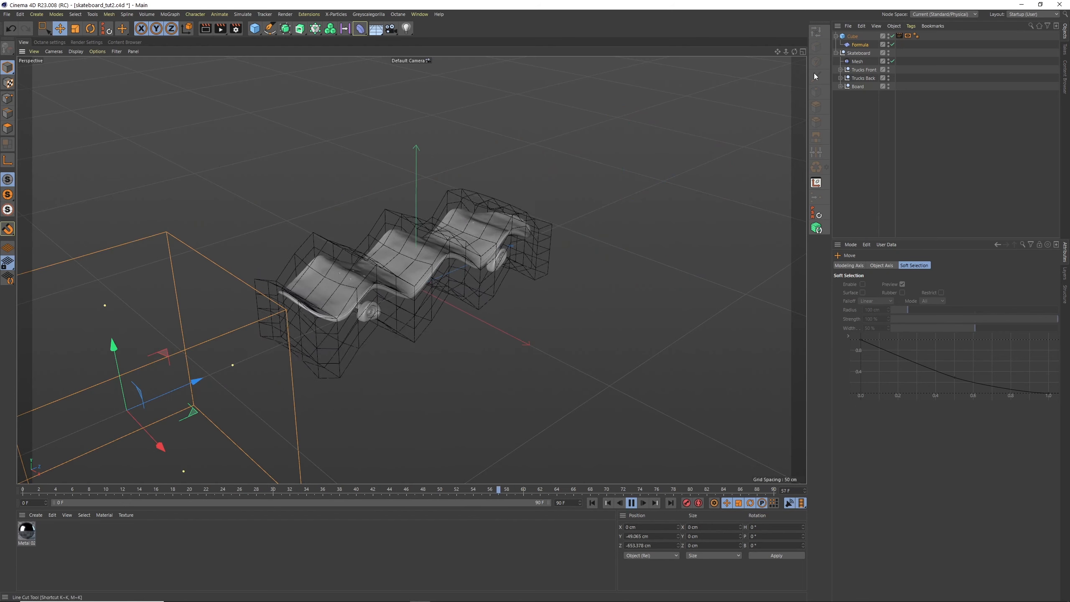
- Set the Formula deformer's X and Z sizes to 1200 cm each
click(859, 45)
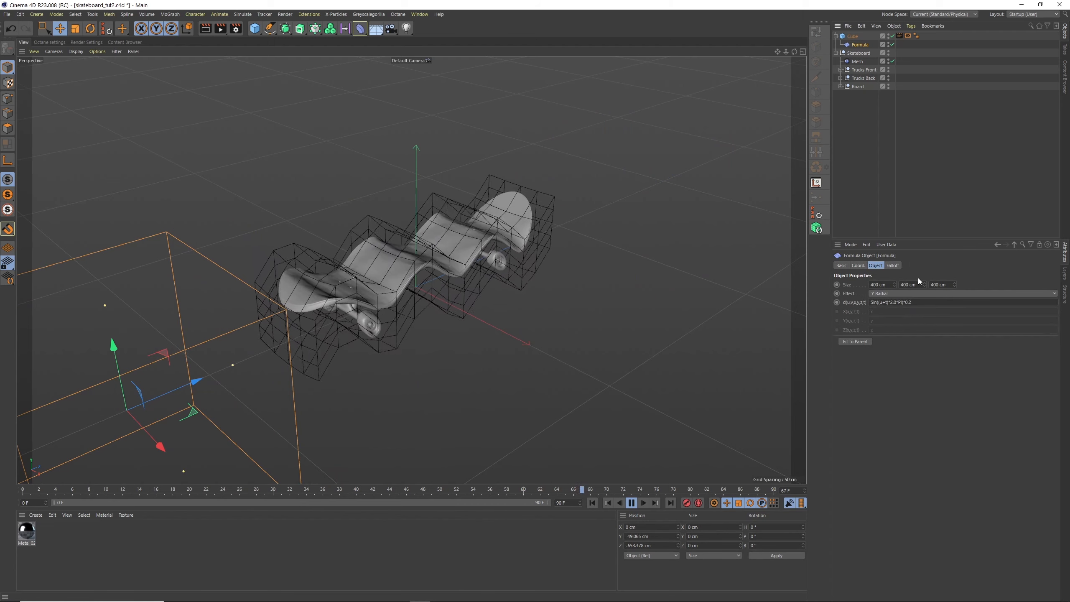
click(880, 285)
text(1200)
key(Tab)
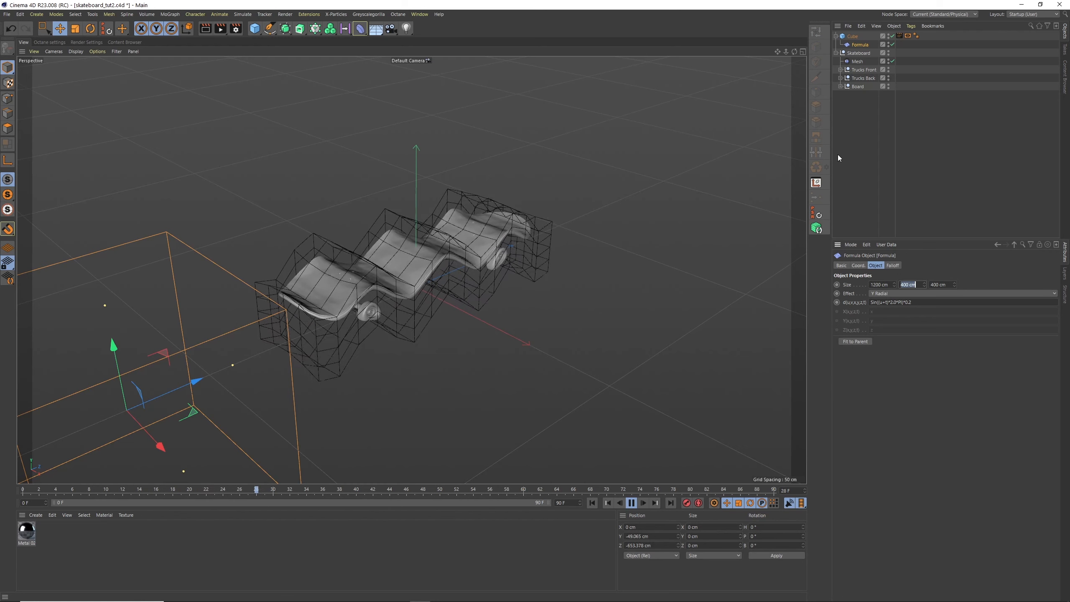
key(Tab)
text(1200)
key(Return)
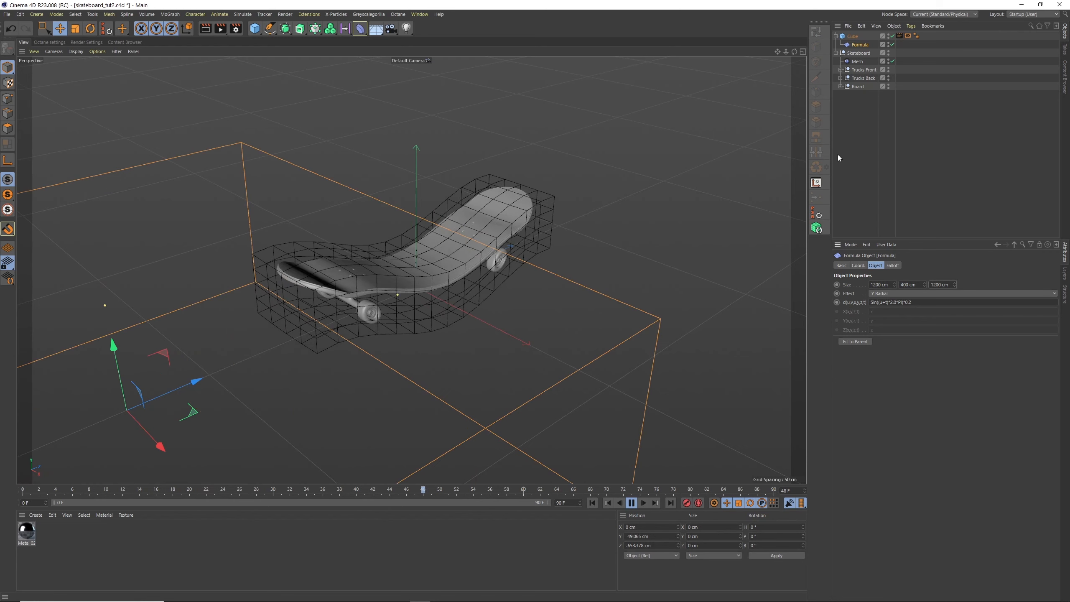
- Move the Formula deformer farther out to about -854 cm in Z and set its Y size to 600 cm
drag(168, 396, 80, 441)
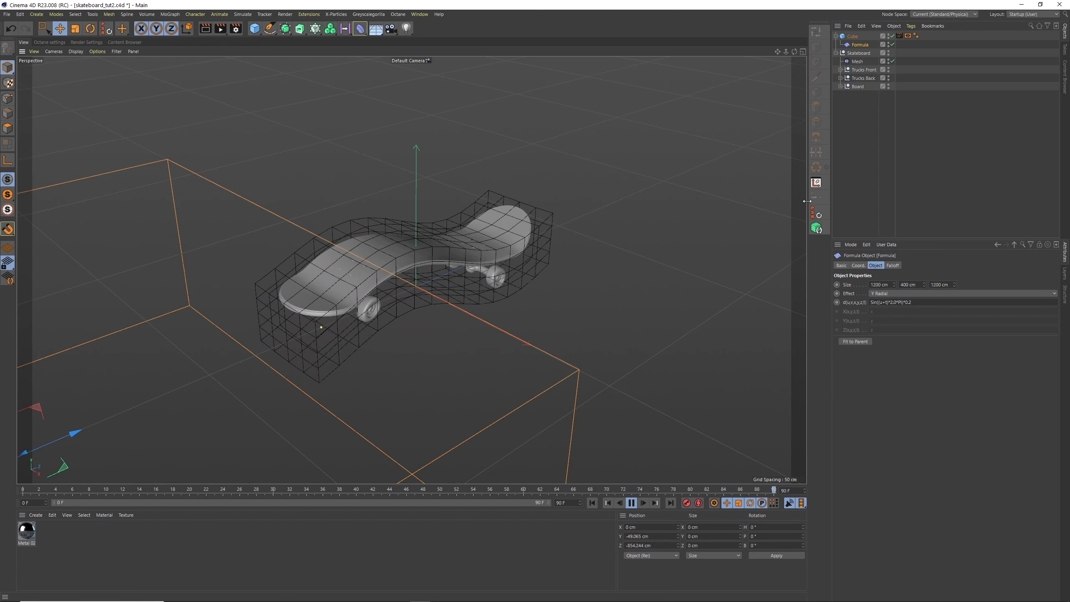
double_click(909, 284)
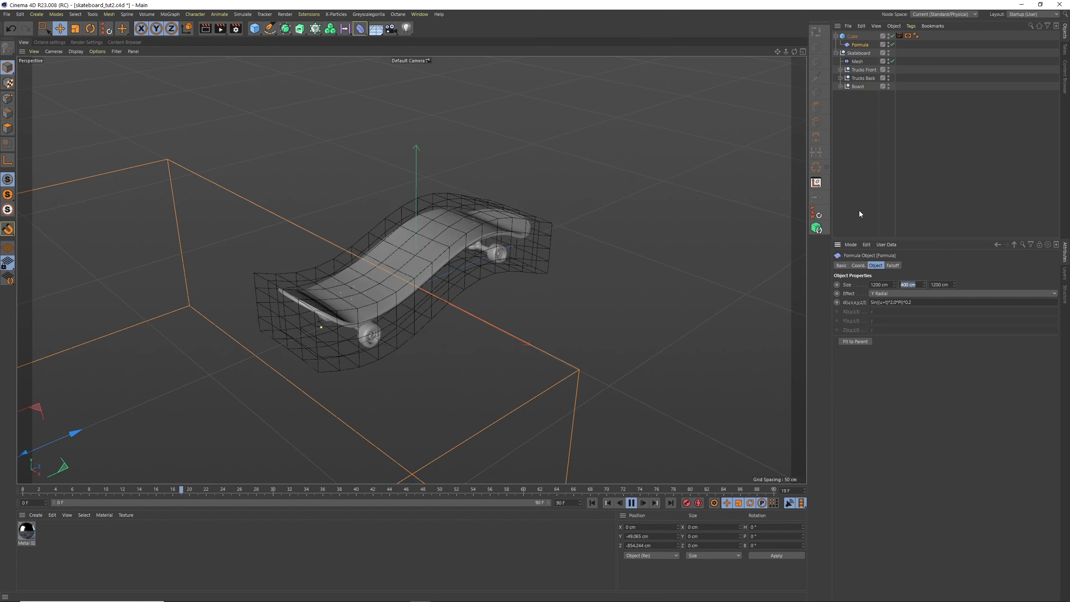
text(600)
key(Return)
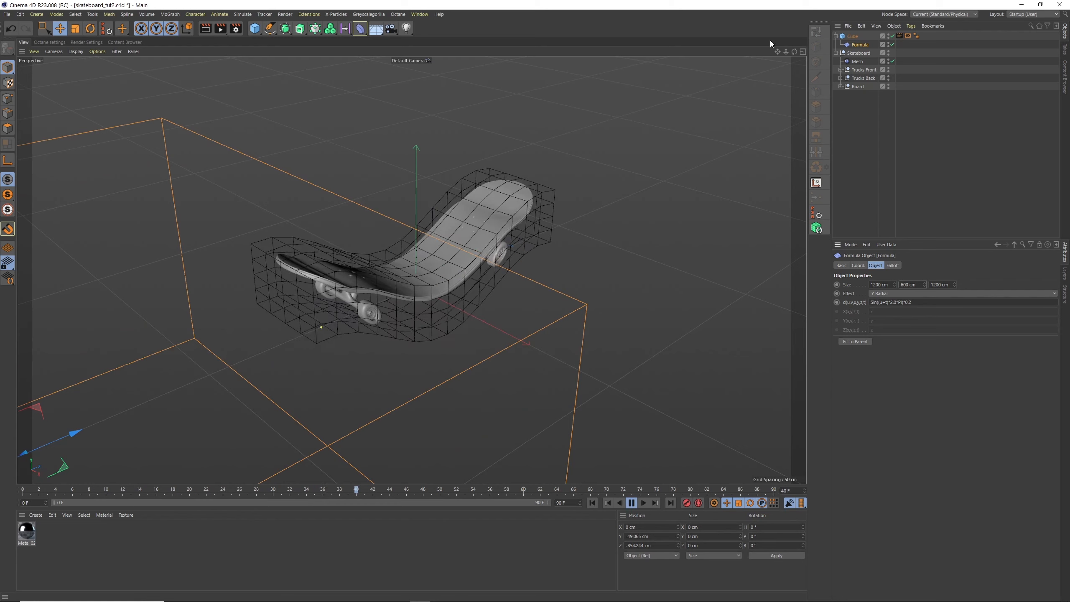
mouse_move(794, 52)
mouse_down()
mouse_move(748, 31)
mouse_move(810, 67)
mouse_move(795, 69)
mouse_up()
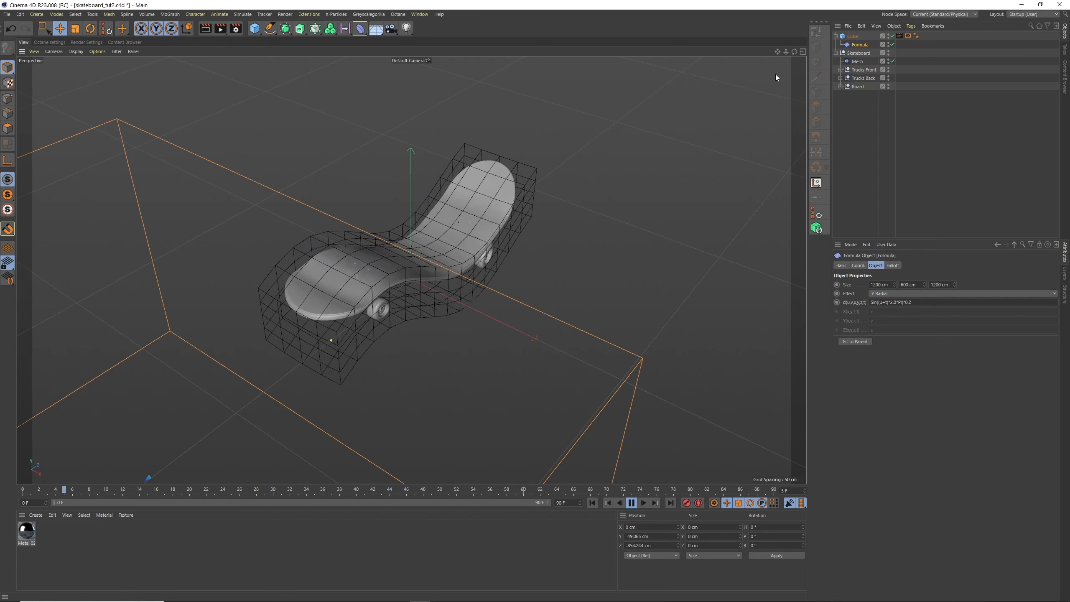
- Examine the Formula deformation from another angle and scrub the animation to its last frame, frame 90
mouse_move(794, 52)
mouse_down()
mouse_move(728, 33)
mouse_move(784, 42)
mouse_move(796, 58)
mouse_up()
click(856, 124)
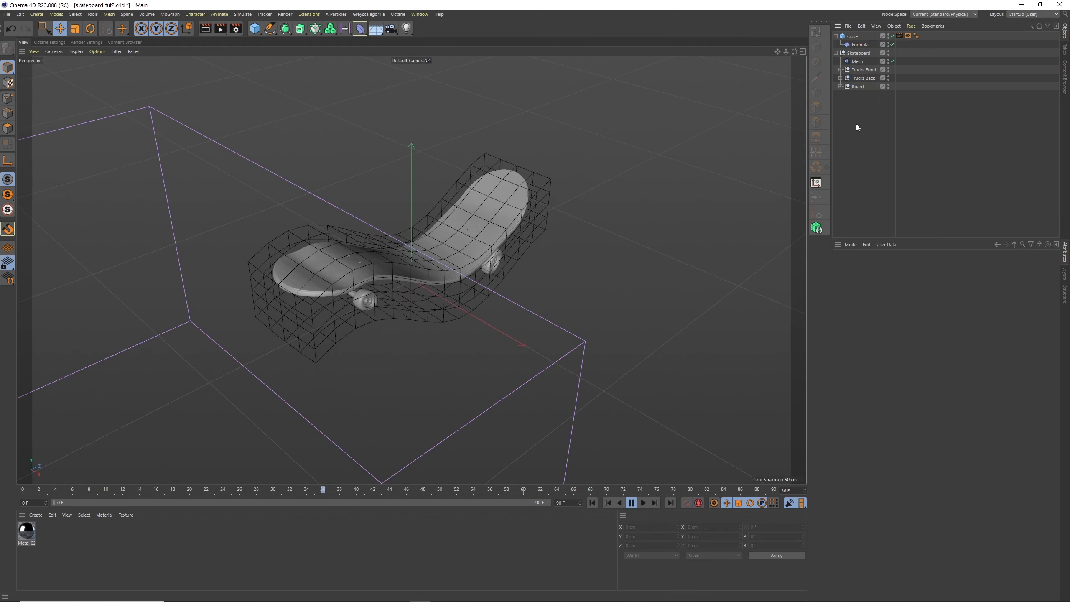
click(630, 500)
drag(483, 491, 763, 431)
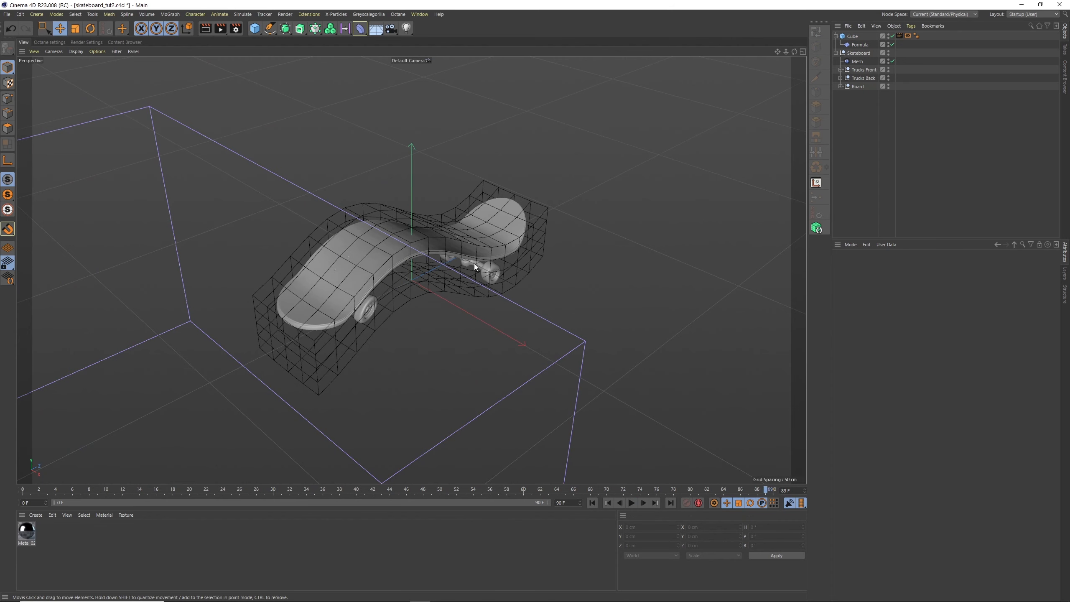
click(780, 490)
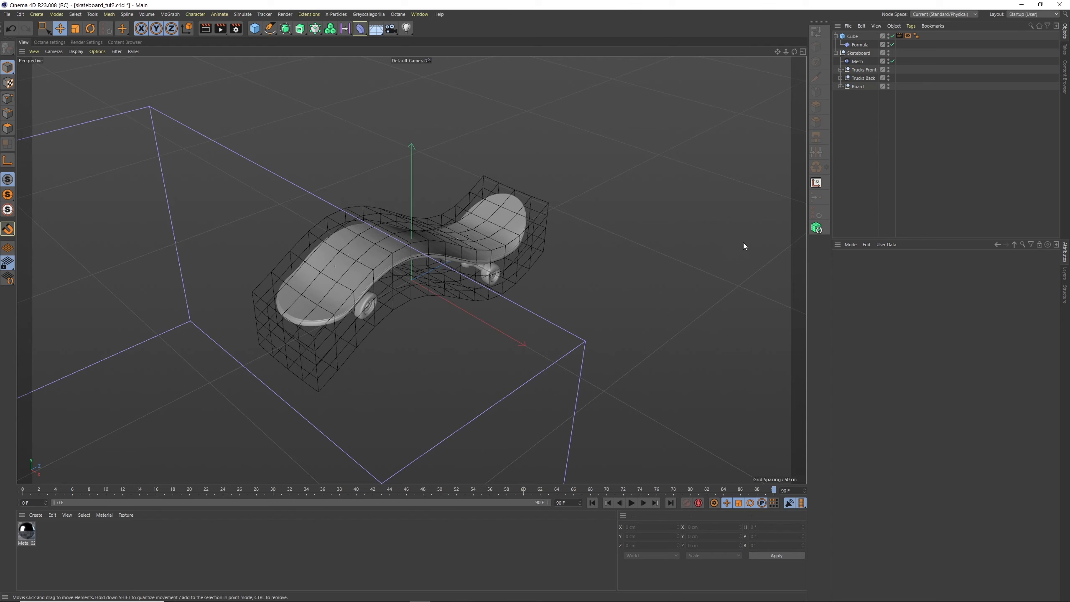
click(234, 30)
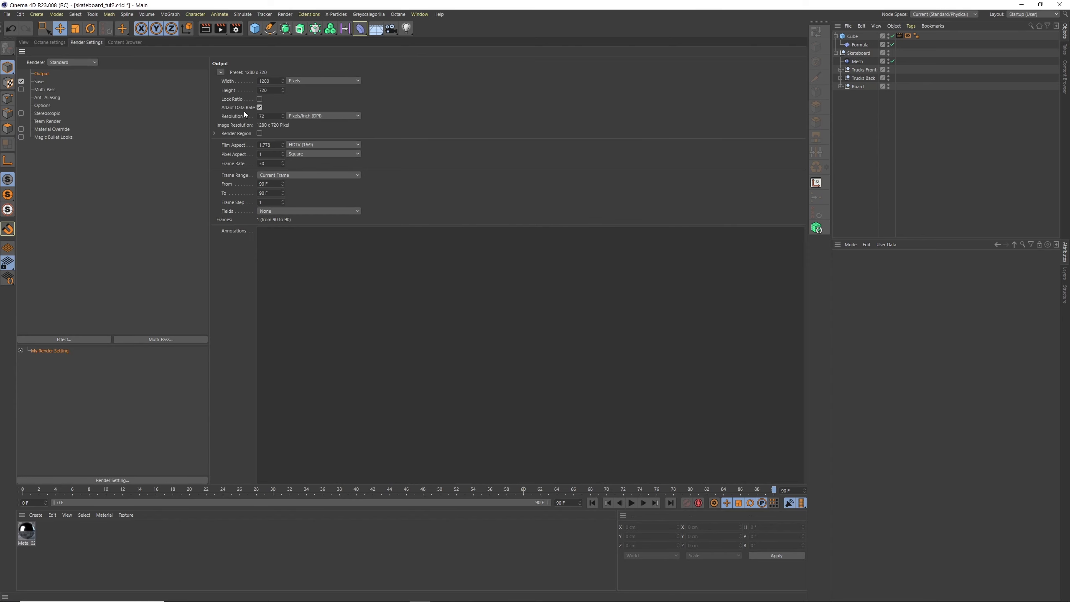
text(120)
key(Tab)
click(24, 42)
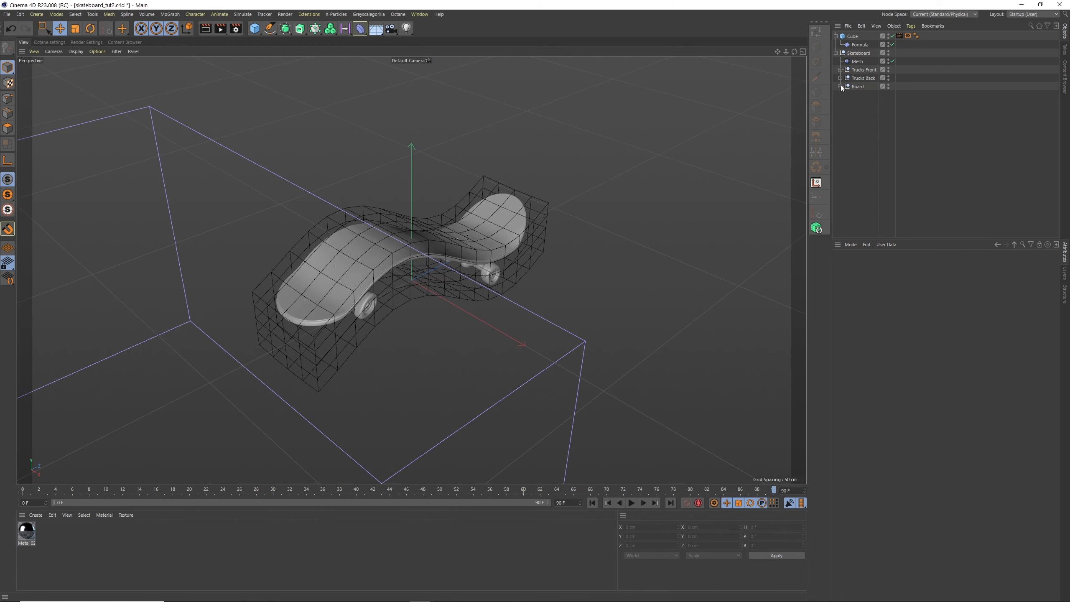
- Play the animation with the Formula deformer selected and jump to the last frame
click(870, 47)
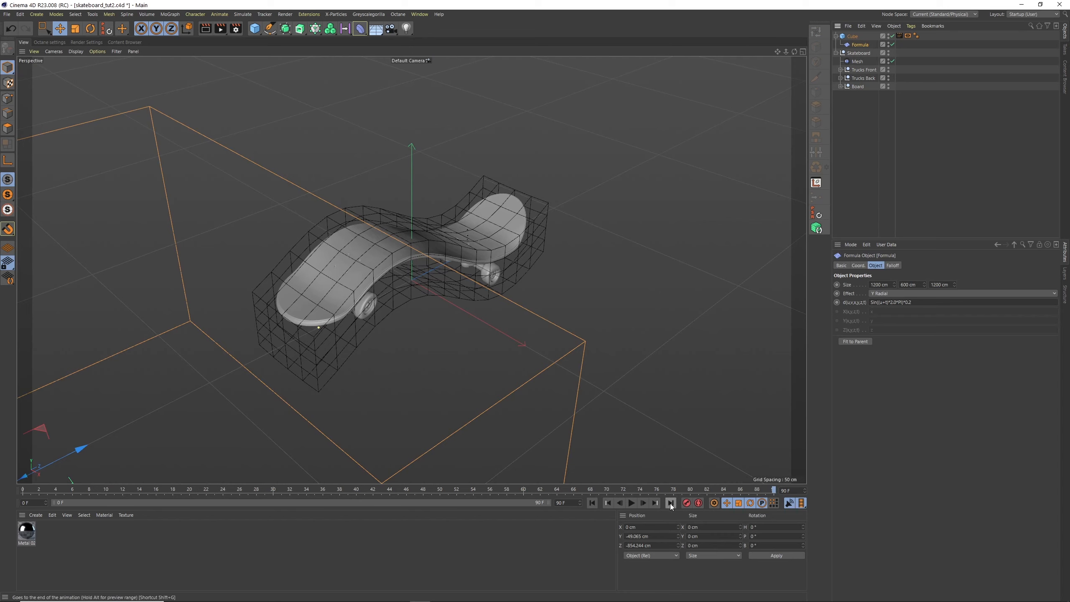
click(632, 503)
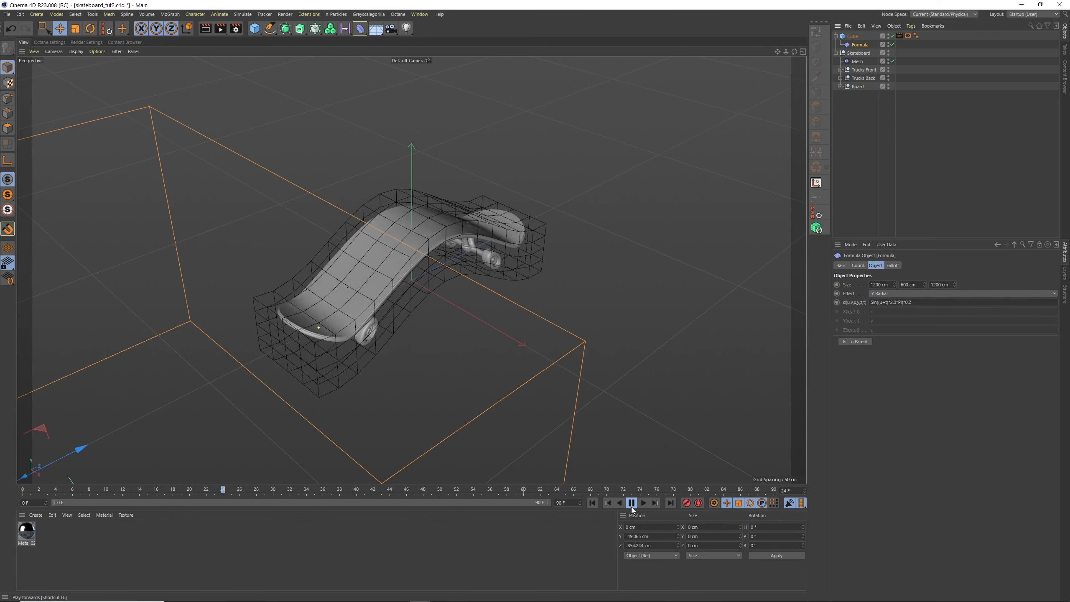
click(670, 503)
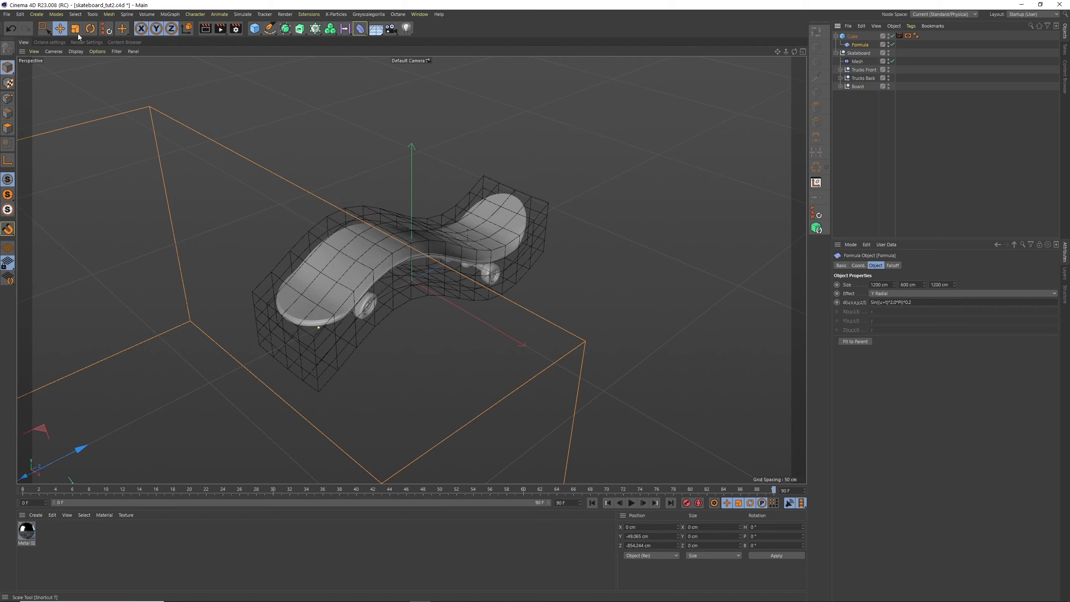
- Extend the project's maximum time to 120 frames
click(80, 14)
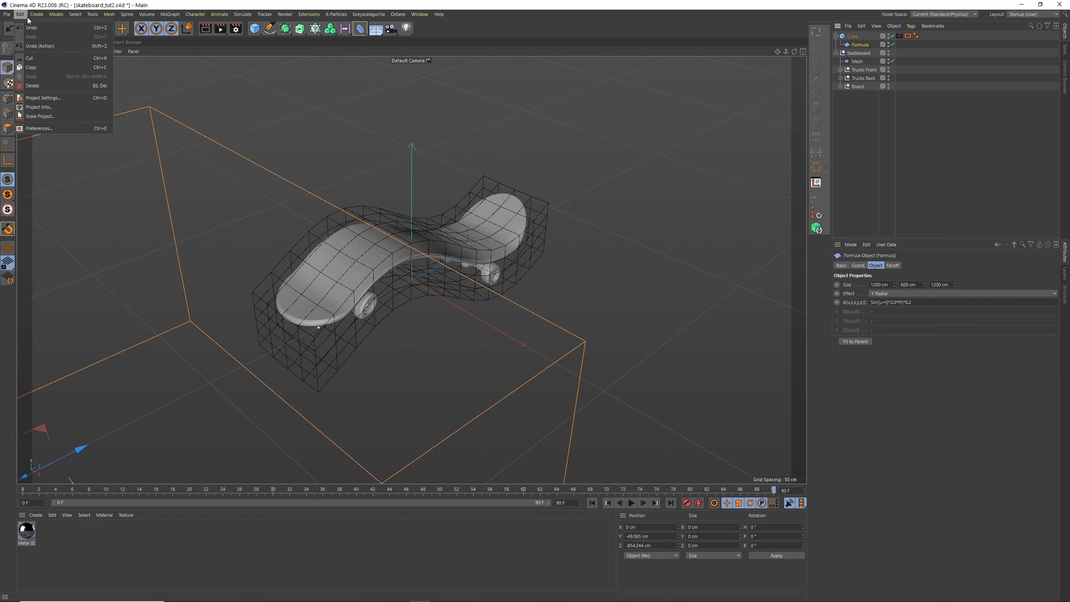
click(52, 99)
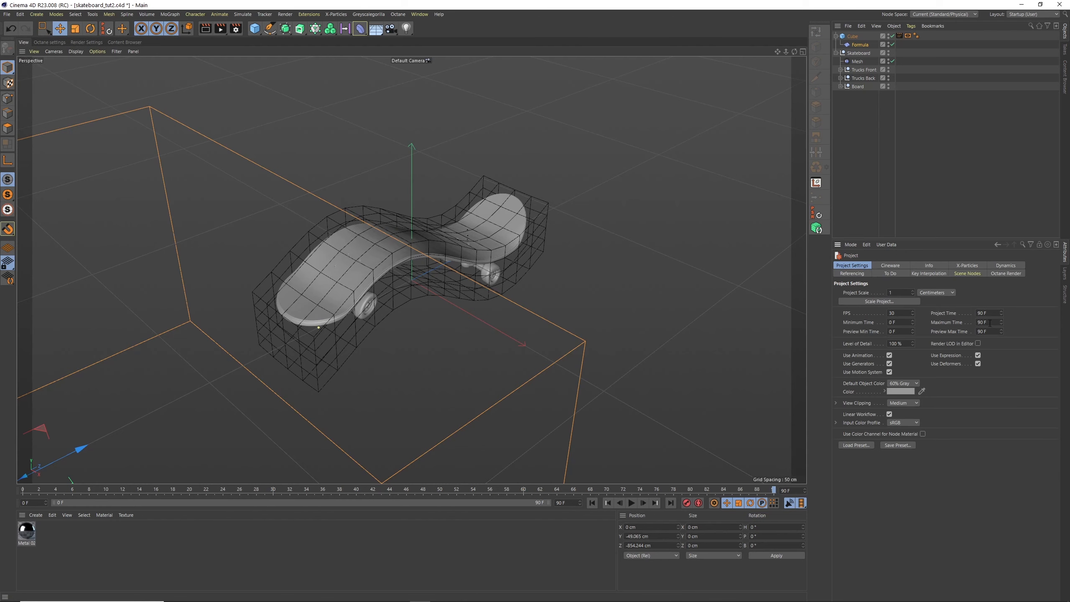
text(120)
key(Tab)
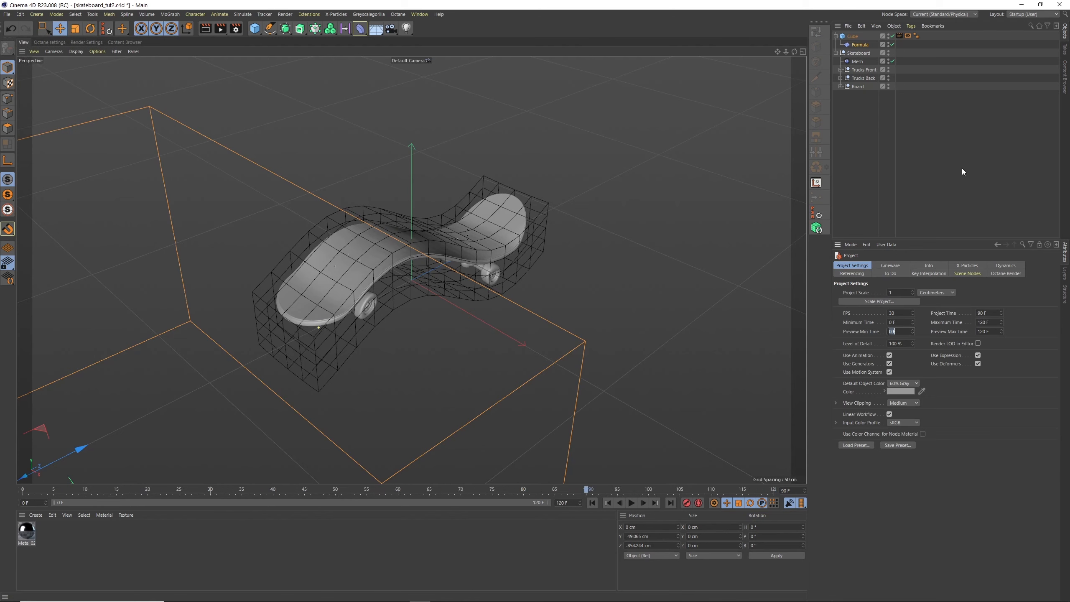
- Play and scrub the extended animation from the start, examining the skateboard's wave motion from a lower angle
click(592, 503)
key(space)
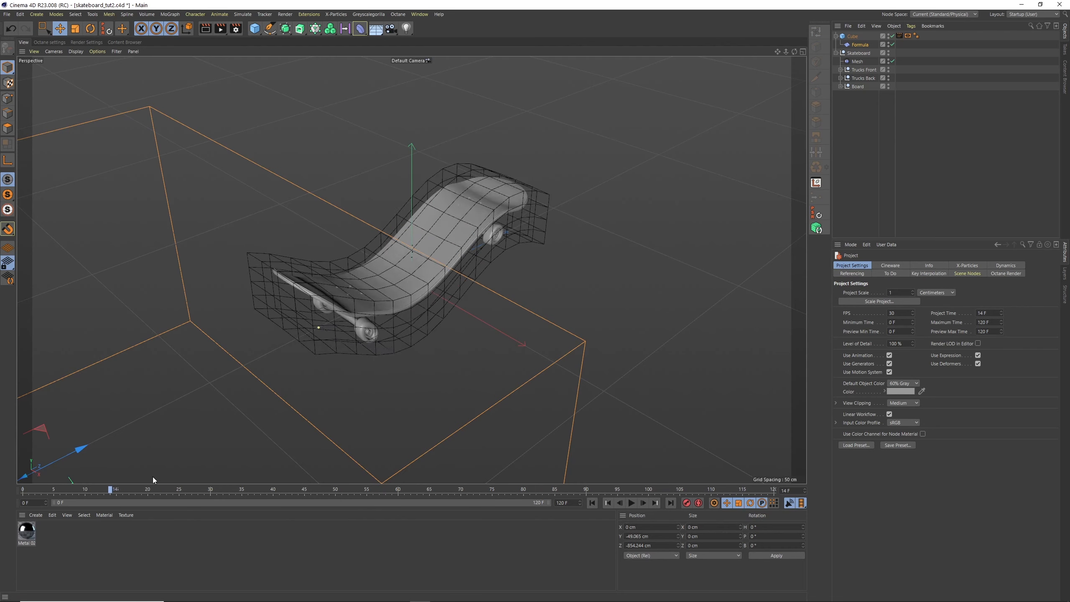
click(211, 488)
drag(209, 490, 334, 495)
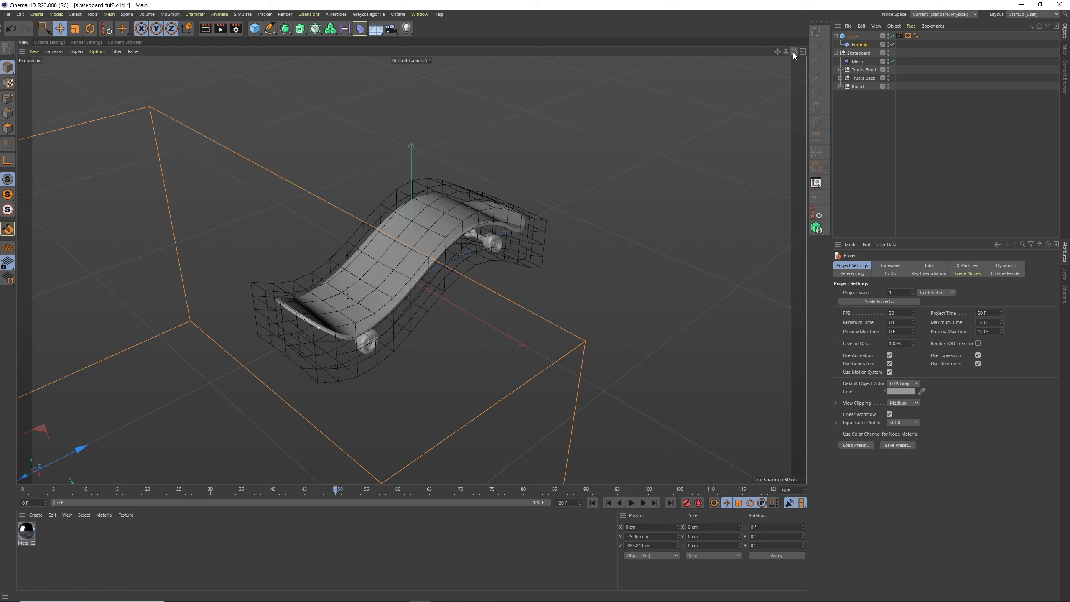
mouse_move(793, 51)
mouse_down()
mouse_move(801, 22)
mouse_move(798, 40)
mouse_up()
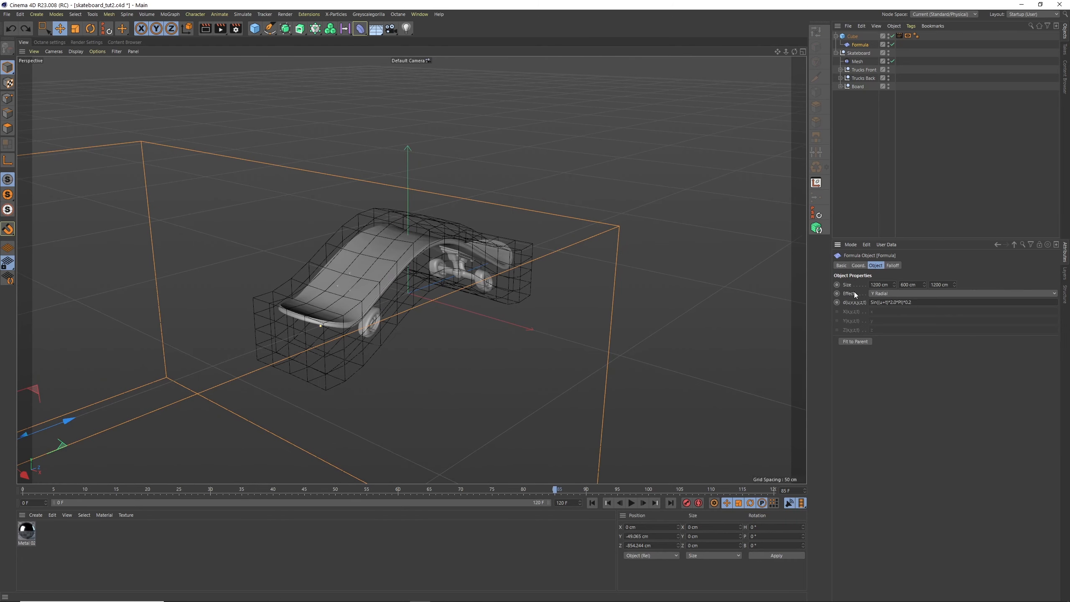
click(632, 503)
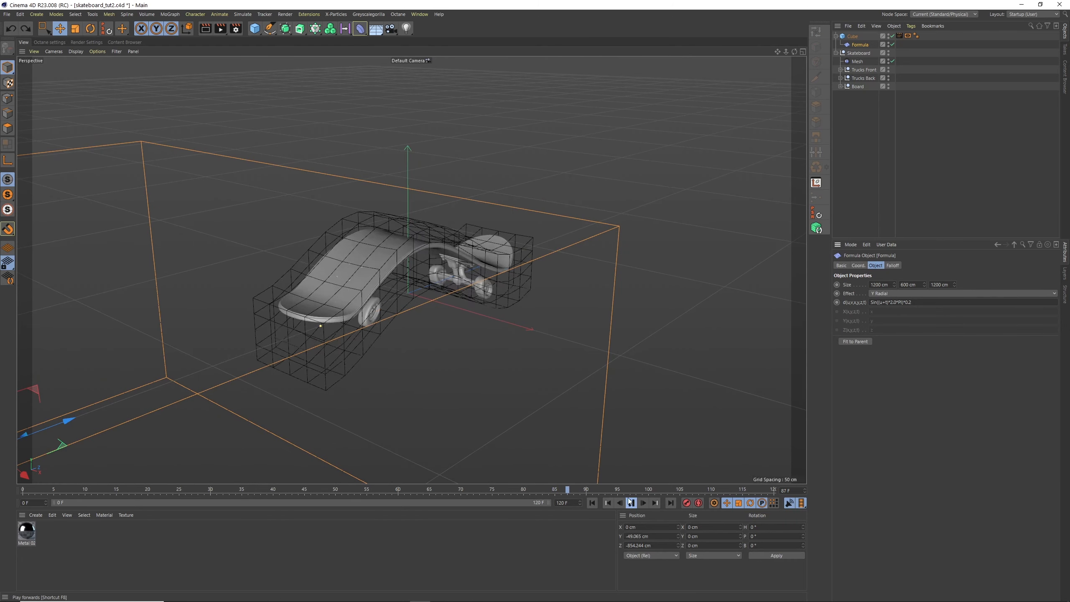
click(631, 502)
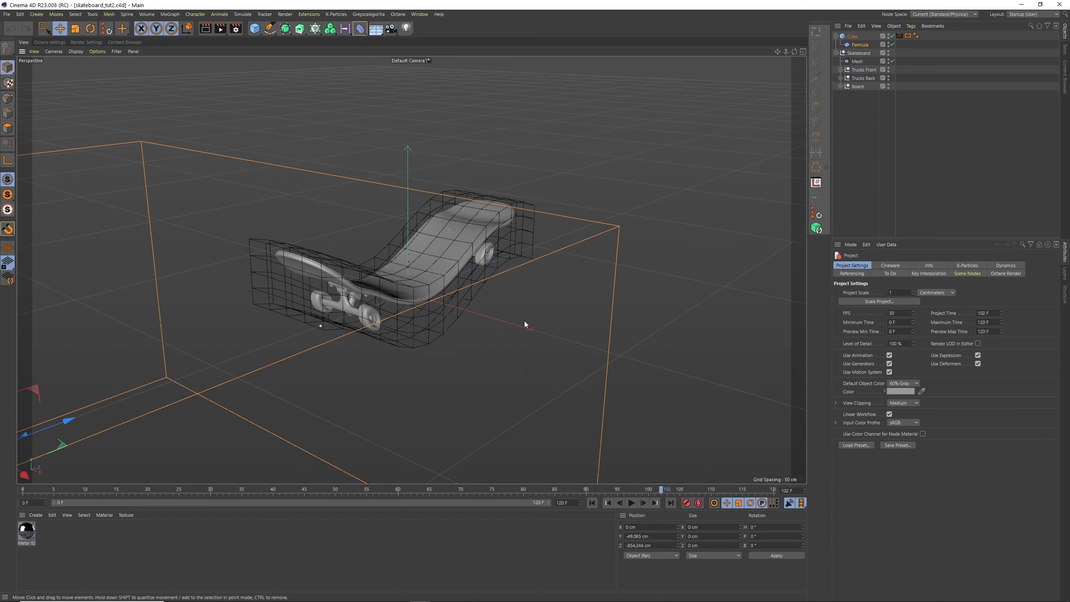
- Replace the cube's Formula deformer with a new Twist deformer
click(857, 45)
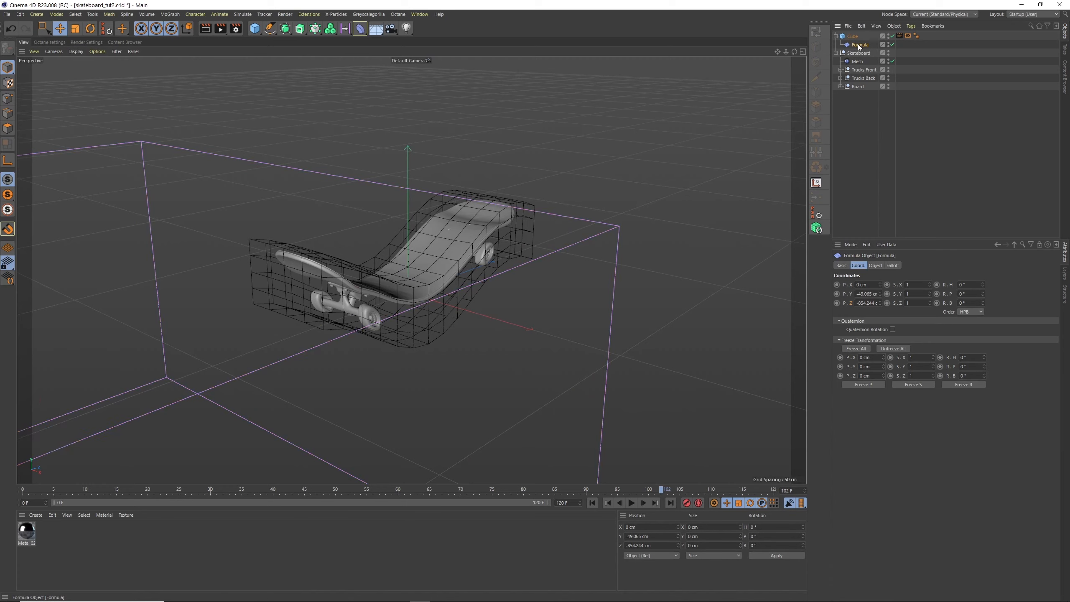
key(Delete)
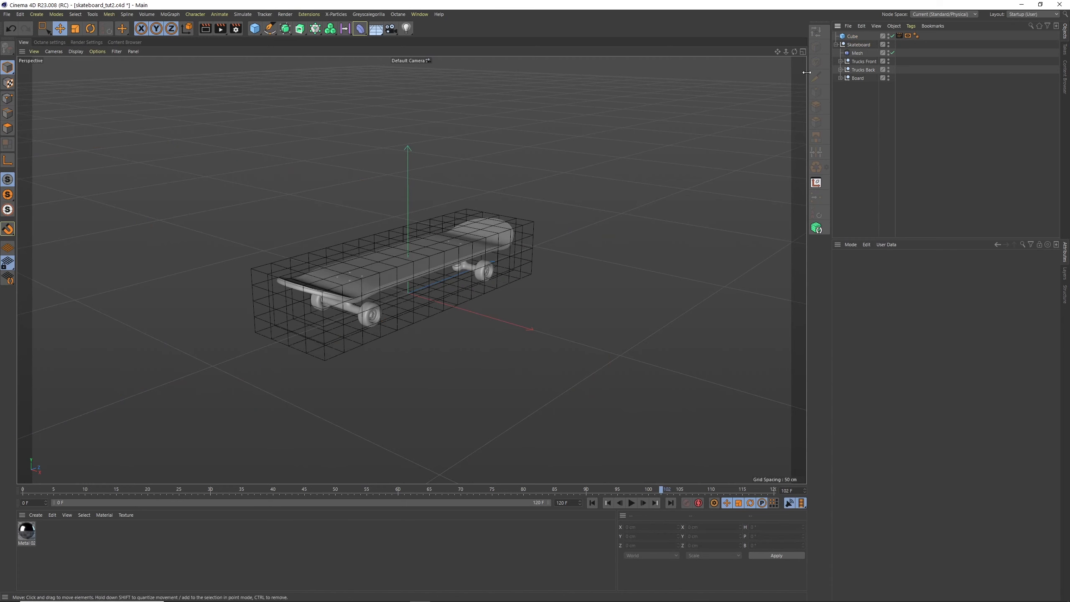
click(360, 29)
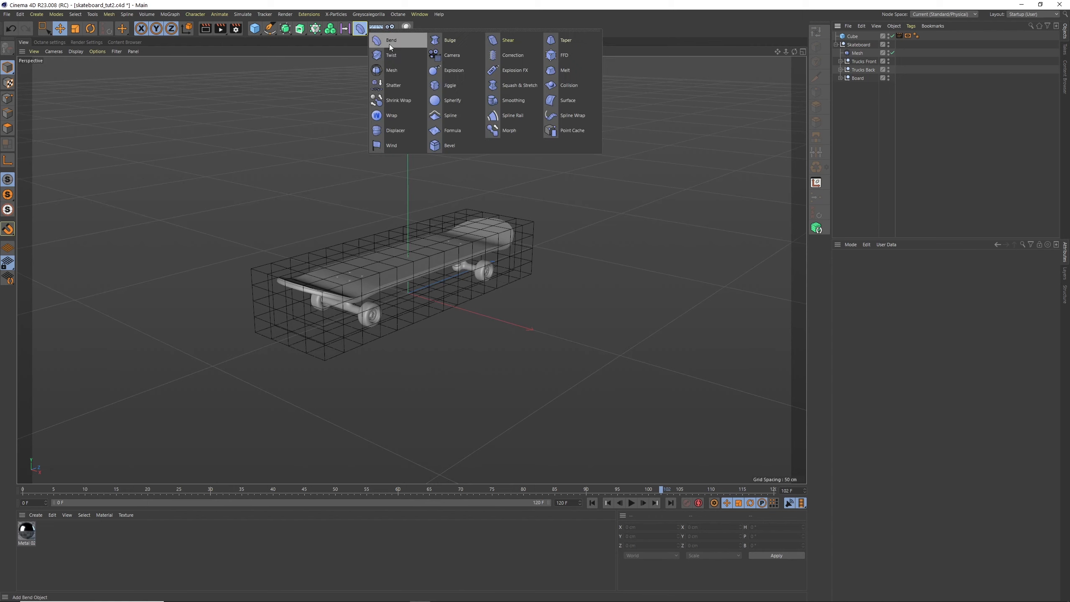
click(395, 53)
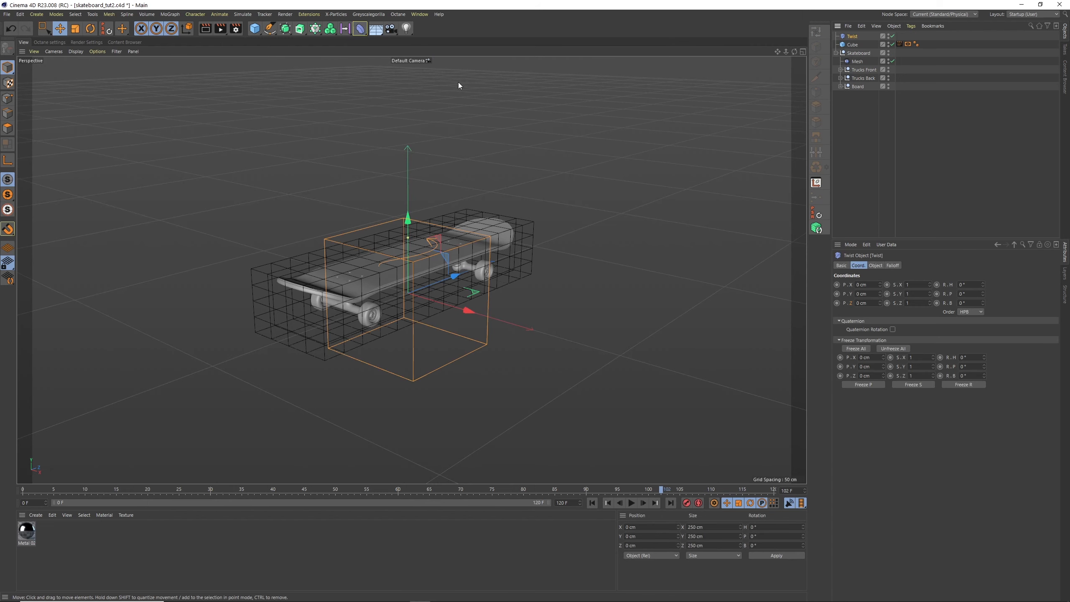
- Rotate the Twist deformer to exactly 90° pitch so it lies along the skateboard's length
click(91, 30)
drag(388, 266, 352, 388)
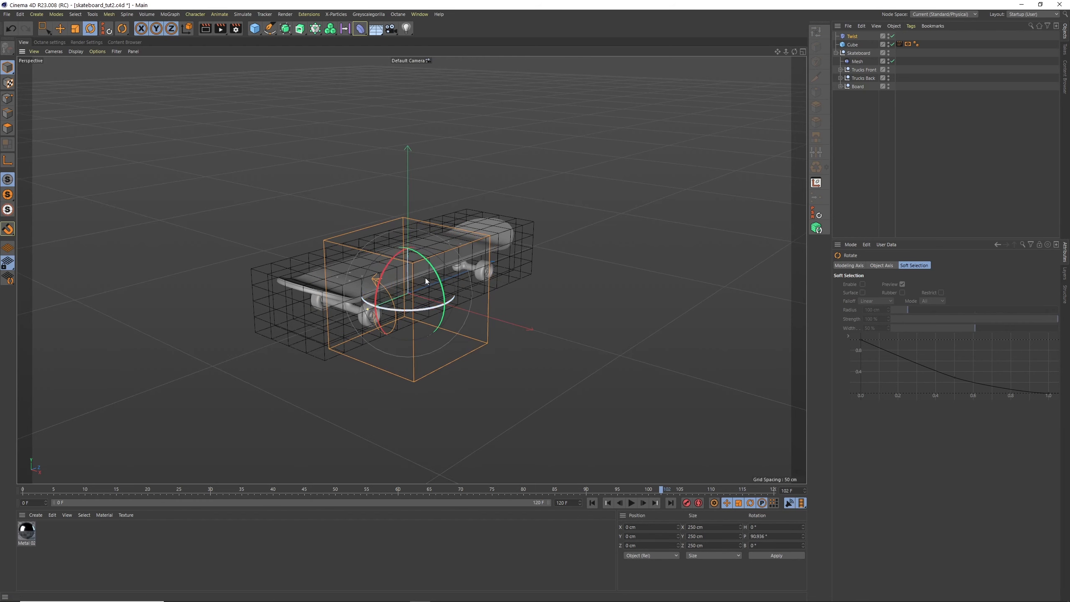
click(770, 535)
text(90)
key(Return)
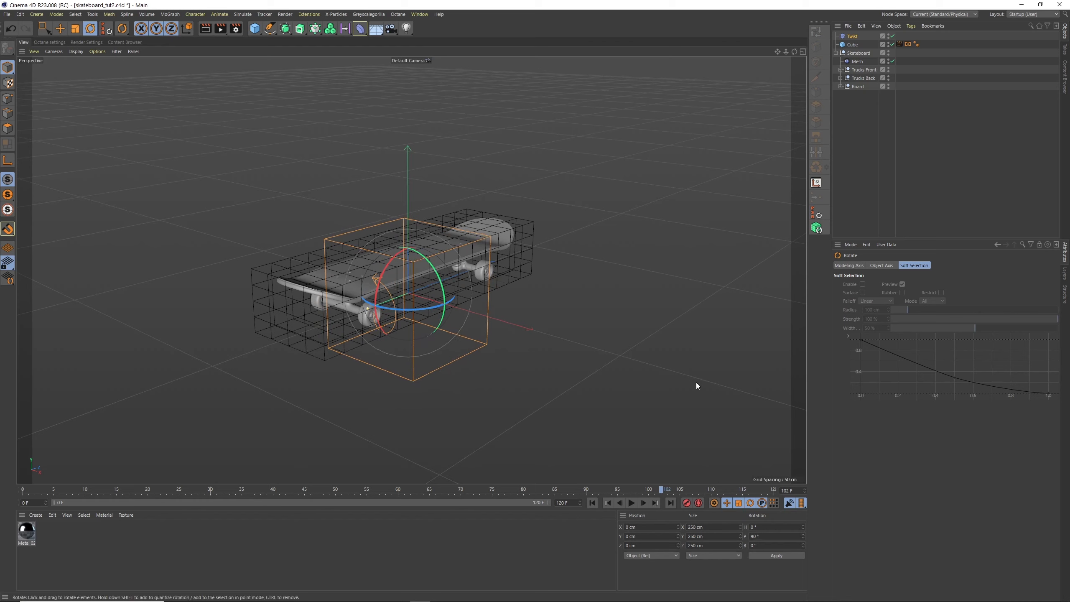
- Set the Twist deformer's Y size to 1500 cm
key(e)
click(852, 37)
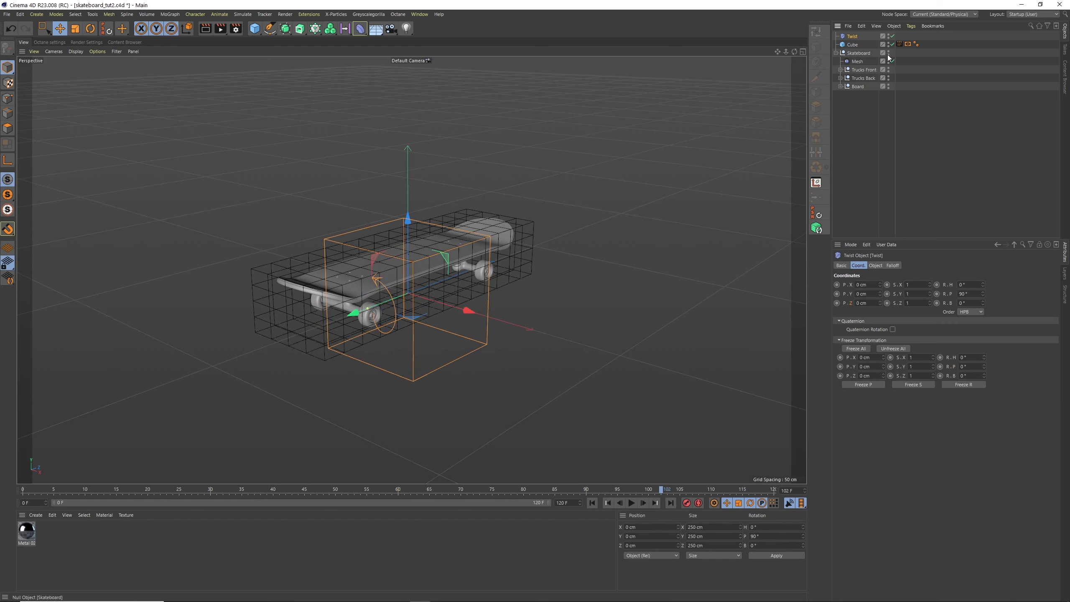
click(875, 266)
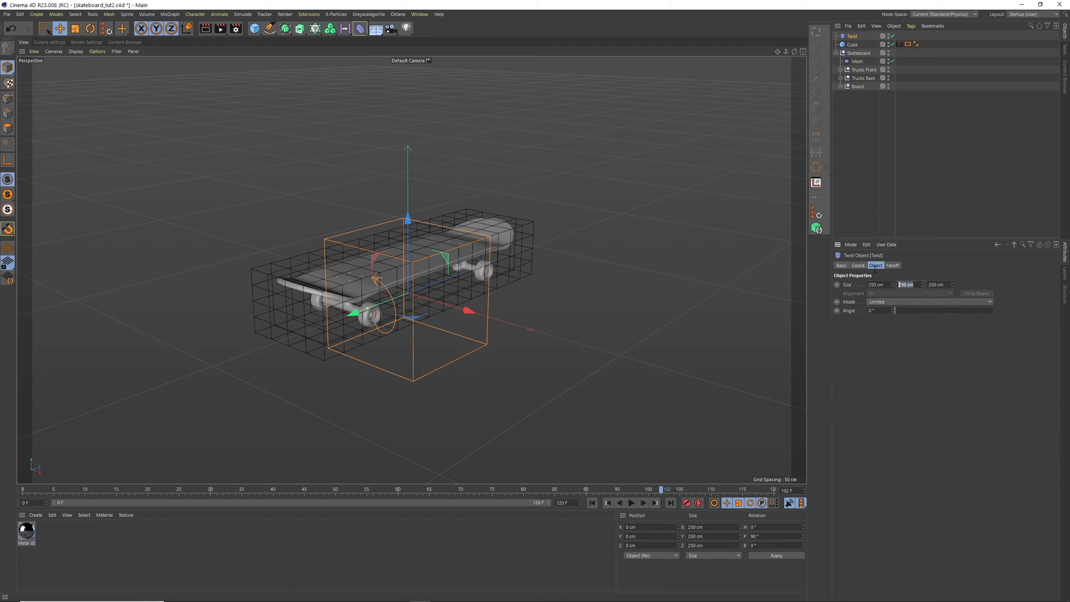
key(BackSpace)
text(1500)
key(Return)
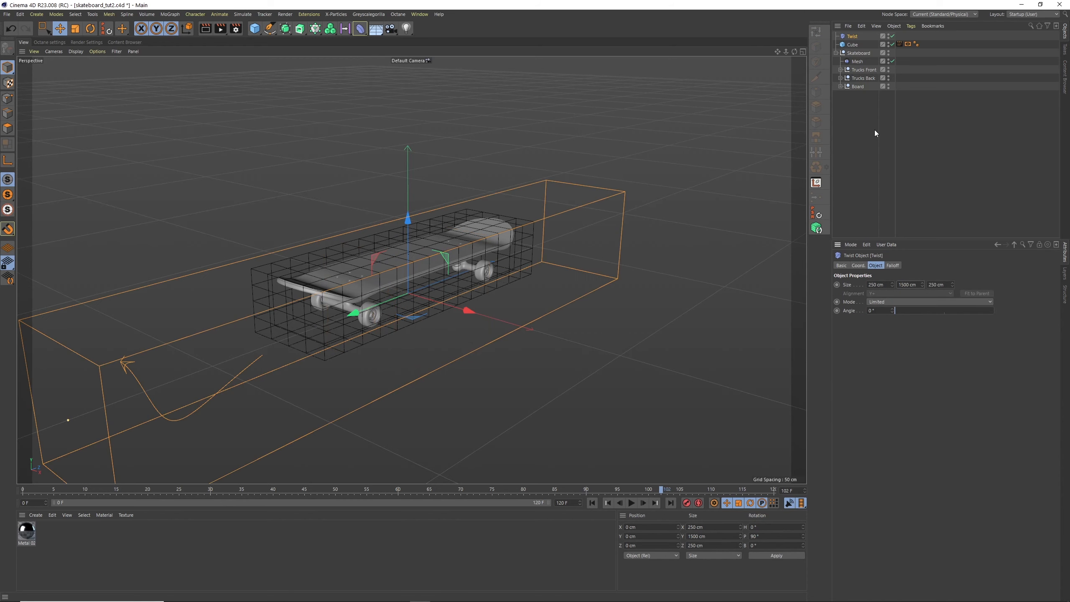
- Move the Twist deformer along its length past the skateboard's far end, to about 1098 cm in Z
drag(353, 317, 624, 213)
mouse_move(794, 52)
mouse_down()
mouse_move(746, 52)
mouse_move(780, 56)
mouse_up()
drag(721, 200, 677, 216)
drag(805, 51, 820, 51)
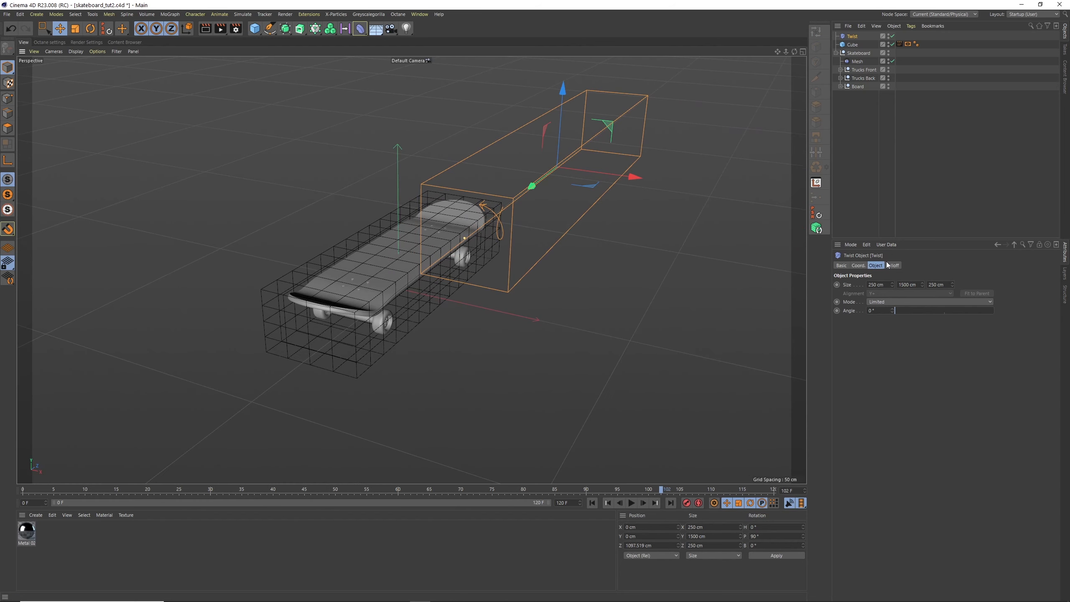
- Record a keyframe for the Twist deformer's Z position at frame 0 and go to frame 80
click(858, 266)
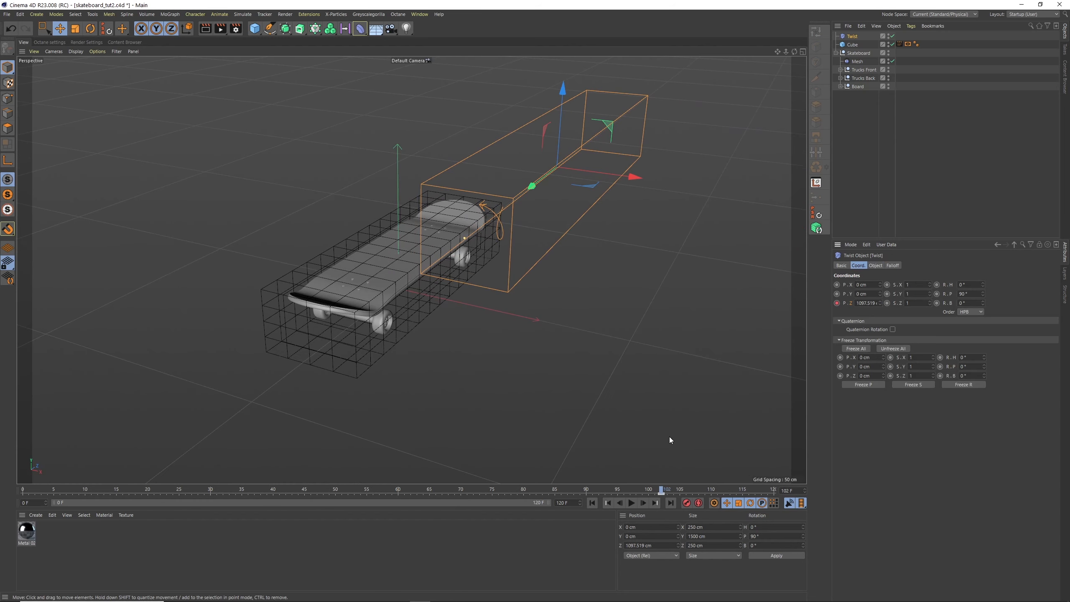
click(593, 503)
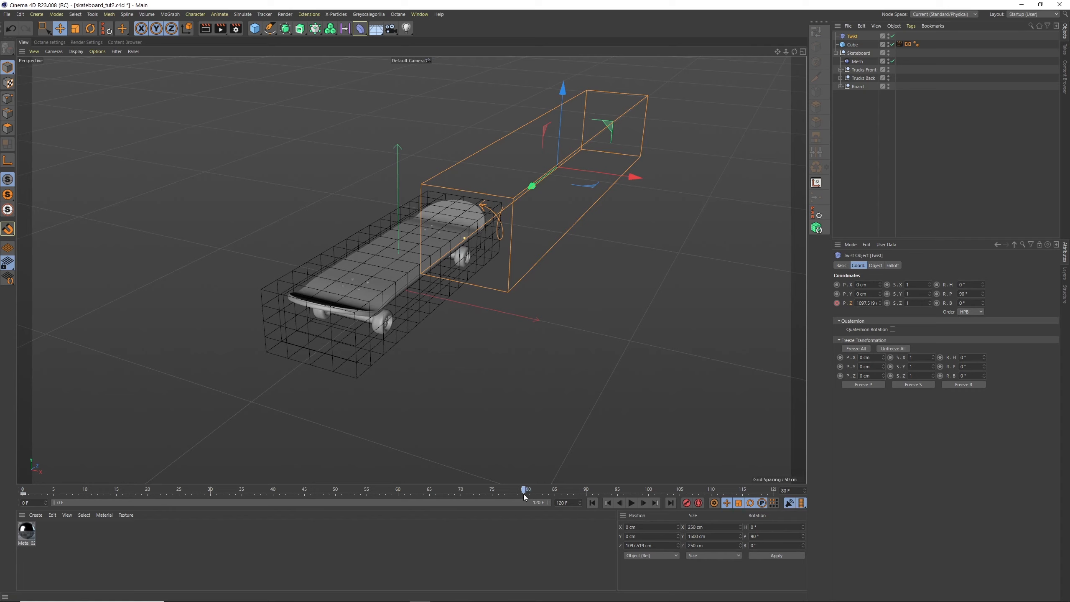
mouse_move(523, 494)
mouse_down()
mouse_move(581, 496)
mouse_move(524, 497)
mouse_up()
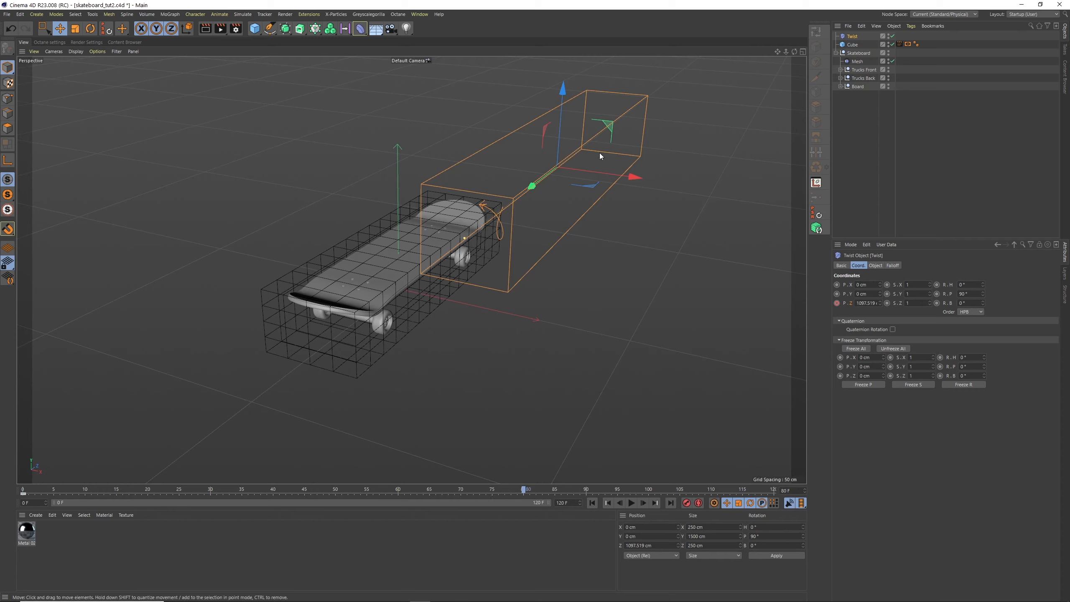
drag(544, 179, 343, 307)
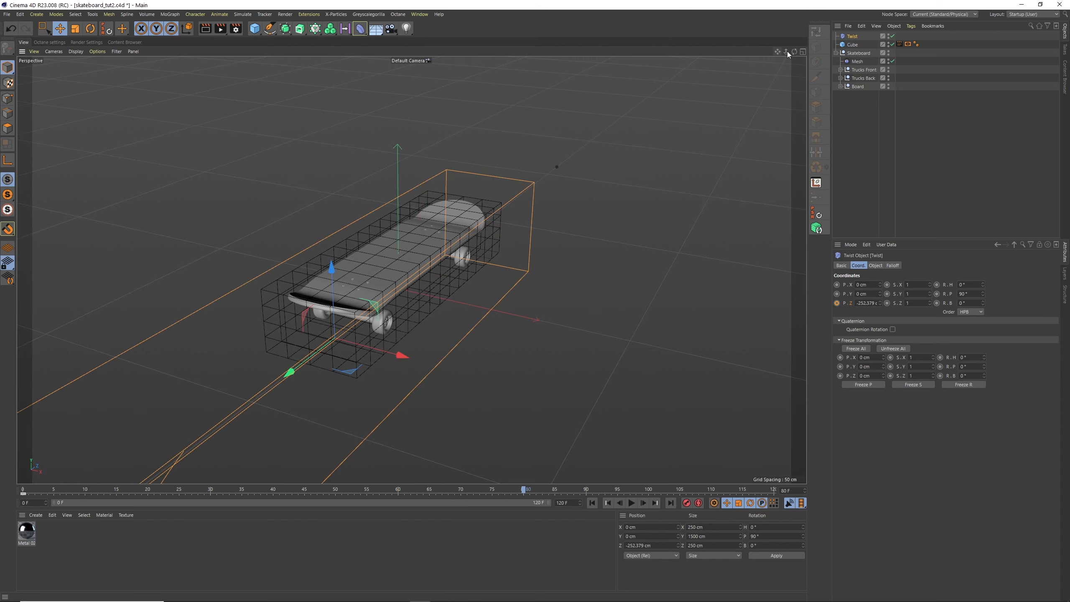
drag(794, 51, 708, 53)
drag(331, 301, 115, 324)
key(ctrl+z)
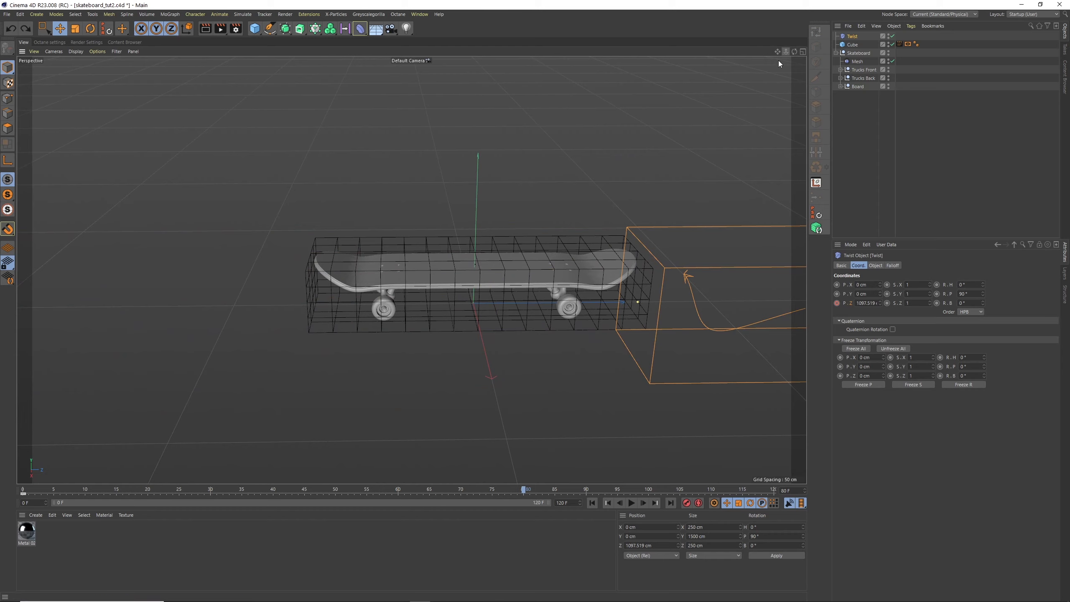
- Move the Twist deformer past the skateboard's opposite end to about -1097 cm in Z and record a keyframe at frame 80
drag(786, 52, 733, 114)
drag(684, 287, 157, 293)
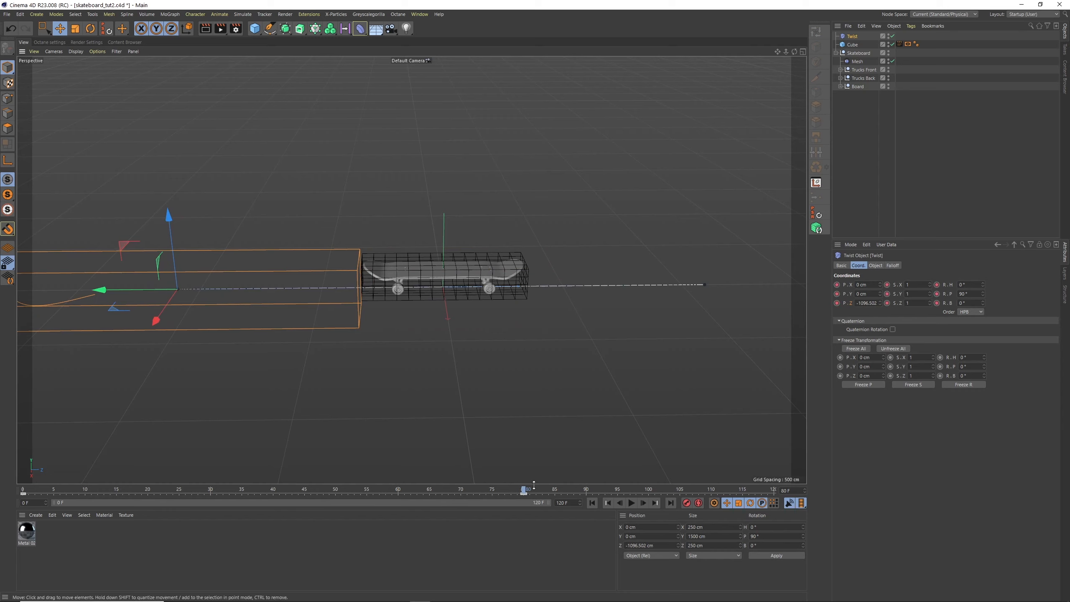
- Scrub to frame 41 and set the Twist deformer's angle to 350°
drag(524, 489, 278, 484)
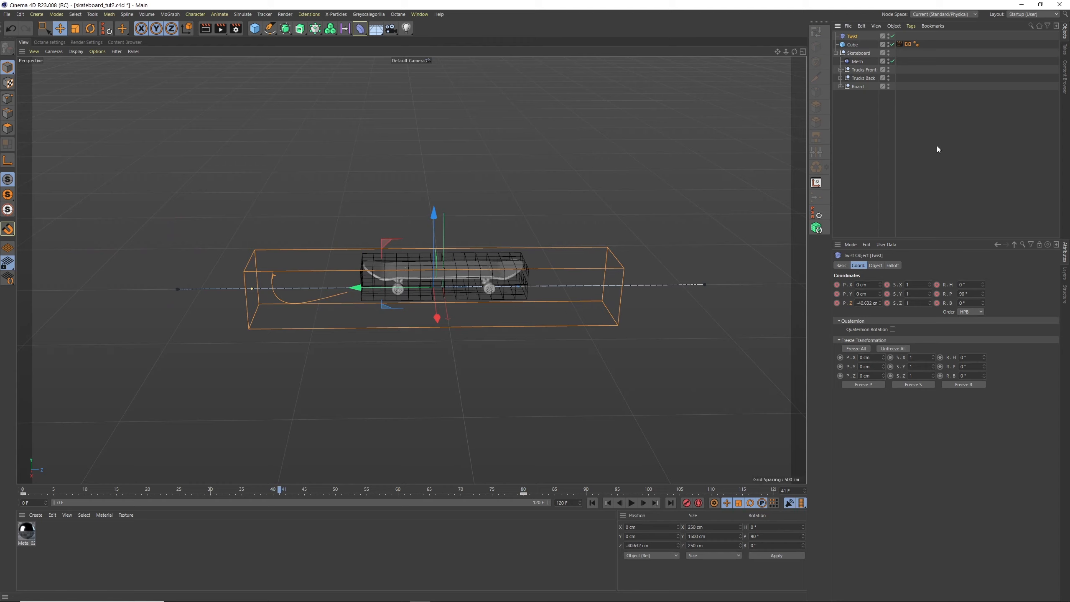
click(875, 265)
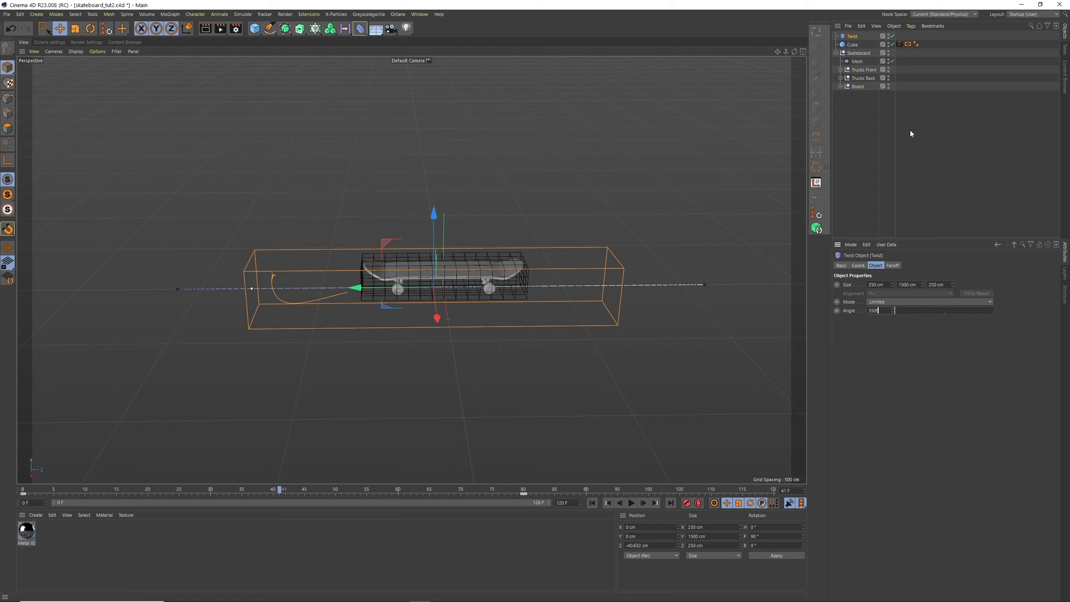
text(350)
key(Return)
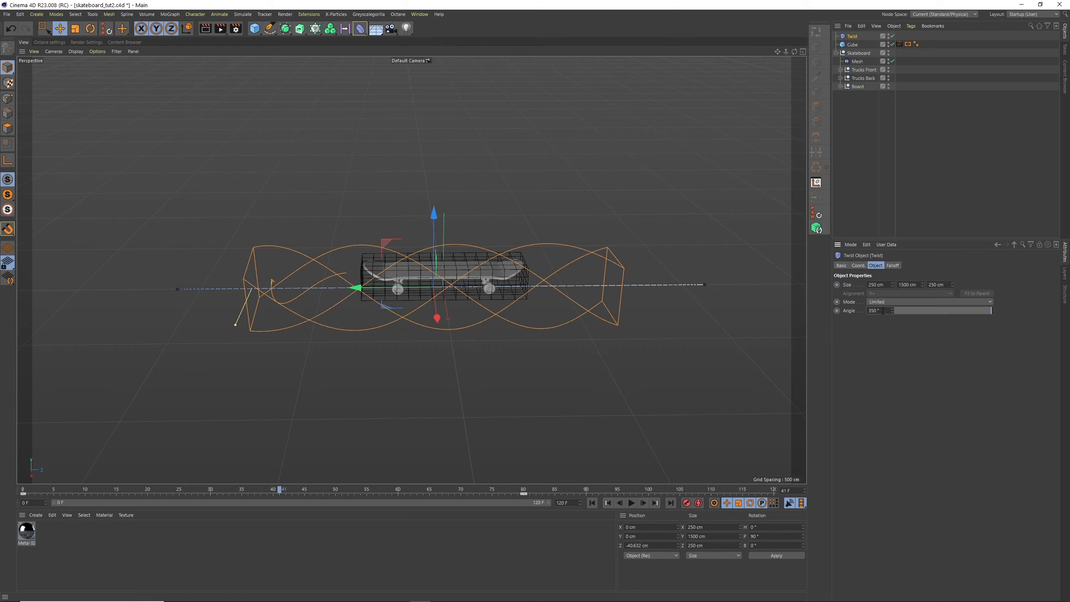
- Set the Twist deformer's angle to 360° and nest the deformer under the Cube cage
text(360)
key(Return)
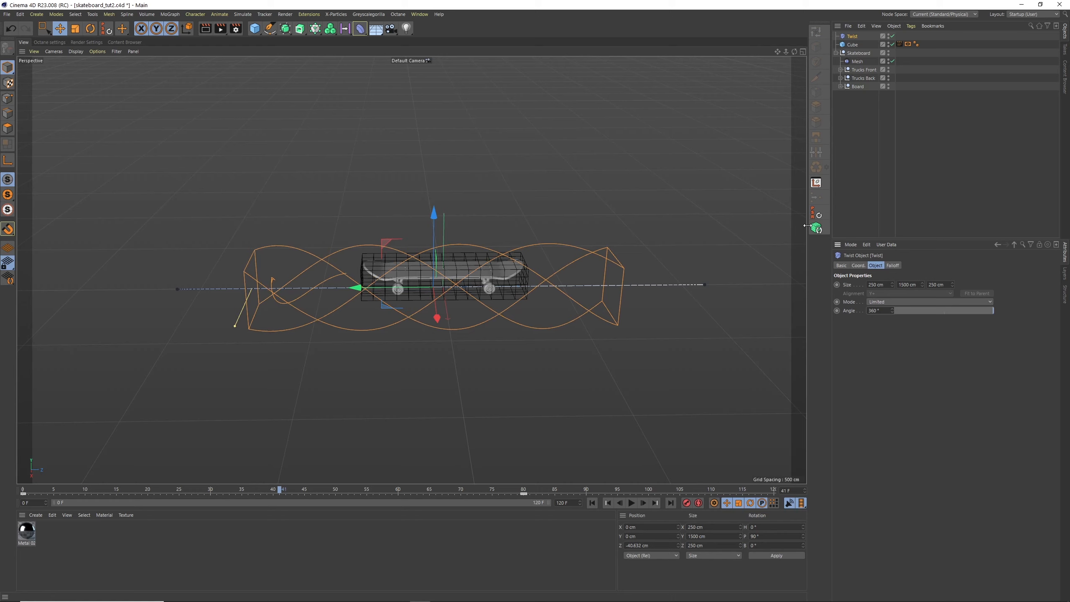
mouse_move(855, 44)
mouse_down()
mouse_move(809, 50)
mouse_move(835, 46)
mouse_up()
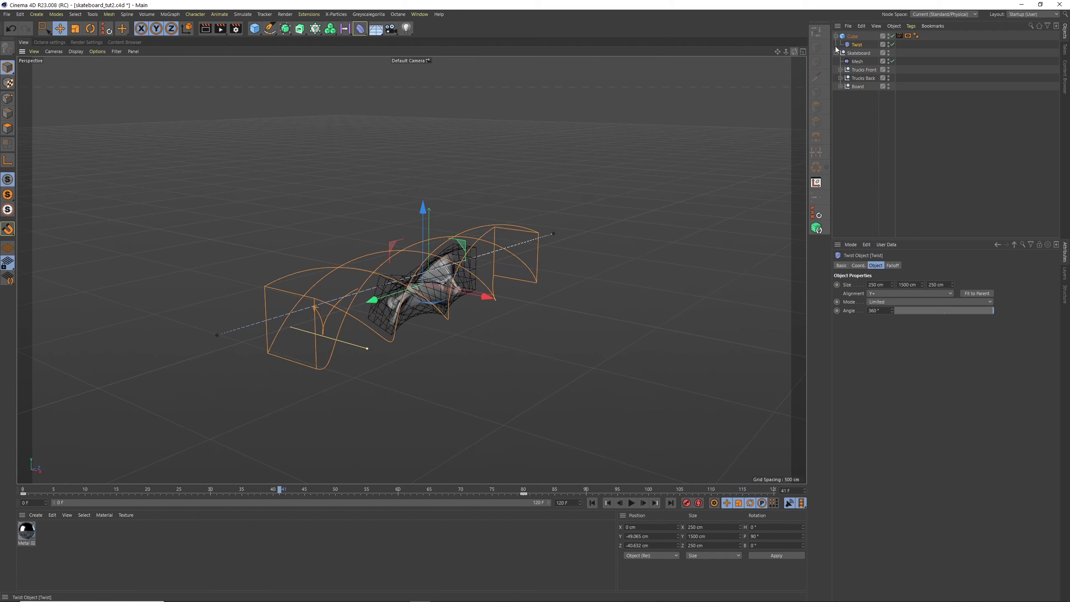
- Play the twist animation from frame 0 to examine how it deforms the skateboard through the cage
click(593, 504)
drag(787, 52, 832, 37)
click(632, 502)
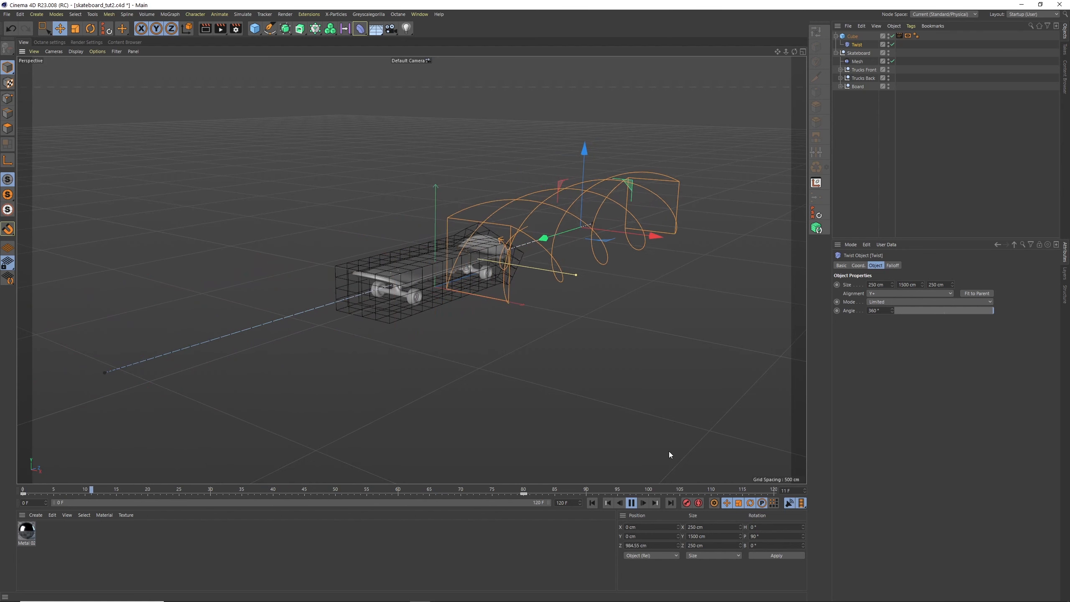
click(631, 502)
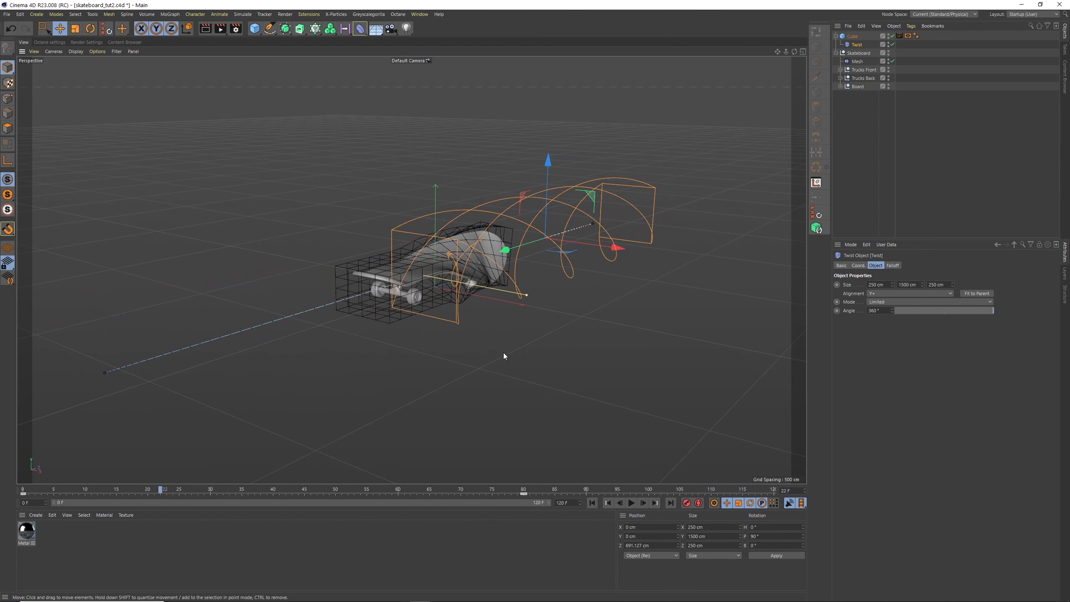
- Hide the Cube cage in the viewport so only the deformed skateboard is shown
click(889, 35)
click(876, 112)
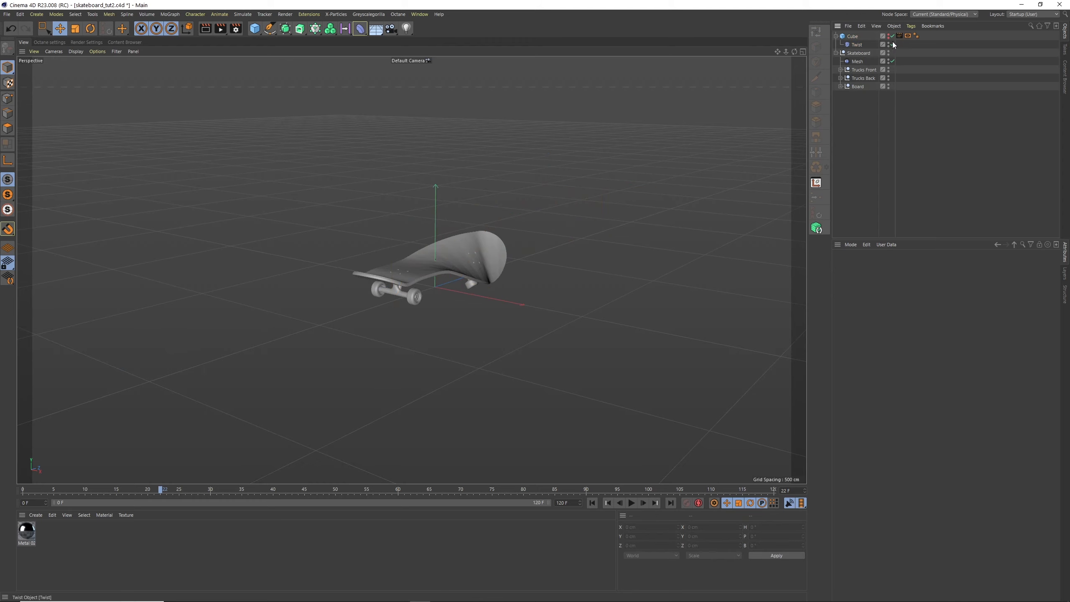
mouse_move(451, 261)
alt+mouse_down()
mouse_move(488, 237)
mouse_move(491, 252)
mouse_move(449, 271)
mouse_move(460, 254)
alt+mouse_up()
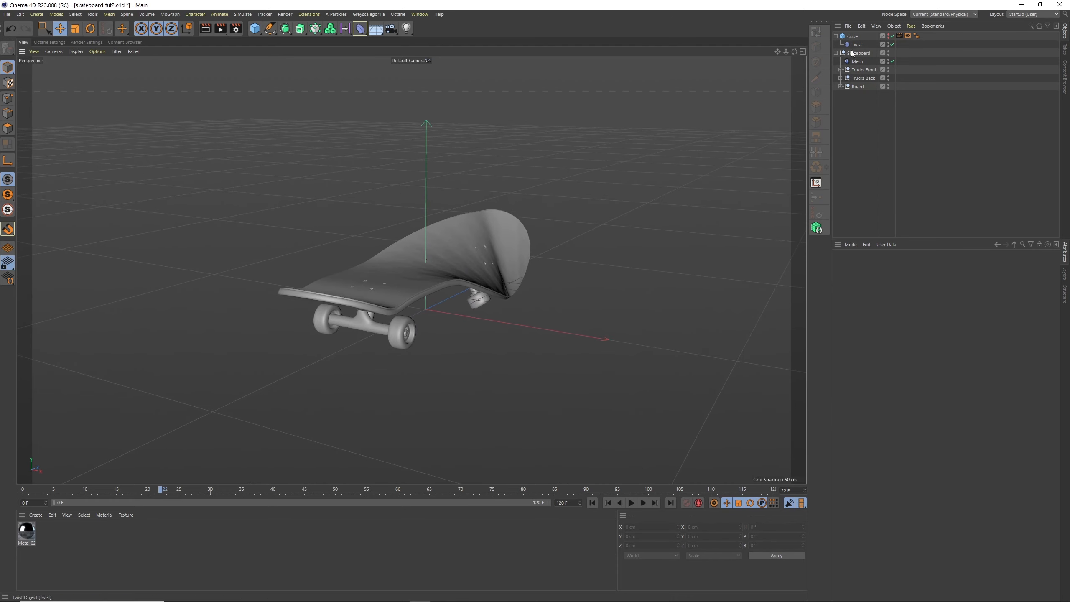
- Add a Jiggle deformer and nest it under the Cube, below the Twist deformer
click(359, 29)
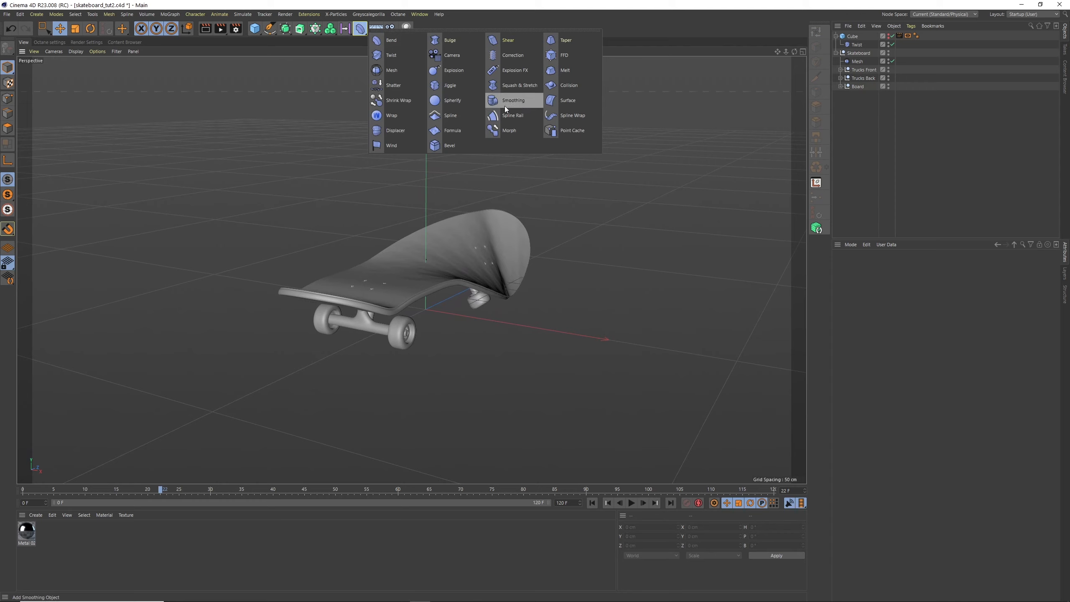
click(457, 87)
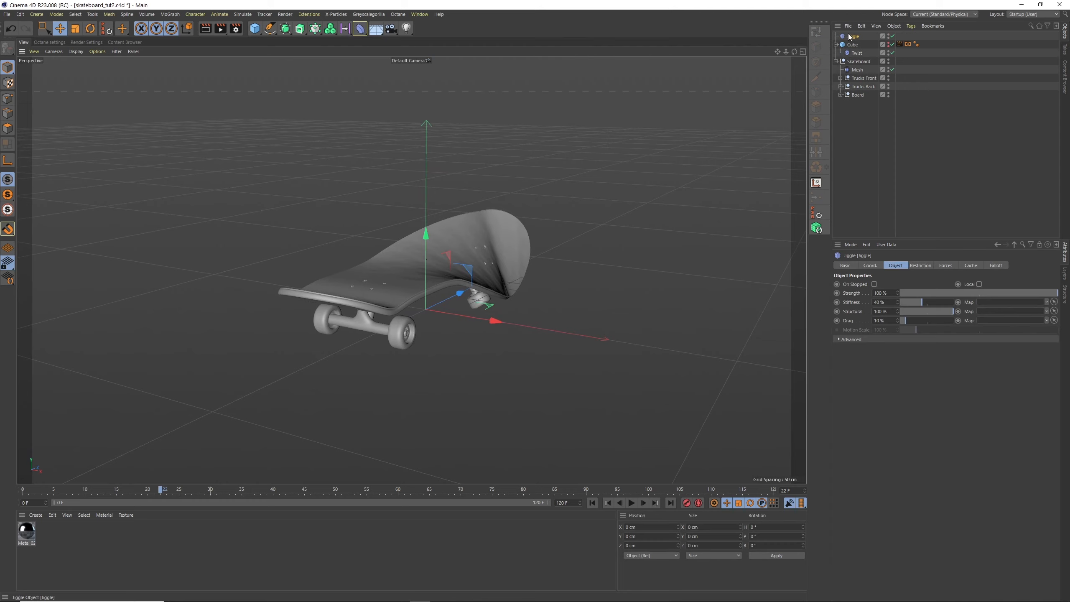
drag(849, 37, 861, 54)
- Play the animation from frame 0 to check the Jiggle deformer's default behaviour
click(592, 504)
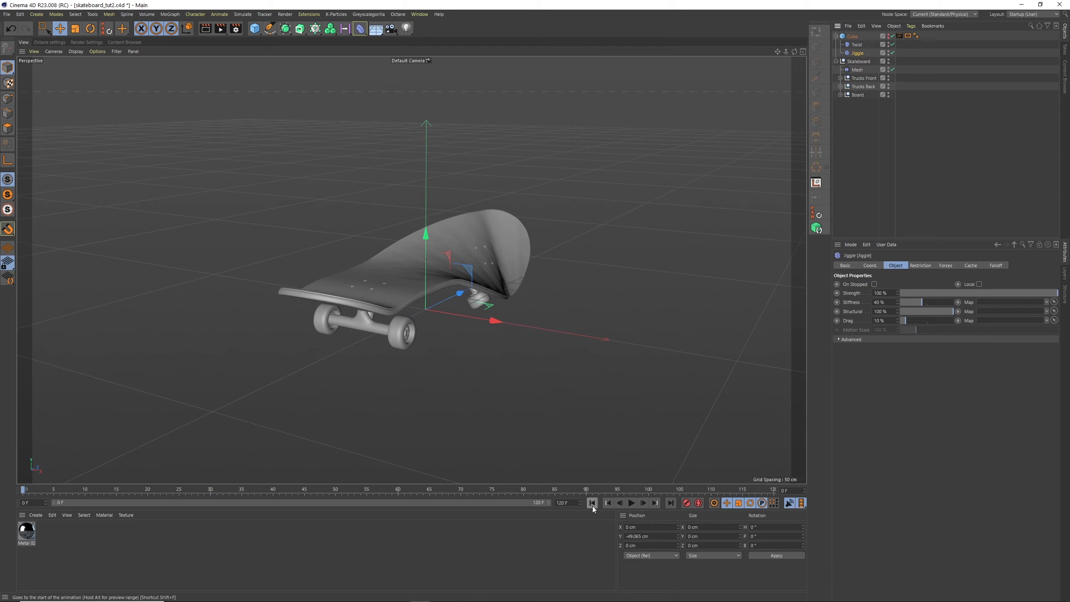
click(630, 503)
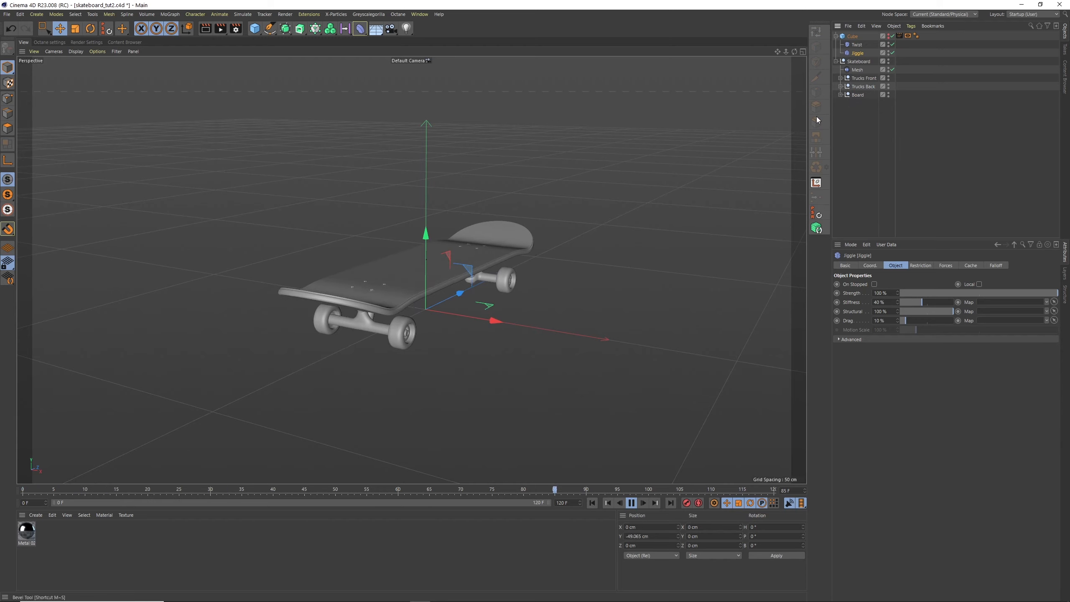
click(631, 503)
- Try the Jiggle deformer with Structural at 0% and Drag at 52% while playing the animation
drag(948, 313, 900, 312)
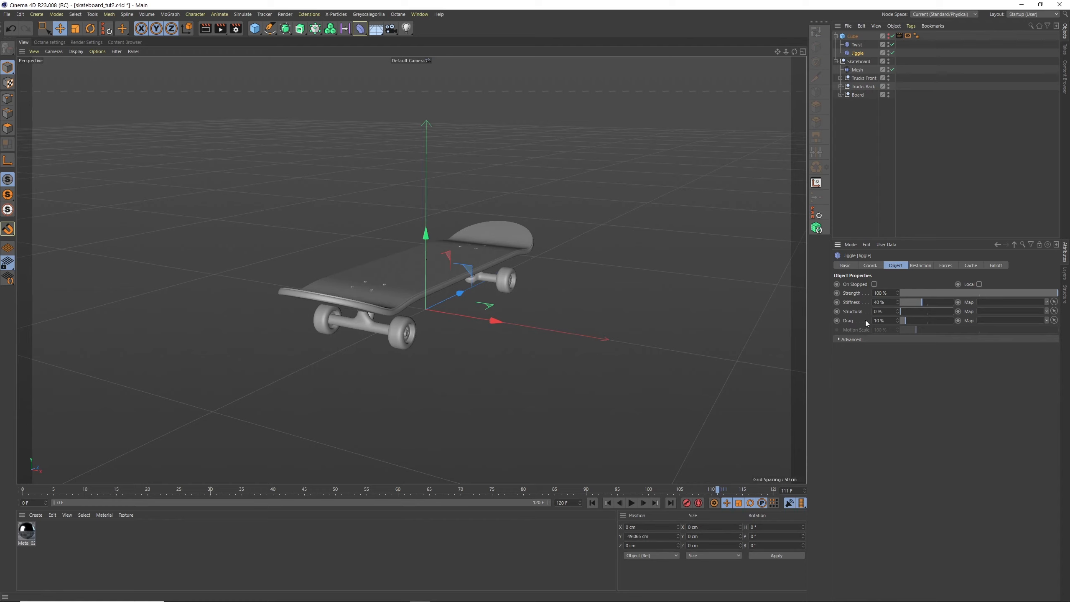
click(631, 502)
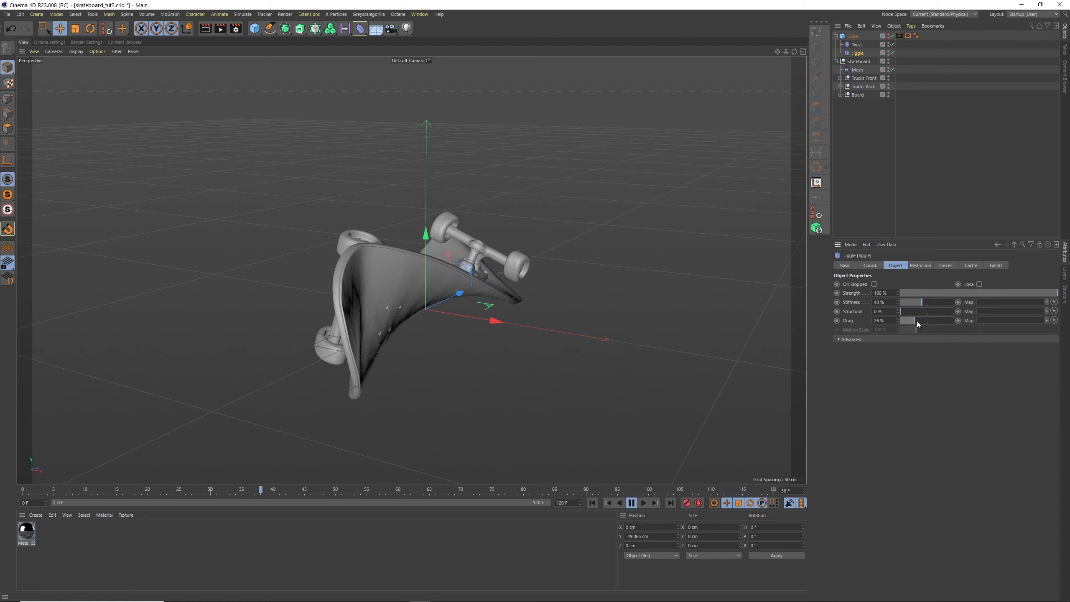
drag(916, 321, 928, 321)
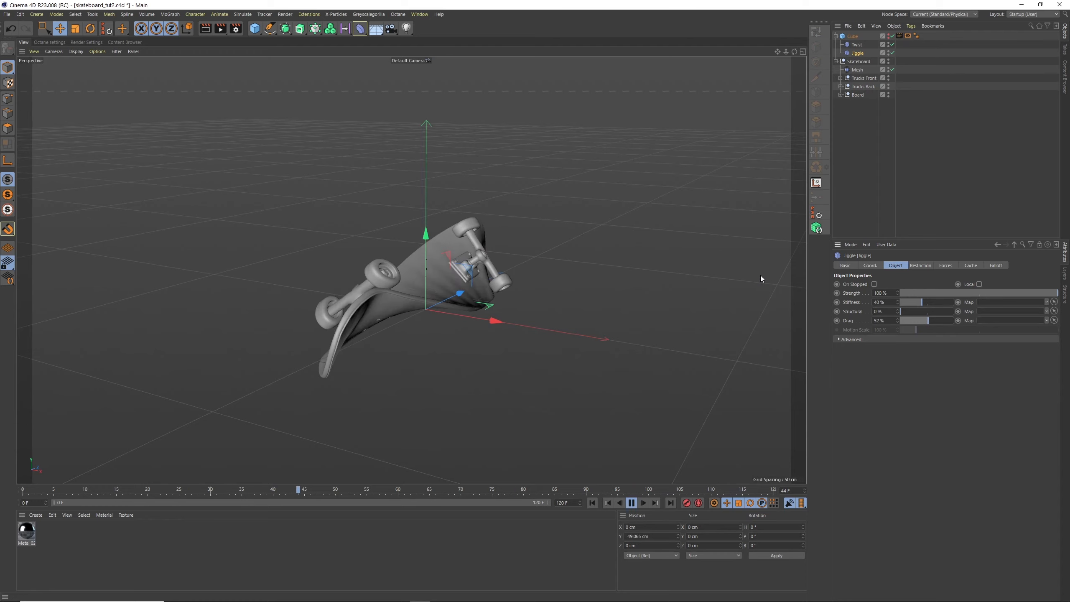
click(631, 502)
- Set the Jiggle deformer's Drag to 5%, Structural to 20% and Stiffness to 20%
drag(890, 321, 845, 285)
text(5)
key(Return)
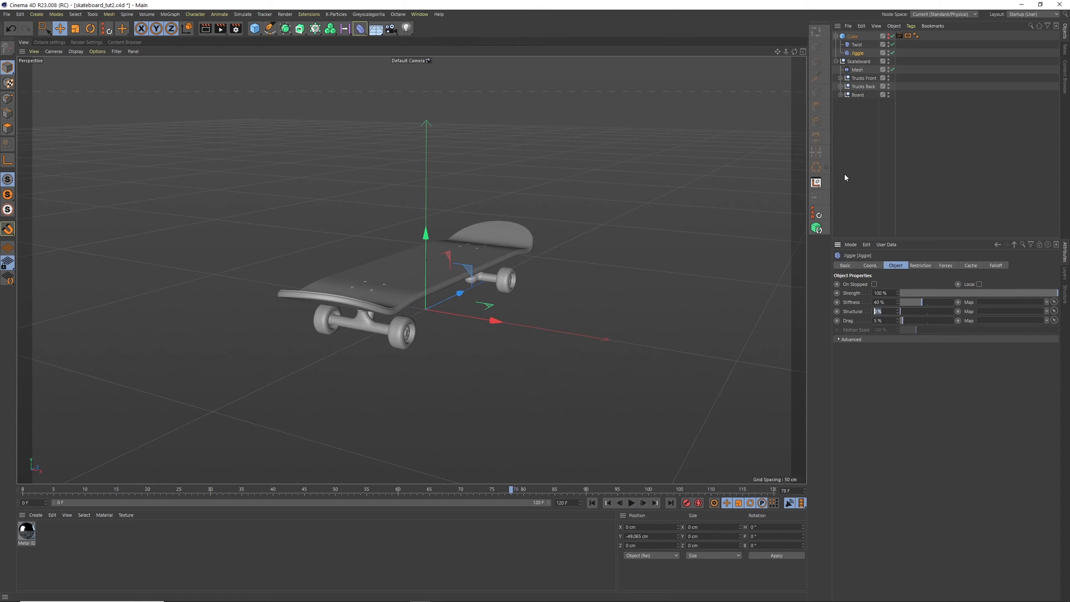
text(20)
key(Return)
drag(884, 303, 855, 288)
- Play the animation from frame 0 to review the jiggle against the Twist deformer's movement, and return to the start
click(592, 502)
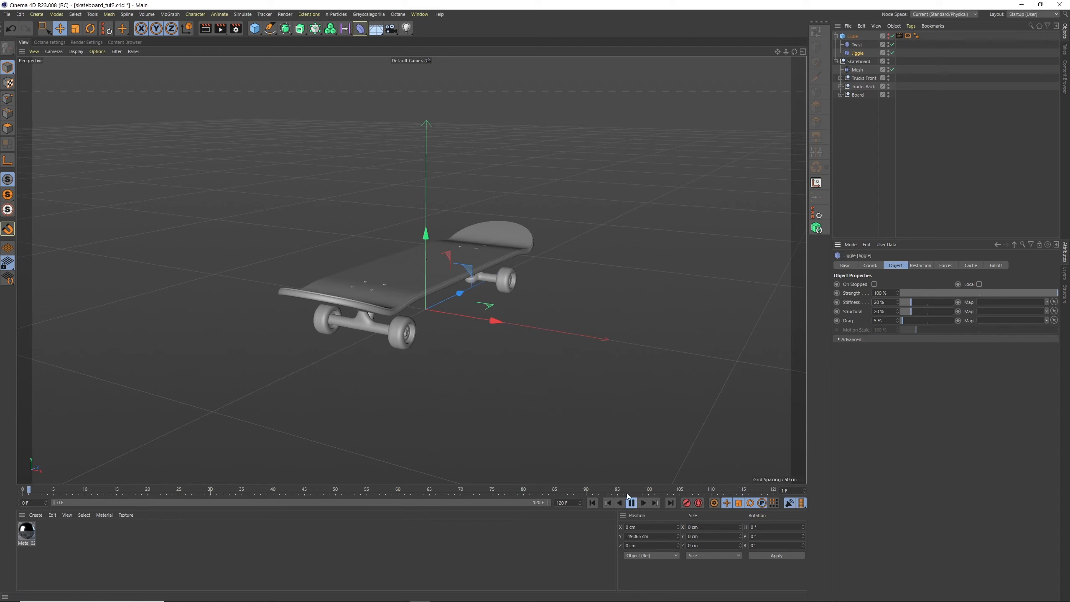
click(631, 502)
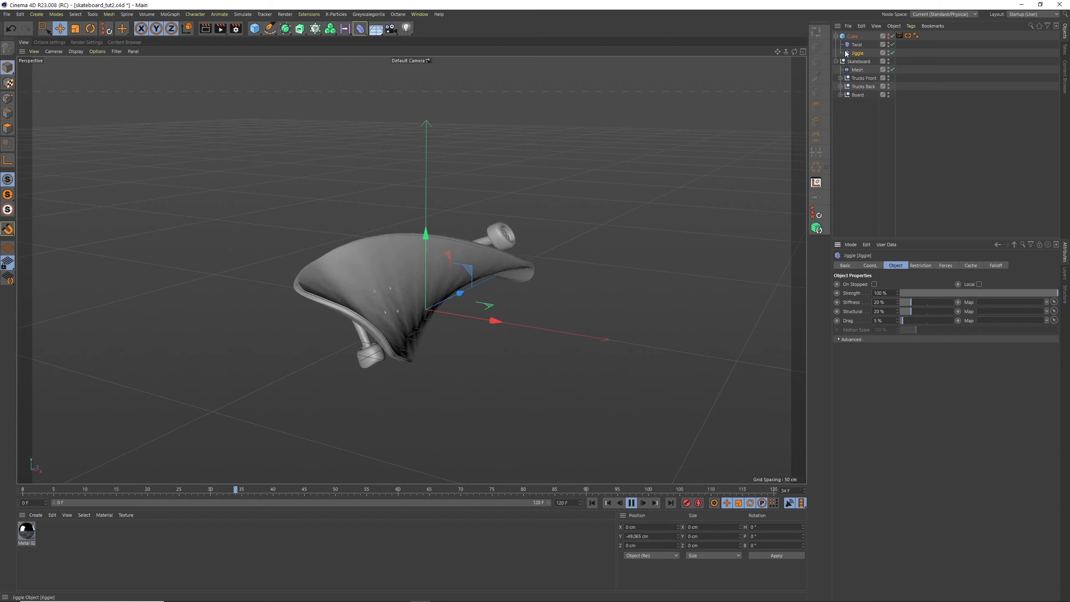
click(856, 44)
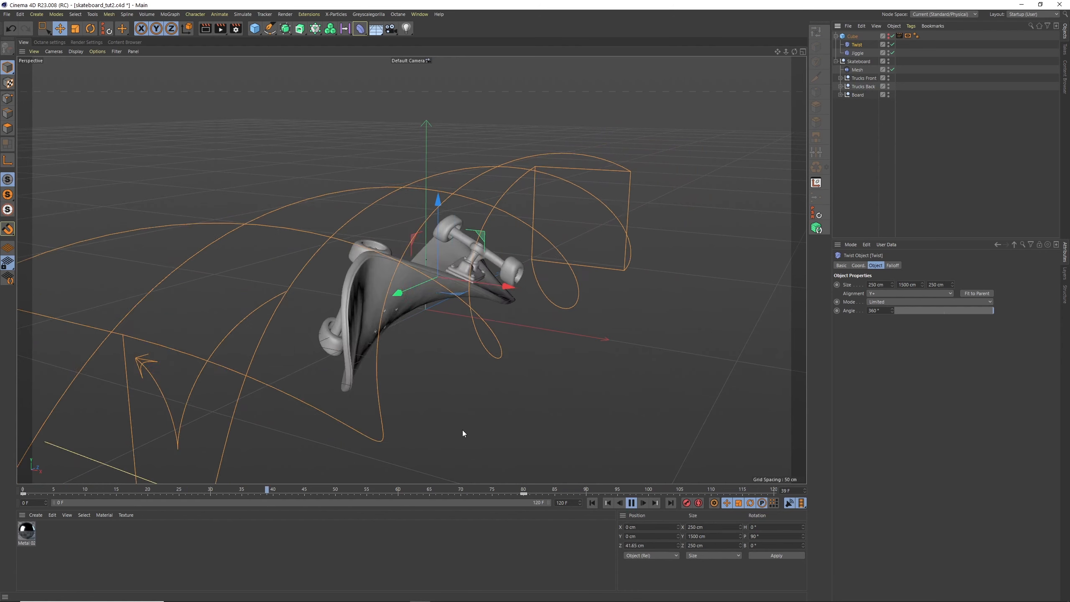
click(631, 502)
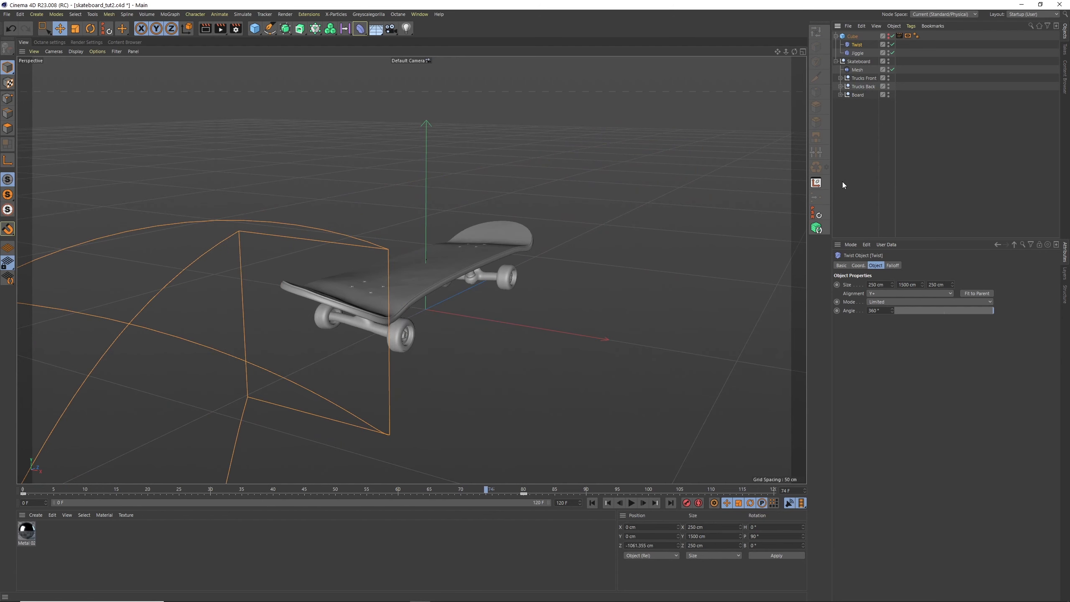
click(592, 505)
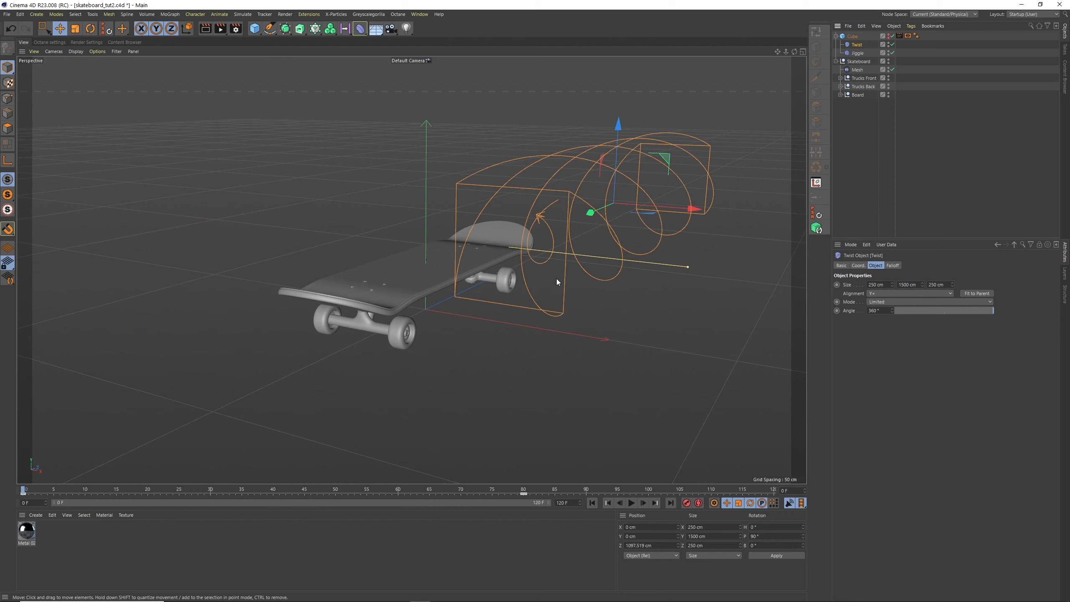
- Calculate the Jiggle deformer's cache from frame 0
click(858, 52)
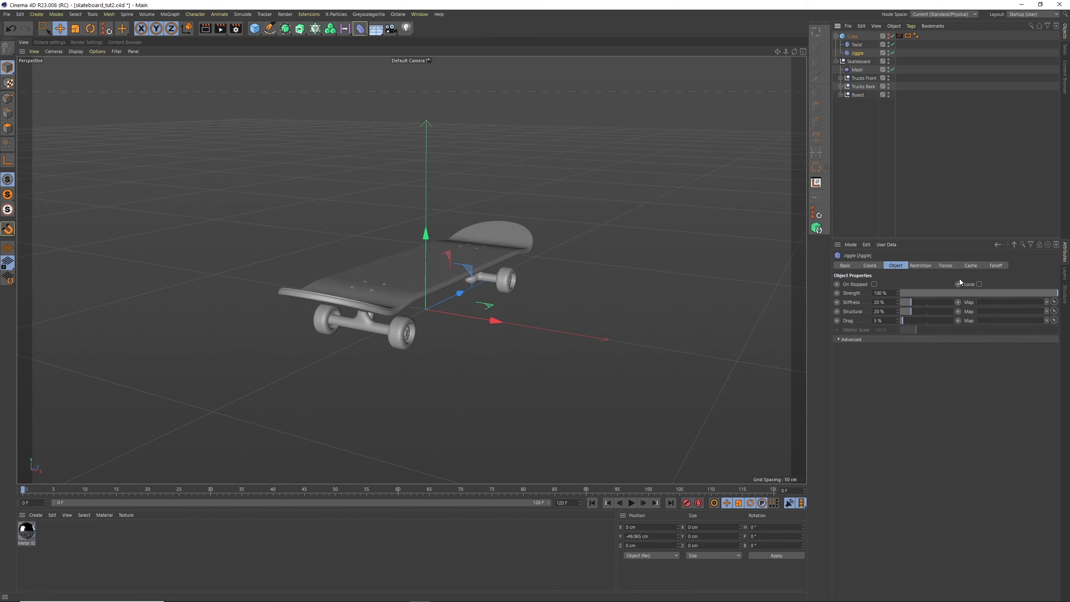
click(971, 266)
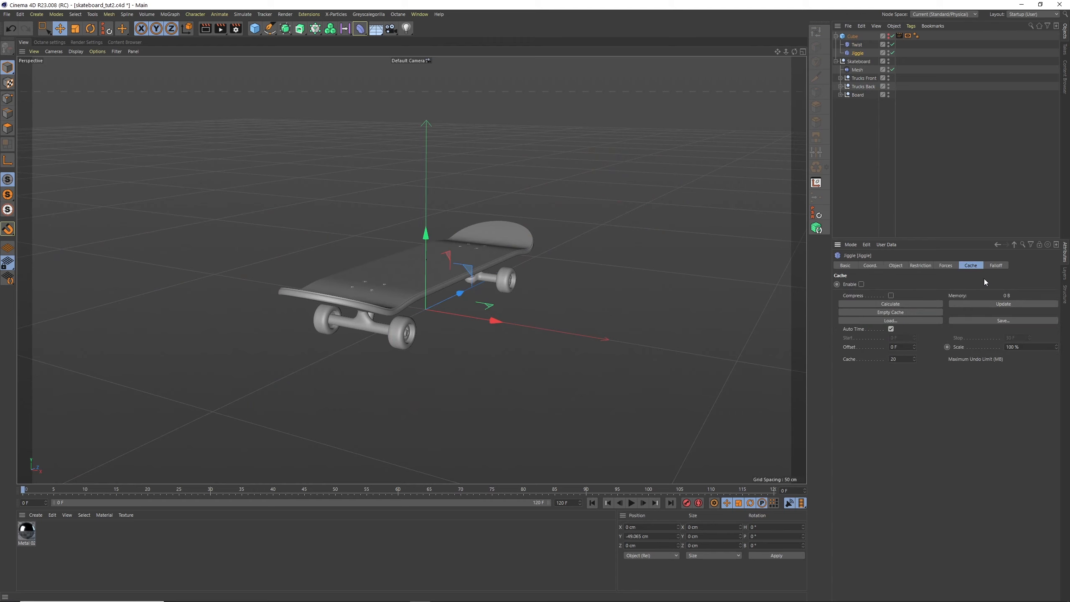
click(891, 304)
- Scrub the cached animation back and forth and inspect the skateboard's wobble around frame 69
drag(590, 490, 567, 491)
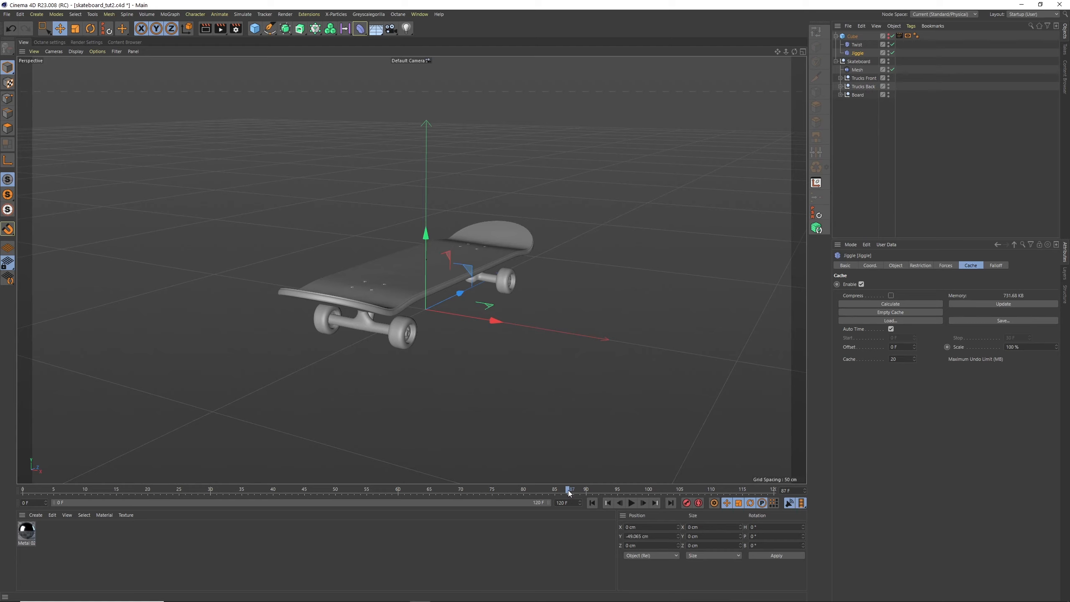
drag(569, 494, 454, 490)
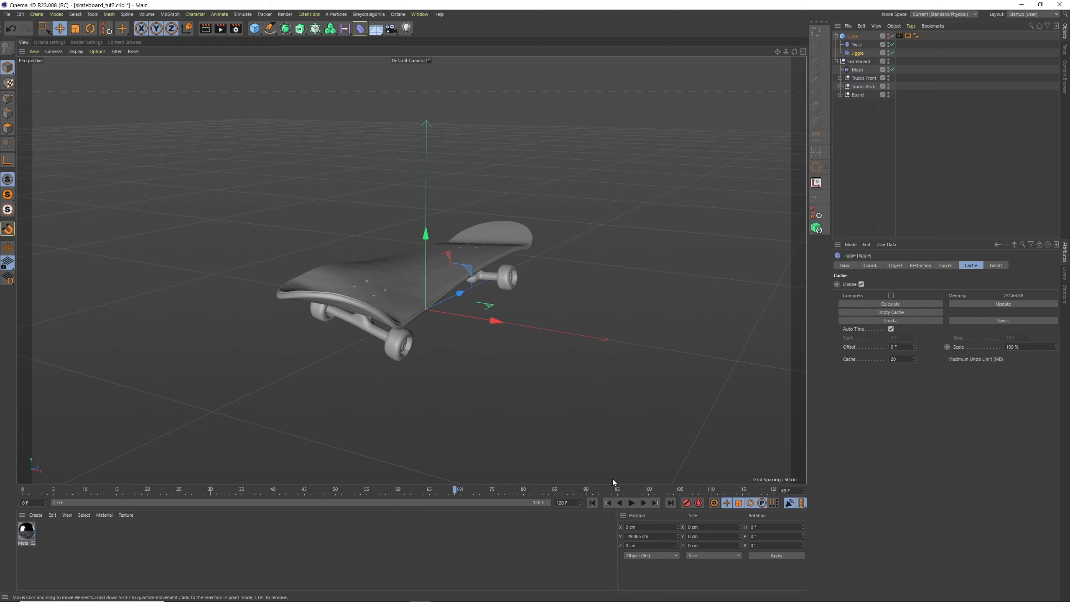
drag(572, 489, 455, 467)
mouse_move(796, 52)
mouse_down()
mouse_move(717, 55)
mouse_move(785, 56)
mouse_up()
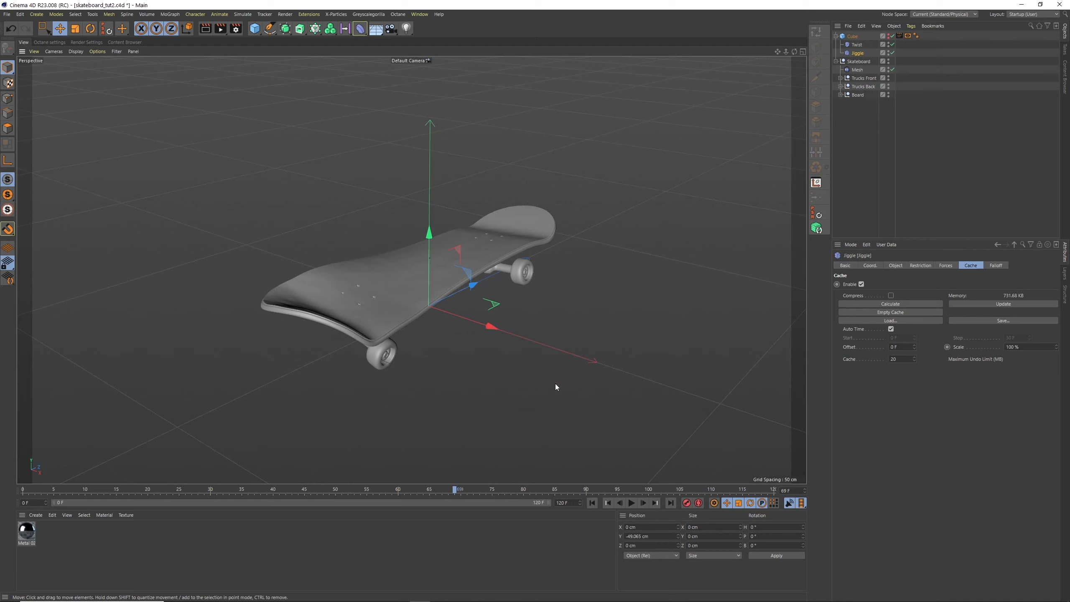
- Return to frame 0 and delete the Jiggle, Twist and Mesh deformers and the Cube cage
click(592, 503)
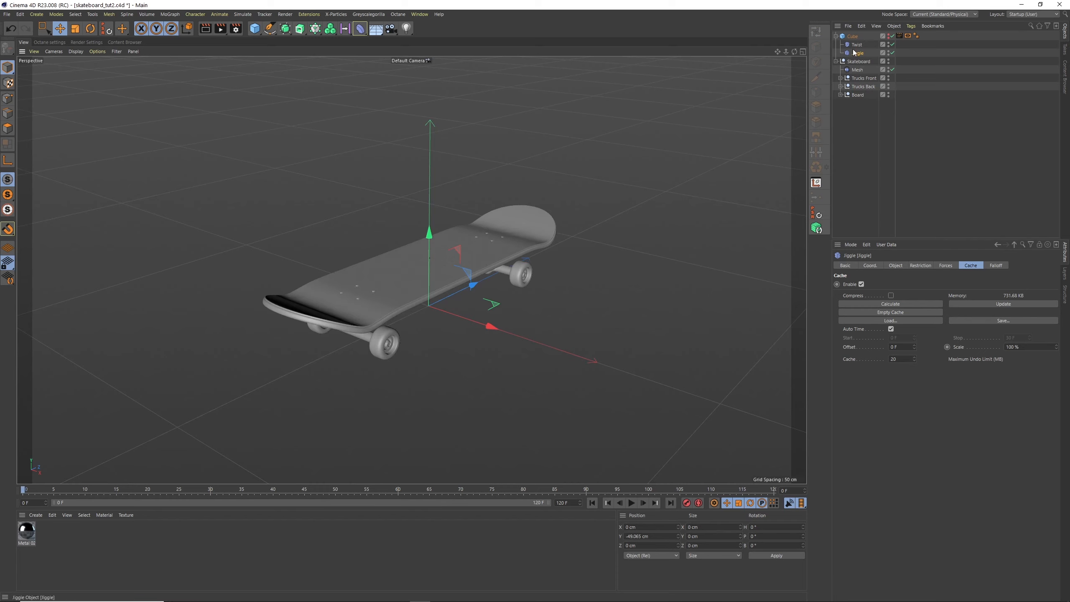
key(Delete)
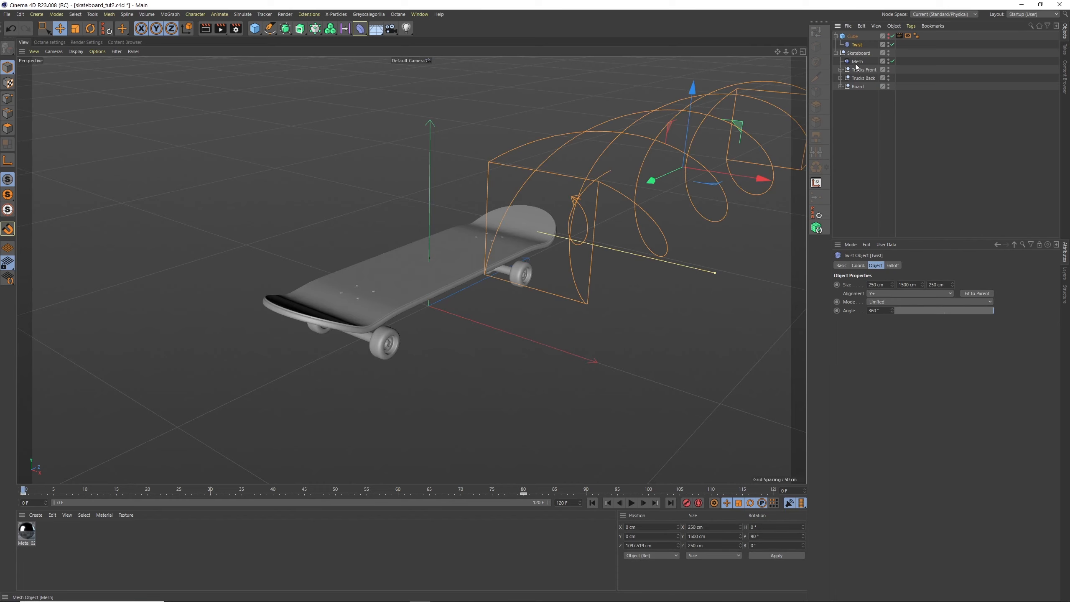
key(Delete)
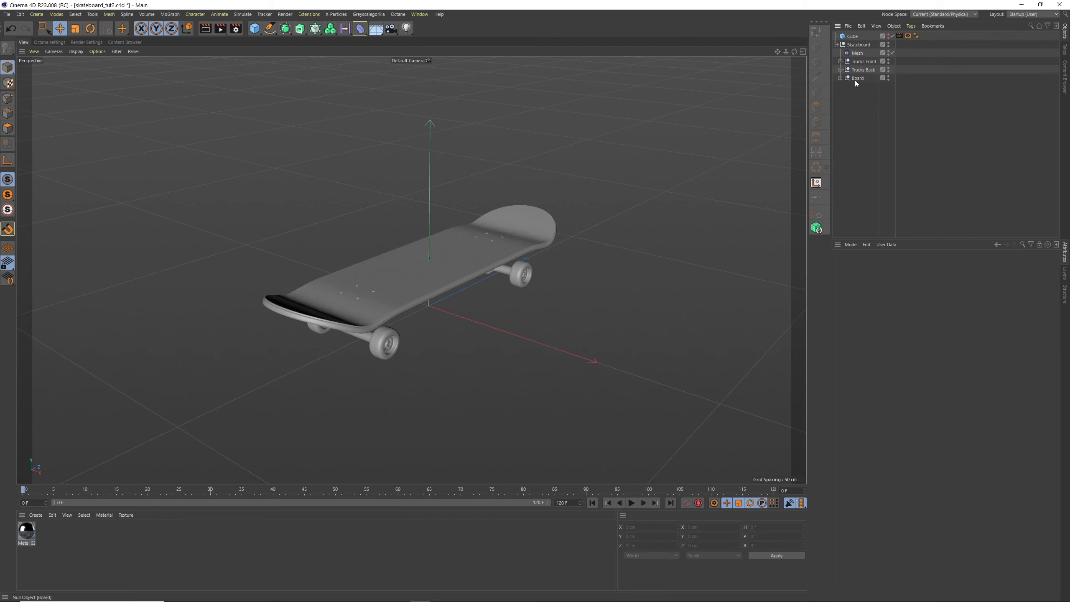
click(856, 53)
key(Delete)
click(852, 36)
key(Delete)
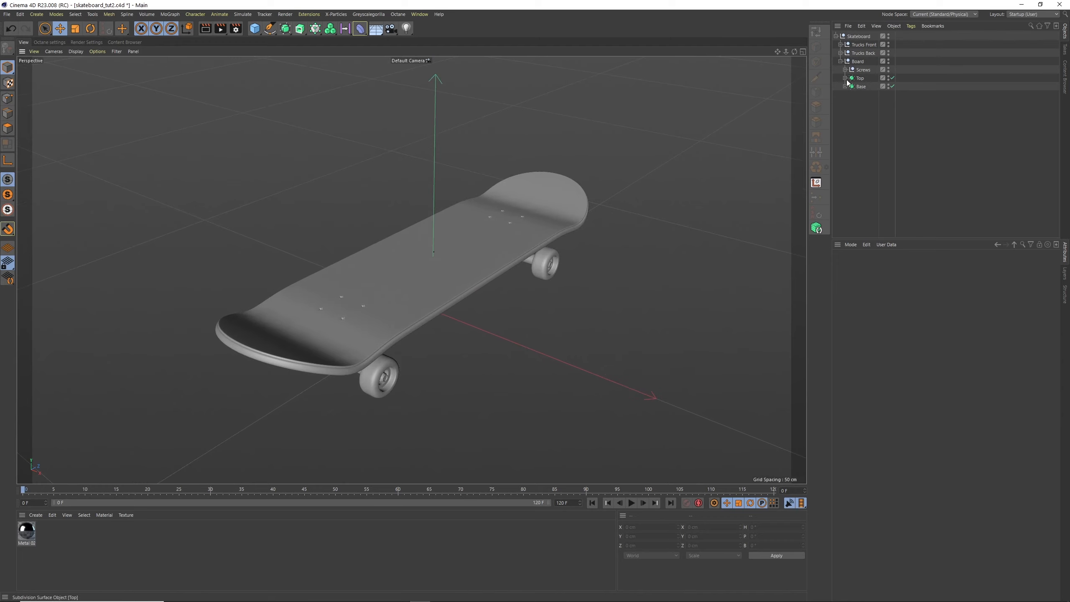
- Take the Board base mesh out of the Top subdivision surface, keep it in the Board group, and delete Top
click(845, 78)
click(859, 78)
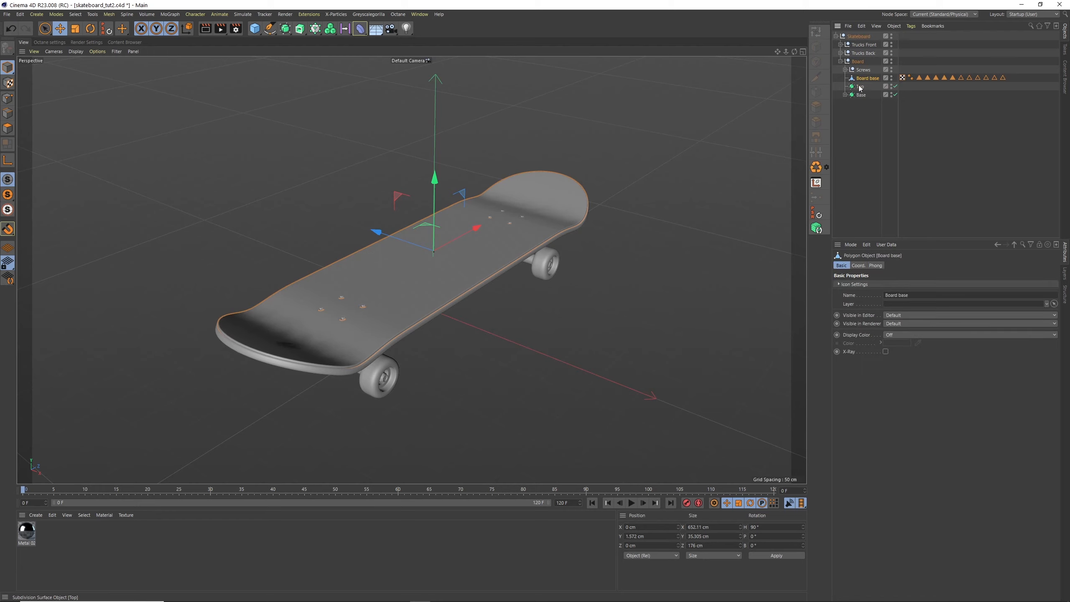
click(860, 87)
key(Delete)
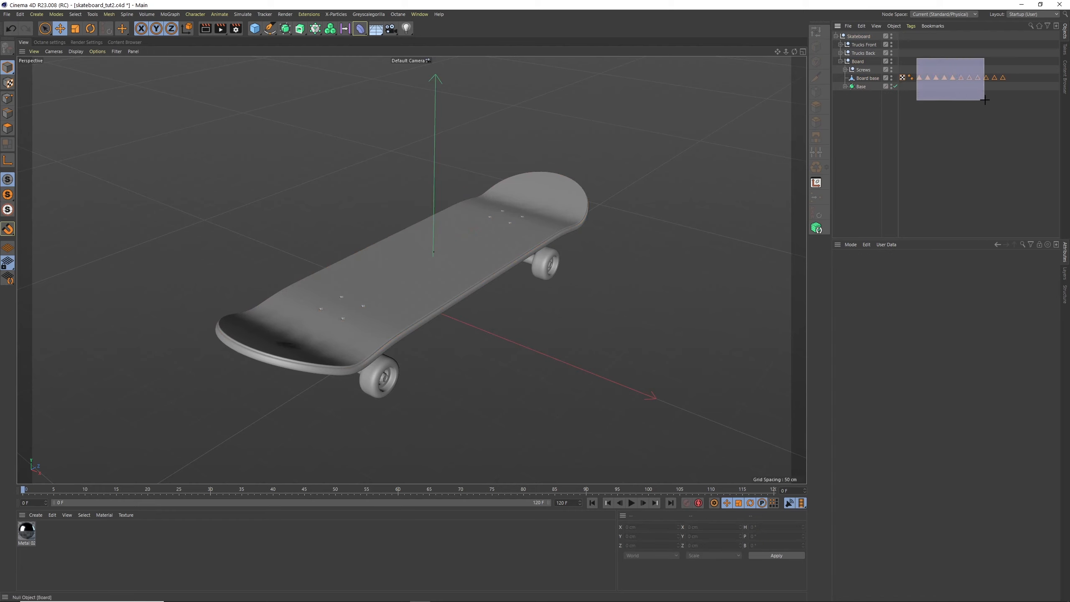
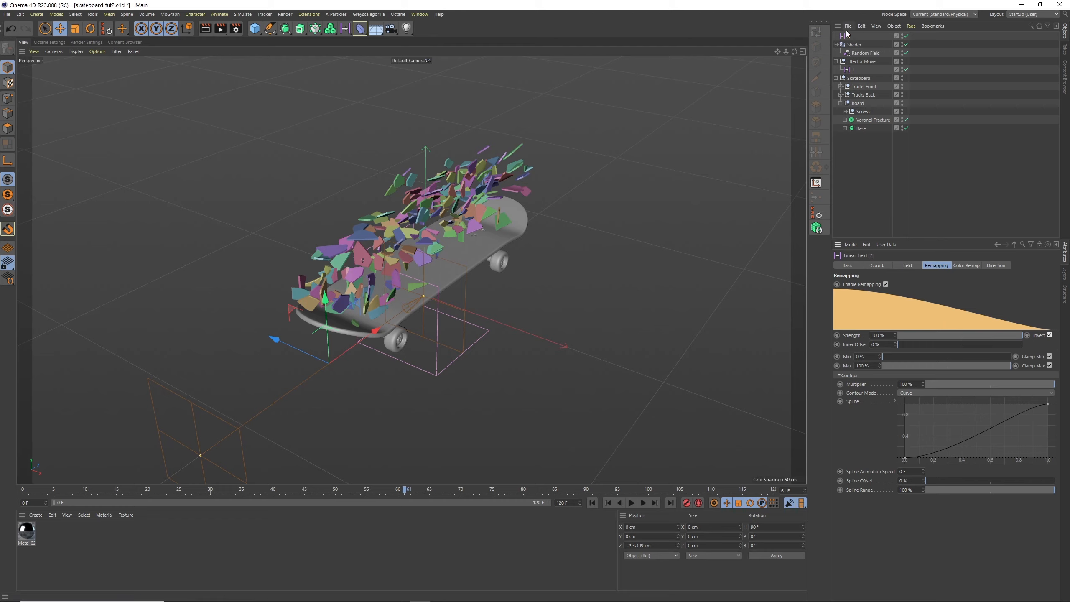
- Nest linear field 2 under the Effector Move null and move it past the board's far end, to about 712 cm in X
drag(845, 36, 856, 66)
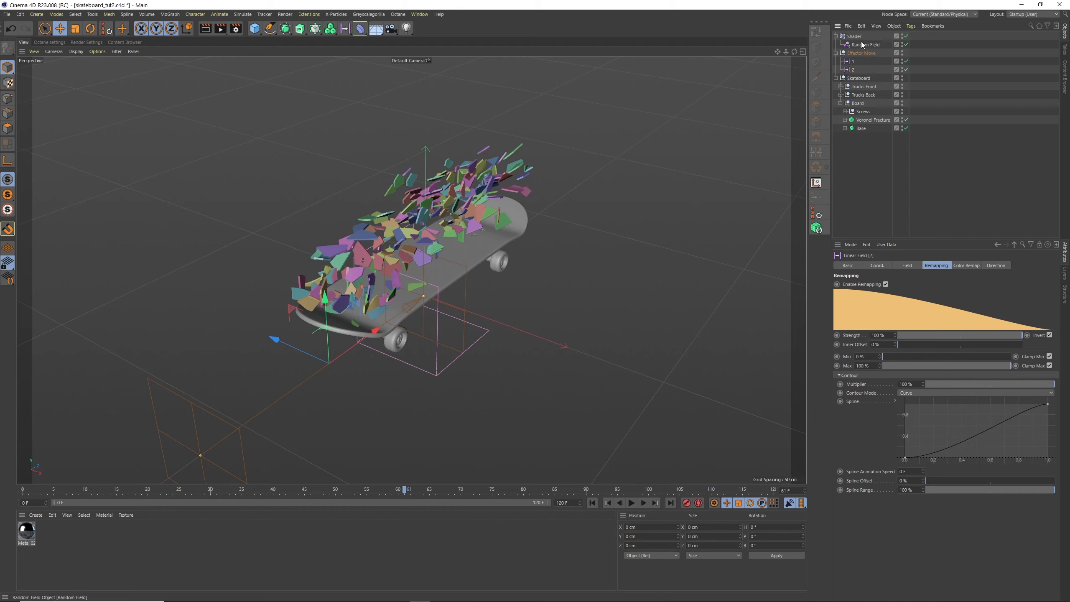
click(857, 37)
click(861, 55)
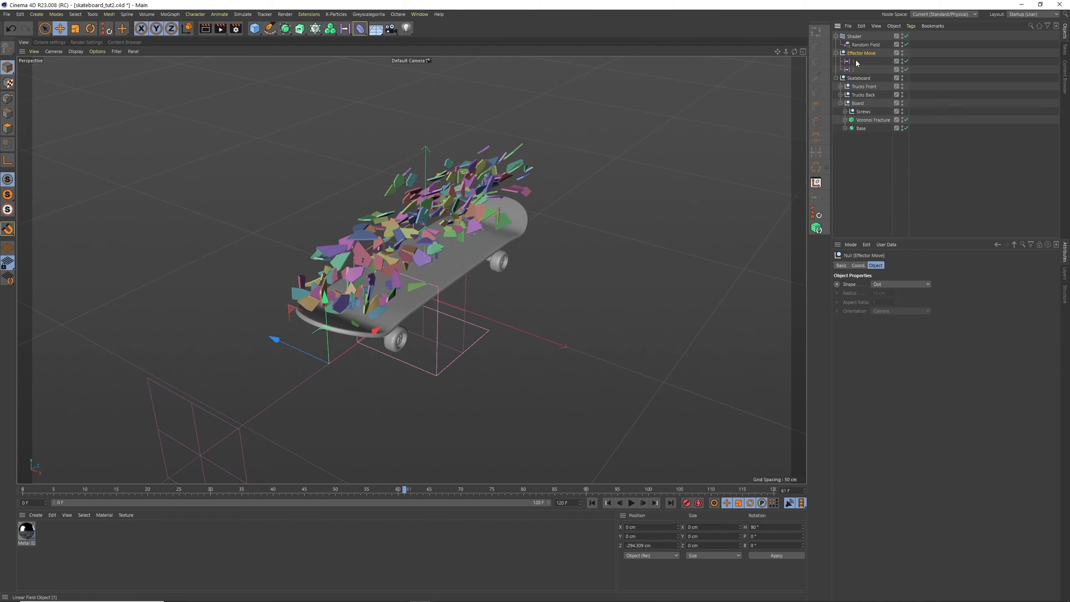
click(853, 69)
drag(372, 336, 555, 202)
- Hide the Shader effector's Random Field in the viewport
click(902, 44)
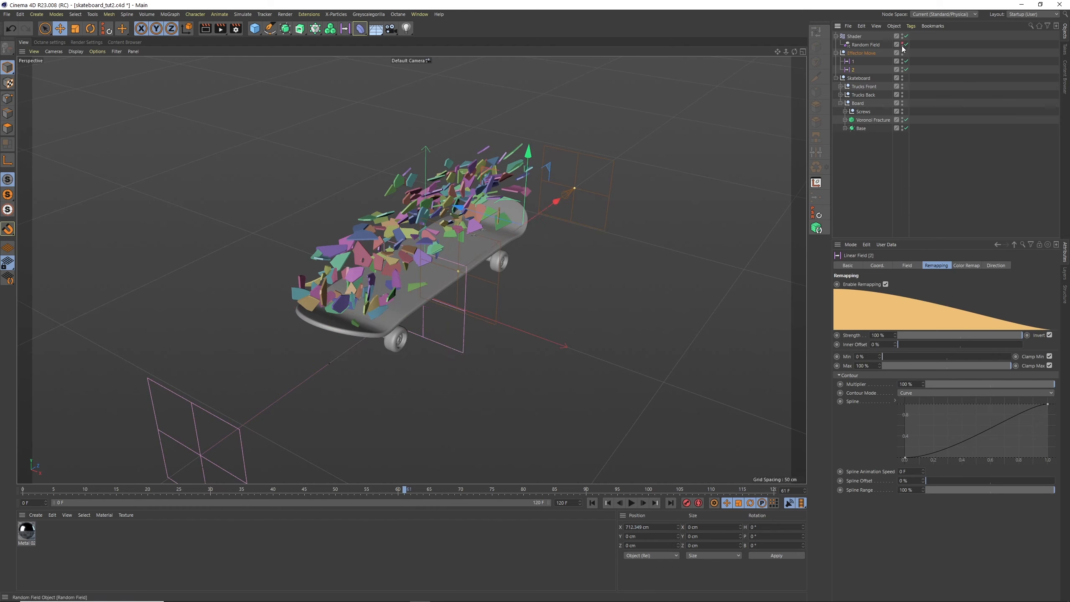
drag(795, 52, 745, 53)
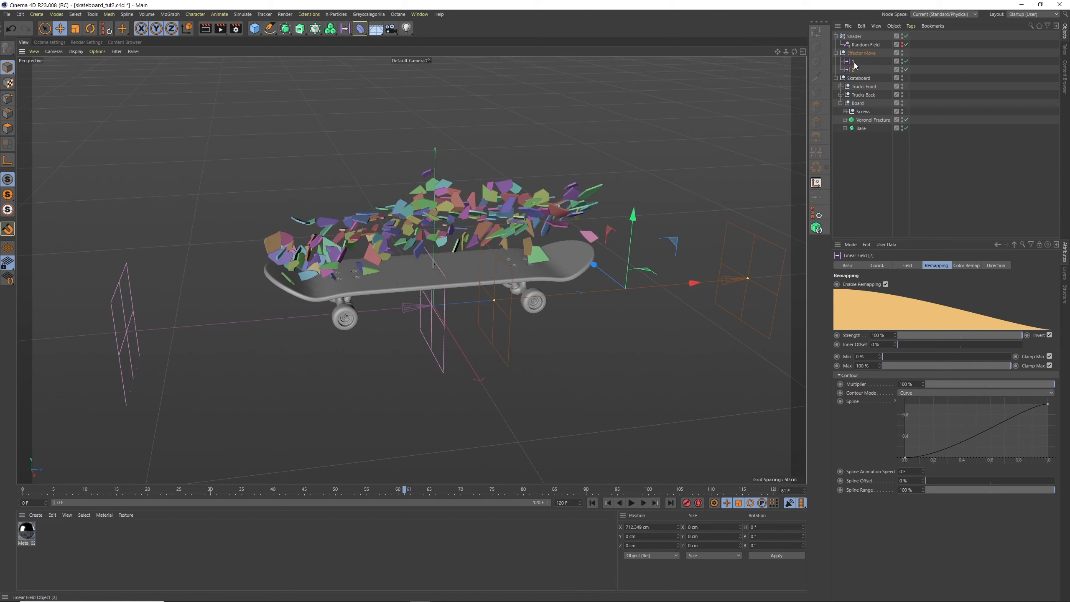
- Add linear field 2 to the Shader effector's falloff below the Random Field and set its blending to Multiply
click(854, 37)
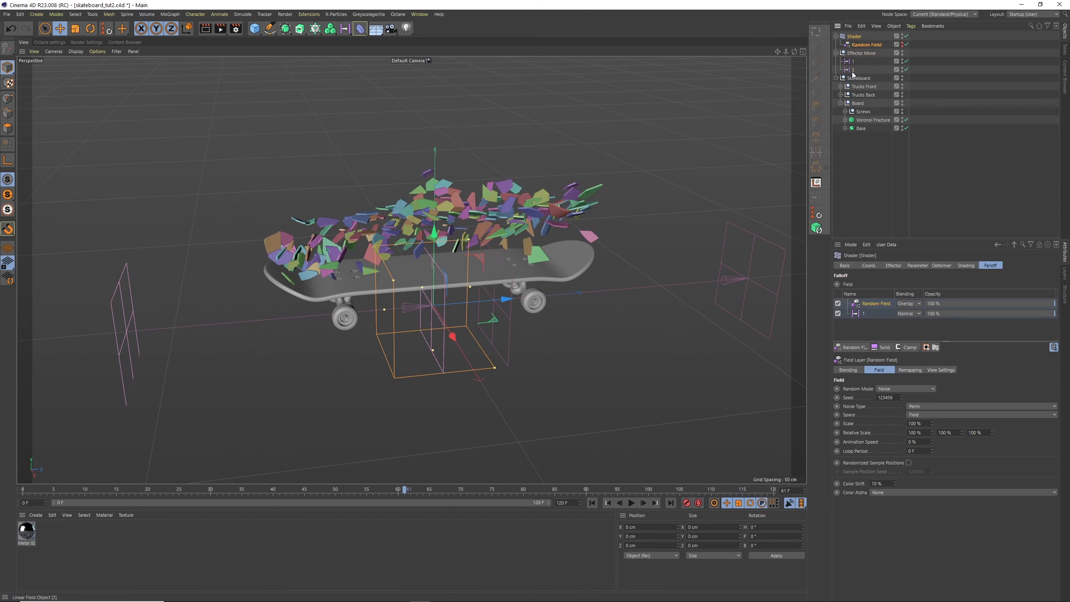
drag(853, 71, 879, 251)
drag(875, 311, 875, 312)
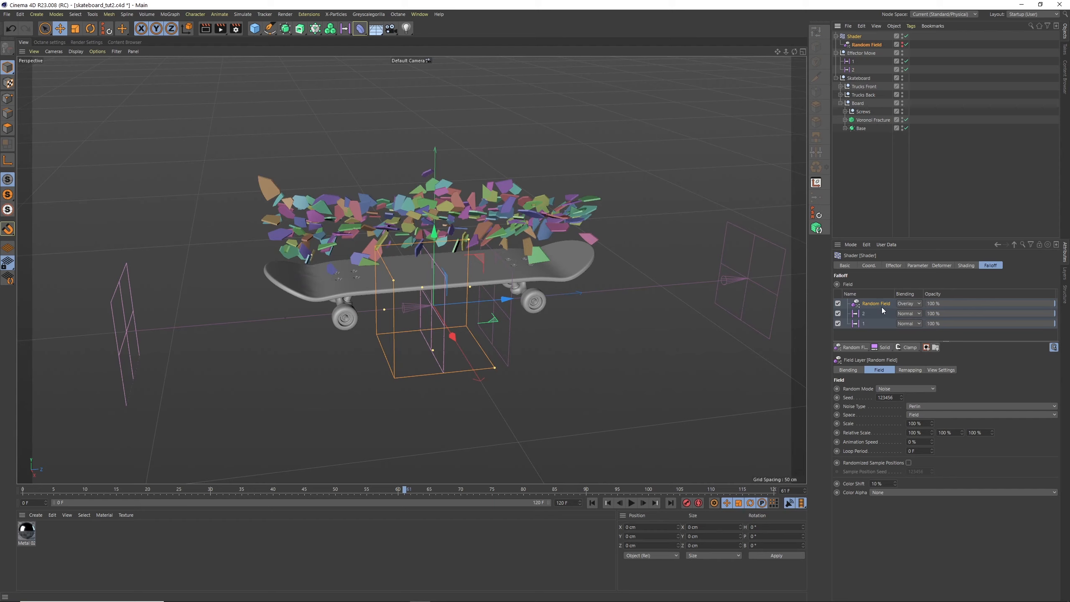
click(909, 318)
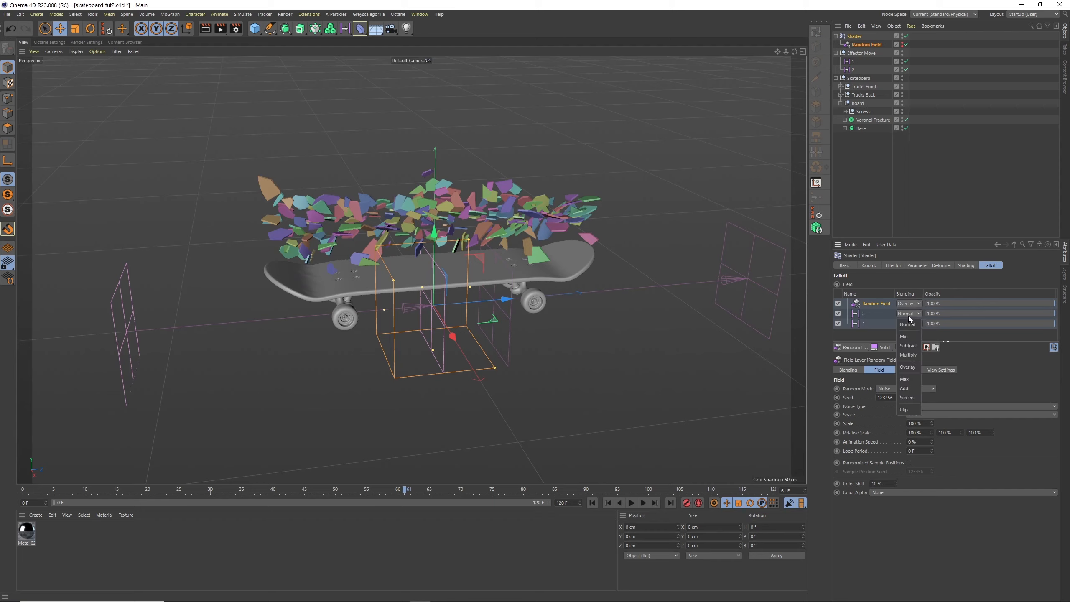
click(911, 361)
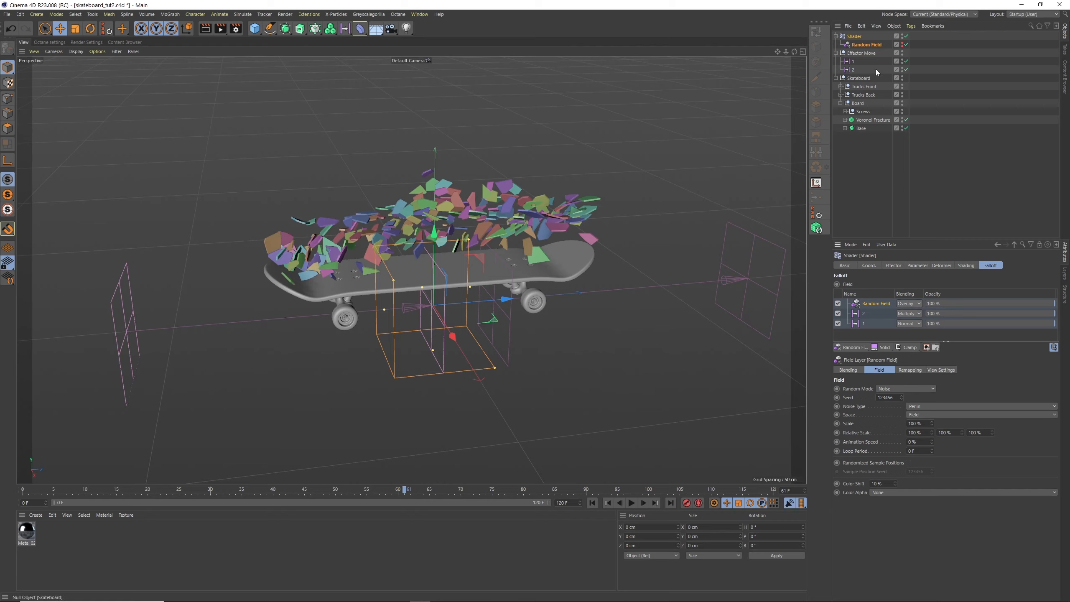
- Slide the Effector Move null back and forth along the skateboard to test both linear fields on the fractured pieces
click(862, 53)
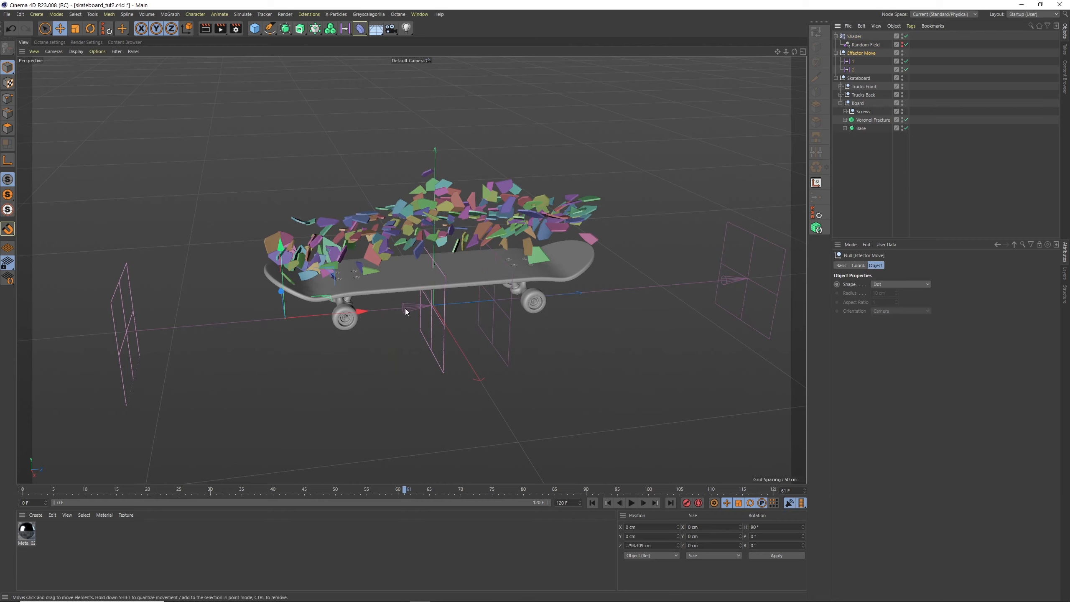
drag(341, 316, 699, 221)
scroll(736, 108, down, 4)
drag(608, 276, 141, 366)
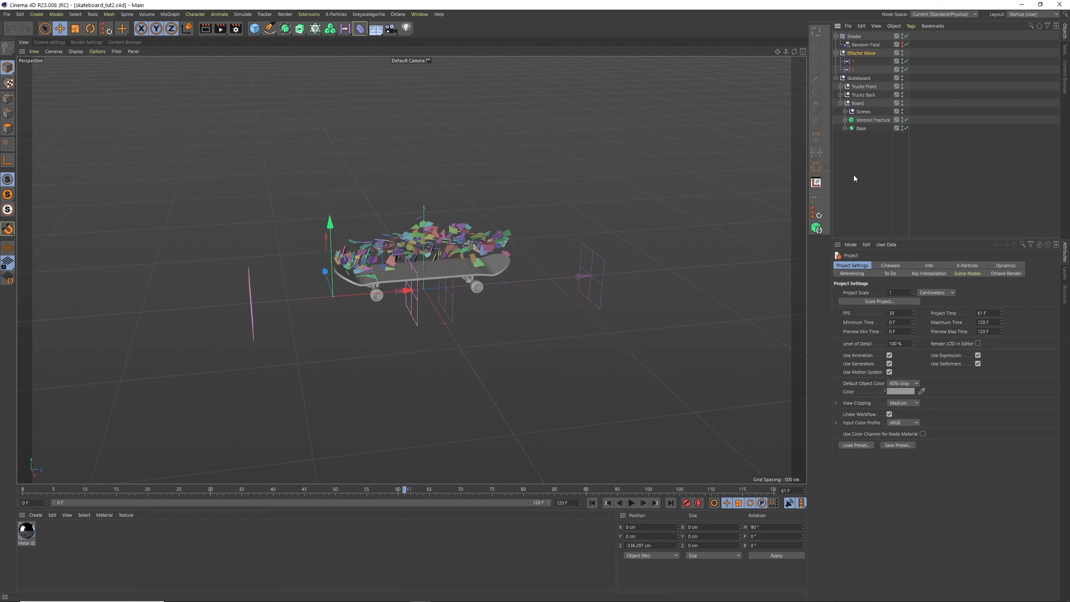
- Keyframe the Effector Move null at about 682 cm in Z at frame 0 and about -1342 cm at frame 120
click(591, 502)
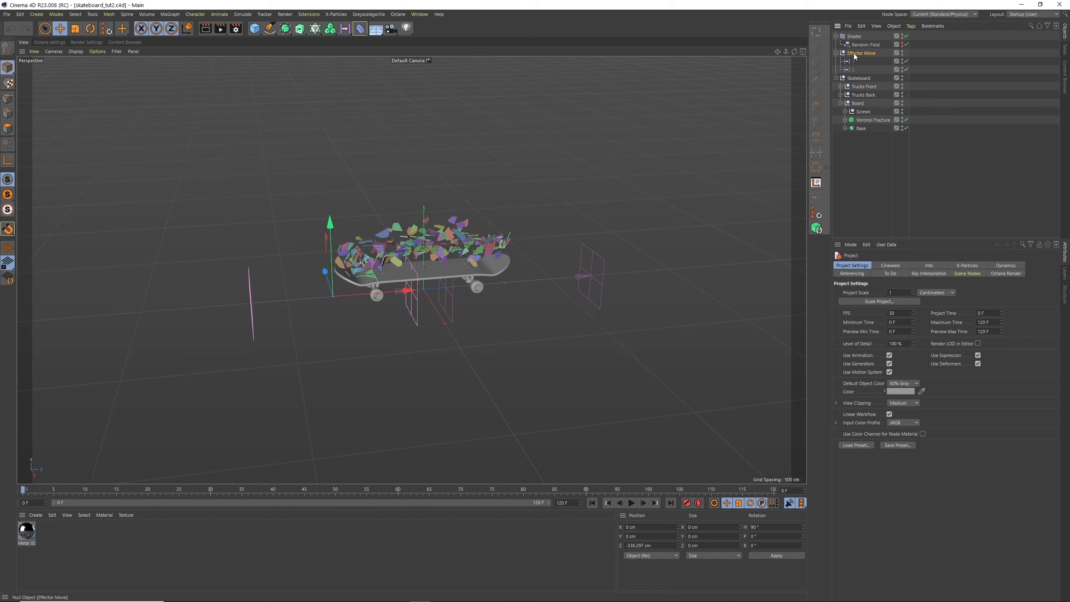
click(856, 53)
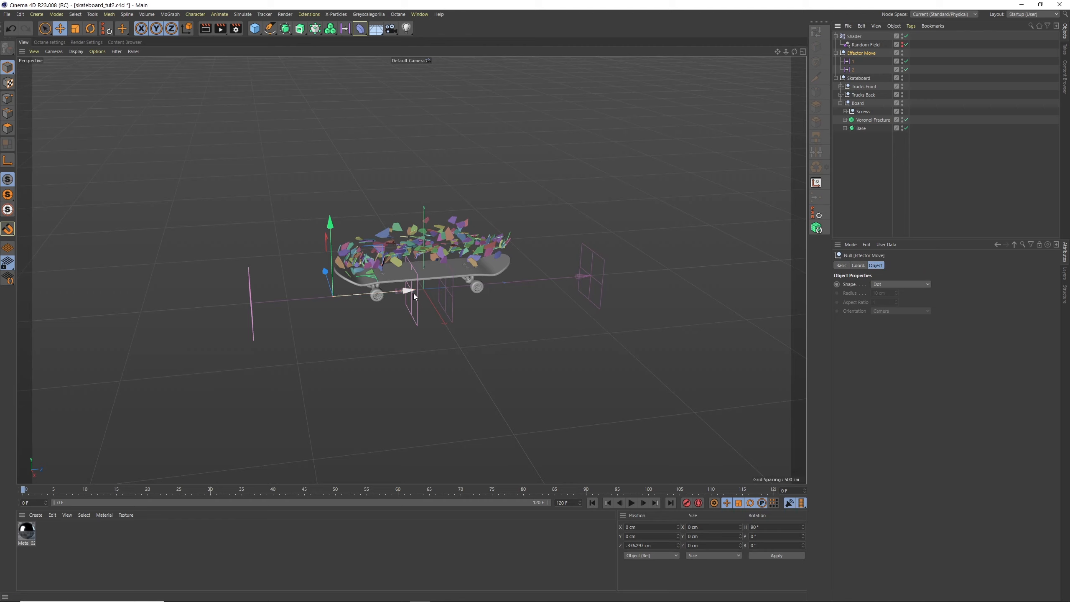
drag(408, 292, 658, 262)
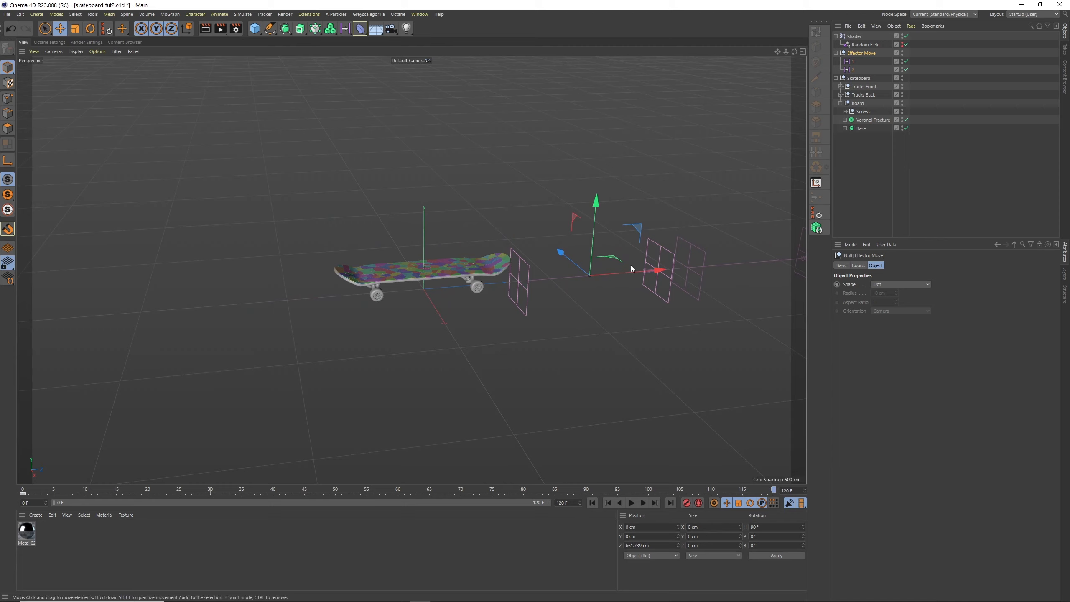
drag(657, 270, 119, 338)
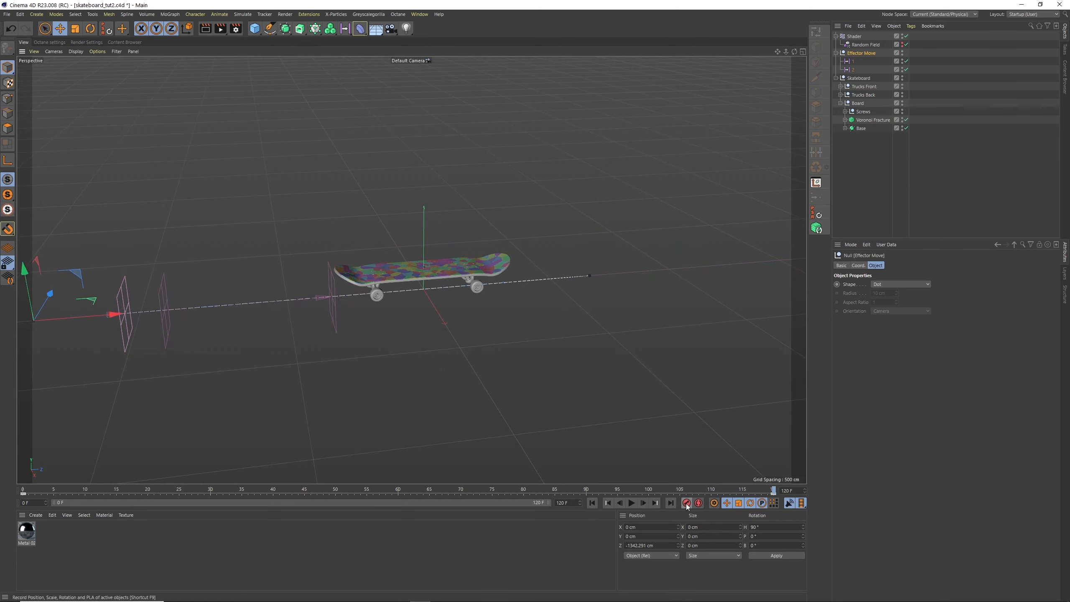
- Play the fracture animation from the start, stop it and scrub to frame 64
click(592, 503)
click(632, 502)
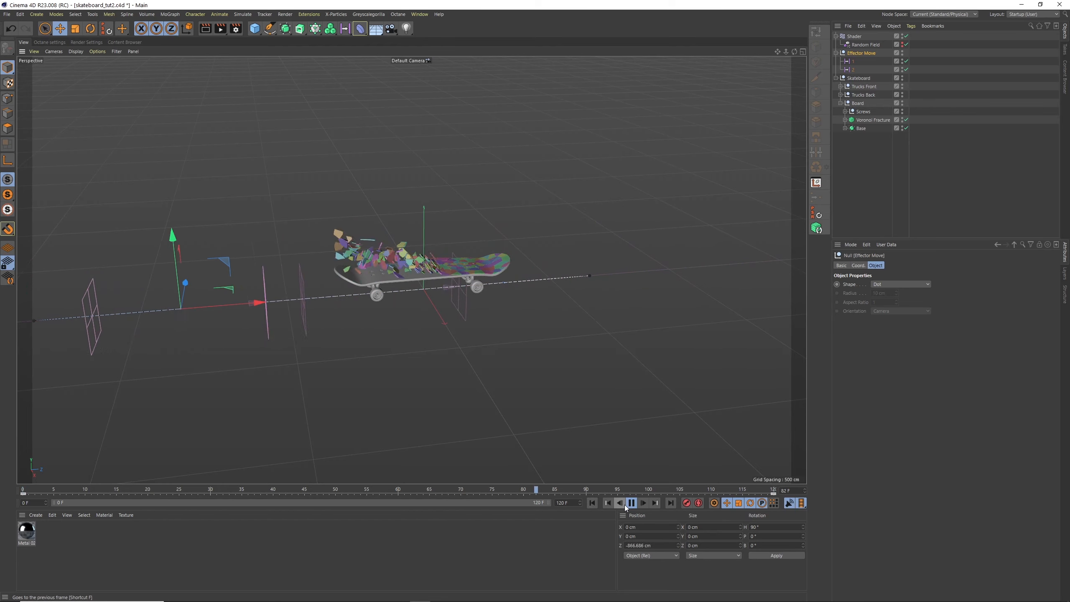
click(631, 502)
drag(630, 490, 422, 489)
- In the Shader effector's Noise shader, set the animation speed to 2 and the contrast to about 51%
click(854, 37)
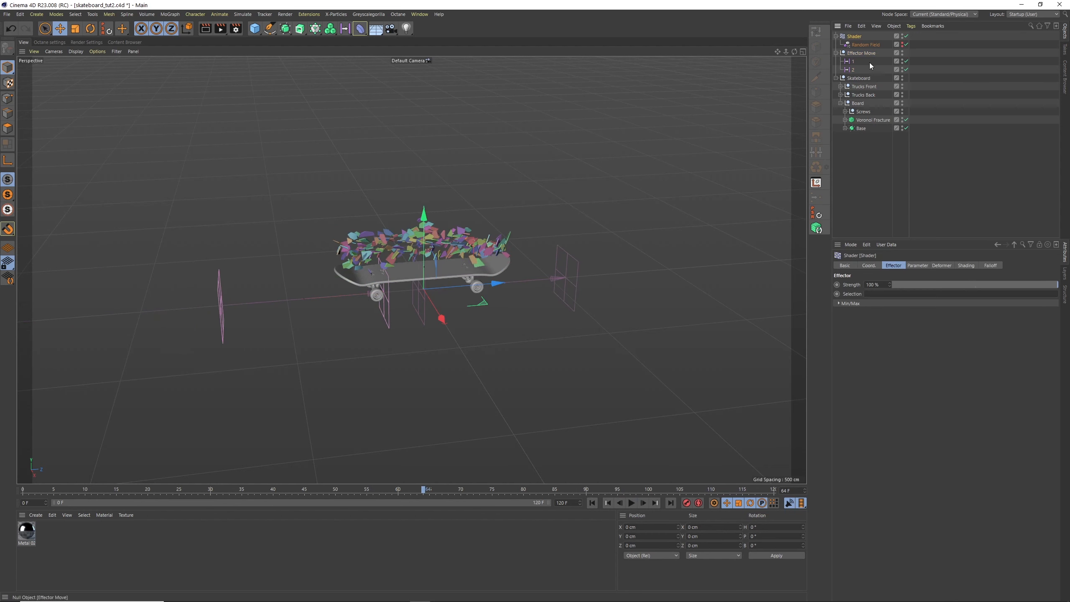
click(965, 265)
click(870, 314)
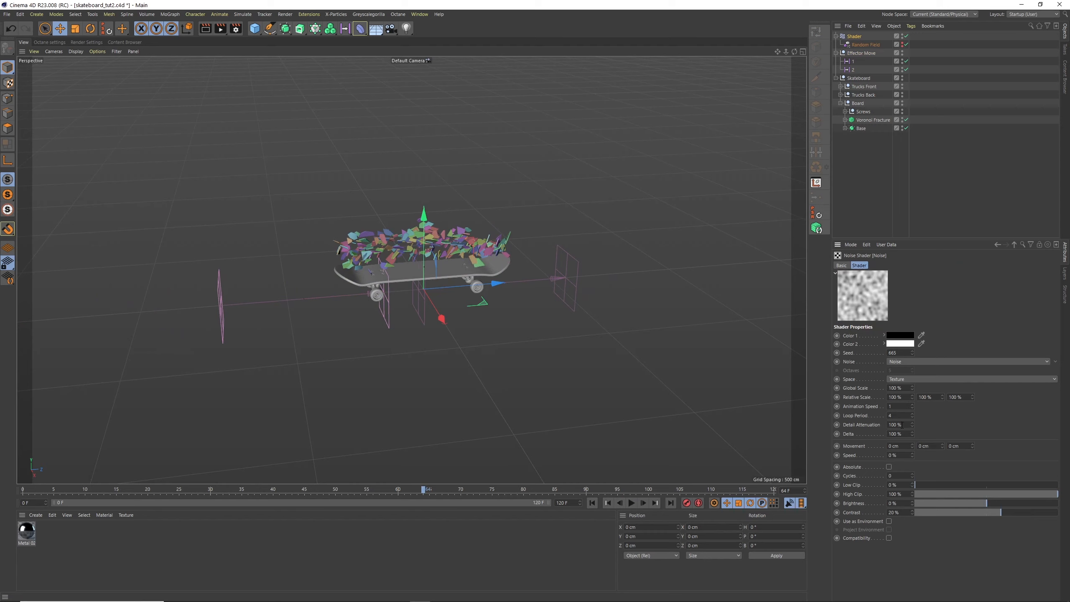
text(2)
key(Tab)
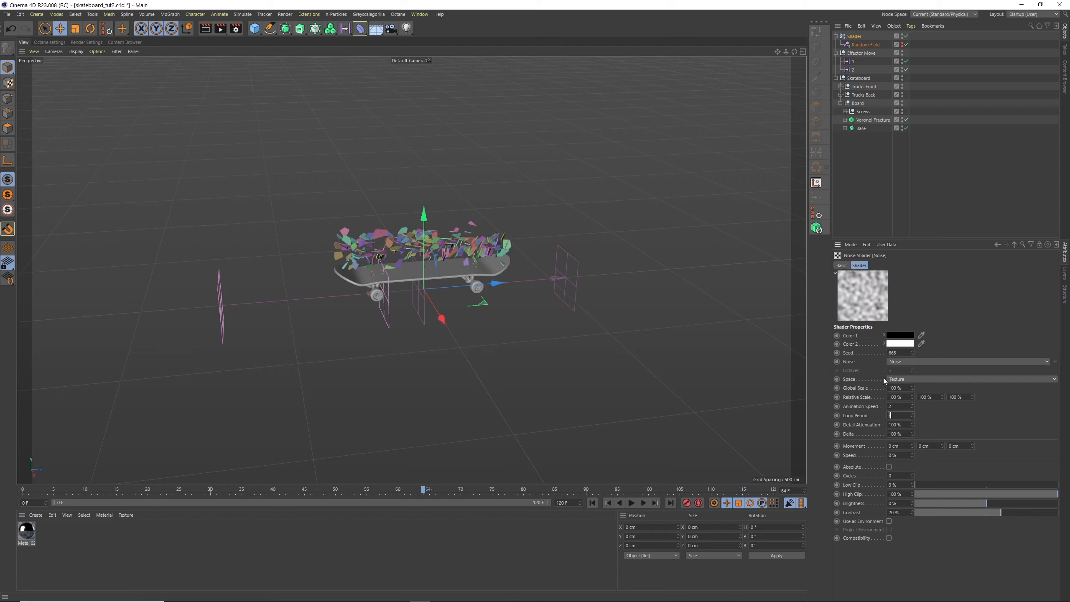
drag(1002, 511, 1024, 511)
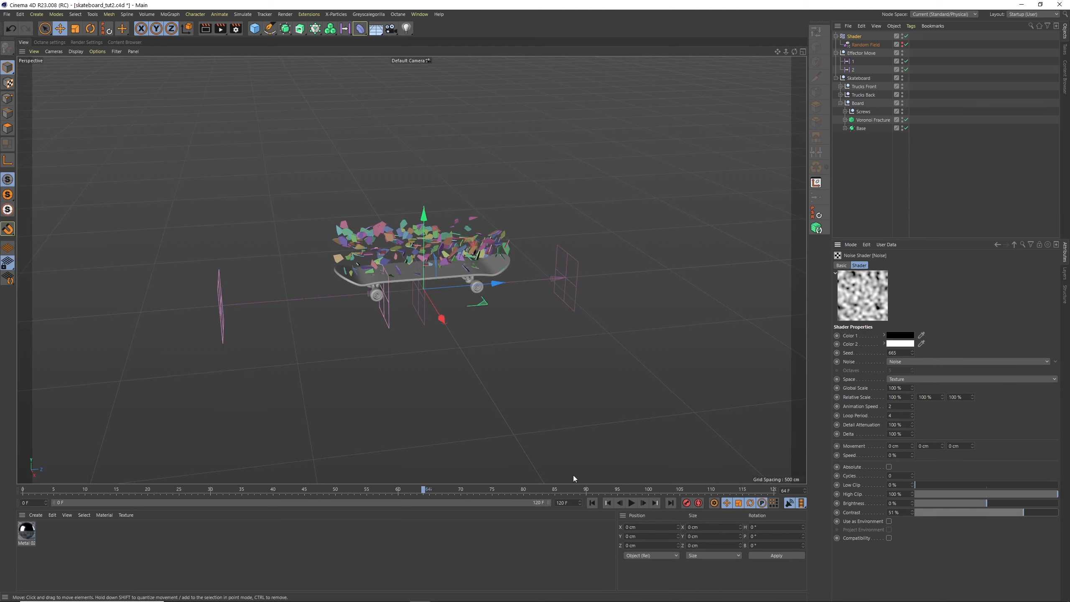
- Play the animation from frame 0 to review the changed noise on the fractured pieces
click(592, 502)
click(631, 503)
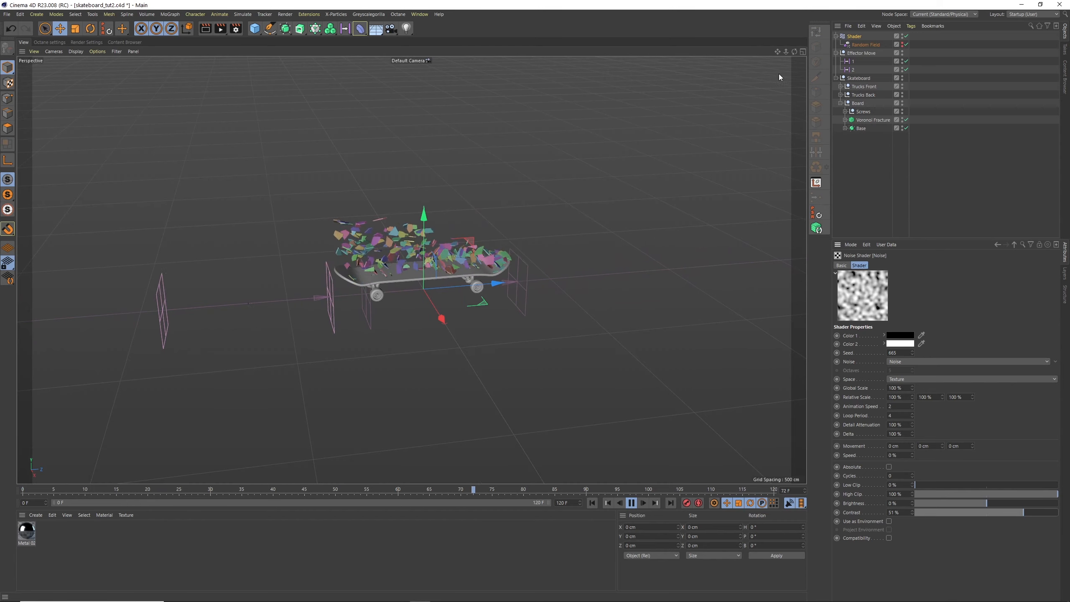
click(631, 502)
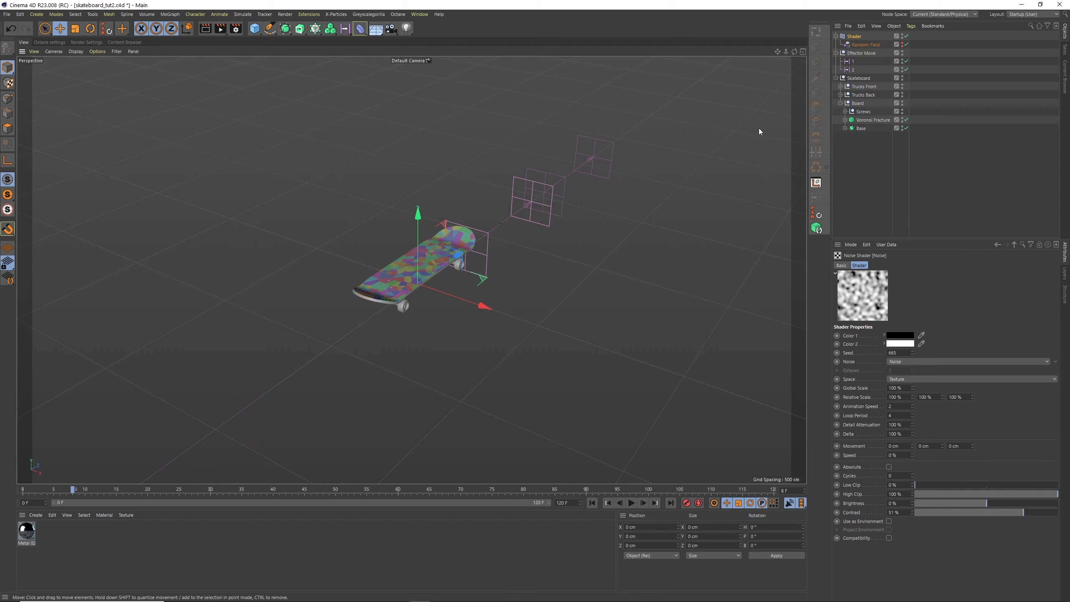
- Add a Cube primitive and set its Y size to 20 cm to form a flat floor tile
click(851, 150)
drag(258, 33, 366, 42)
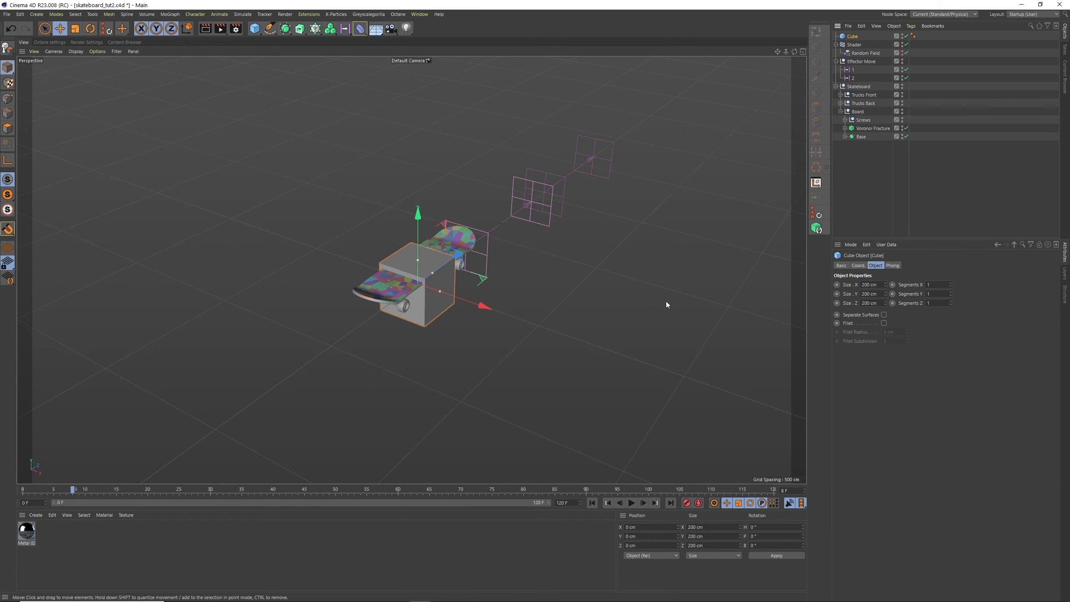
click(876, 297)
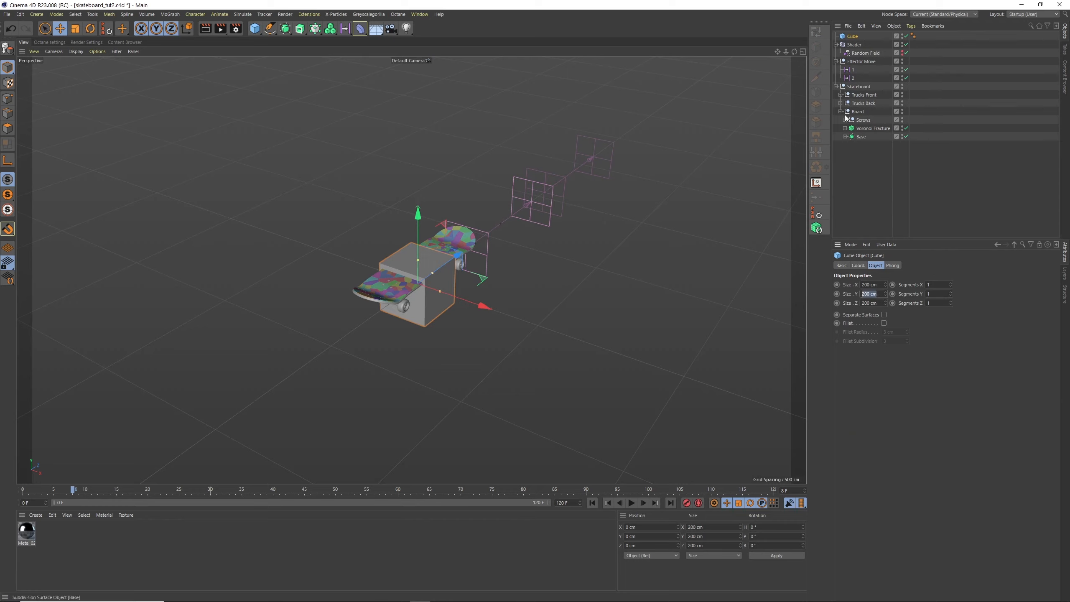
text(20)
key(Return)
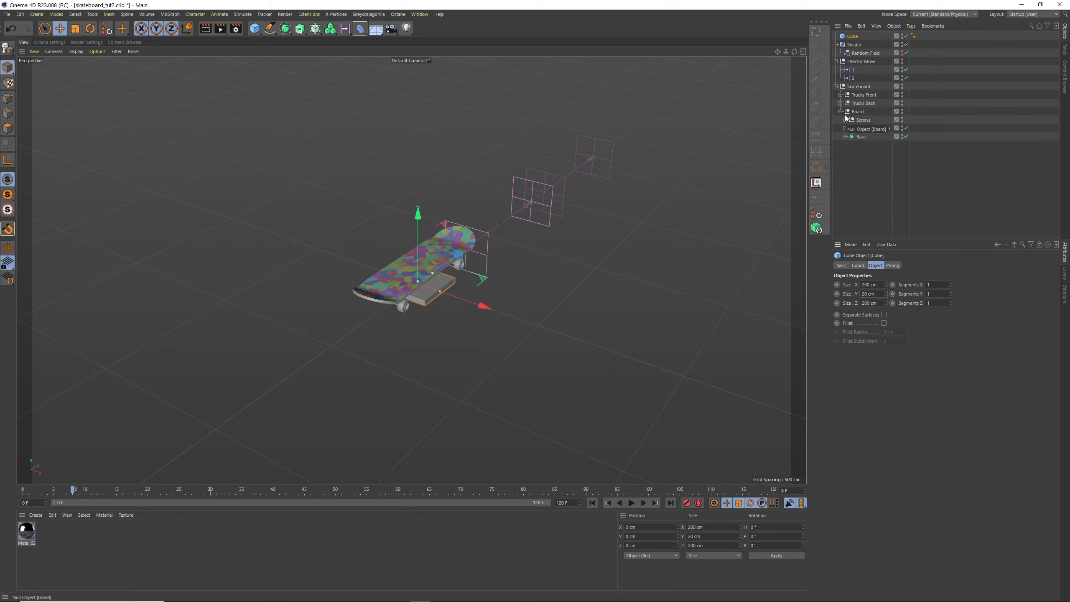
- Put the Cube in a Cloner, set its mode to Honeycomb Array and its orientation to Y (XZ)
alt+click(315, 30)
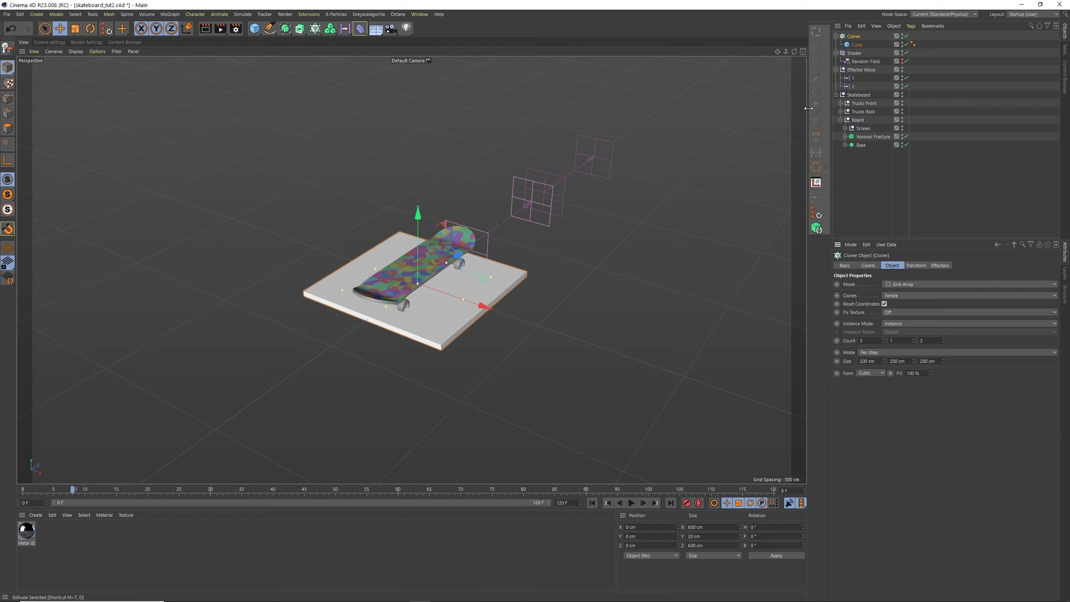
click(909, 285)
click(913, 328)
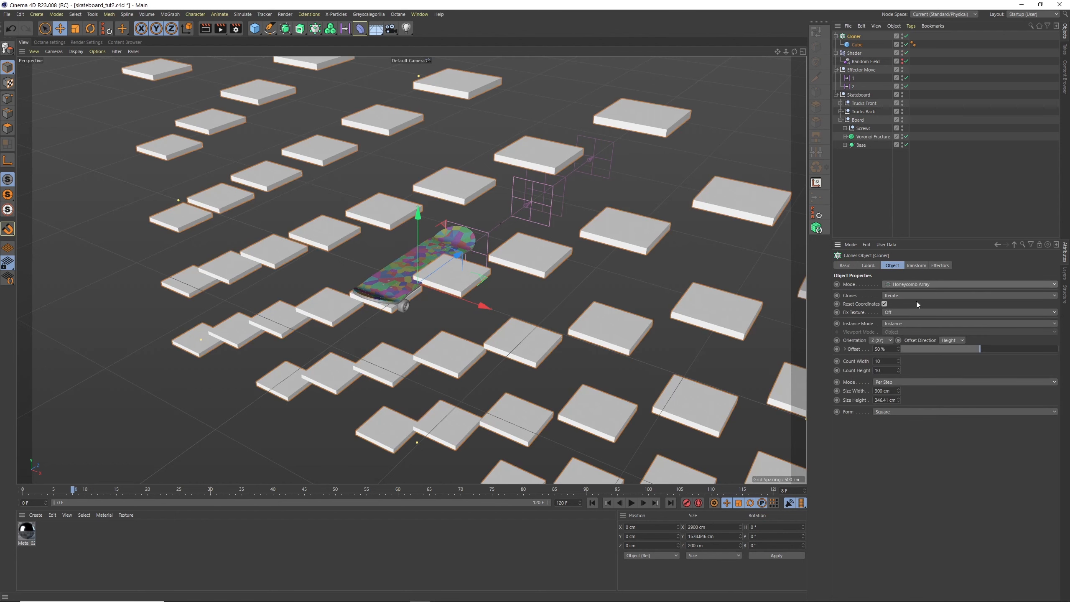
click(881, 341)
click(884, 369)
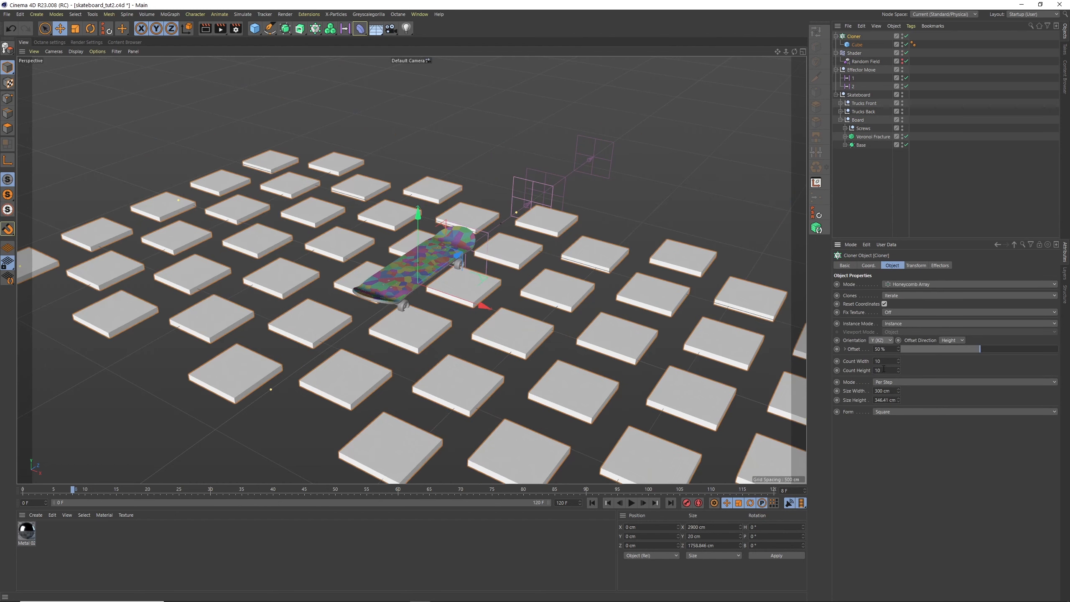
- Set the Cloner's size width and size height to 202 cm
click(893, 391)
text(202)
key(Tab)
key(Return)
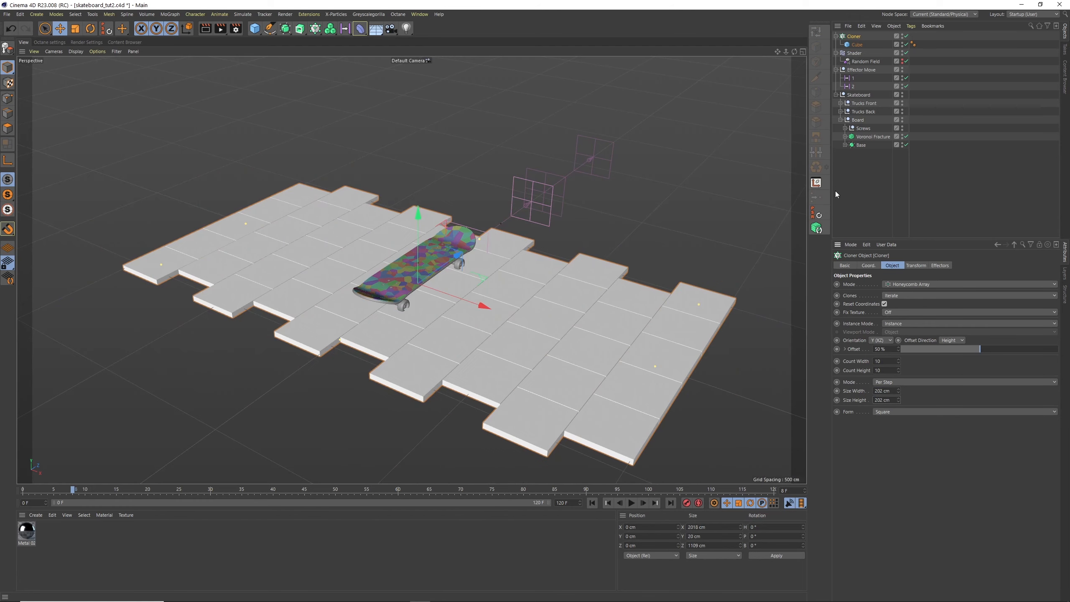
- Set the Cloner's size width and size height to 200 cm
scroll(423, 304, up, 5)
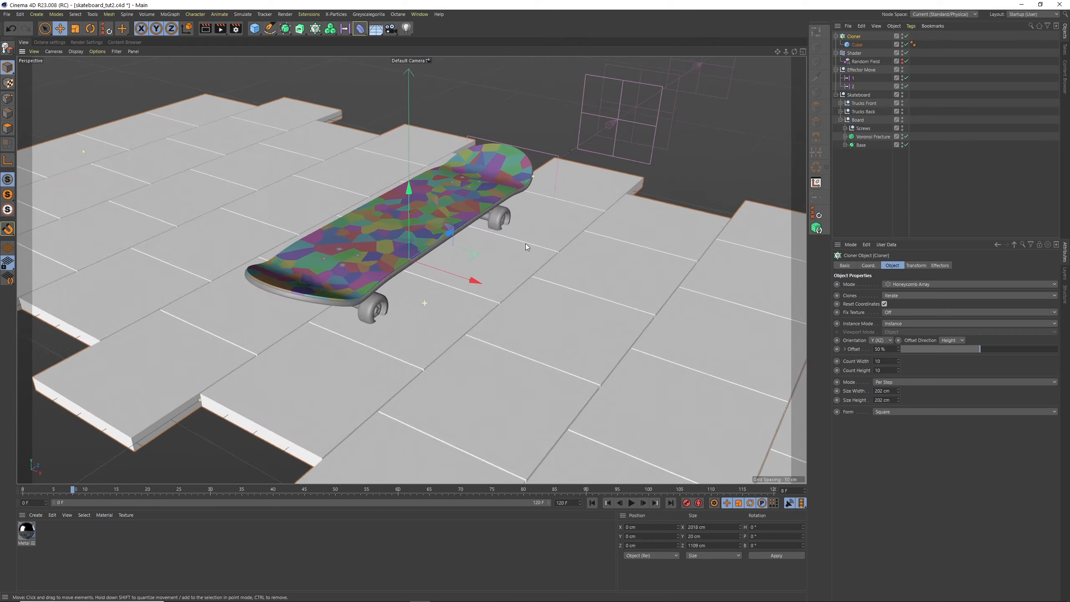
alt+right_drag(525, 247, 562, 241)
mouse_move(522, 252)
alt+mouse_down()
mouse_move(545, 305)
mouse_move(527, 272)
alt+mouse_up()
drag(786, 50, 677, 137)
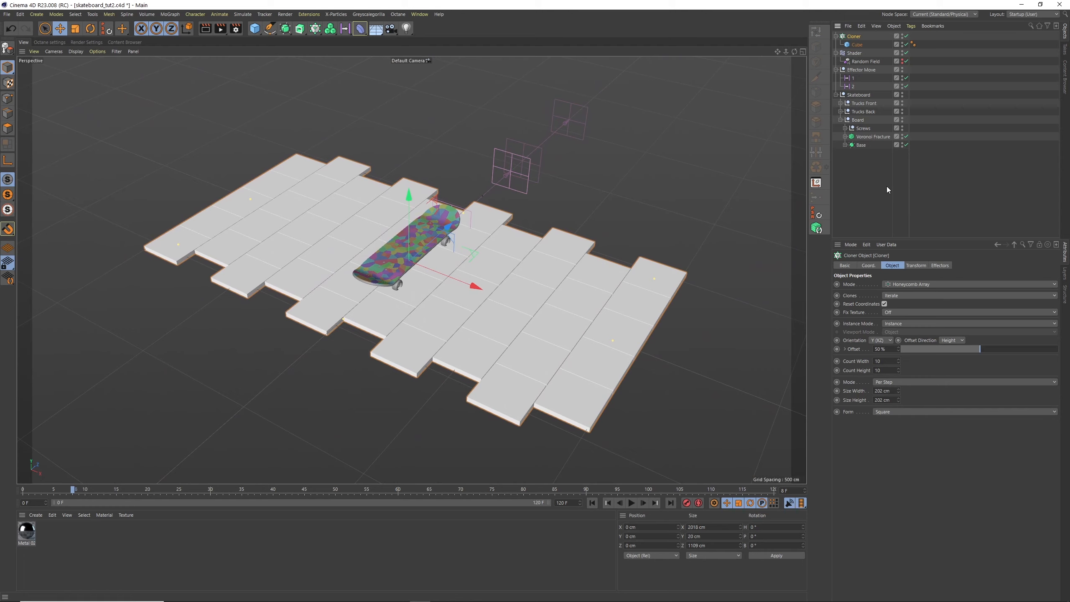
text(200)
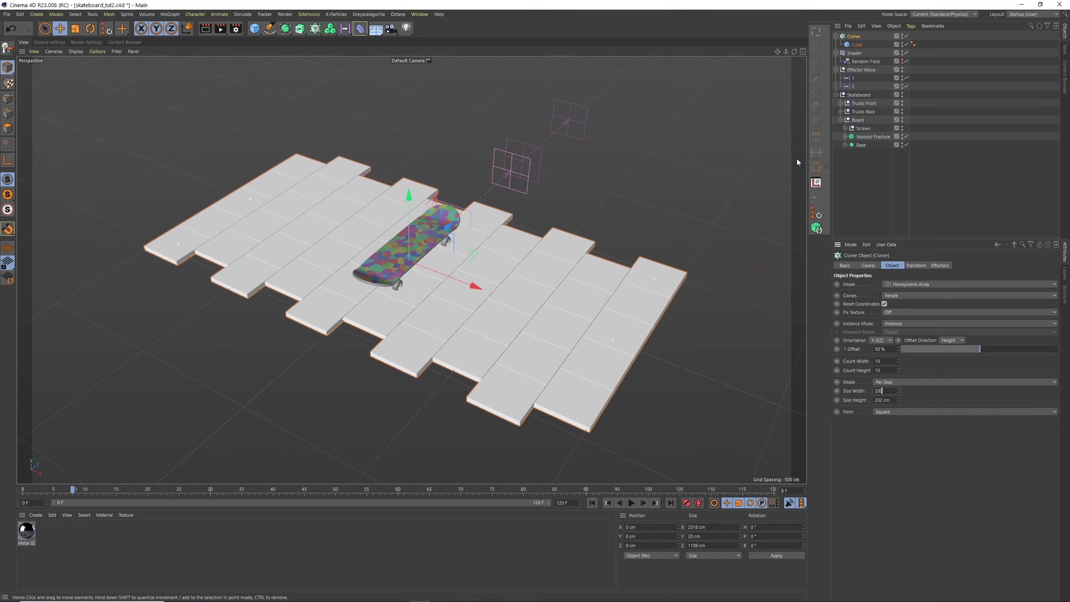
key(Tab)
text(200)
key(Return)
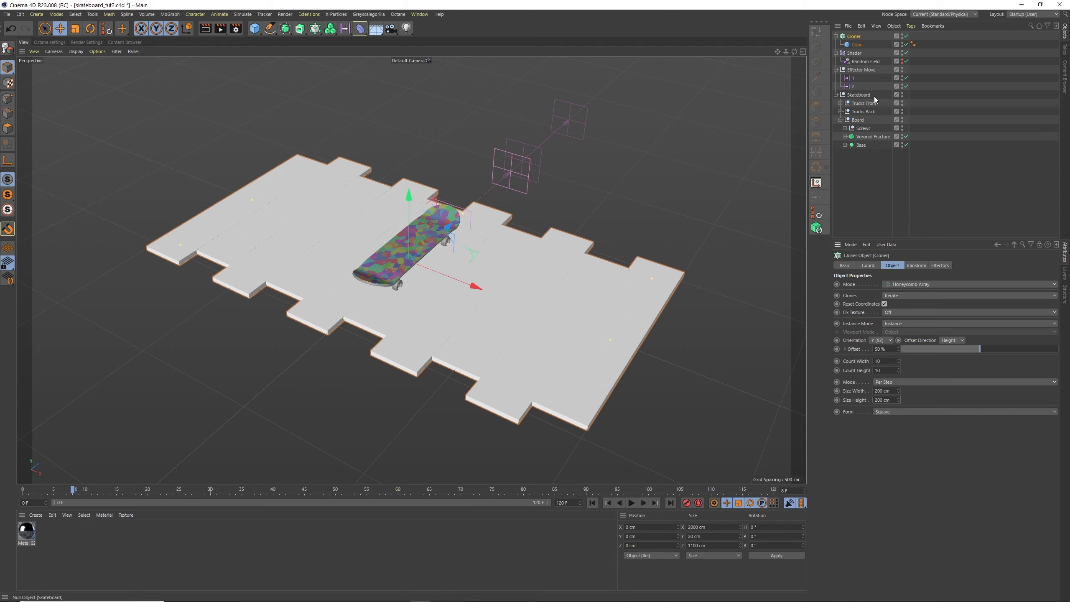
- Set the Cube's X and Z sizes to 198 cm and enable its fillet
click(856, 46)
click(877, 285)
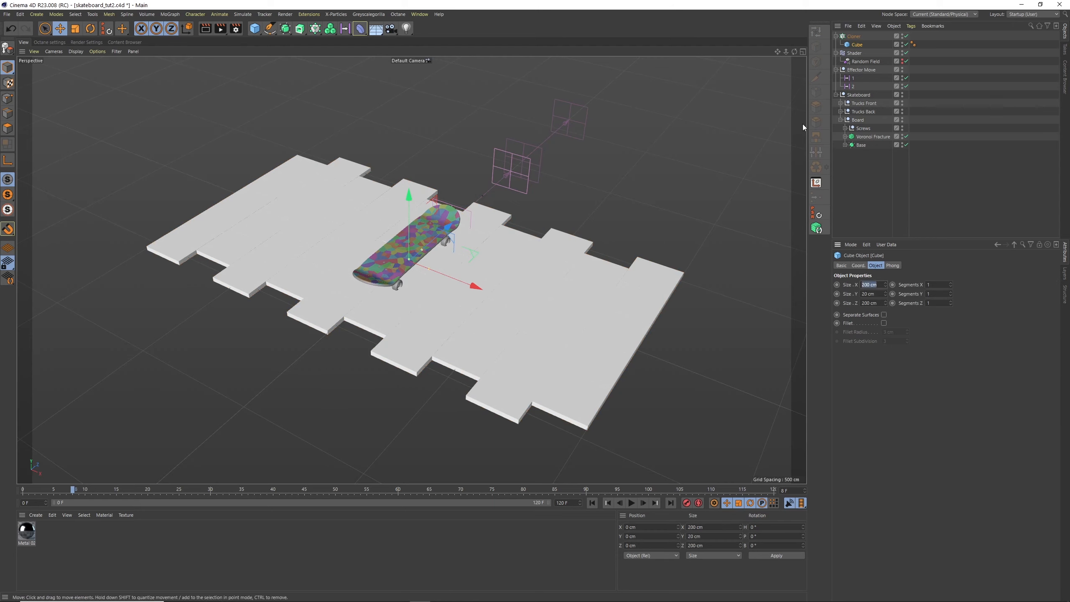
key(Tab)
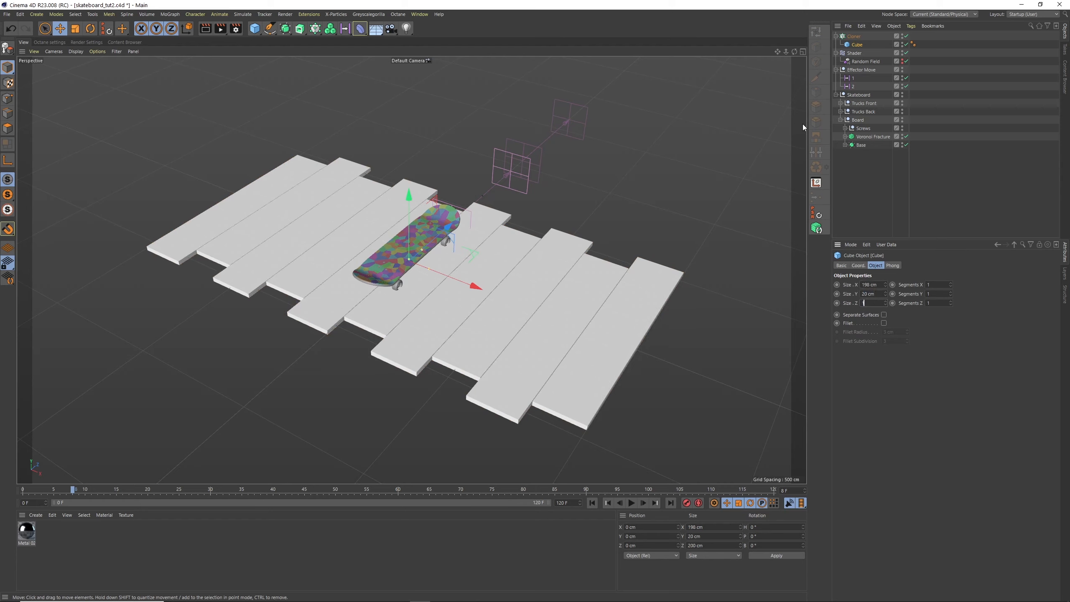
text(198)
key(Return)
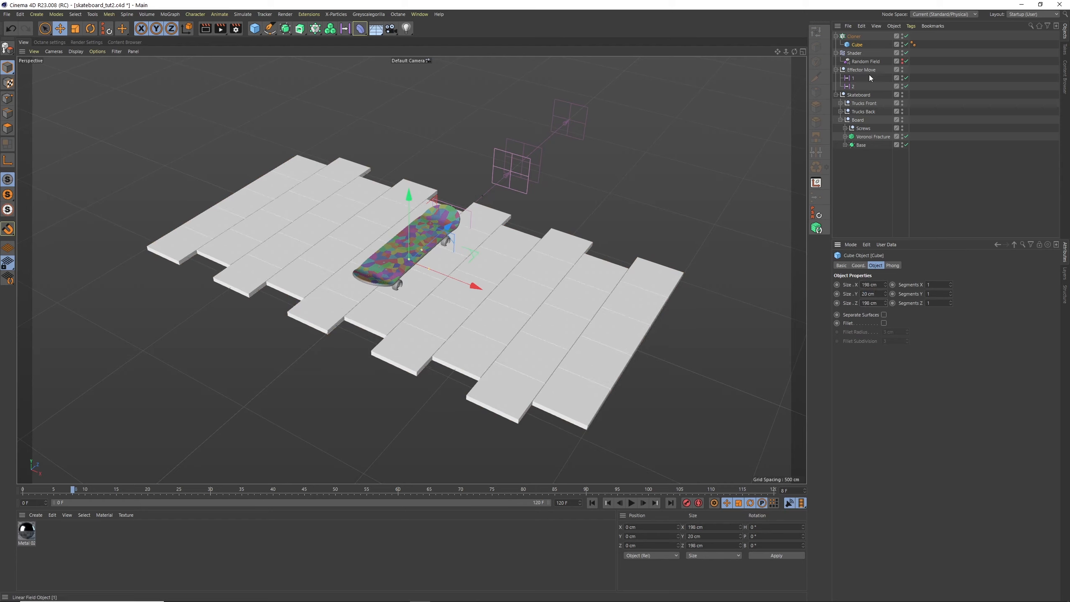
click(884, 323)
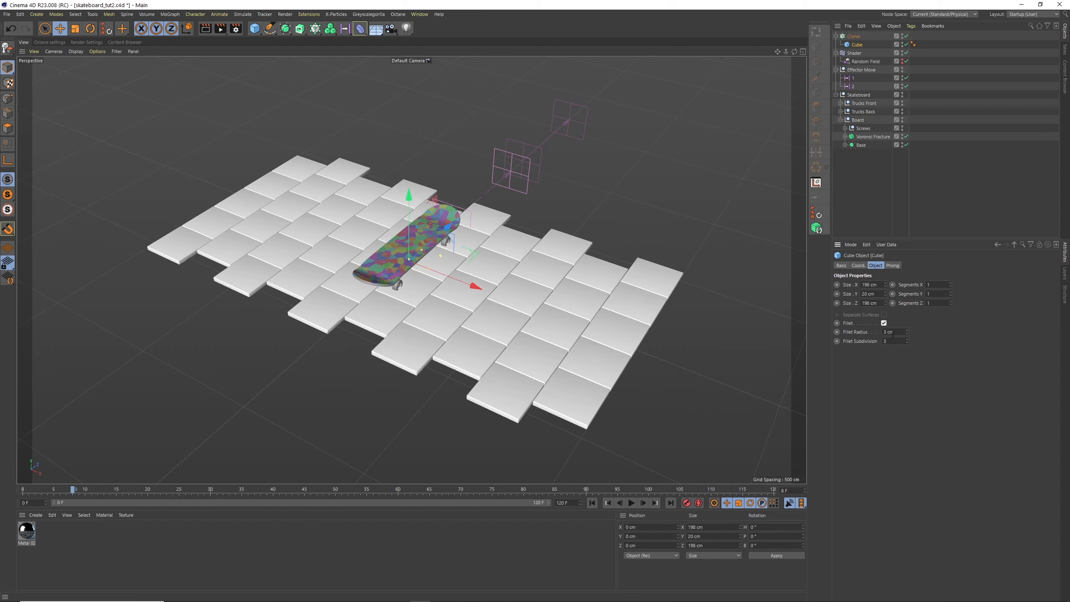
- Lower the Cloner floor to about -10.2 cm in Y so the skateboard's wheels rest on the tiles
alt+right_drag(424, 292, 488, 237)
alt+drag(488, 237, 417, 176)
click(850, 36)
click(802, 52)
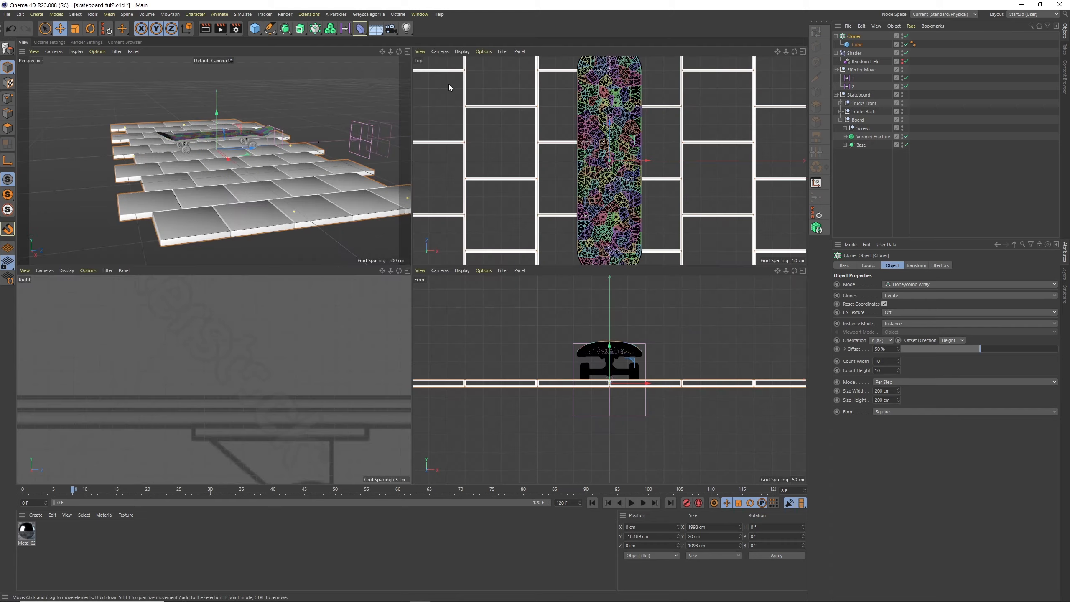
click(408, 51)
- Set the Cloner's honeycomb count height to 20
drag(794, 51, 835, 79)
drag(777, 50, 829, 76)
drag(785, 50, 818, 101)
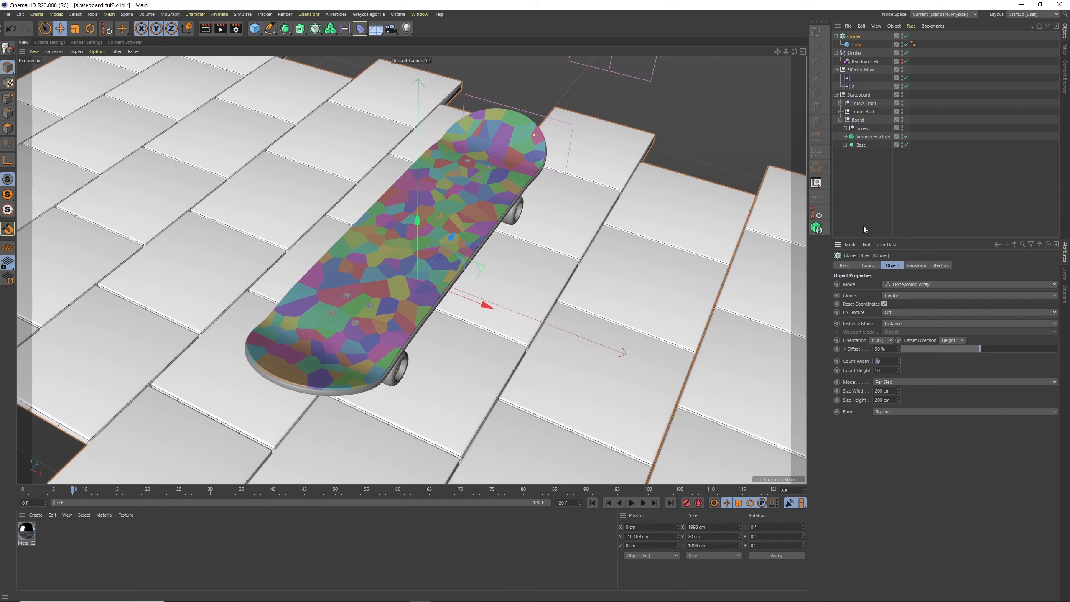
click(888, 370)
text(20)
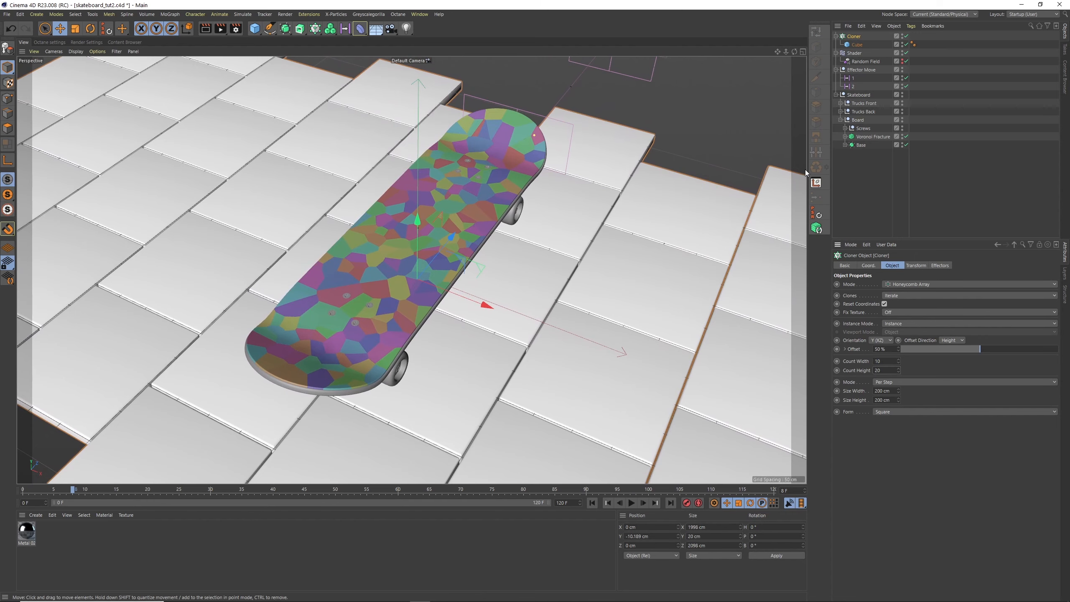
- Set the Cloner's honeycomb count height to 50
key(Return)
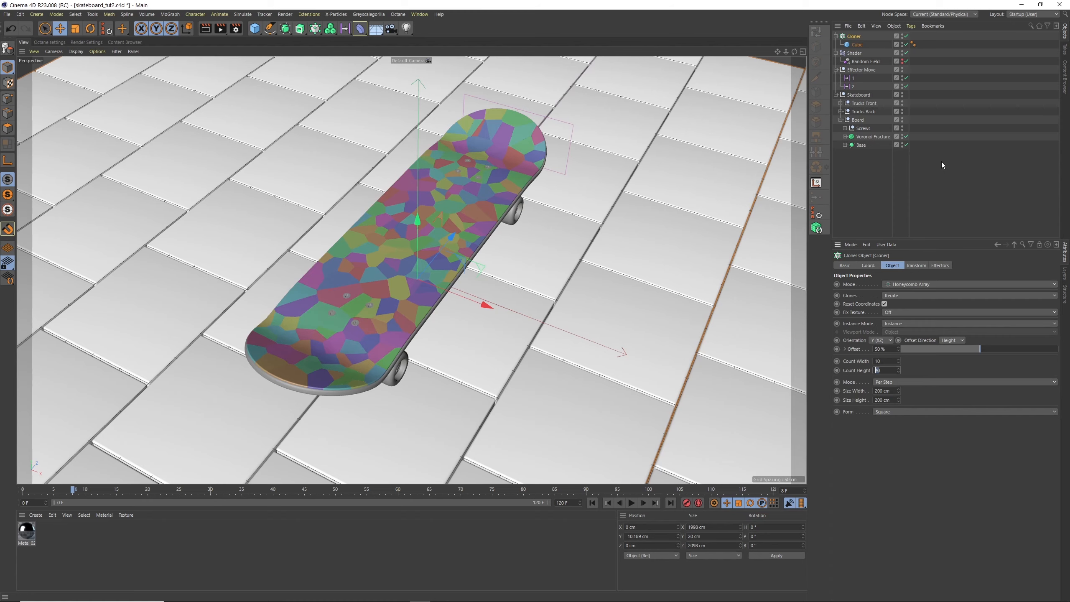
text(50)
key(Return)
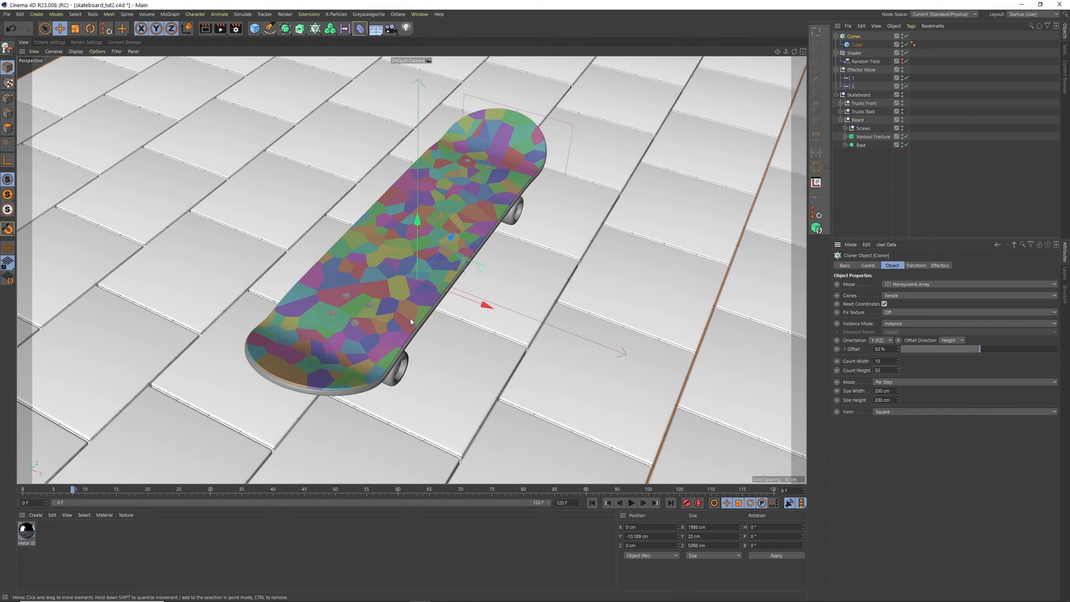
- In the top view, move the Cloner to 2000 cm in Z at frame 0 and record a keyframe
click(803, 51)
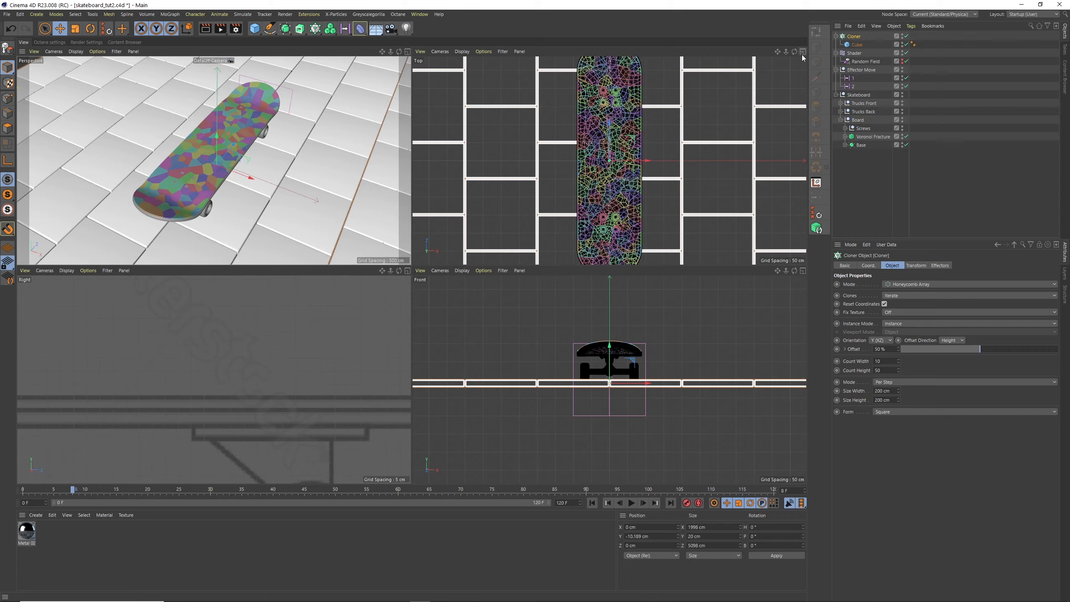
click(802, 51)
drag(784, 52, 751, 81)
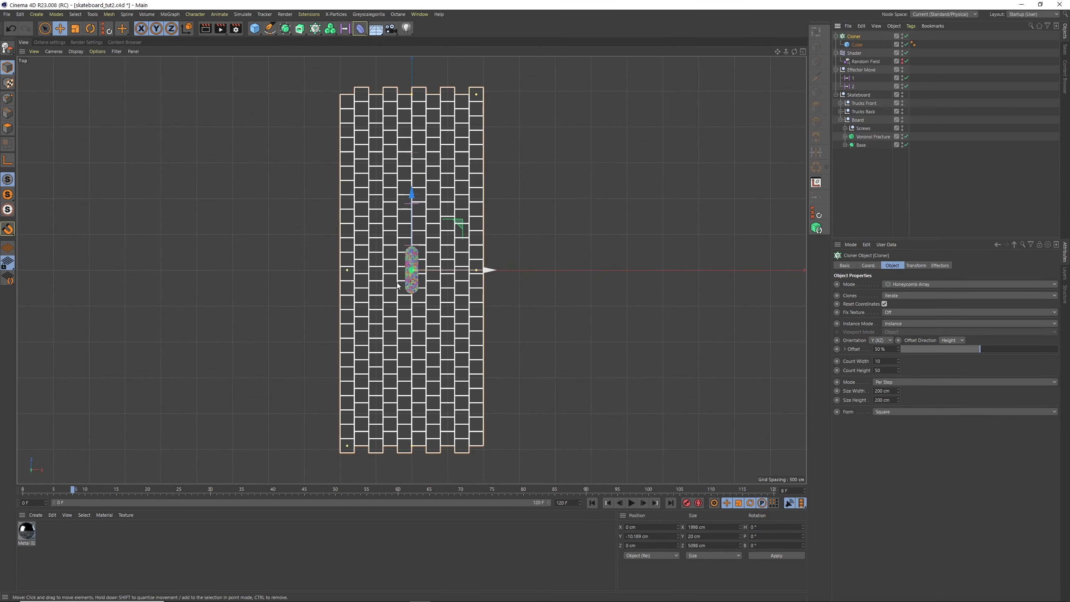
click(607, 504)
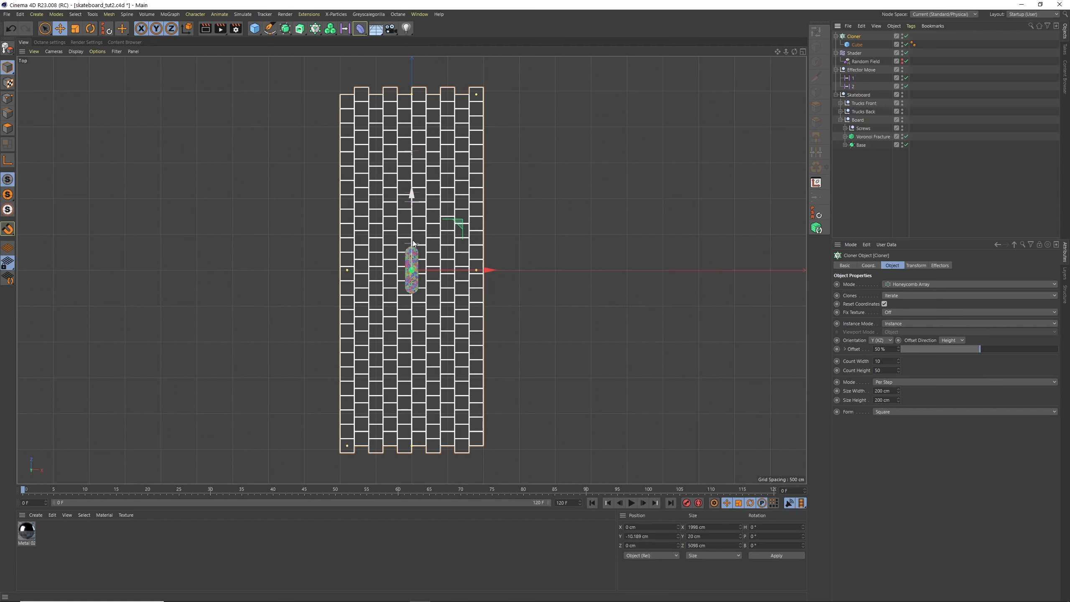
drag(413, 243, 410, 94)
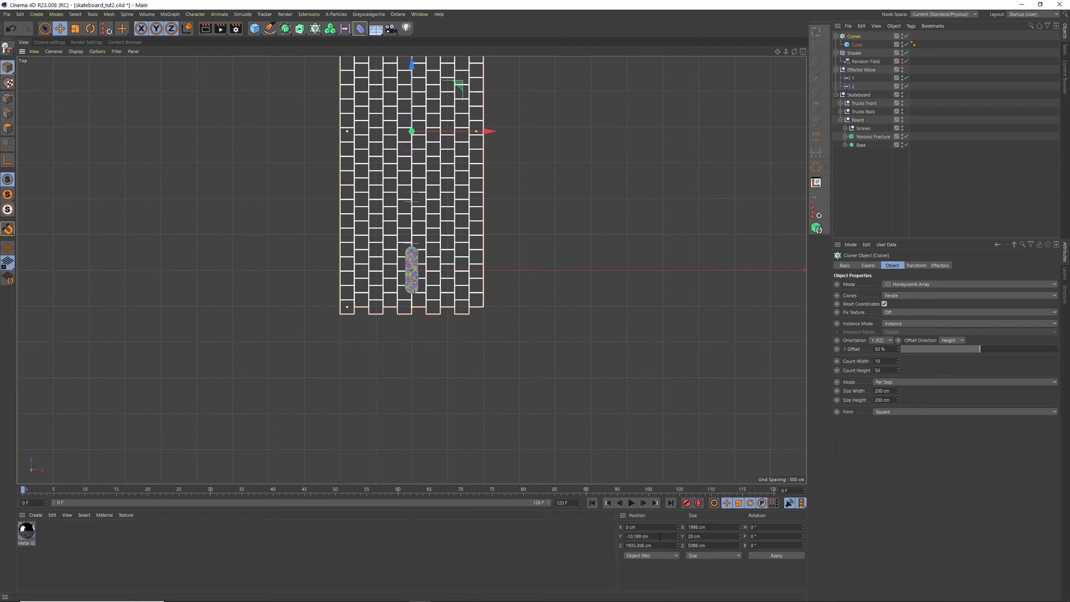
click(650, 545)
text(000)
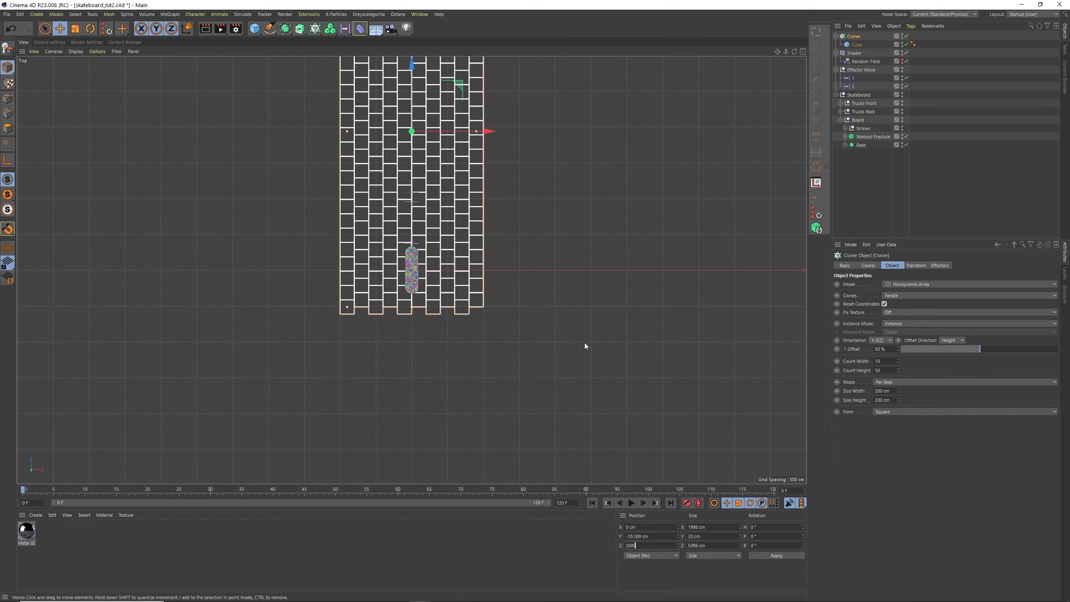
key(Return)
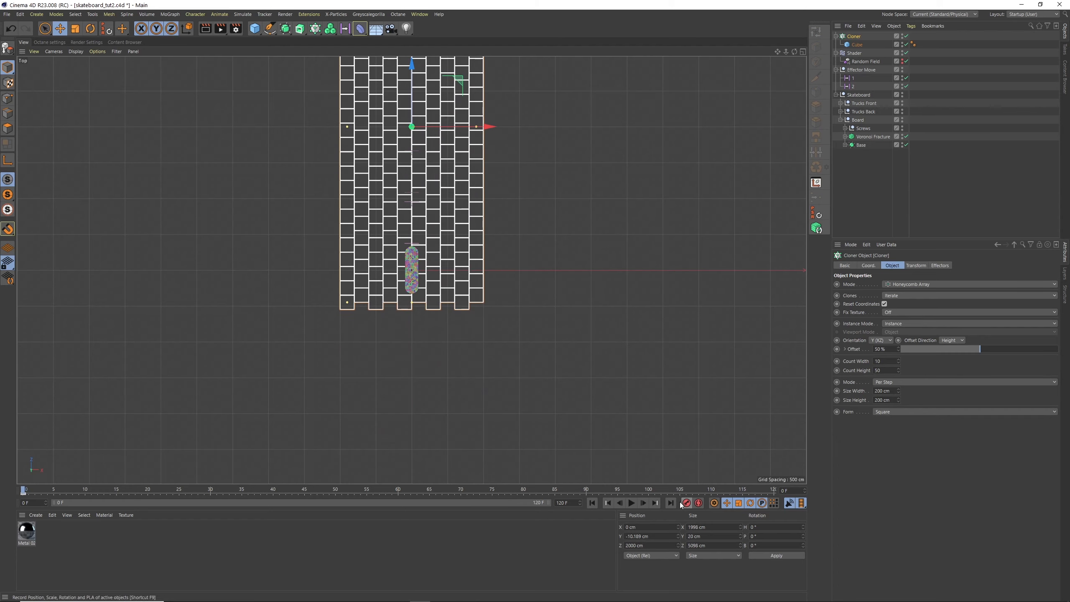
click(767, 490)
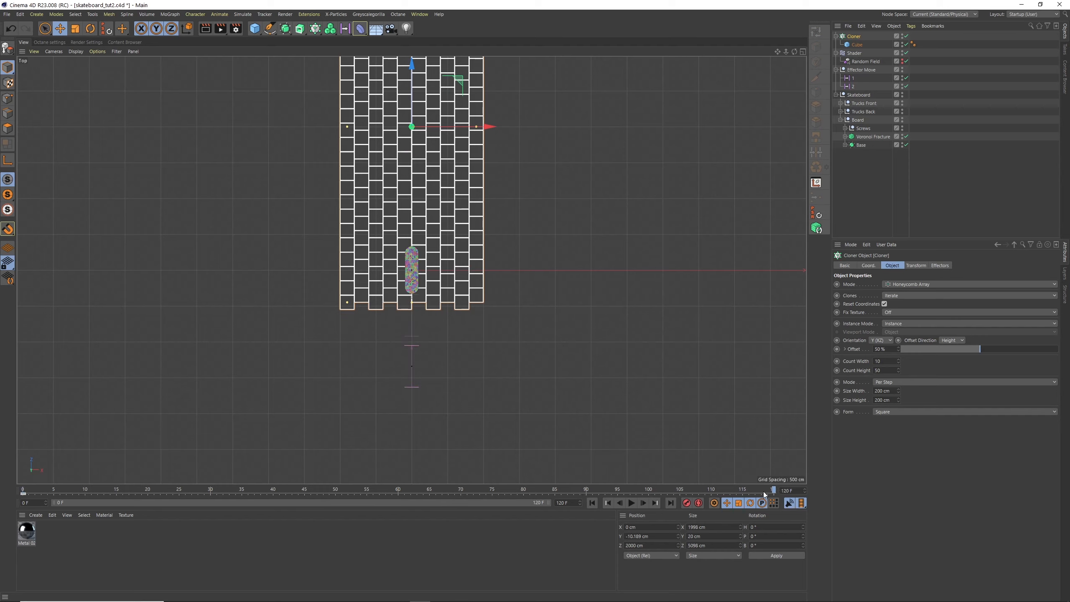
- At frame 0, set the Cloner's Z position to -2000 cm and record a keyframe
drag(146, 486, 23, 481)
drag(427, 77, 415, 362)
click(648, 545)
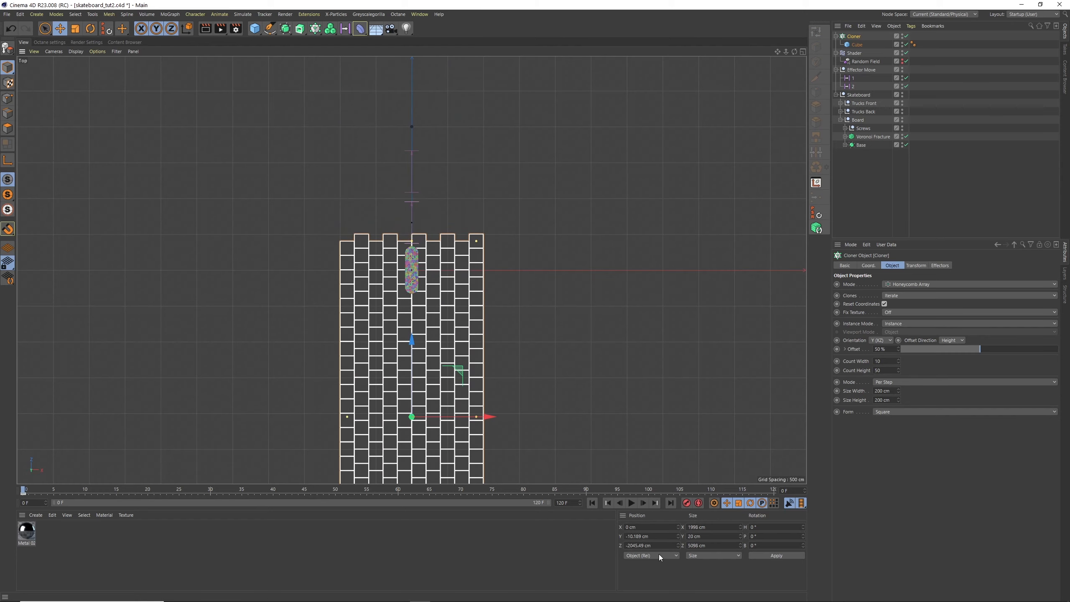
text(-2000)
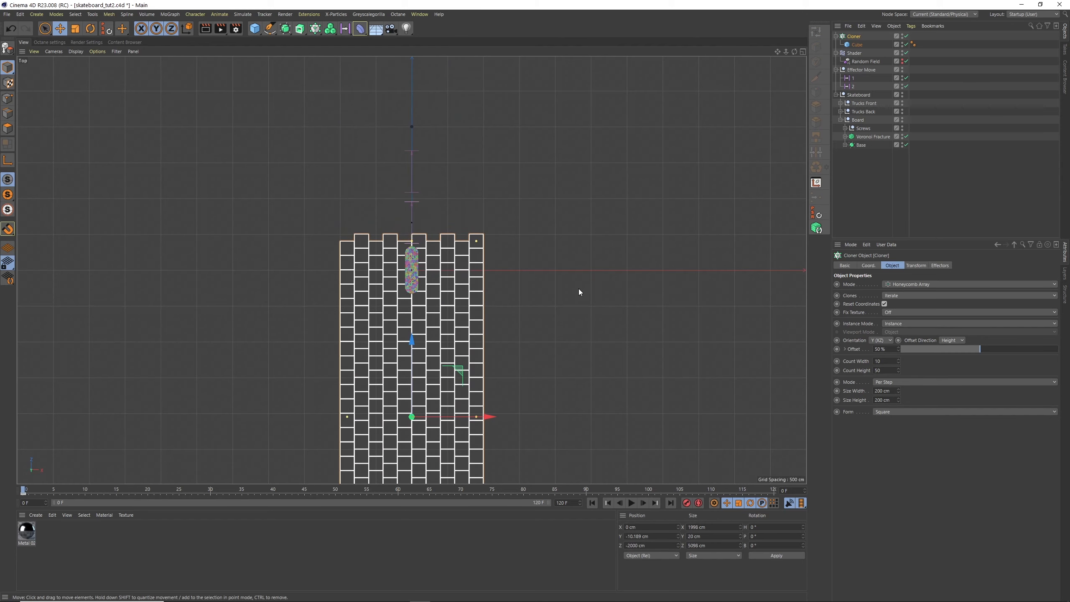
key(Return)
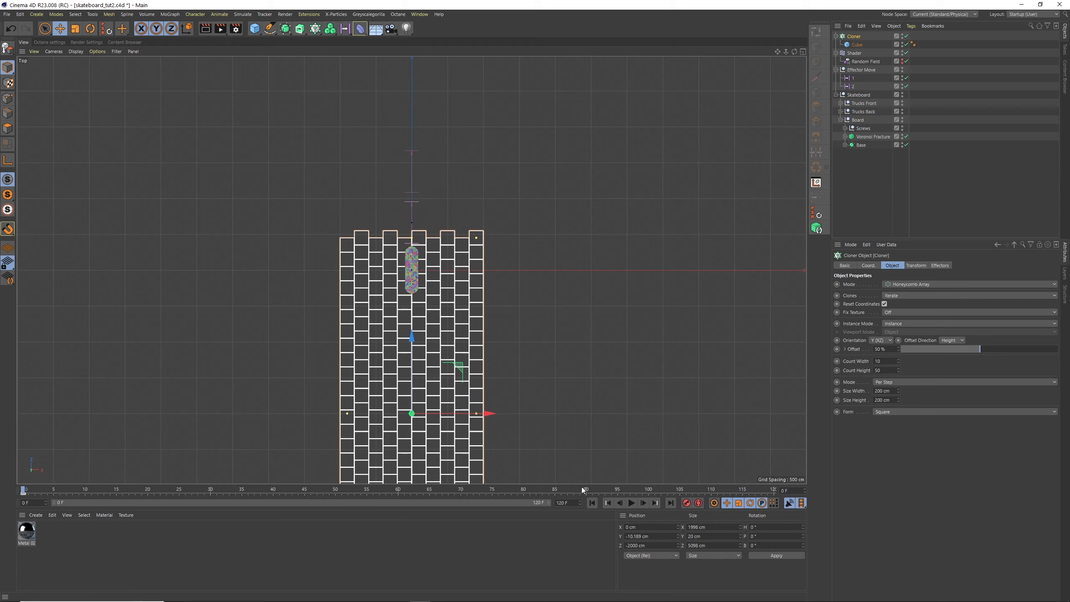
- At frame 120, set the Cloner's Z position to 2000 cm and record a keyframe
drag(619, 491, 774, 490)
click(649, 546)
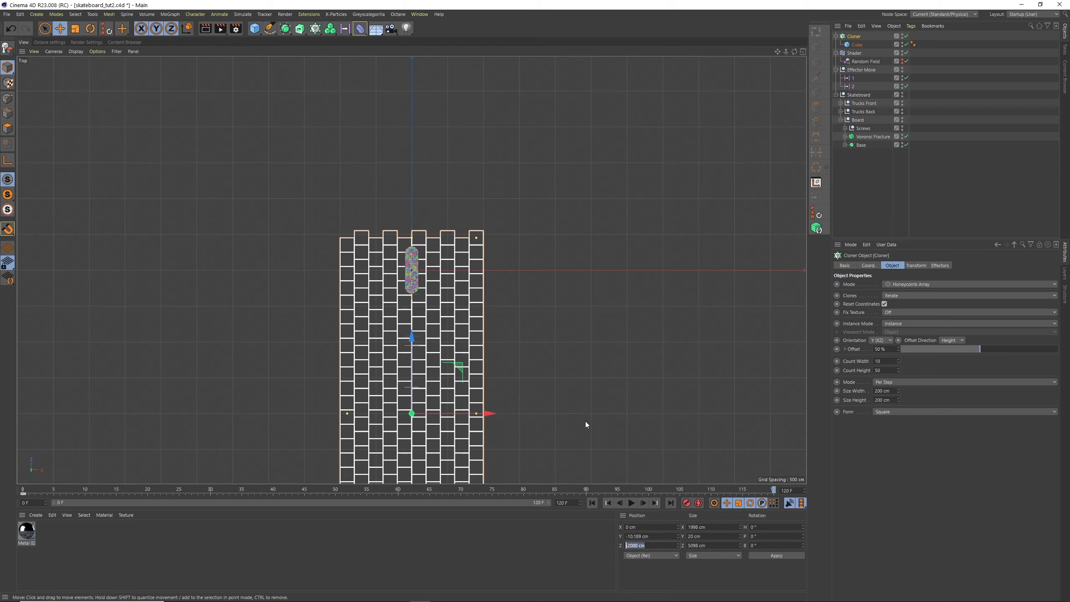
text(2000)
key(Return)
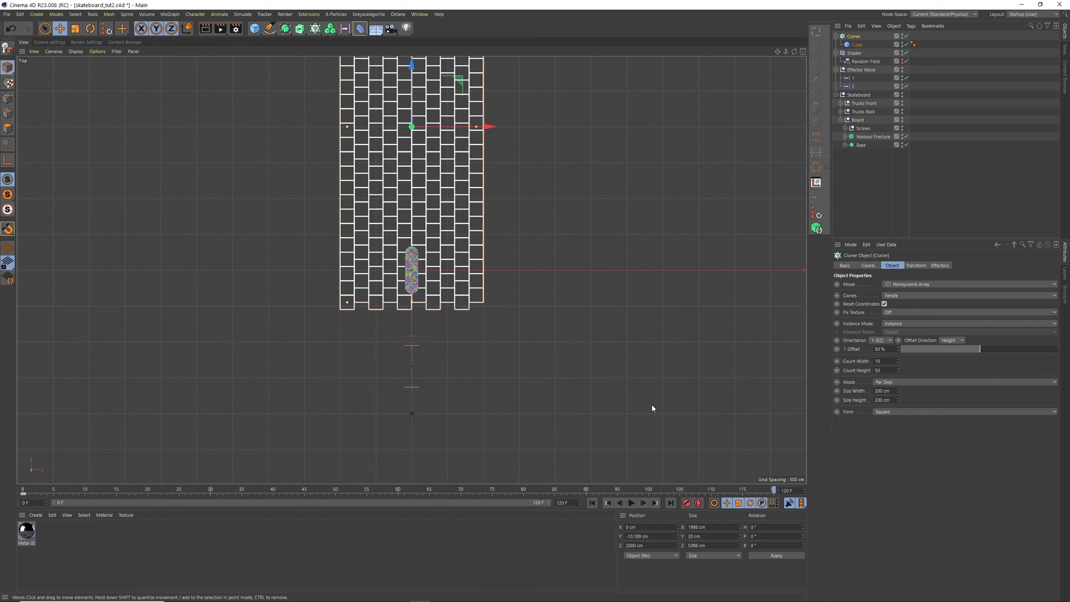
- Check the tile floor's coverage at the first and last frames in the perspective view, and set the Cloner's honeycomb count height to 70
click(802, 51)
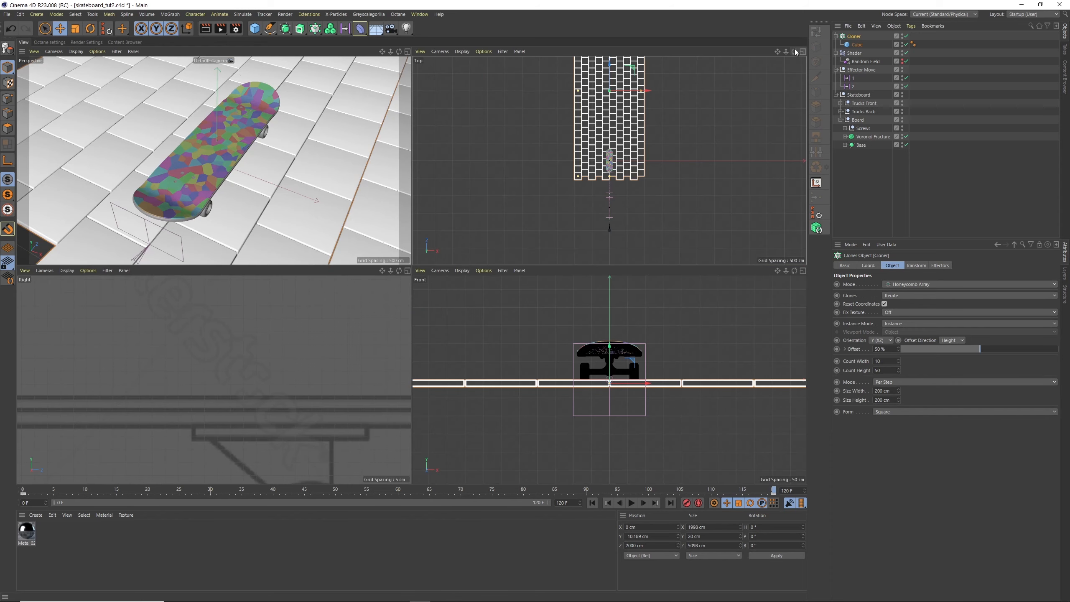
key(F1)
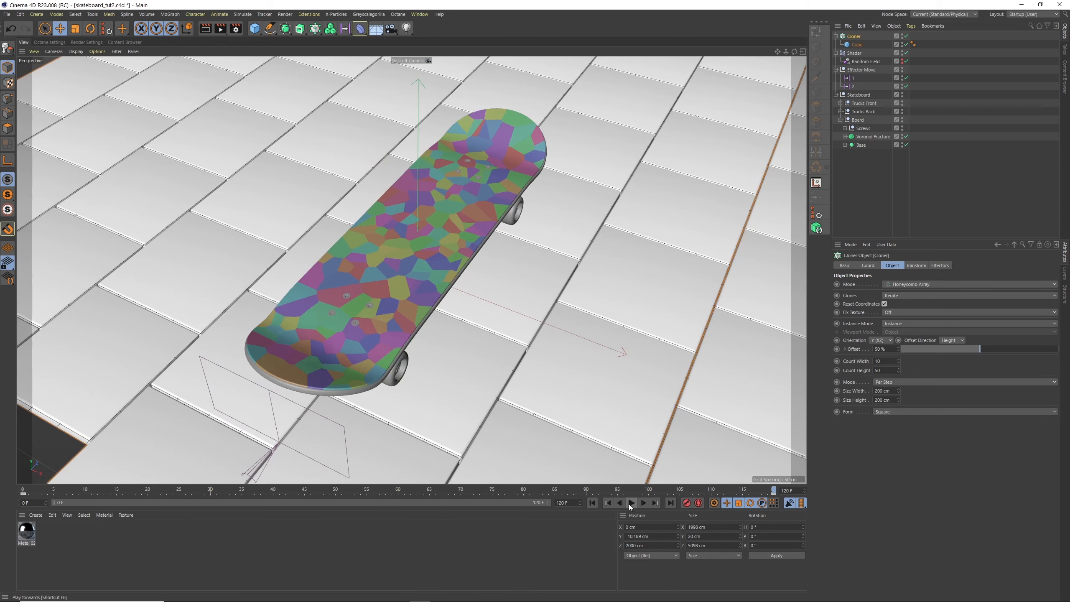
click(592, 503)
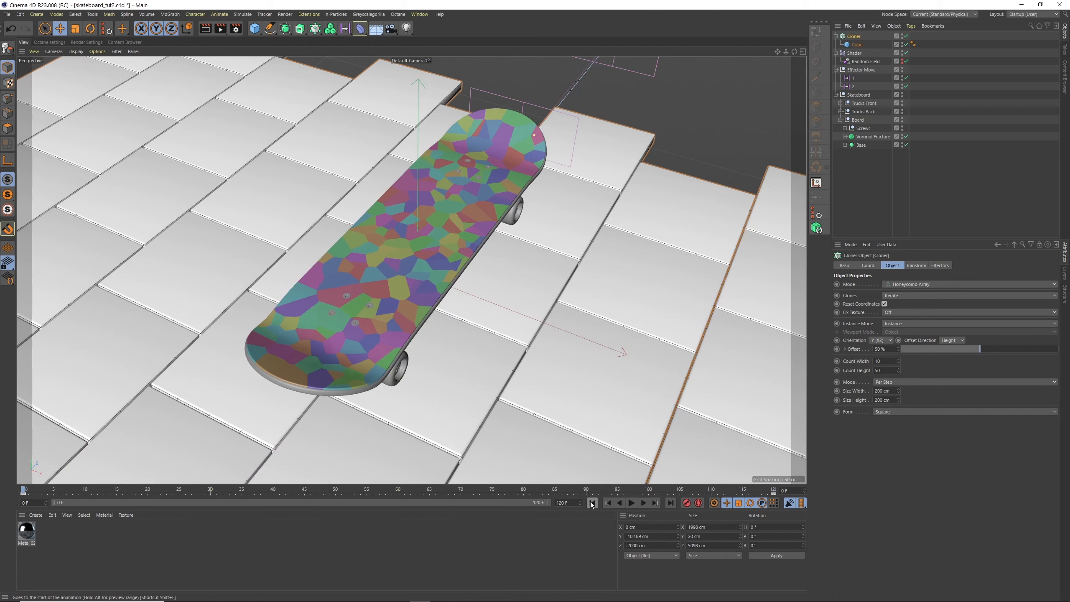
click(670, 503)
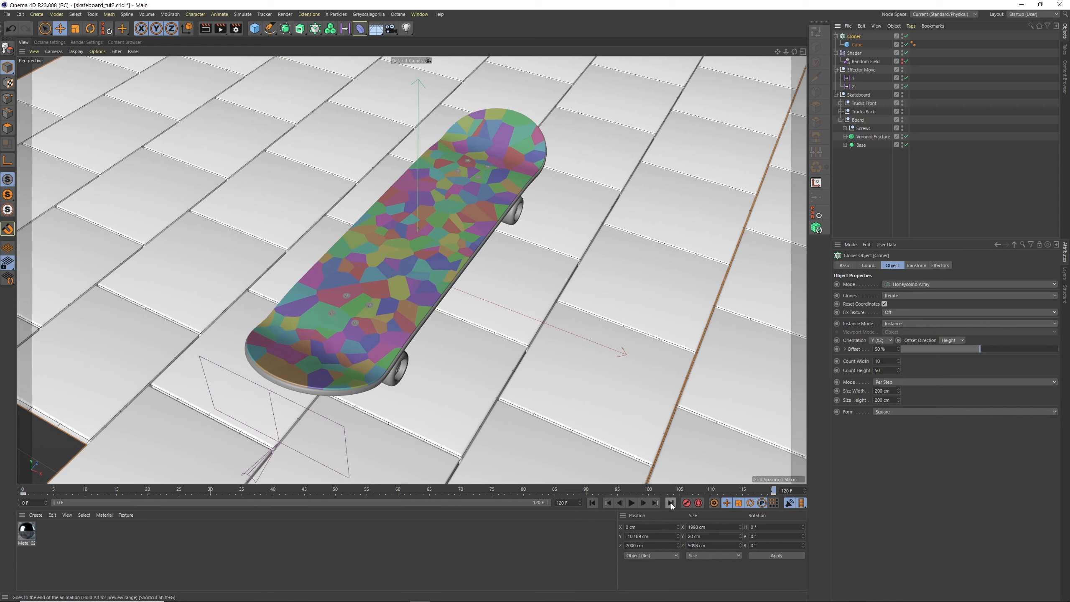
click(592, 503)
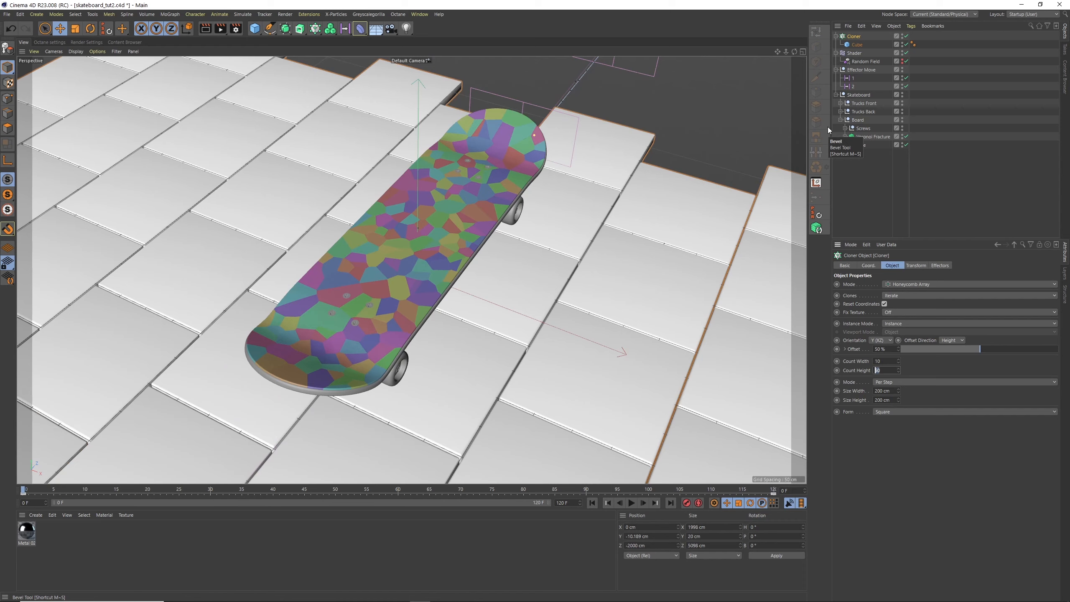
text(60)
key(Return)
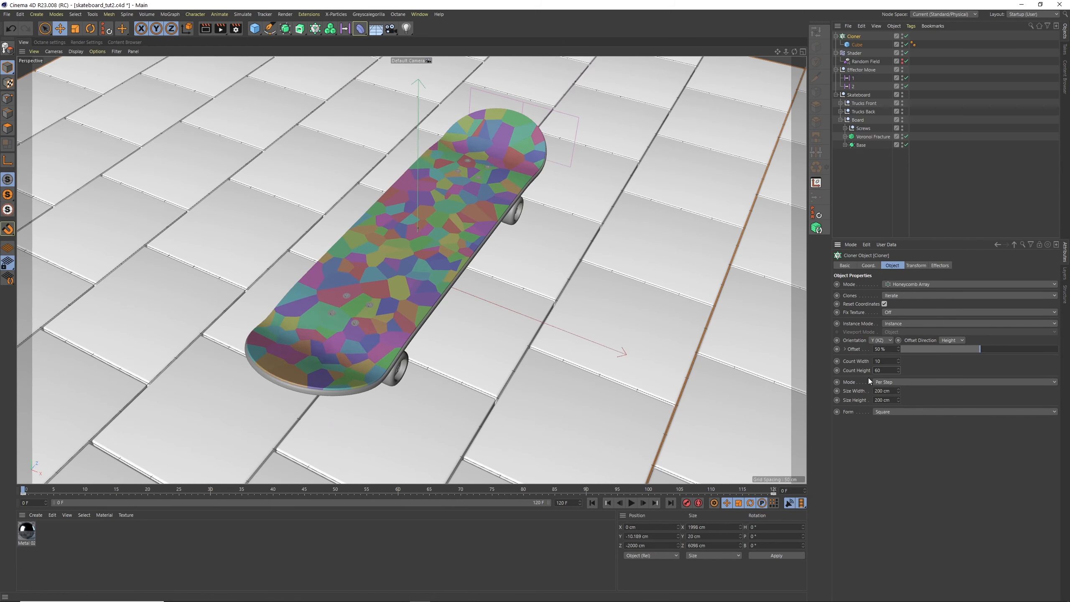
text(70)
key(Return)
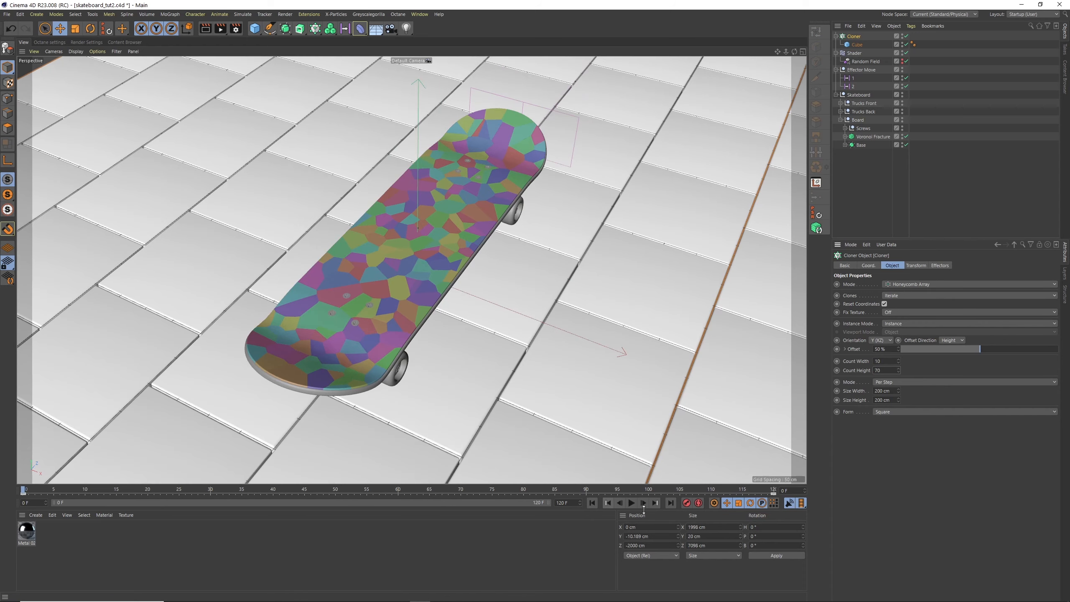
click(671, 503)
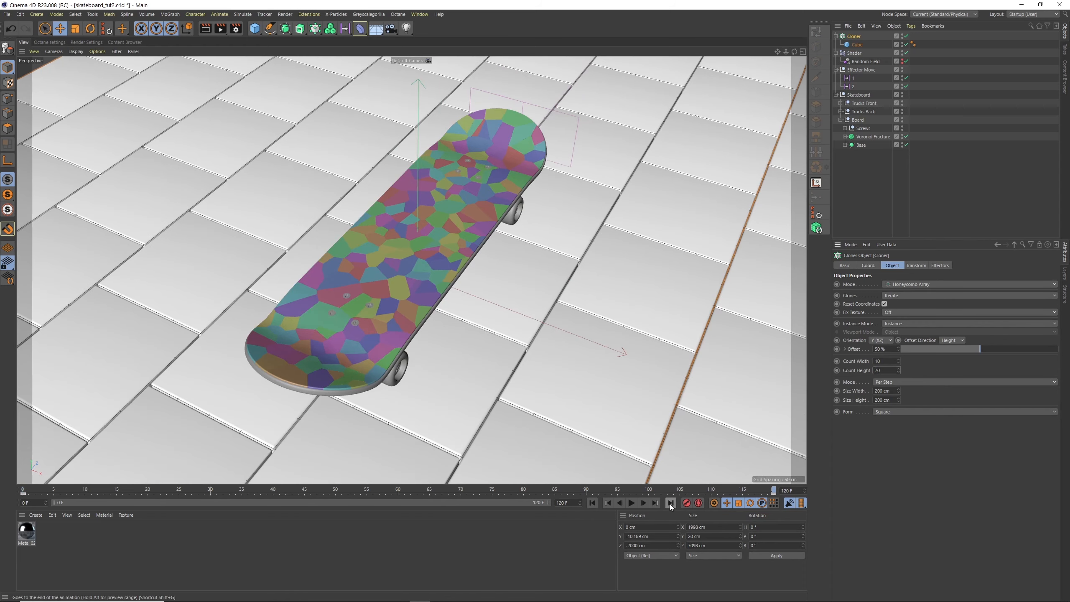
click(595, 504)
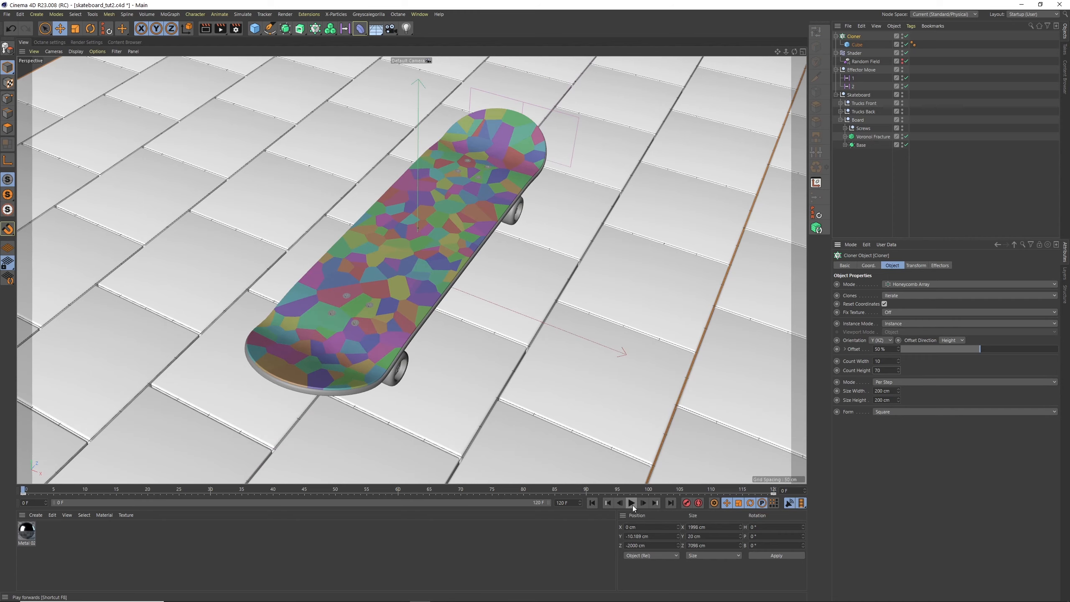
- Play the animation briefly and set the Cloner's position keyframes to linear interpolation in the Timeline
click(632, 504)
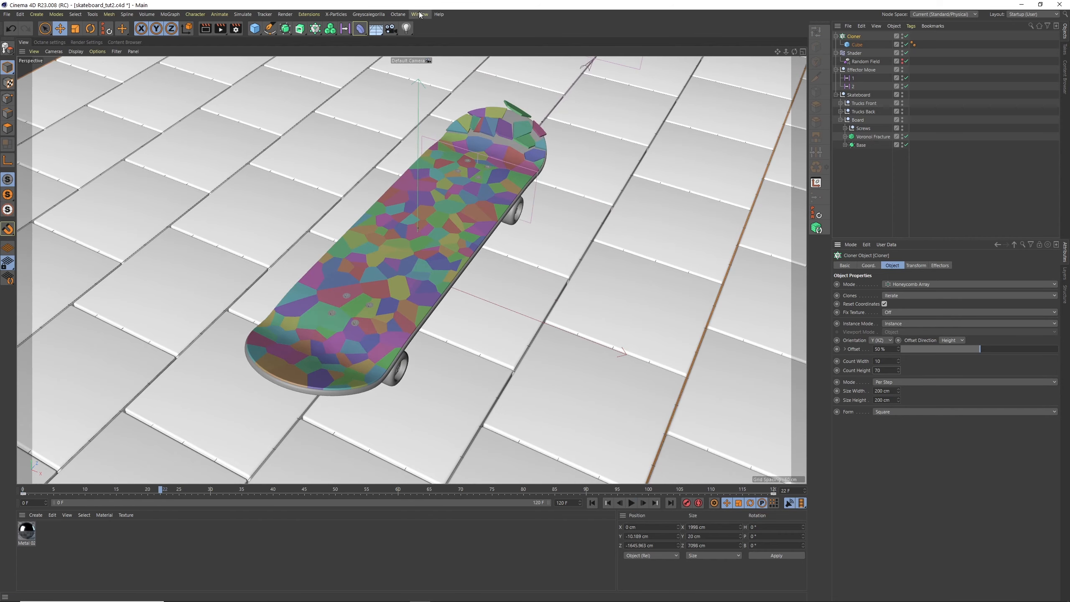
click(420, 15)
click(467, 126)
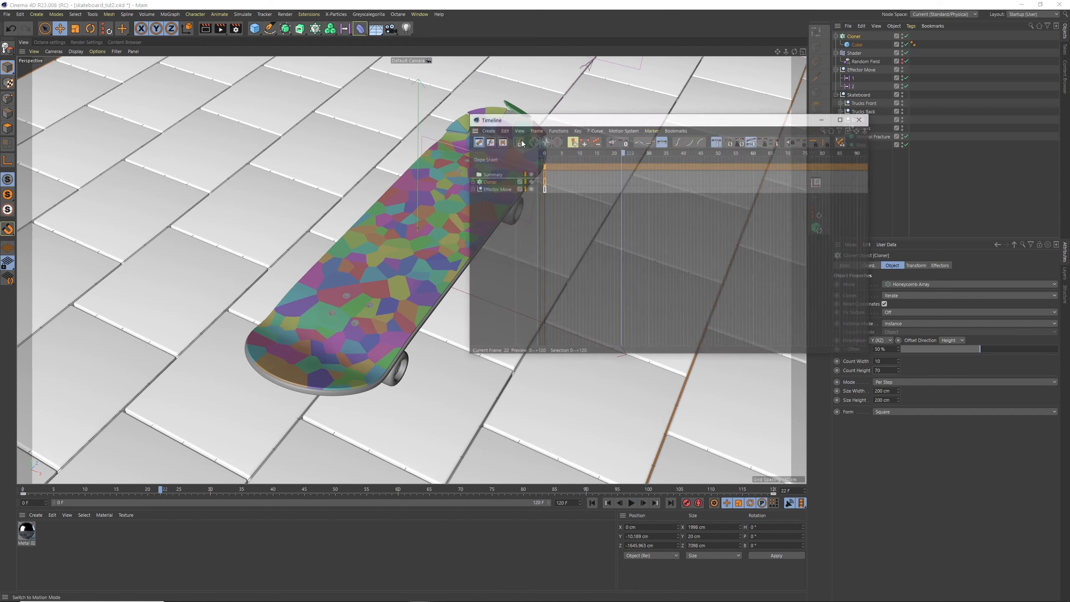
click(582, 191)
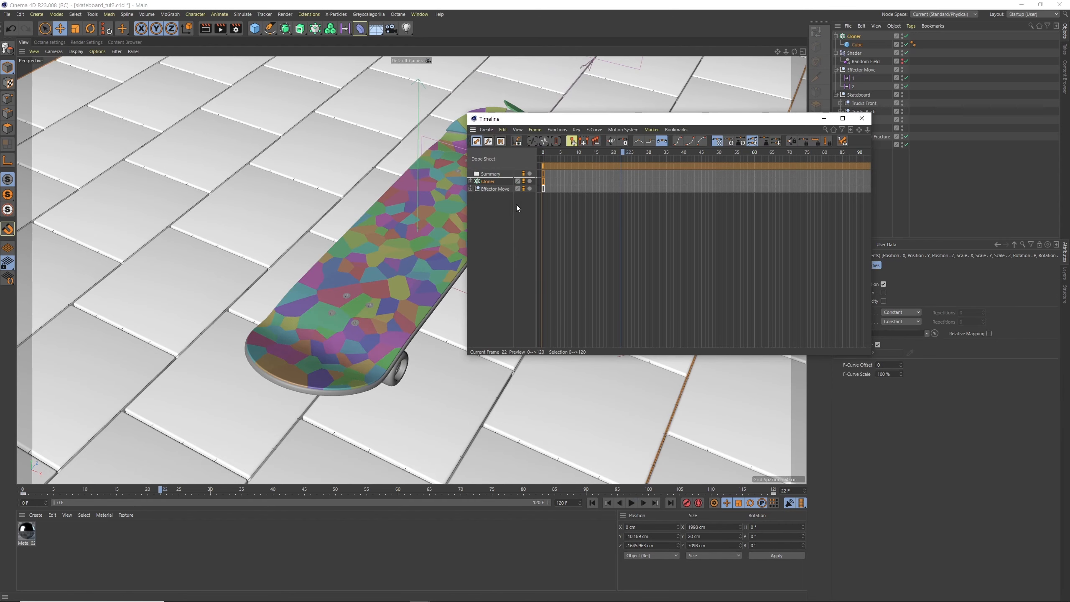
click(638, 141)
click(861, 119)
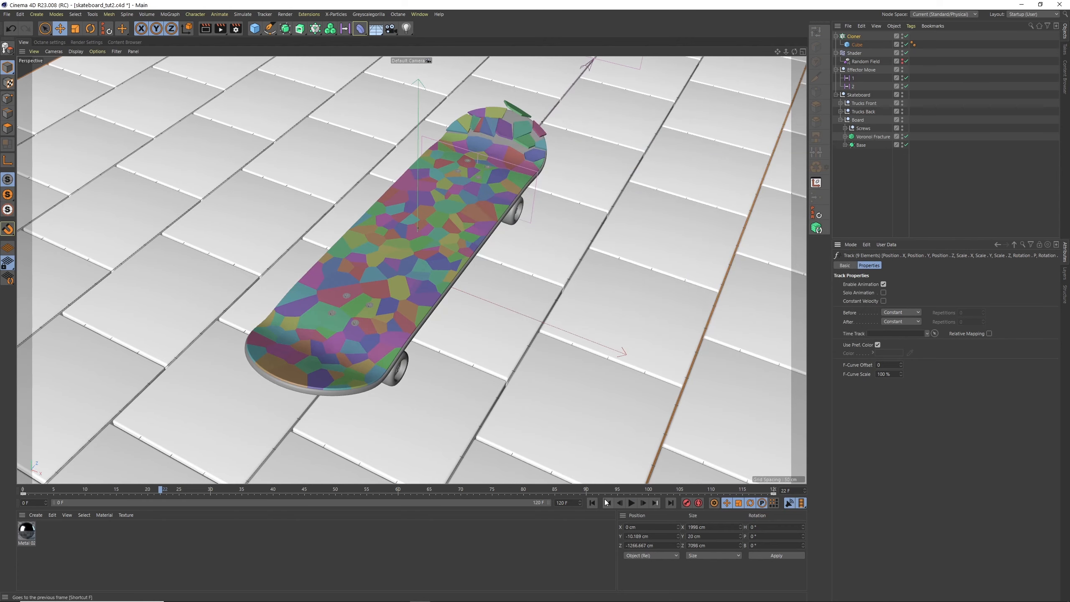
- Play the animation from frame 0 to check the speed of the floor moving under the skateboard
click(608, 503)
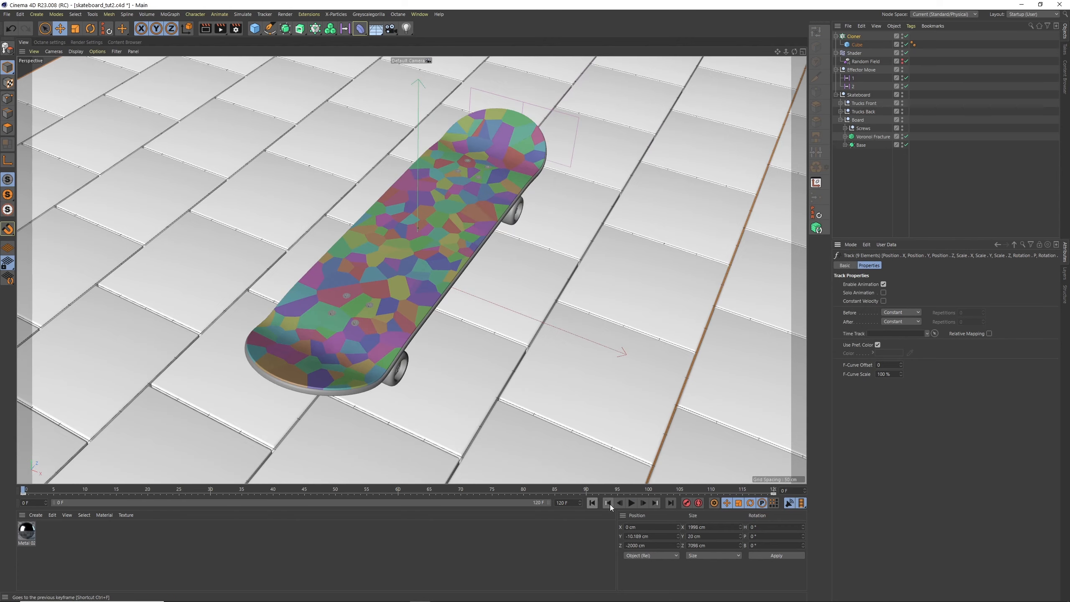
click(631, 504)
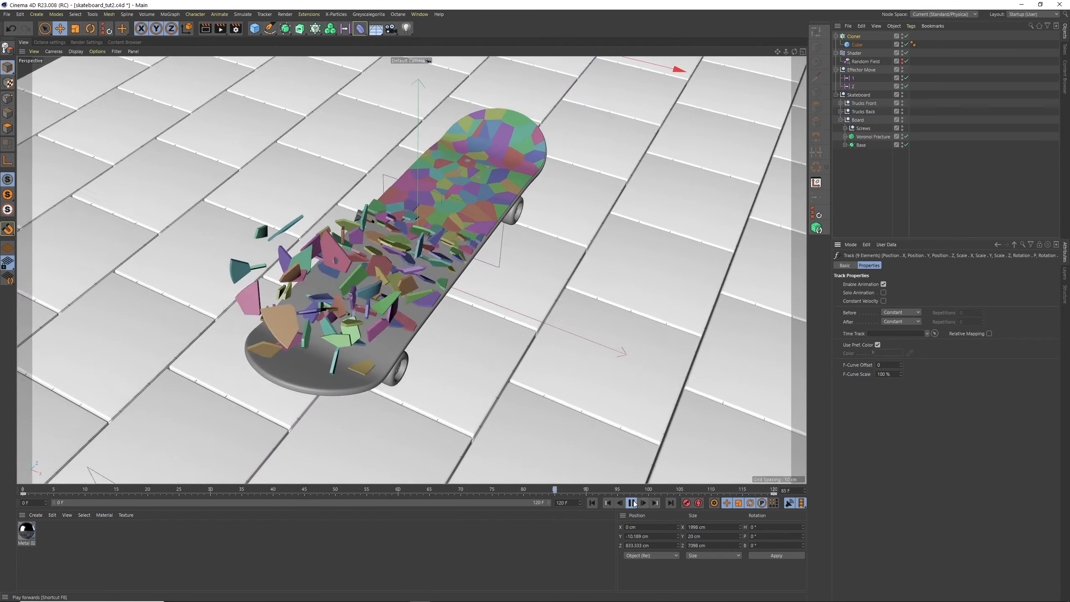
click(631, 503)
- At frame 0, set the Cloner's Z position to -1000 cm and record the keyframe again
click(854, 36)
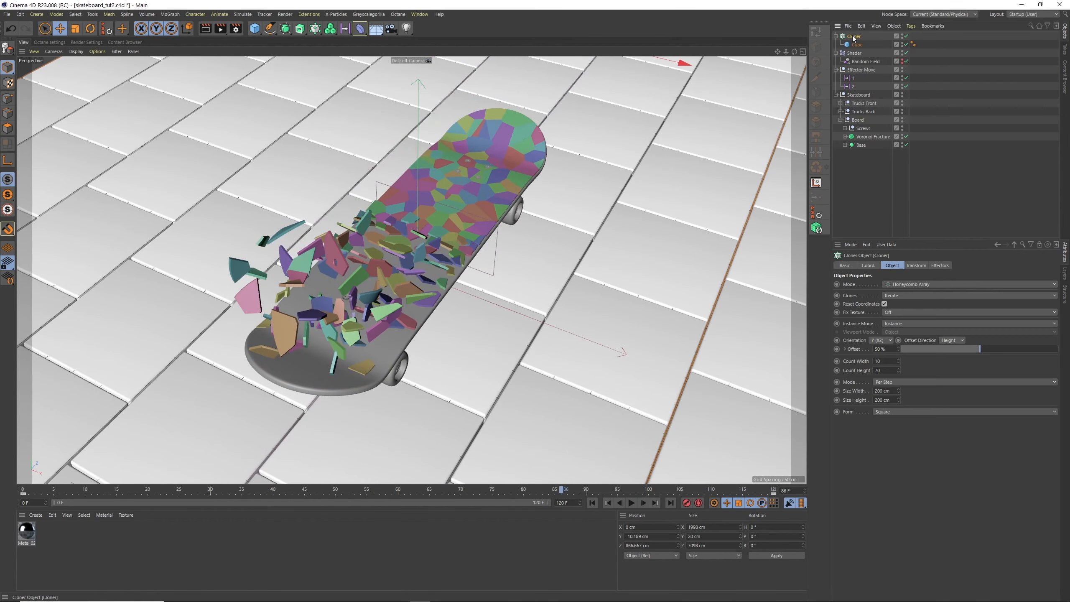
click(593, 504)
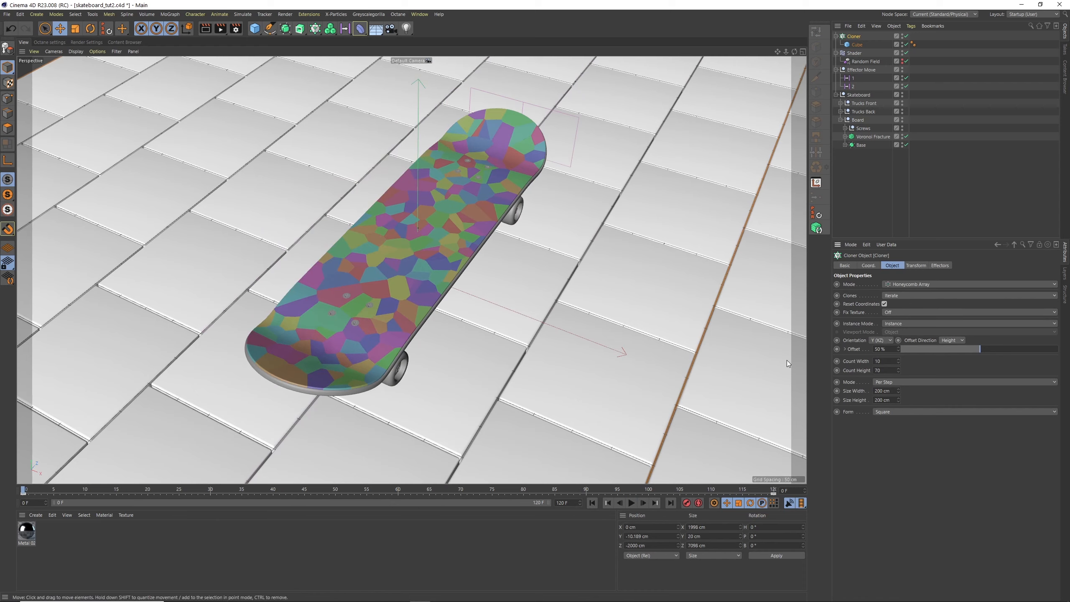
text(-1000)
key(Return)
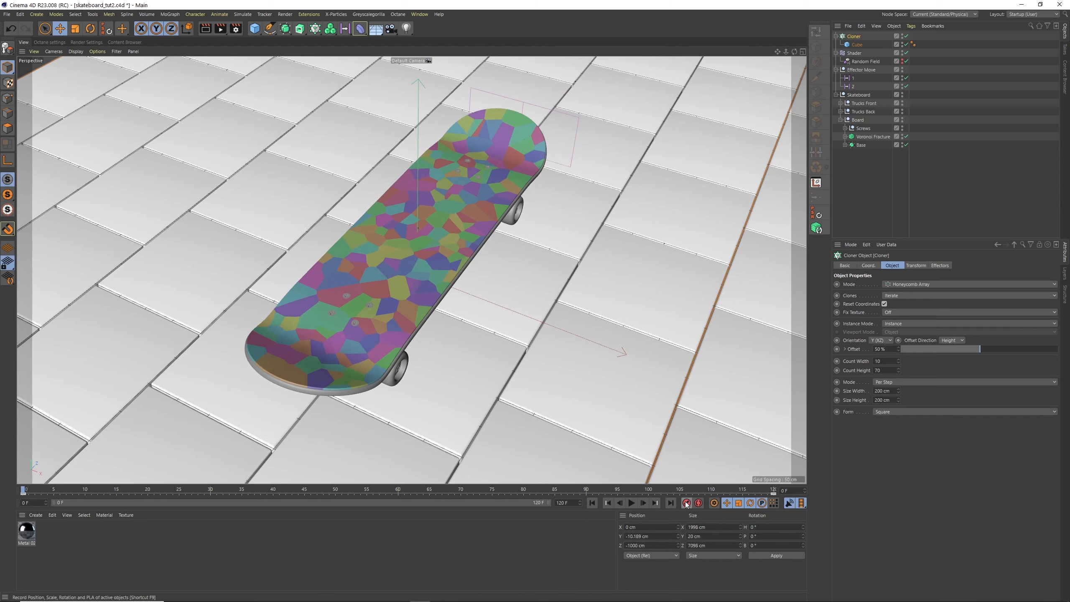
- At frame 120, rekey the Cloner's Z position at 1000 cm and play the animation
click(671, 504)
double_click(653, 546)
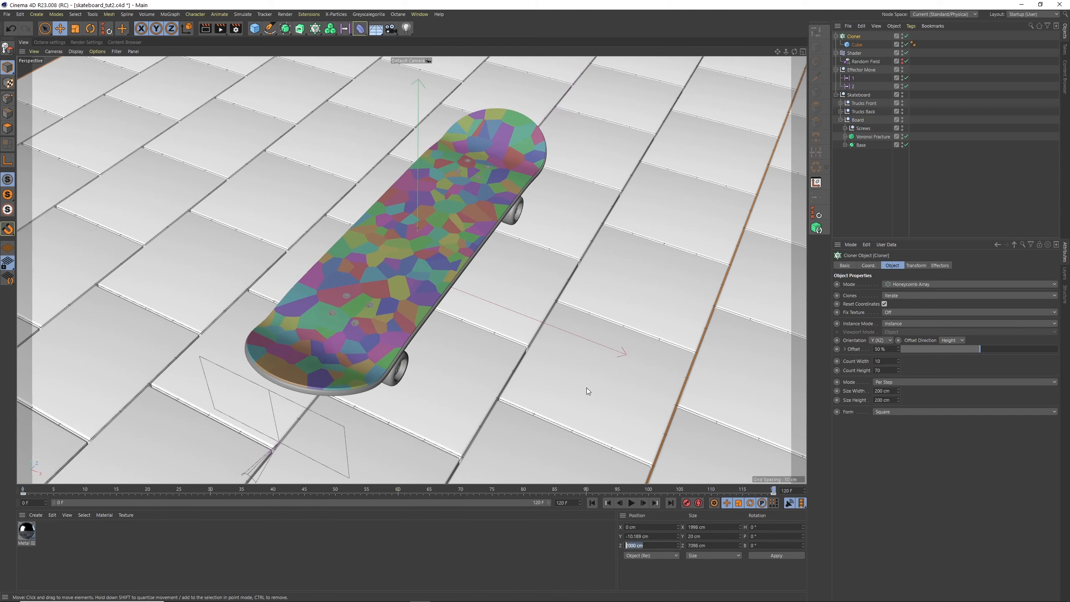
text(1000)
key(Return)
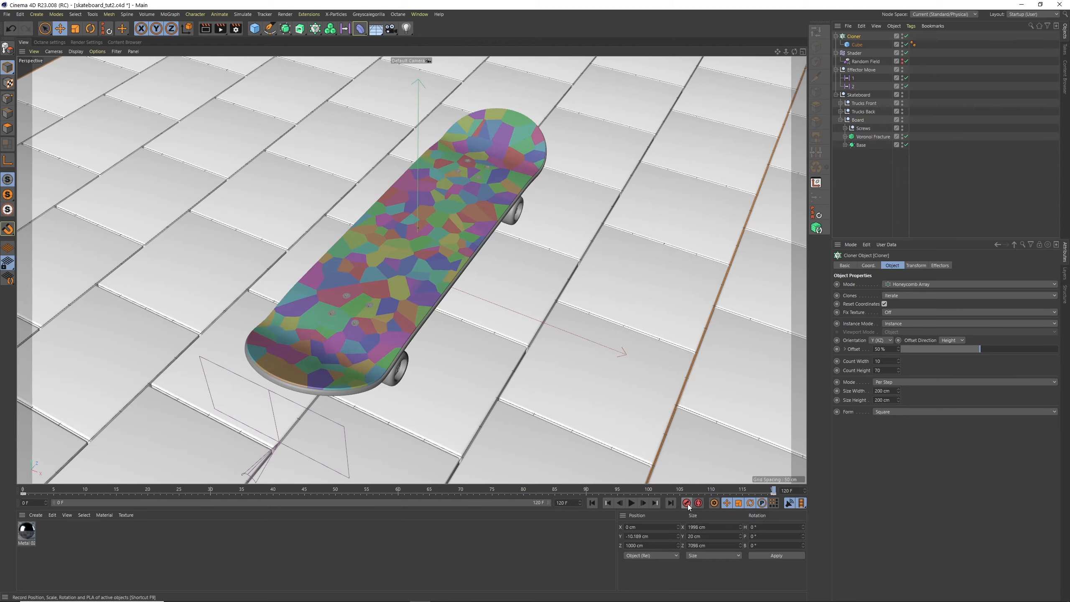
click(631, 503)
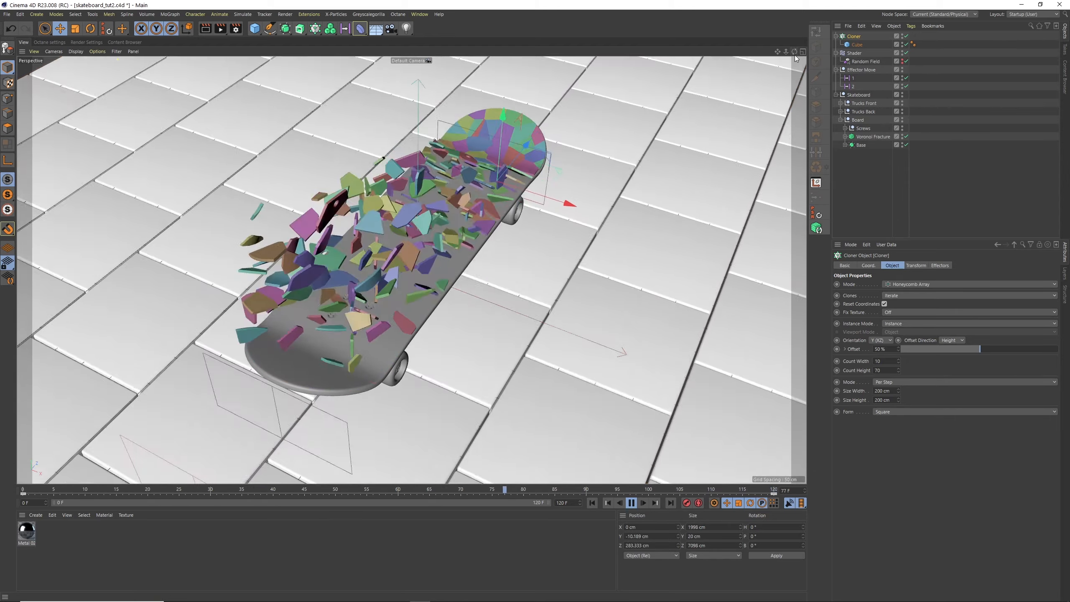
- Inspect the playing board shatter and moving floor from several angles and stop the playback
drag(795, 53, 781, 35)
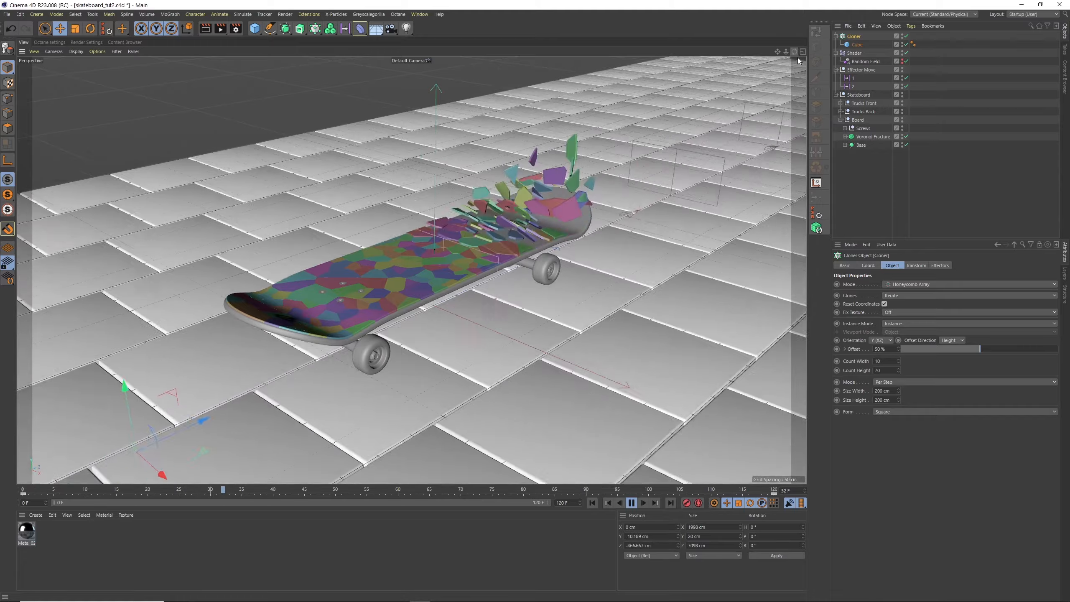
mouse_move(794, 52)
mouse_down()
mouse_move(809, 64)
mouse_move(793, 64)
mouse_up()
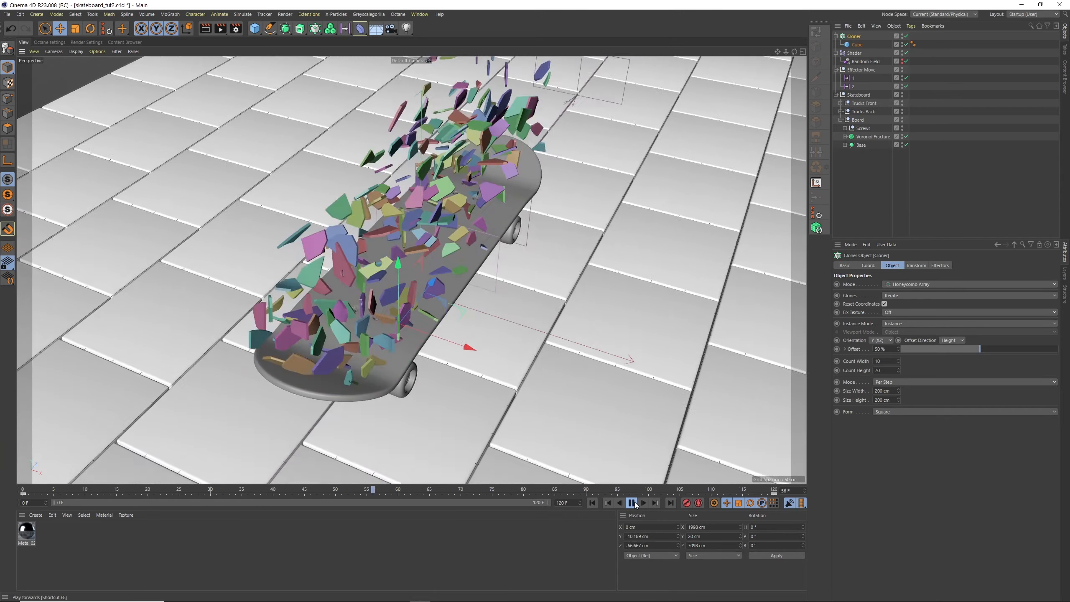
click(632, 503)
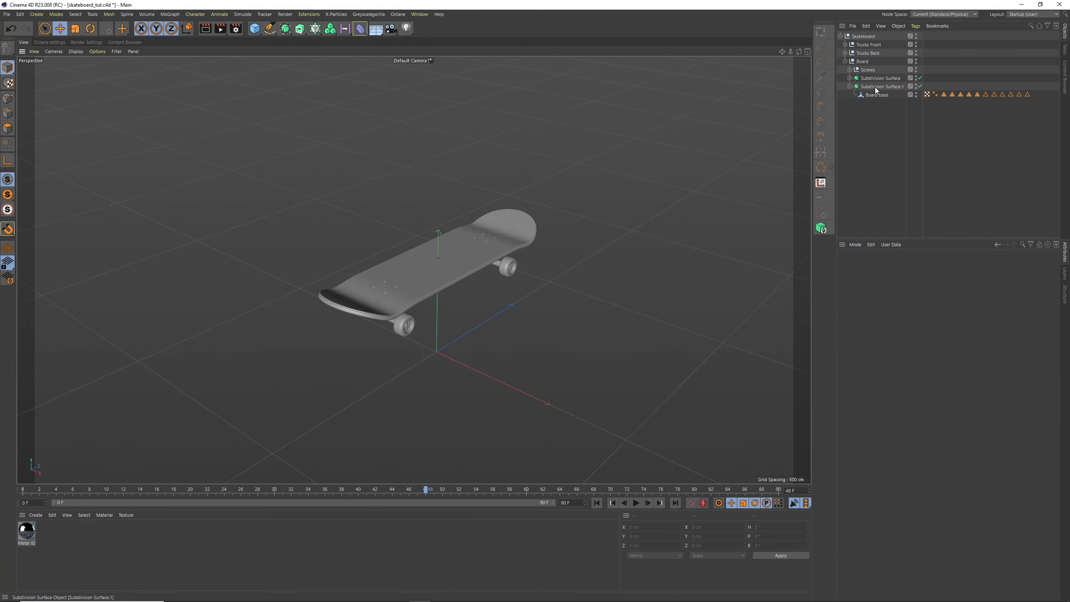
- Add a cube to the intact skateboard scene and raise it to about 217 cm in Y around the board
click(845, 61)
click(868, 44)
drag(252, 28, 321, 41)
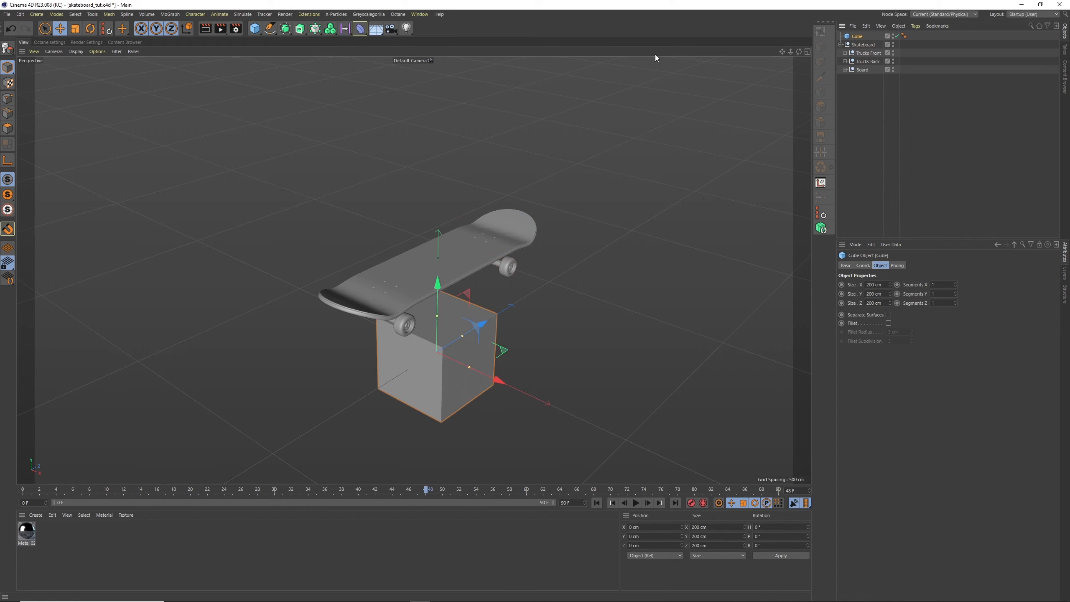
drag(444, 284, 445, 191)
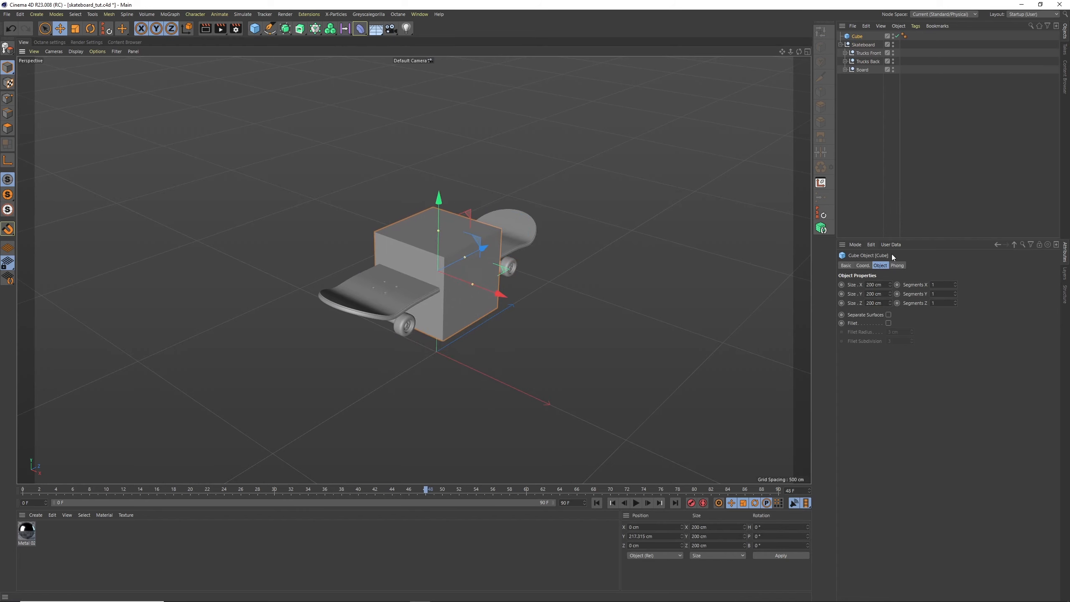
- Lengthen the cube along Z to enclose the whole skateboard, setting its Z size to 670 cm
drag(465, 257, 520, 222)
click(876, 303)
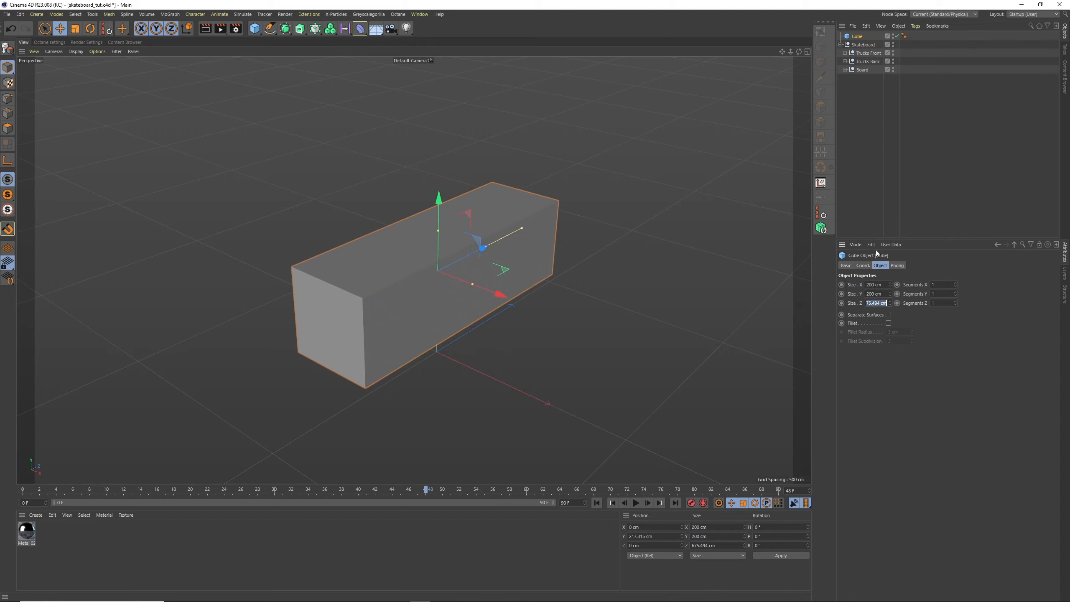
text(670)
key(Return)
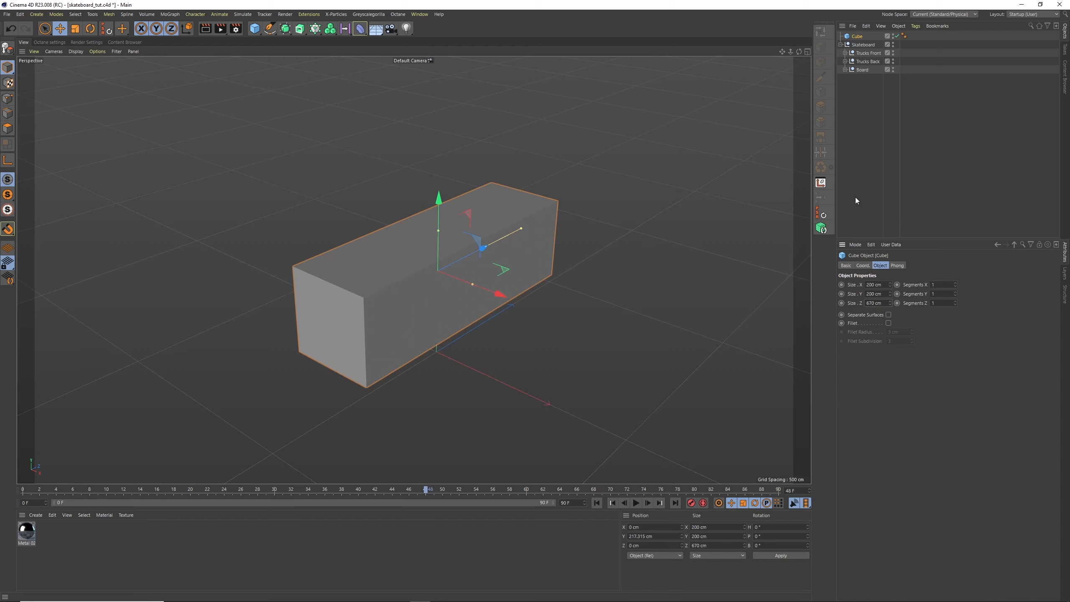
- Add a Mesh deformer inside the Skateboard group and set the cube's segments to 6 in X, 6 in Y and 20 in Z
click(360, 29)
click(402, 70)
drag(856, 37, 863, 54)
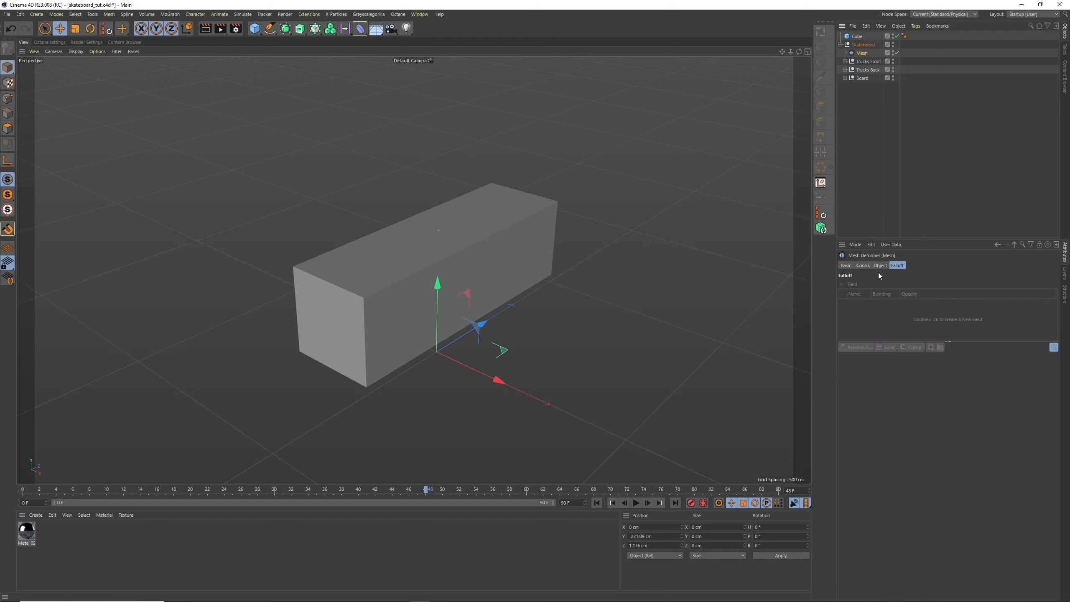
click(858, 37)
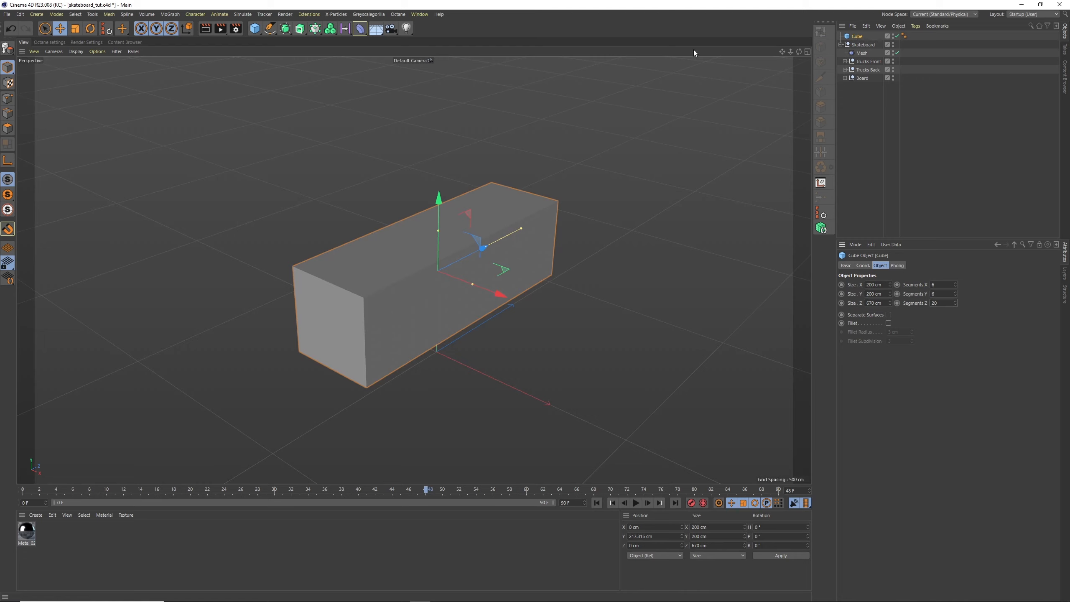
- Assign the cube as the Mesh deformer's cage and initialize the deformer
click(858, 52)
drag(856, 36, 875, 105)
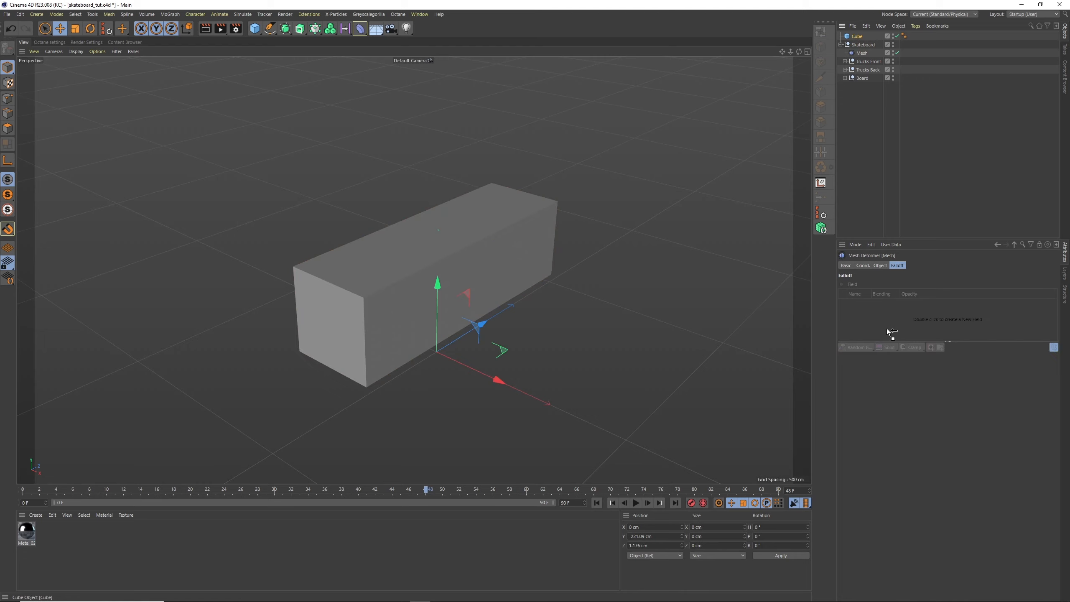
drag(889, 332, 884, 333)
click(880, 265)
drag(880, 224, 891, 326)
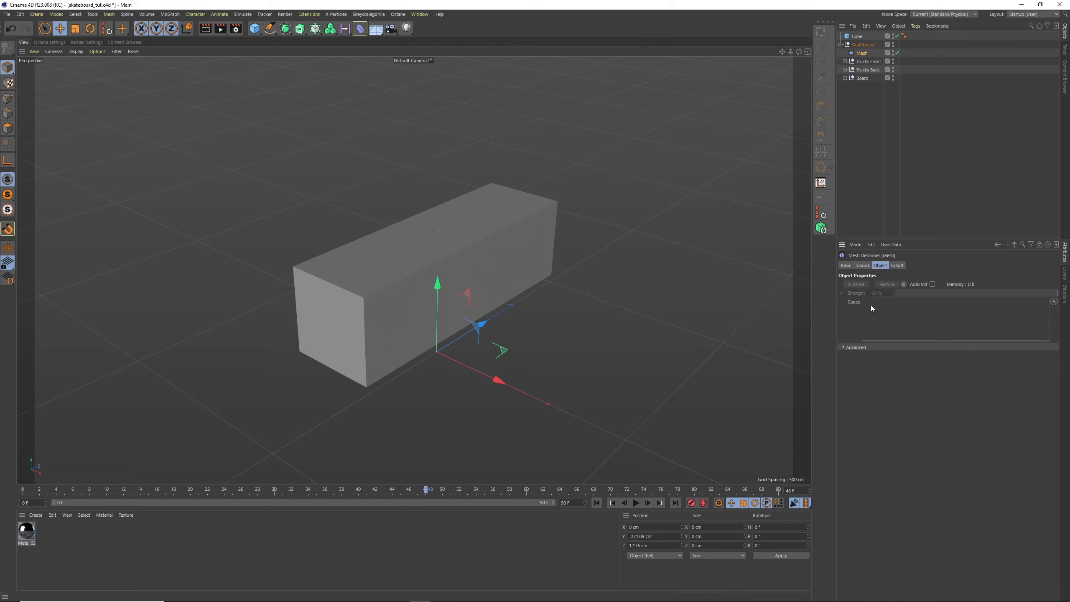
click(856, 37)
drag(875, 281, 884, 304)
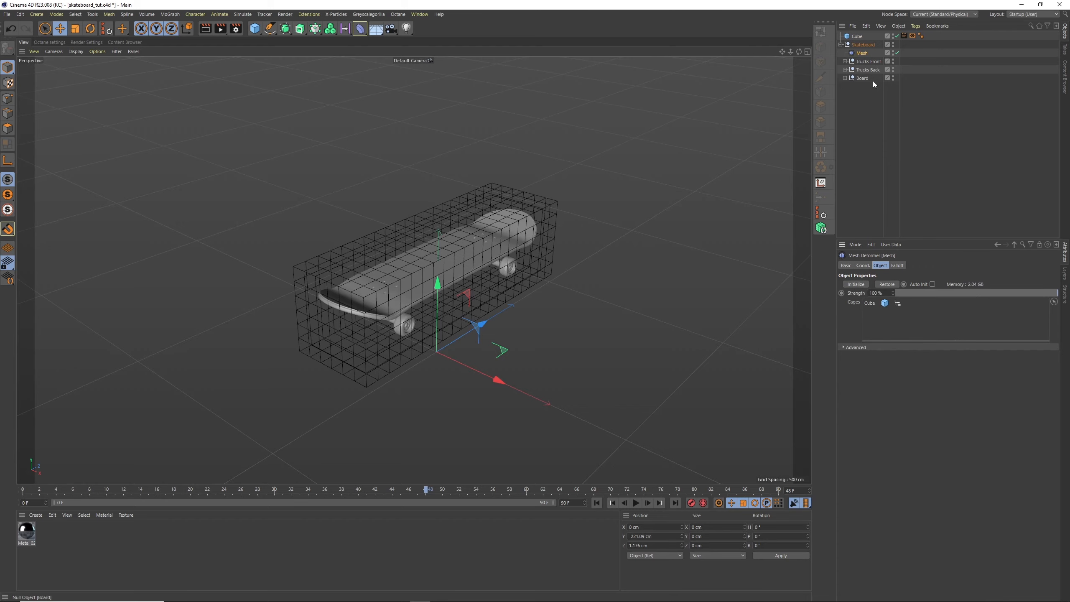
- Add a Formula deformer as a child of the cube and move it to about Y -9 cm, Z 321 cm
drag(798, 52, 659, 50)
click(367, 32)
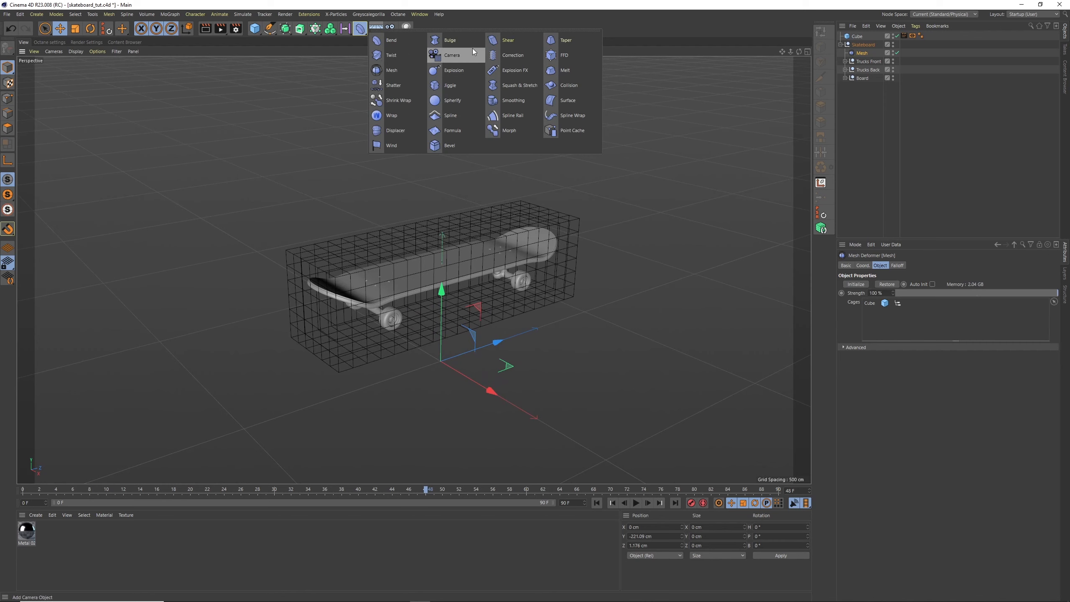
click(462, 131)
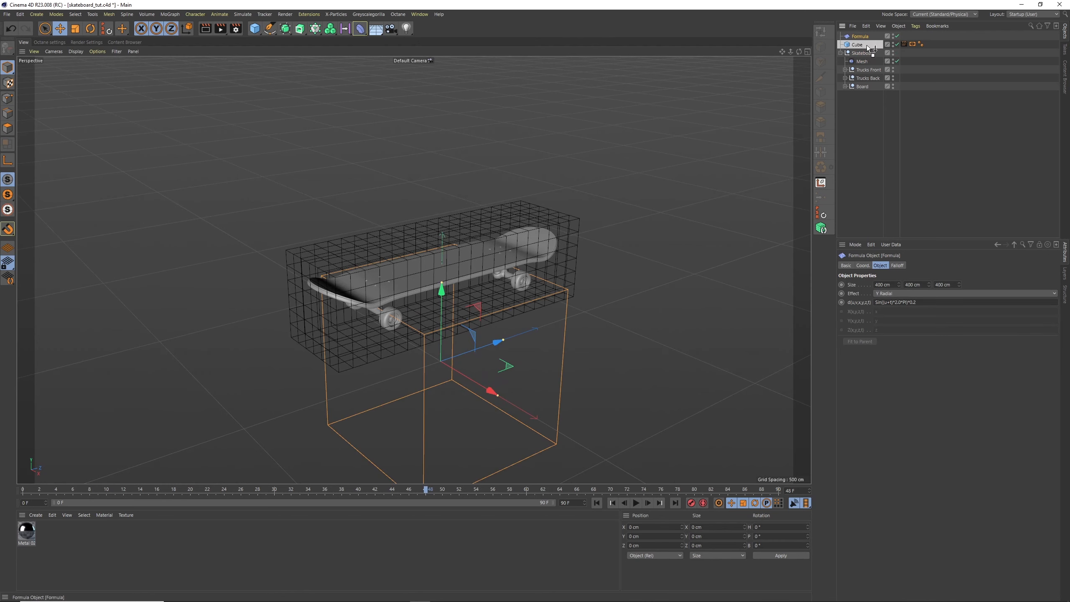
drag(867, 43, 868, 44)
drag(441, 287, 441, 196)
drag(483, 267, 572, 231)
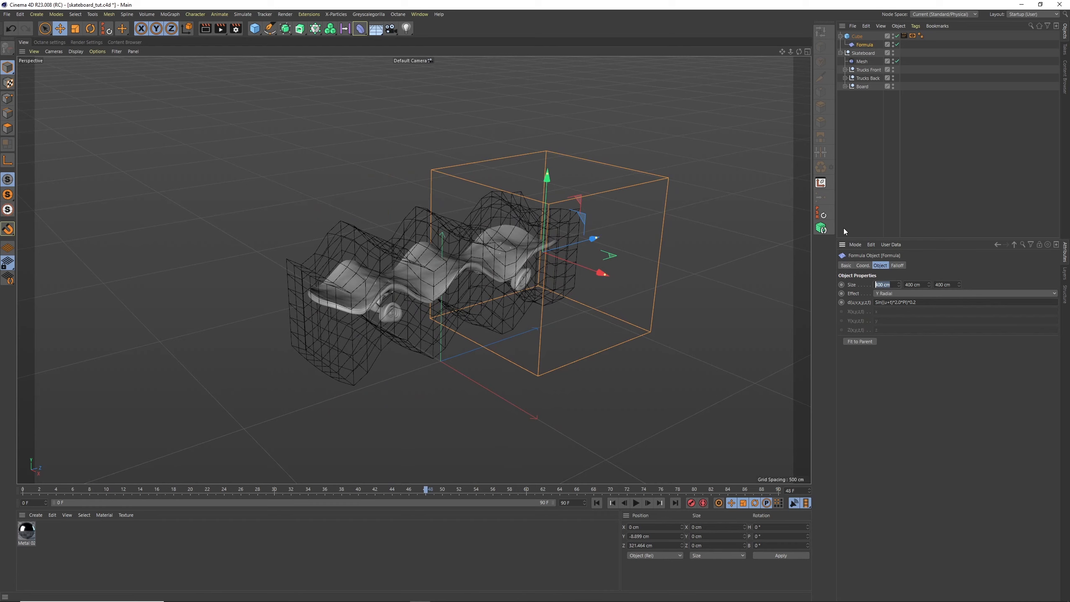
- Set the Formula deformer's size to 1200 cm by 600 cm by 1200 cm
text(1200)
key(Tab)
key(Tab)
text(1200)
key(Return)
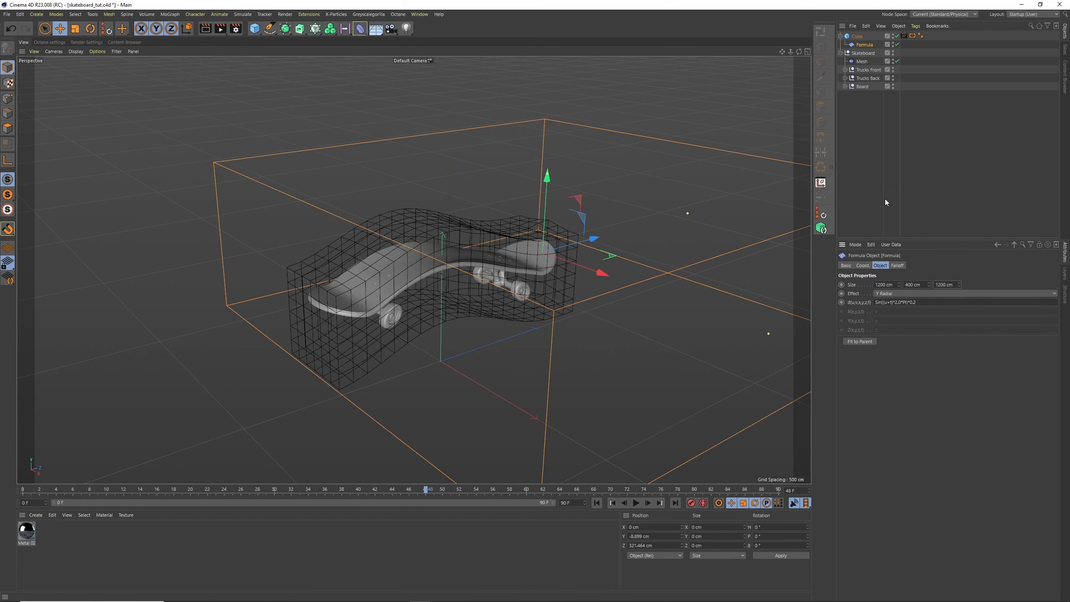
text(600)
key(Return)
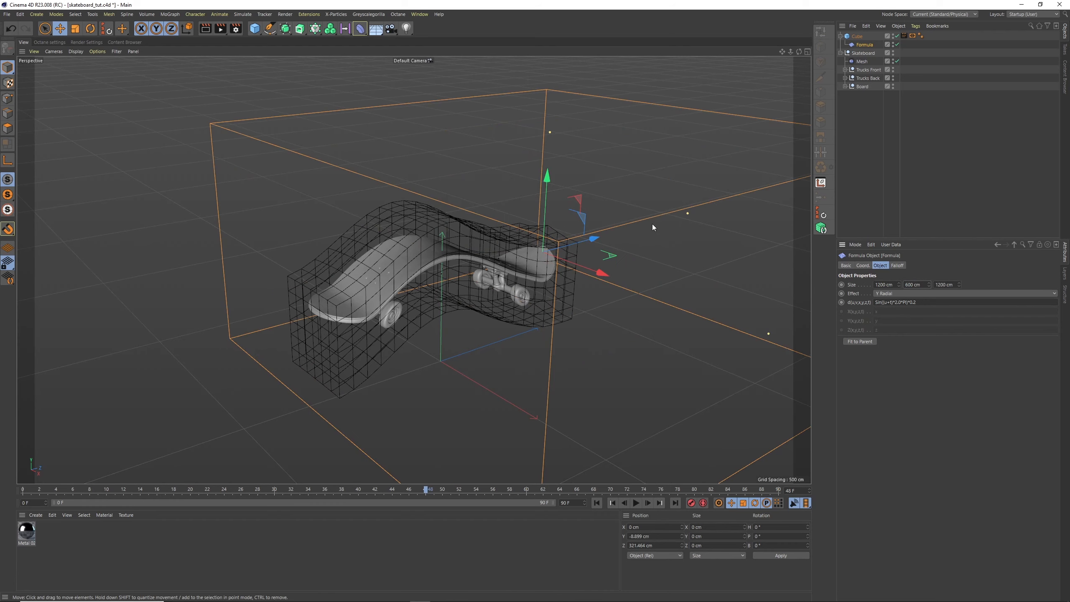
- Move the Formula deformer back to about Z 1280 cm and play the animation to check the waving skateboard
drag(582, 250, 774, 166)
click(636, 503)
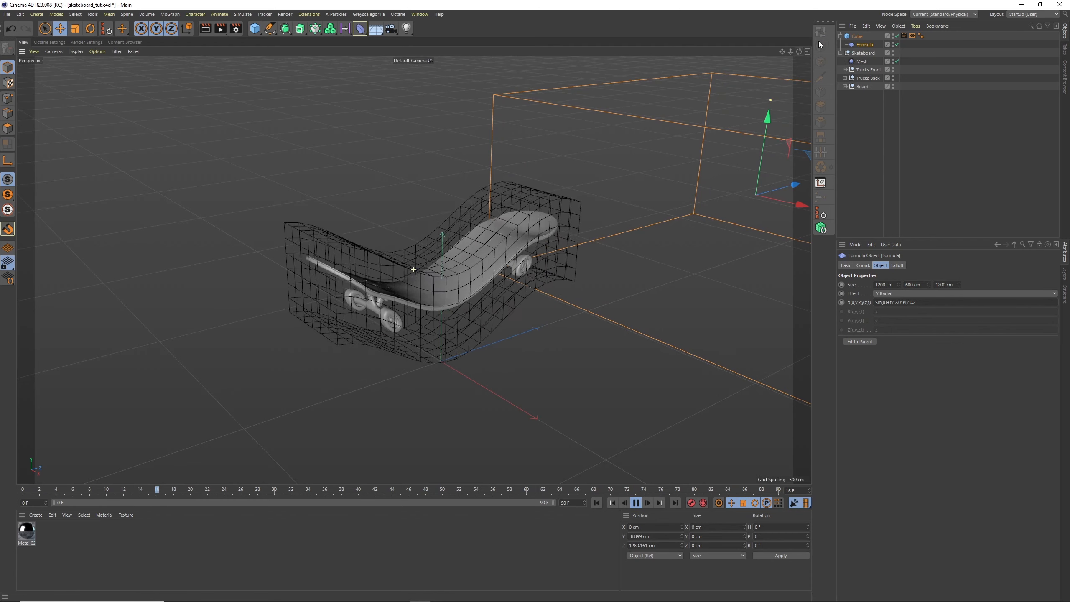
alt+drag(414, 269, 817, 47)
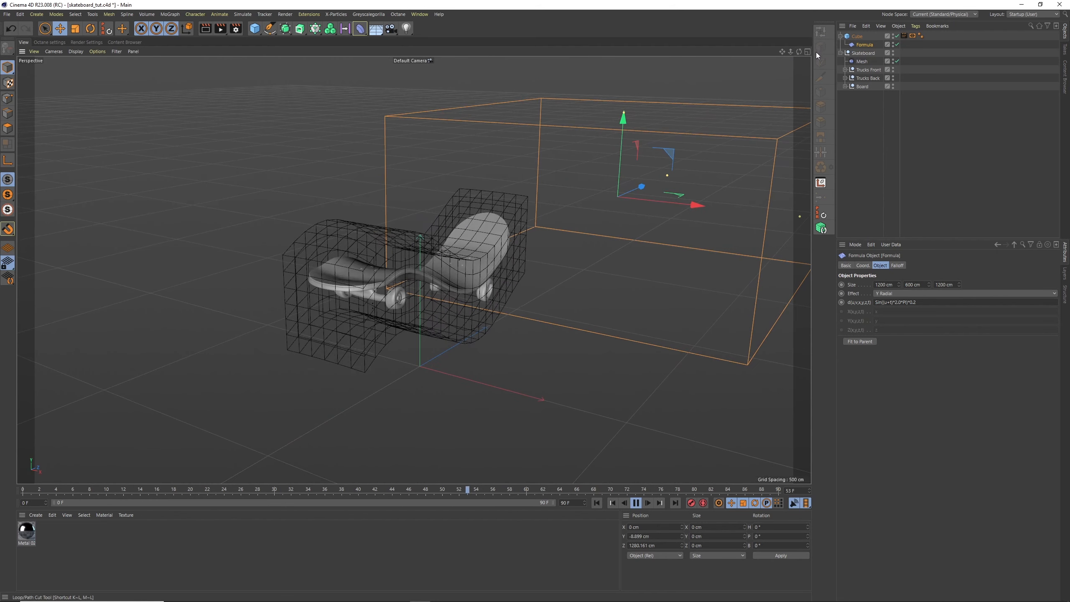
key(F8)
click(875, 184)
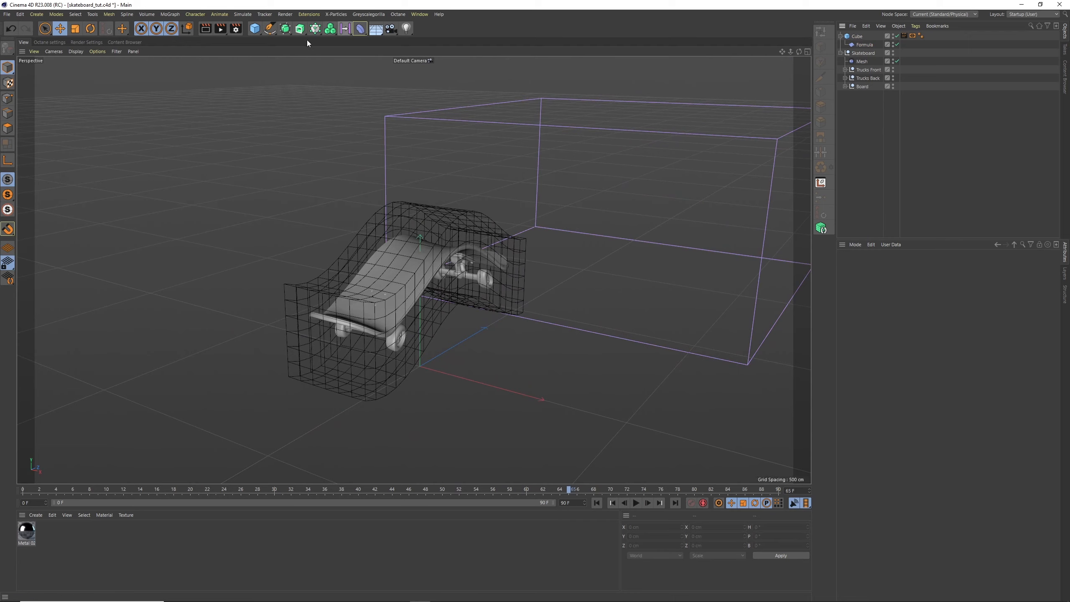
- Set the render output resolution to 1000 x 1250 pixels
click(236, 30)
double_click(269, 81)
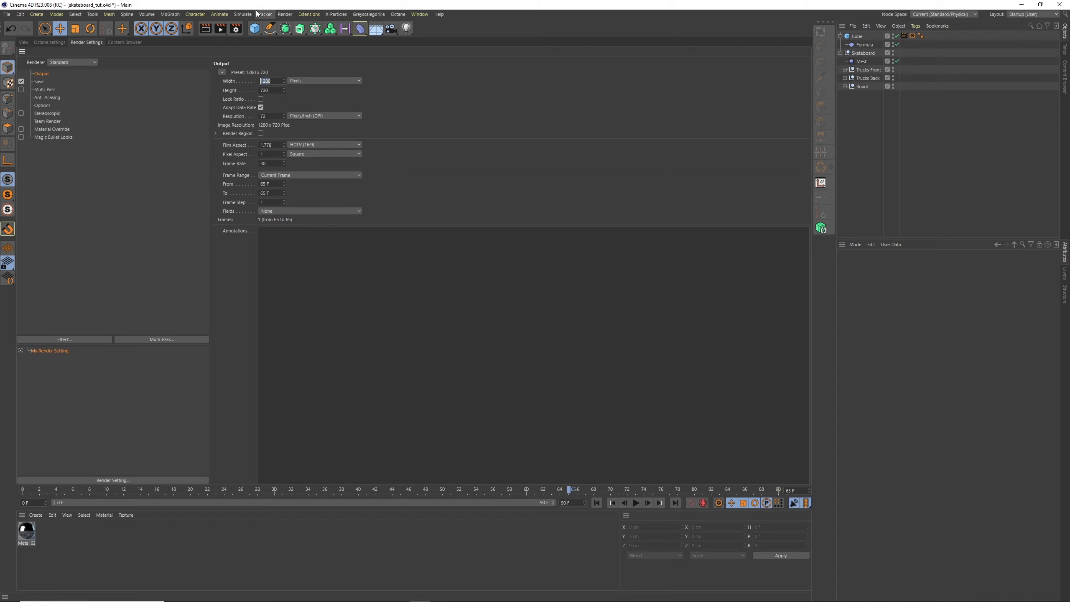
text(1000)
key(Return)
key(Tab)
text(1250)
key(Return)
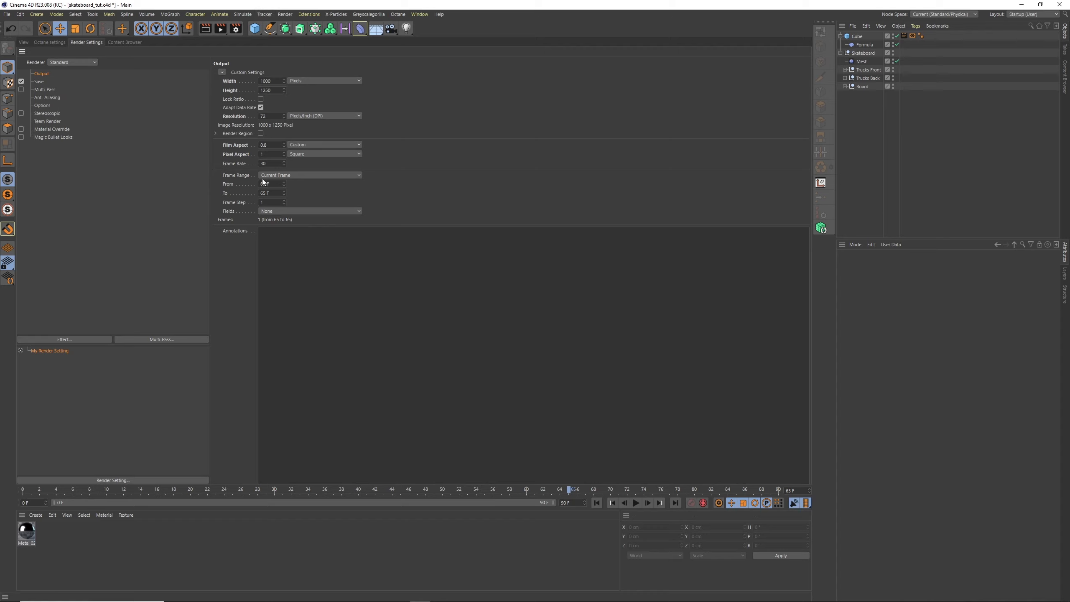
- Set the render frame range to All Frames and return to the viewport
click(280, 175)
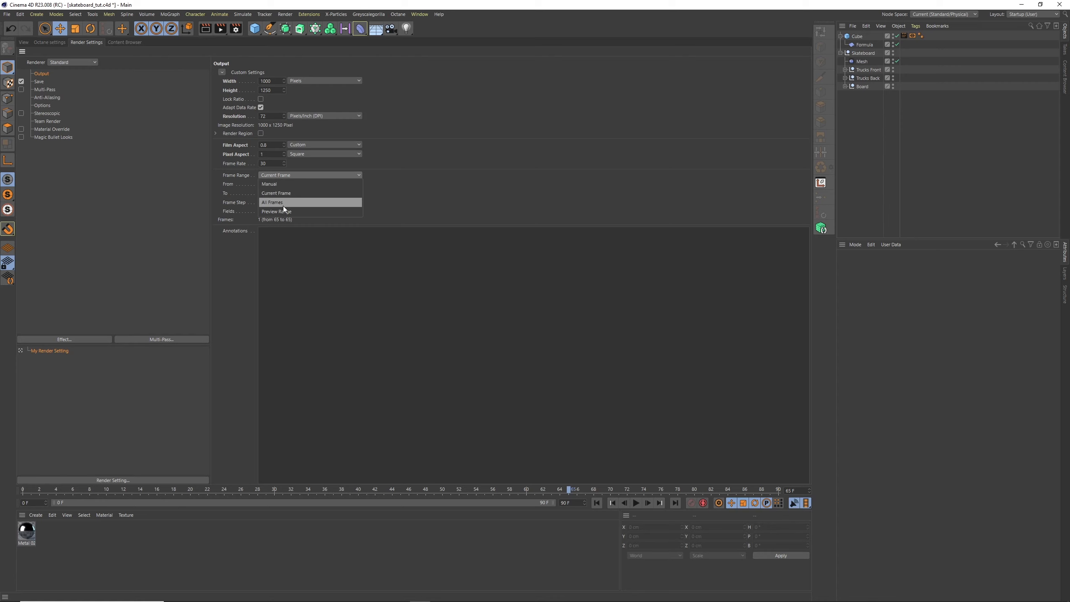
click(283, 203)
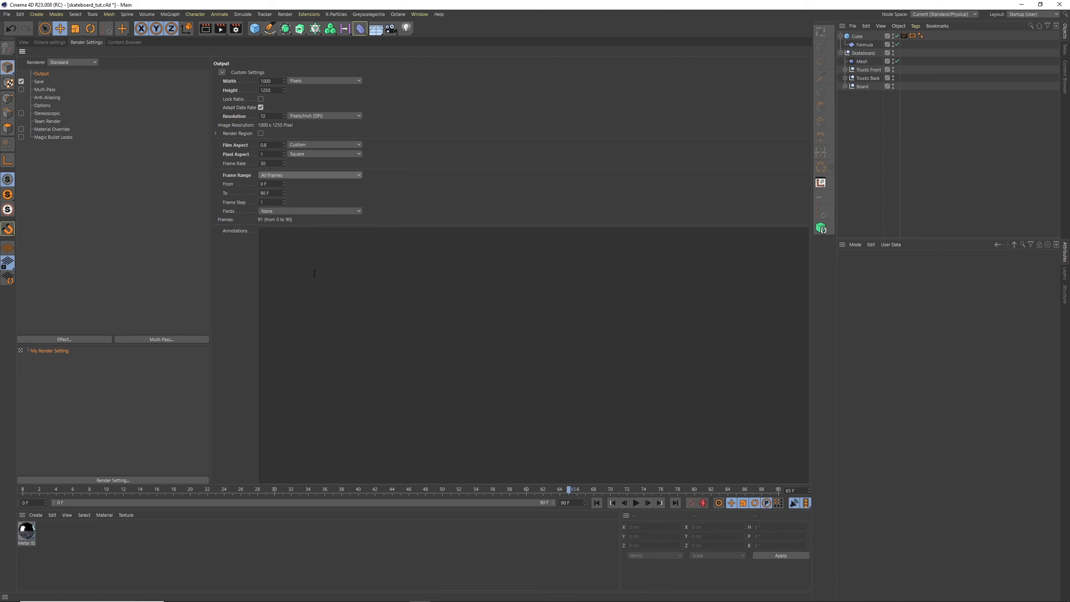
click(23, 43)
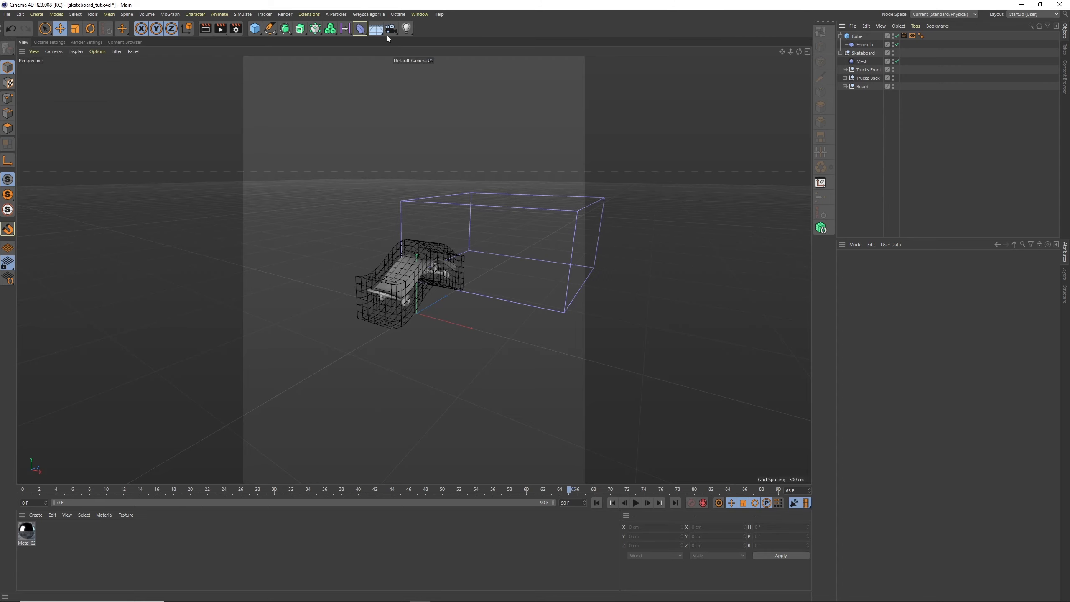
- Create and look through a camera with an Octane camera tag and a Tele (135 mm) focal length
drag(387, 38, 432, 44)
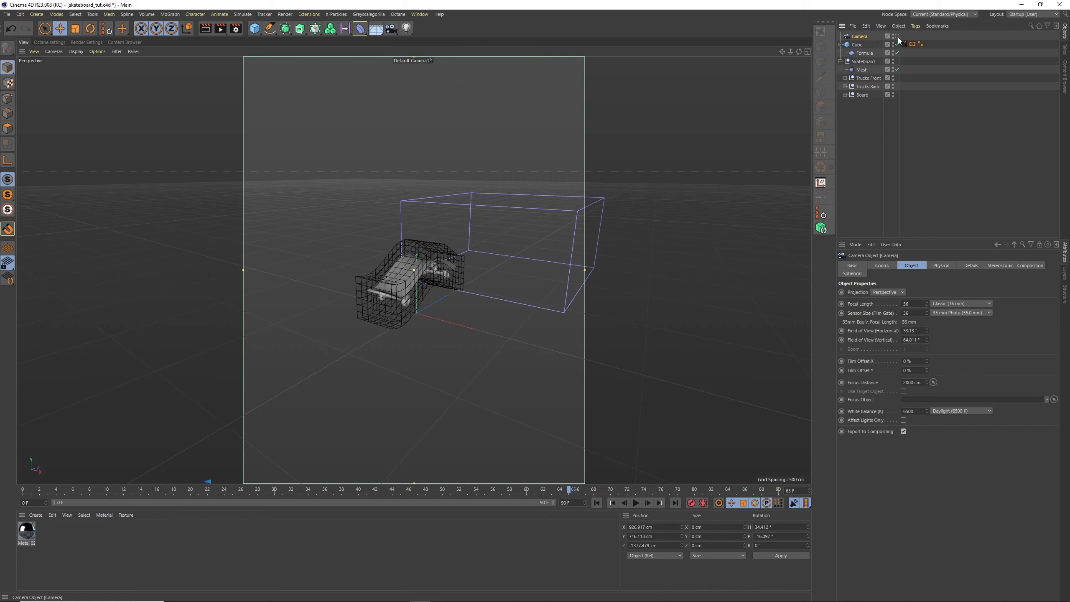
click(916, 26)
mouse_move(952, 48)
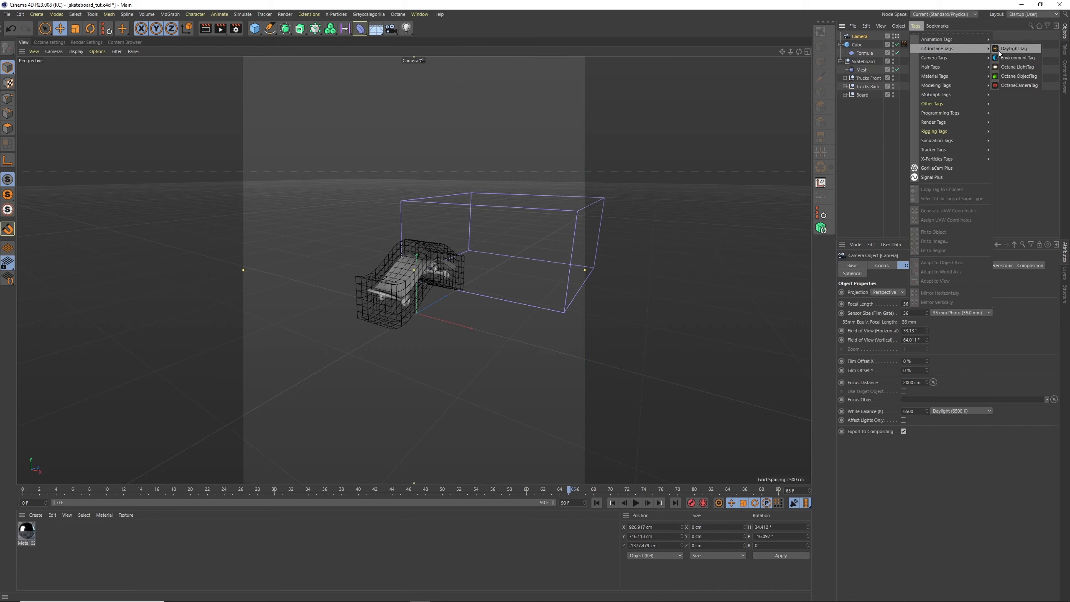
click(1019, 85)
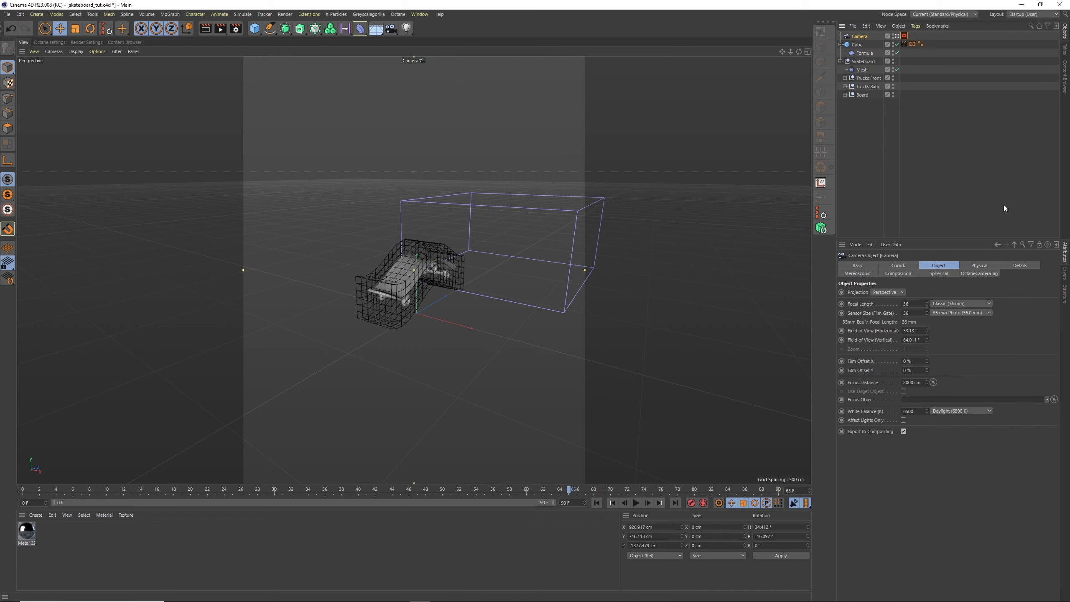
click(952, 303)
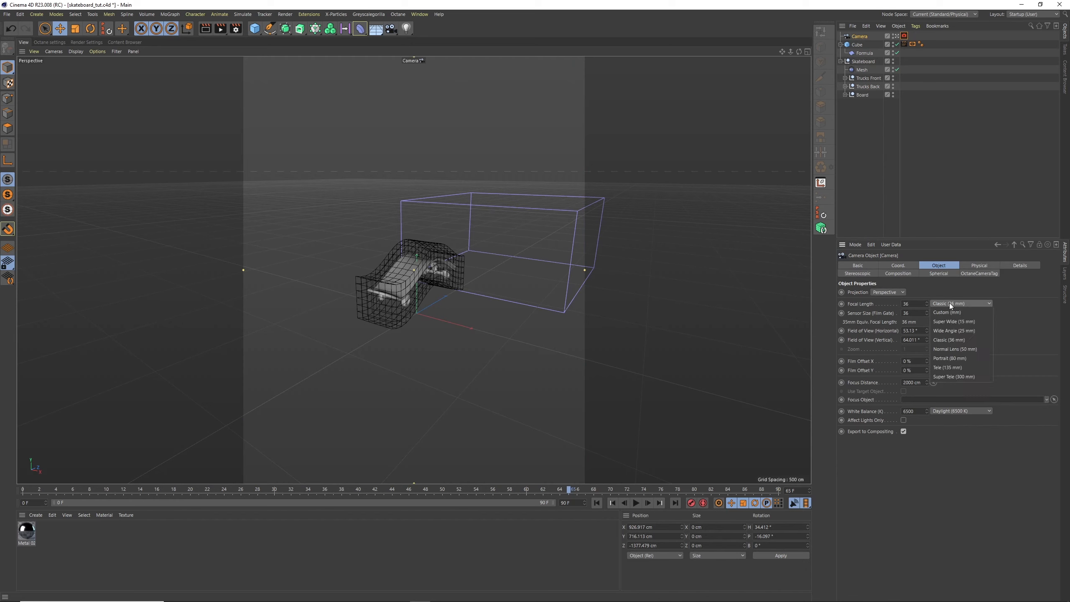
click(957, 367)
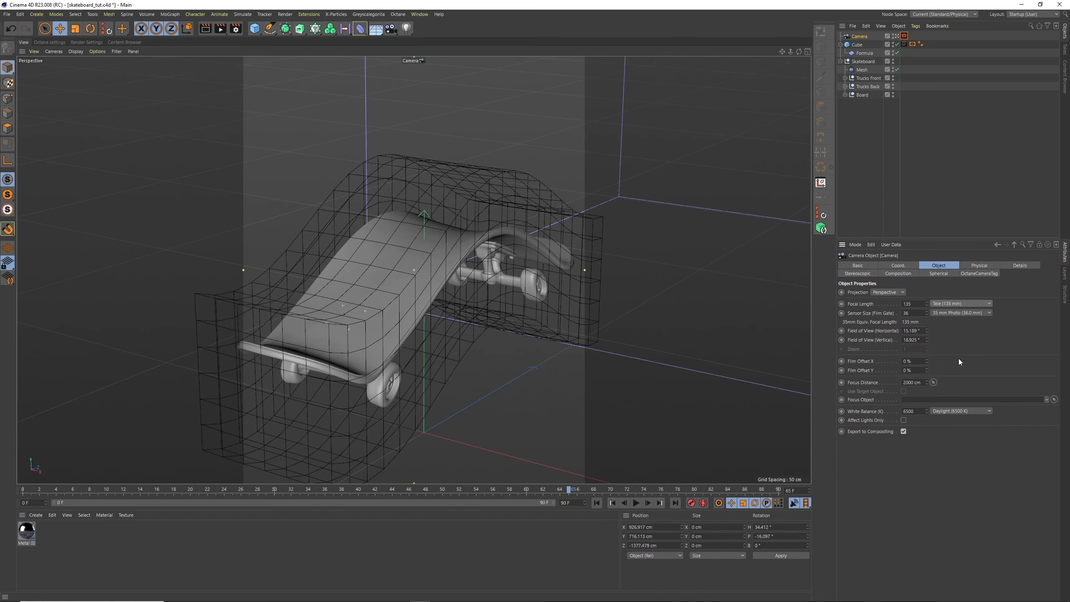
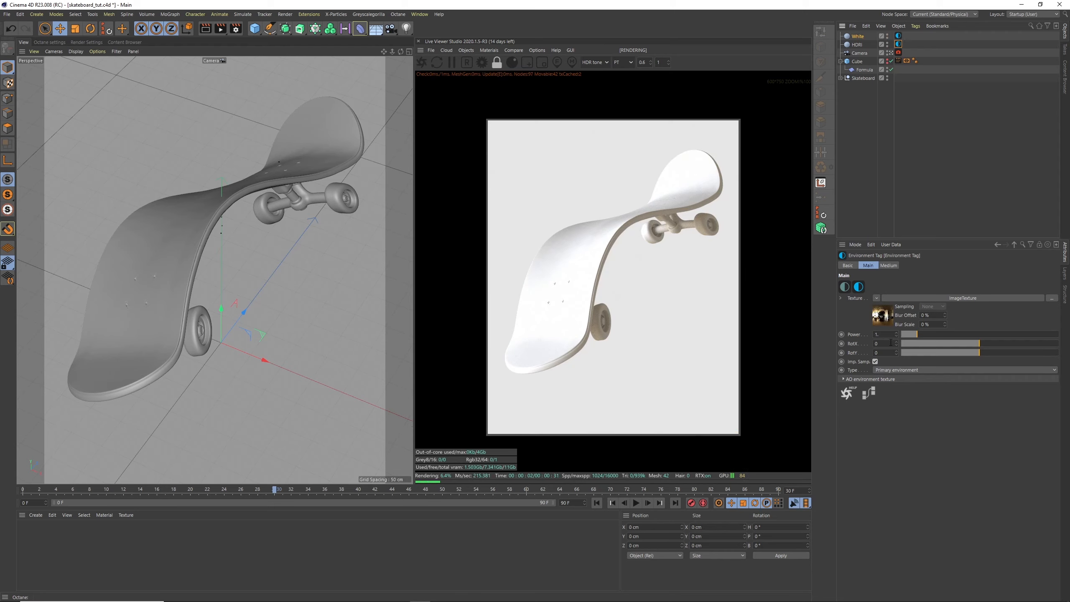
- Create an Octane Metallic material and open its roughness settings in the Material Editor
click(865, 159)
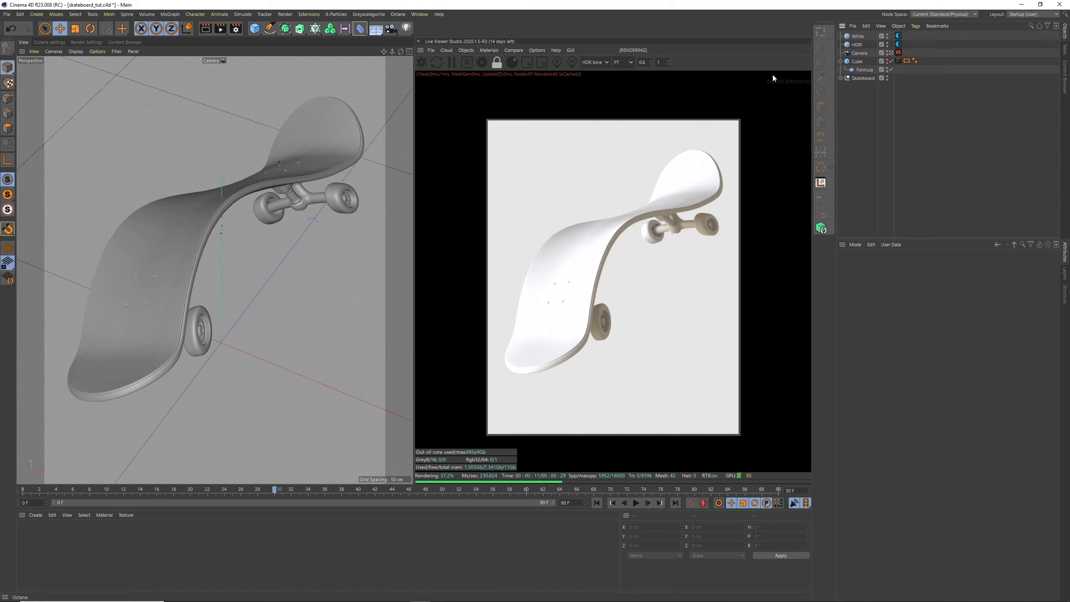
click(492, 51)
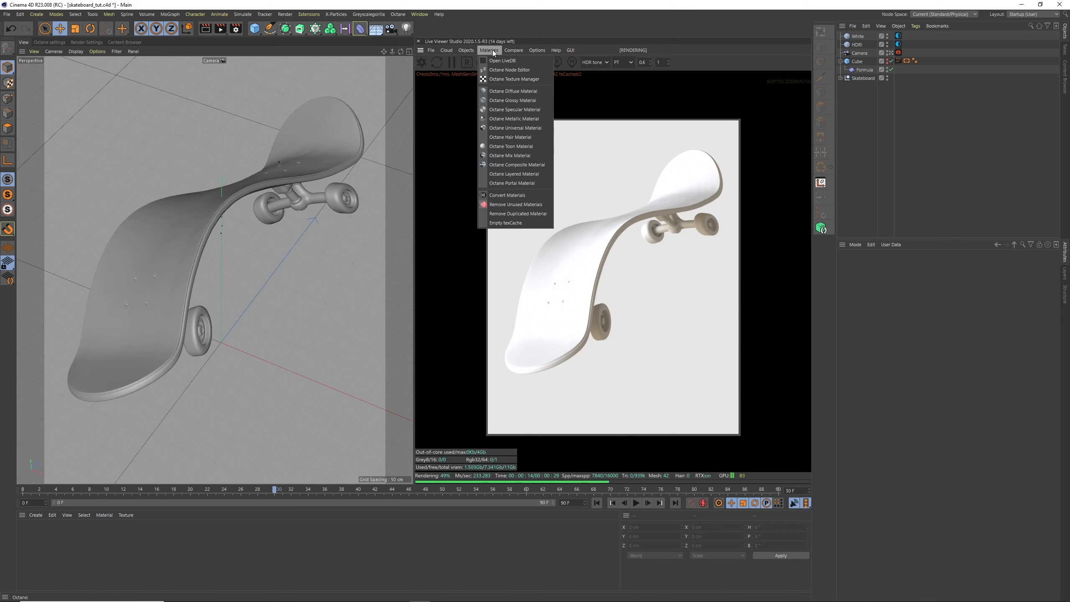
click(521, 119)
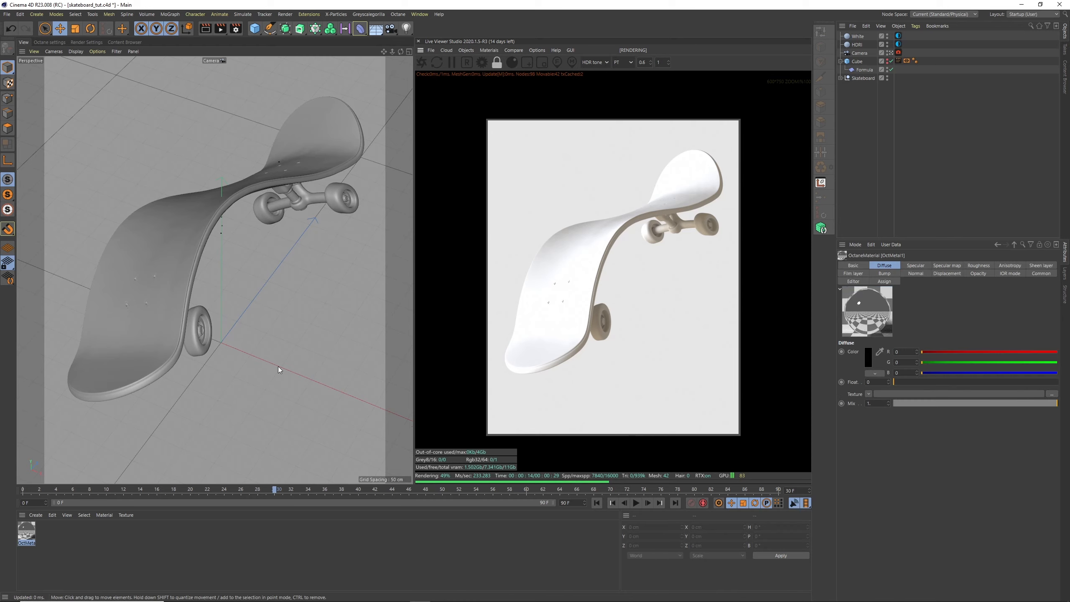
double_click(25, 533)
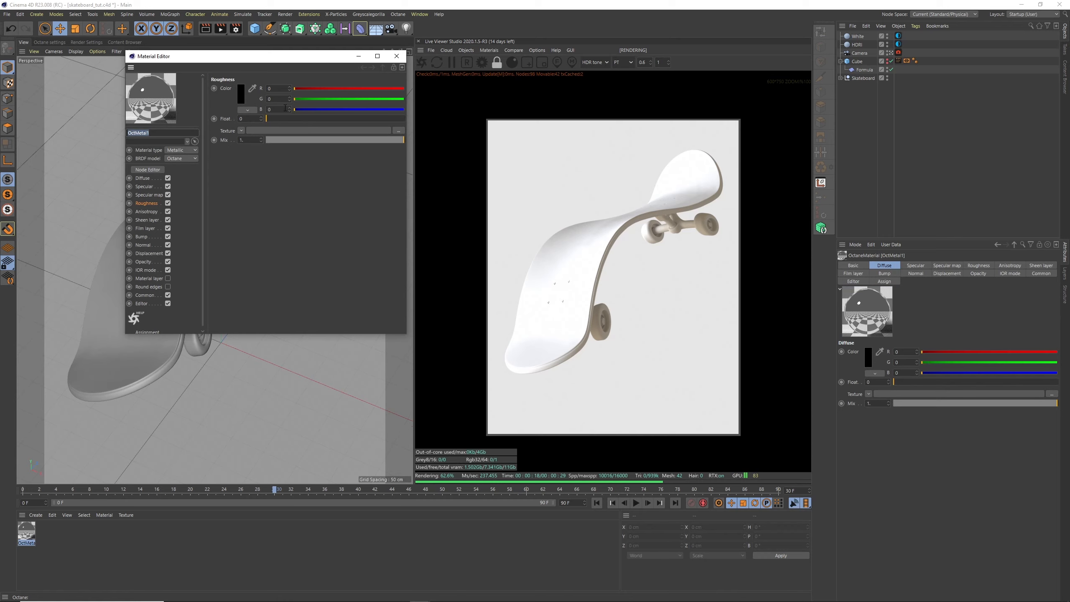
- Name the Octane Metallic material Gold and close its editor
text(Gold)
key(Return)
click(401, 58)
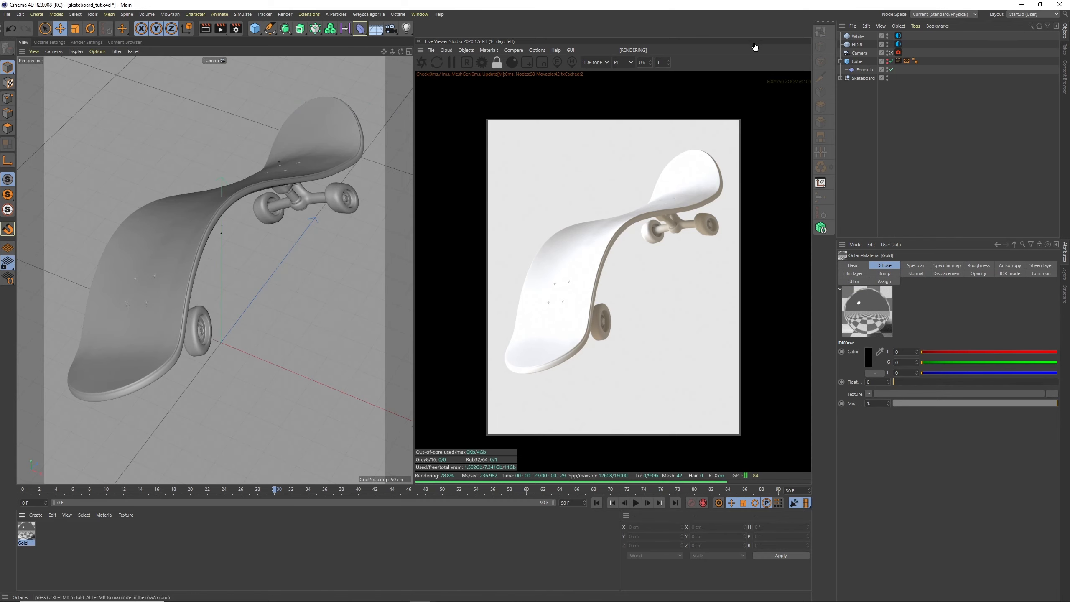
- Duplicate the camera and frame a close-up of the front truck from below through the copy
click(860, 53)
mouse_move(866, 53)
ctrl+mouse_down()
mouse_move(861, 38)
mouse_move(866, 57)
ctrl+mouse_up()
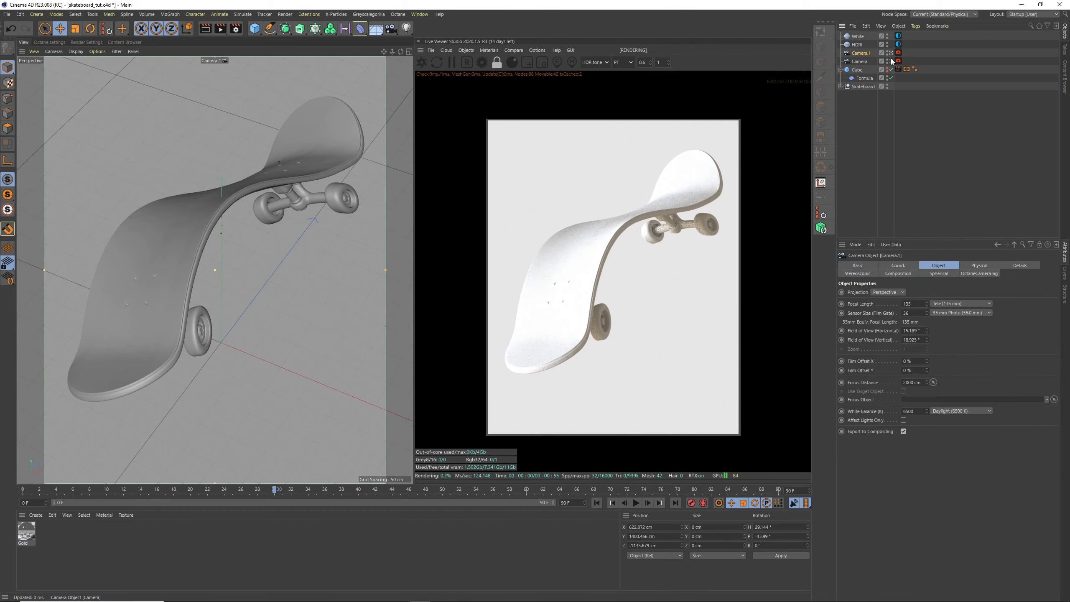
drag(392, 52, 215, 190)
scroll(356, 127, down, 4)
alt+middle_drag(356, 127, 127, 325)
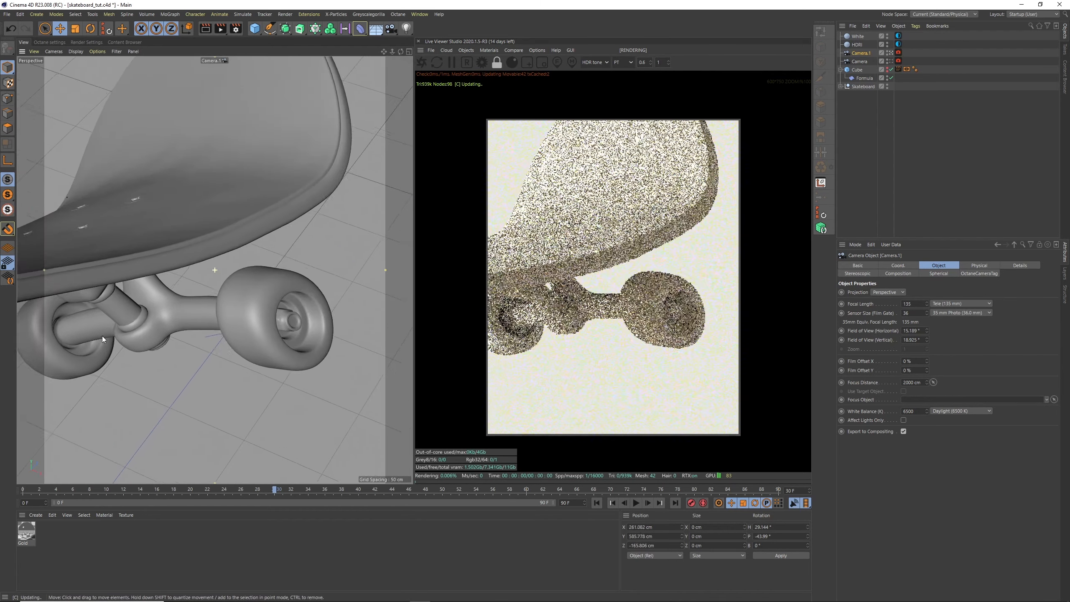
alt+drag(174, 285, 172, 252)
alt+middle_drag(174, 260, 232, 220)
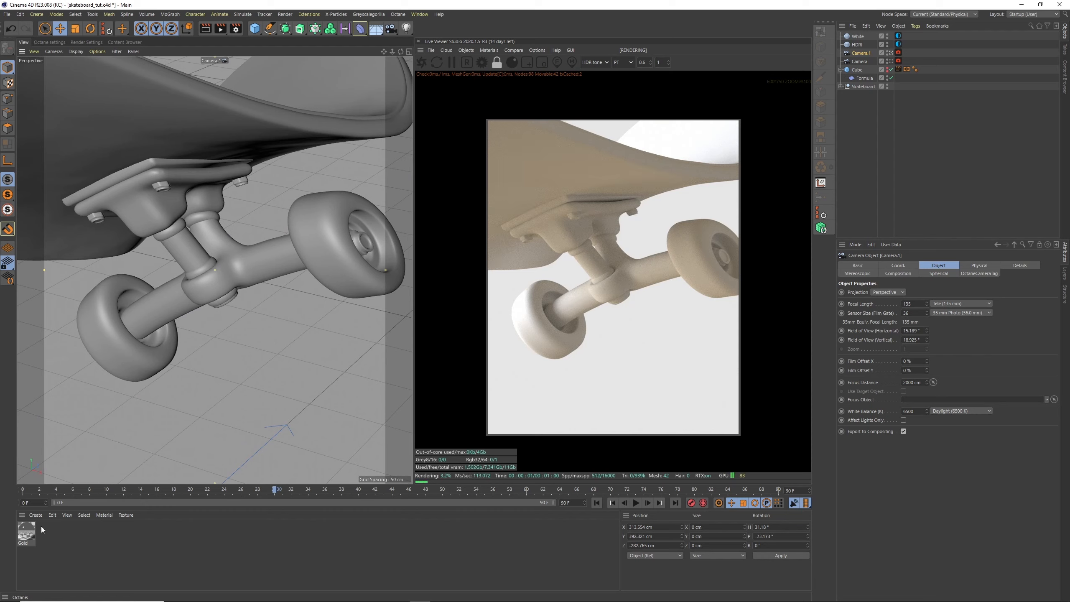
- Apply the Gold material to the Trucks Back Axel, remove its missing-material tag, and move the Gold tag to the Trucks Front Axel
click(841, 86)
click(845, 102)
click(852, 111)
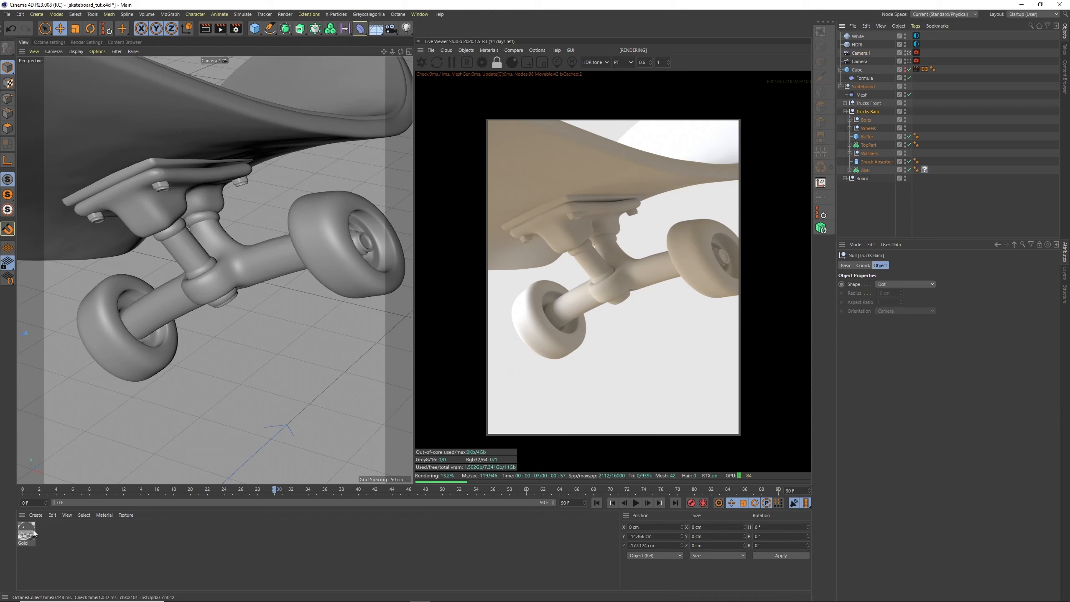
drag(866, 168, 867, 169)
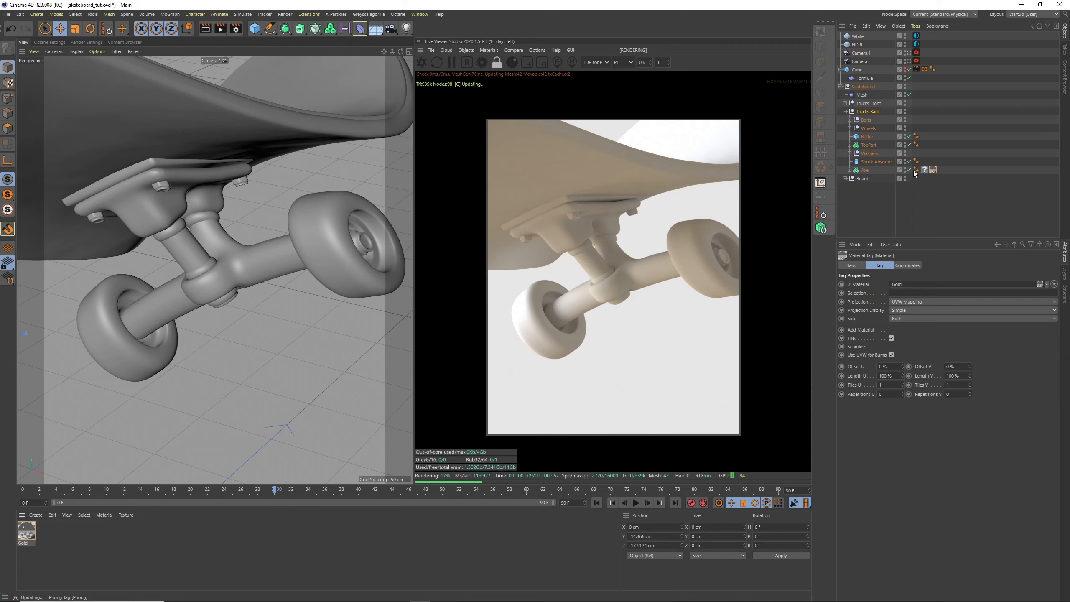
click(889, 198)
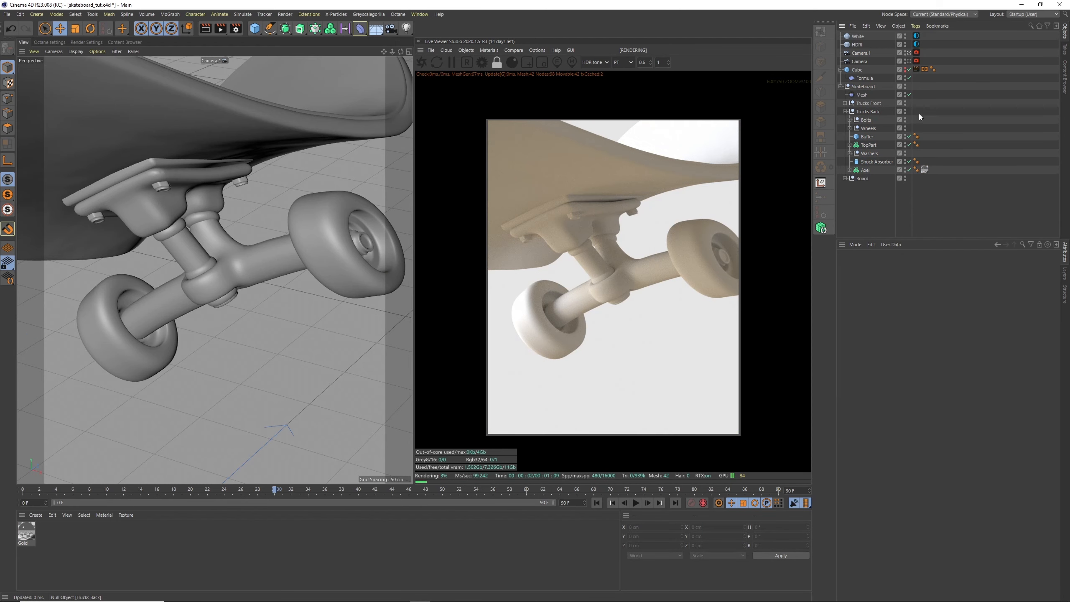
click(846, 103)
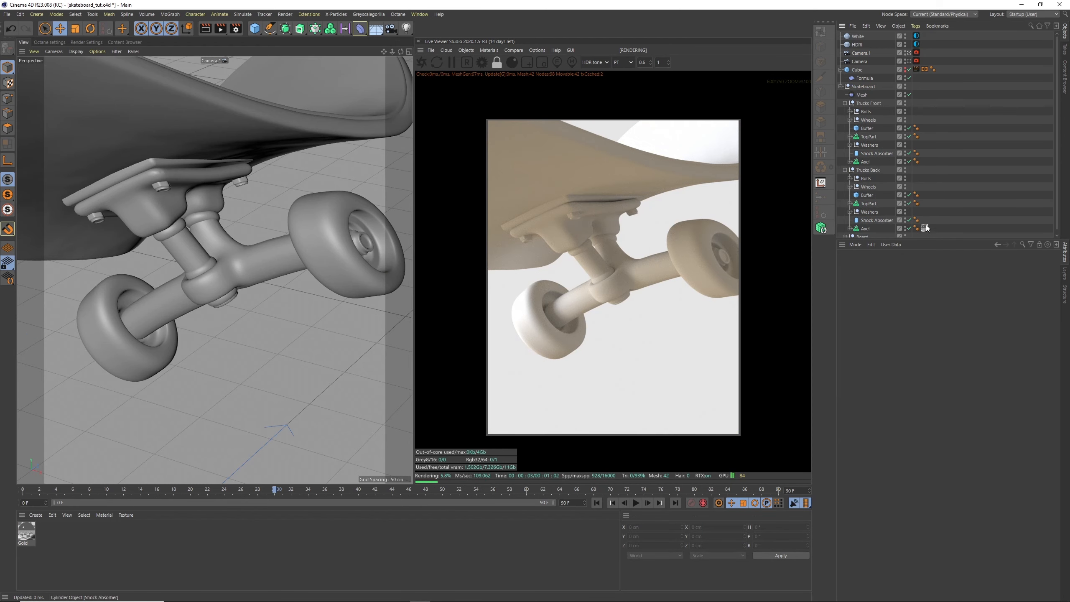
drag(926, 164, 925, 162)
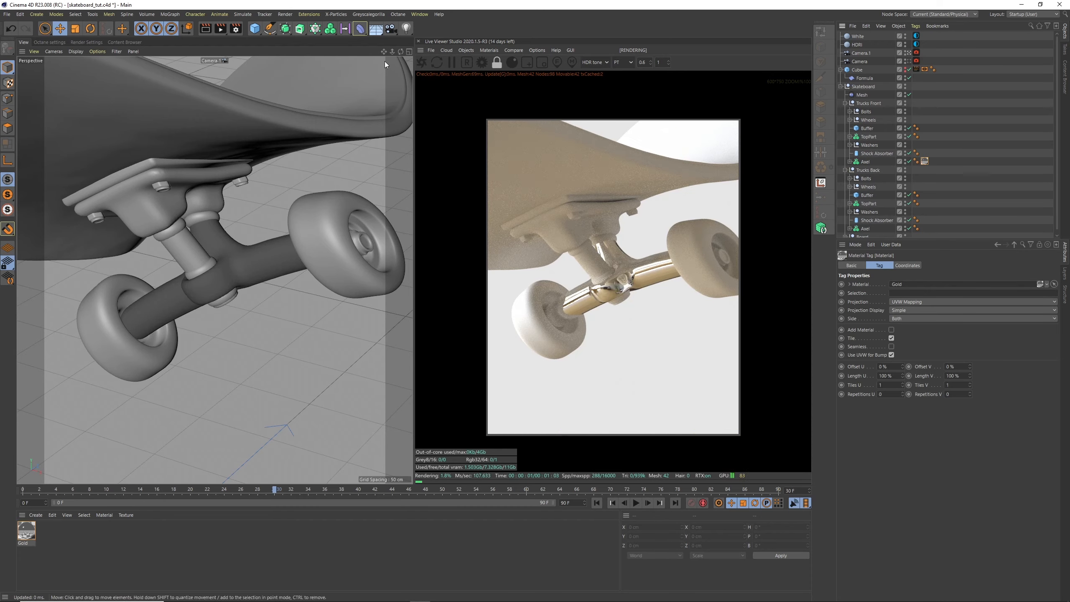
- Set the Gold material's specular color to hue 42°, saturation 43 % and value 72 %
drag(400, 52, 396, 62)
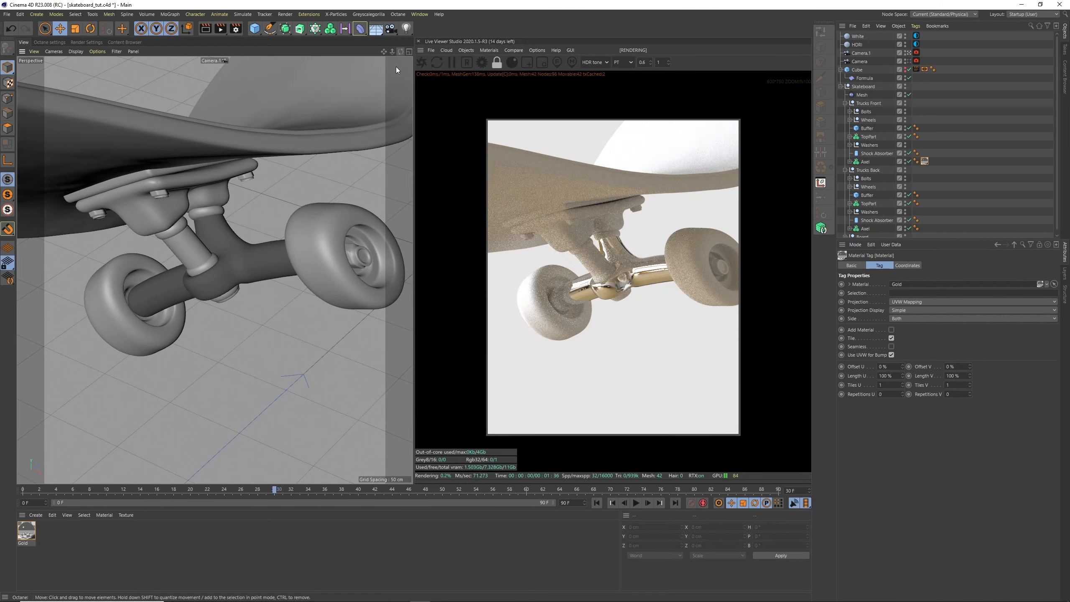
double_click(26, 530)
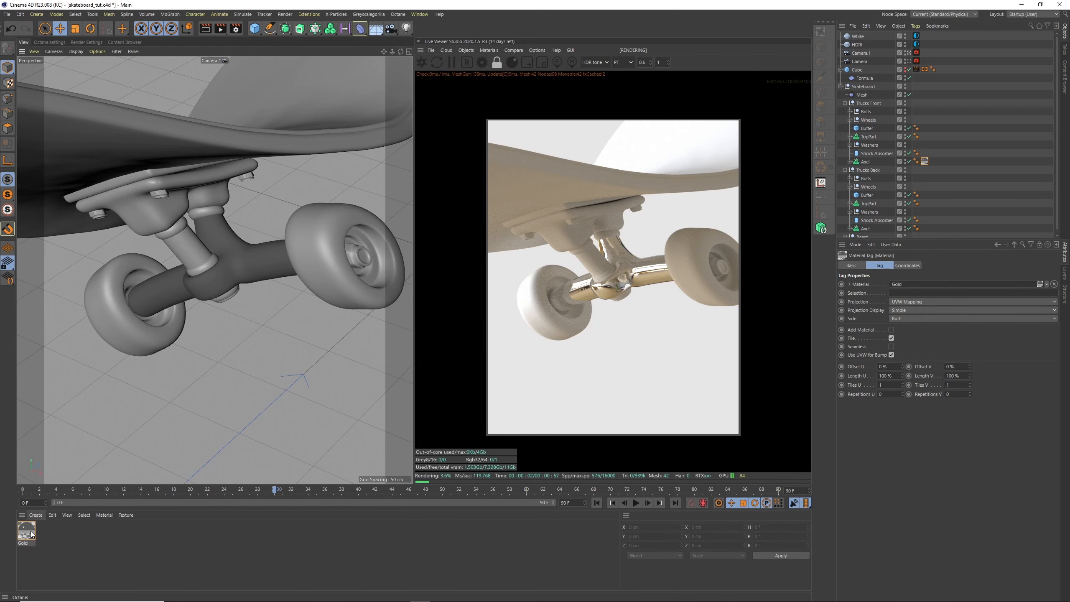
click(148, 187)
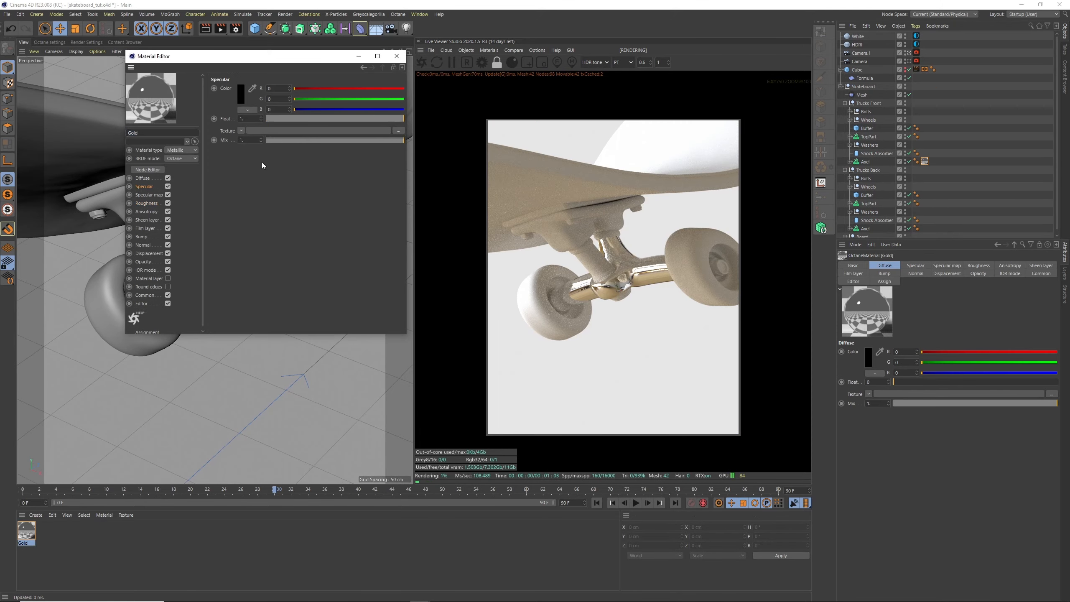
click(241, 98)
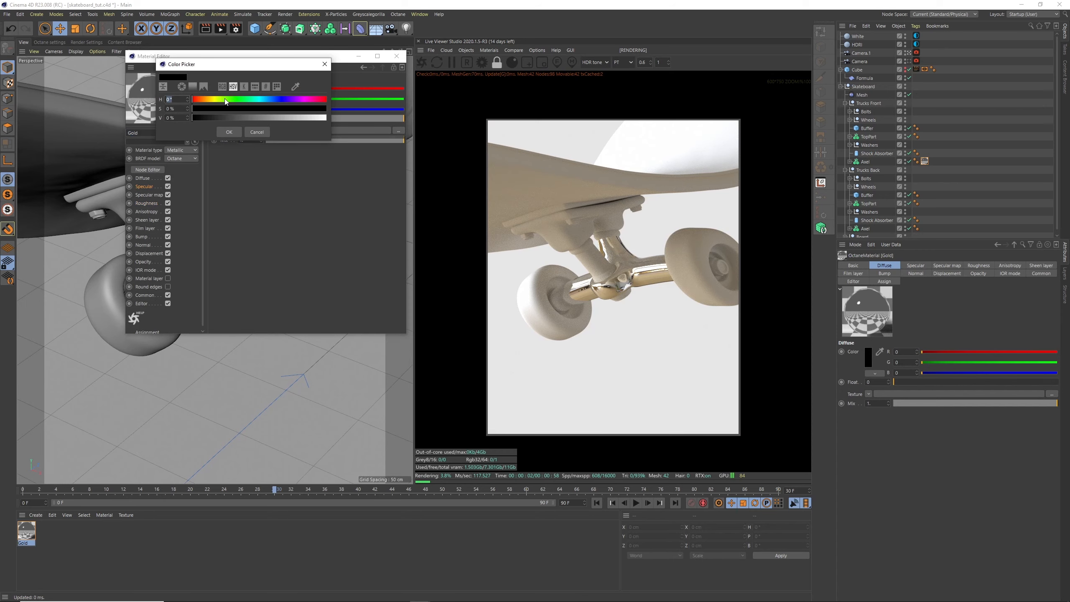
drag(250, 111, 305, 118)
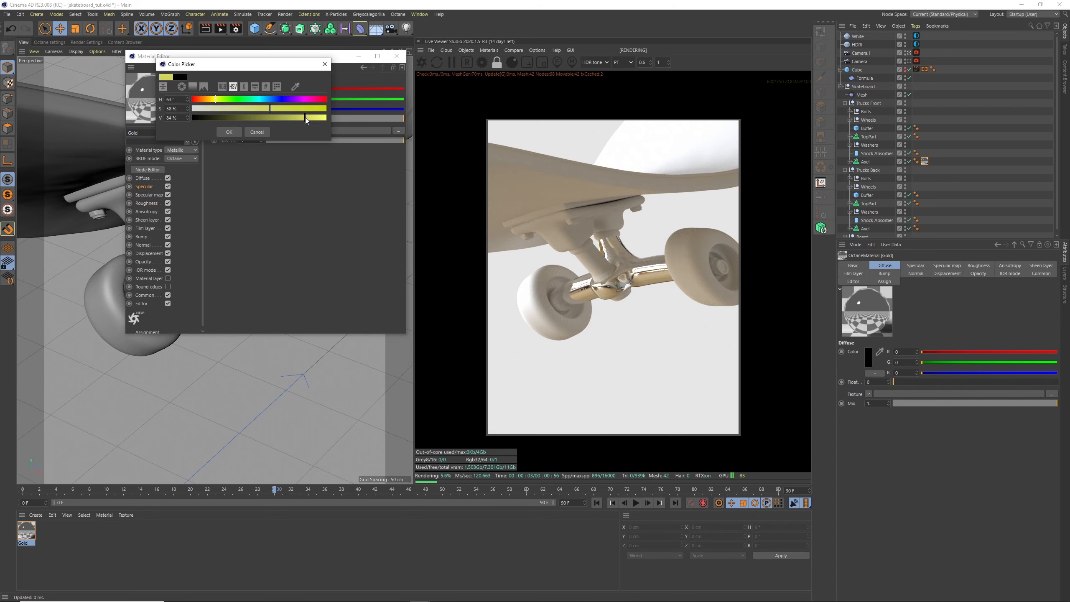
drag(212, 105, 211, 102)
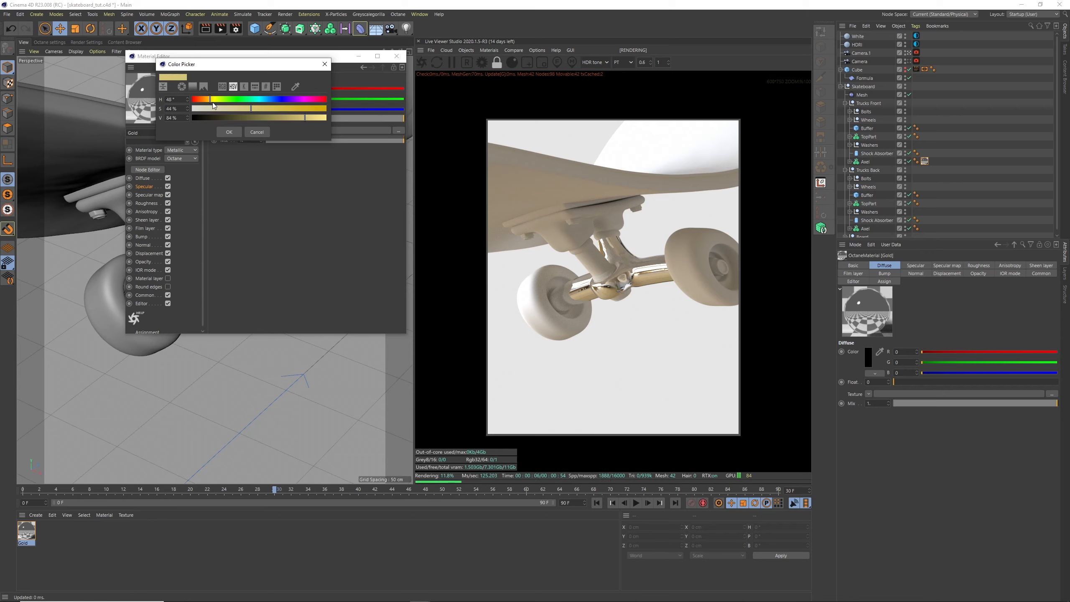
drag(283, 117, 289, 118)
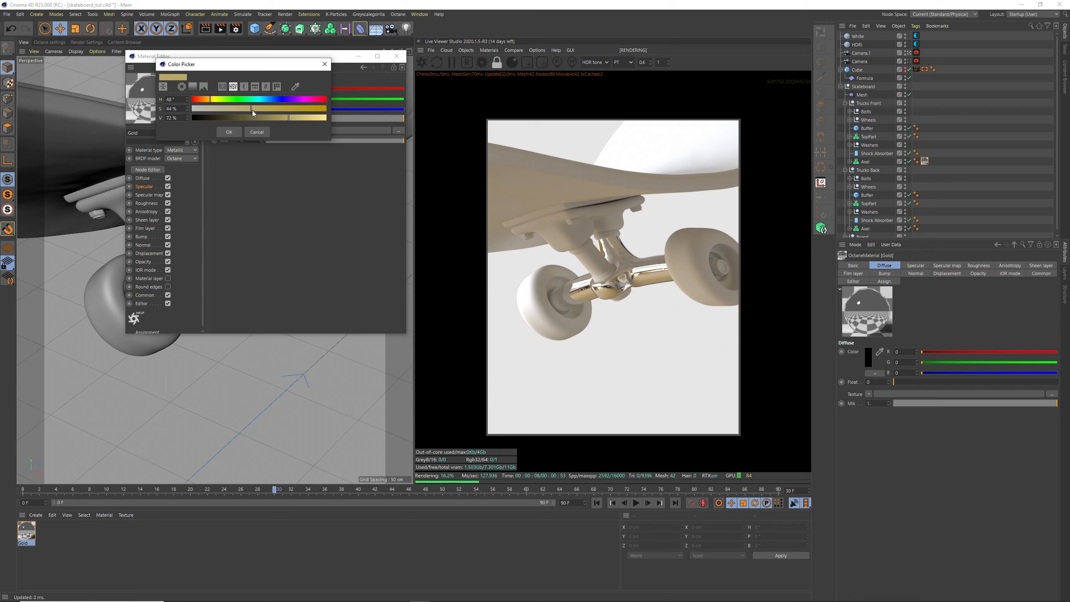
drag(210, 102, 208, 104)
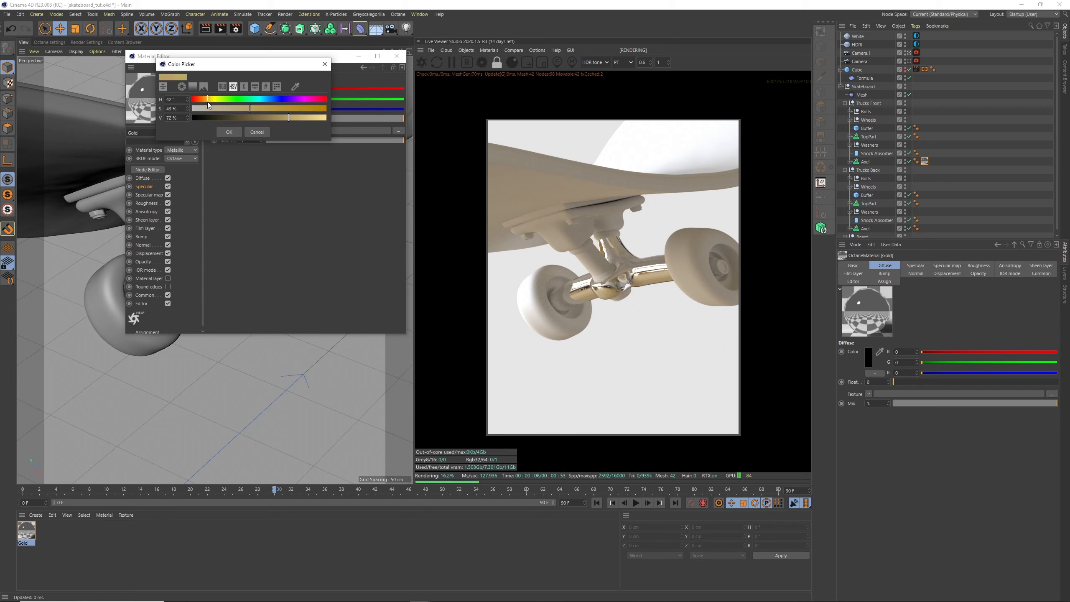
click(228, 132)
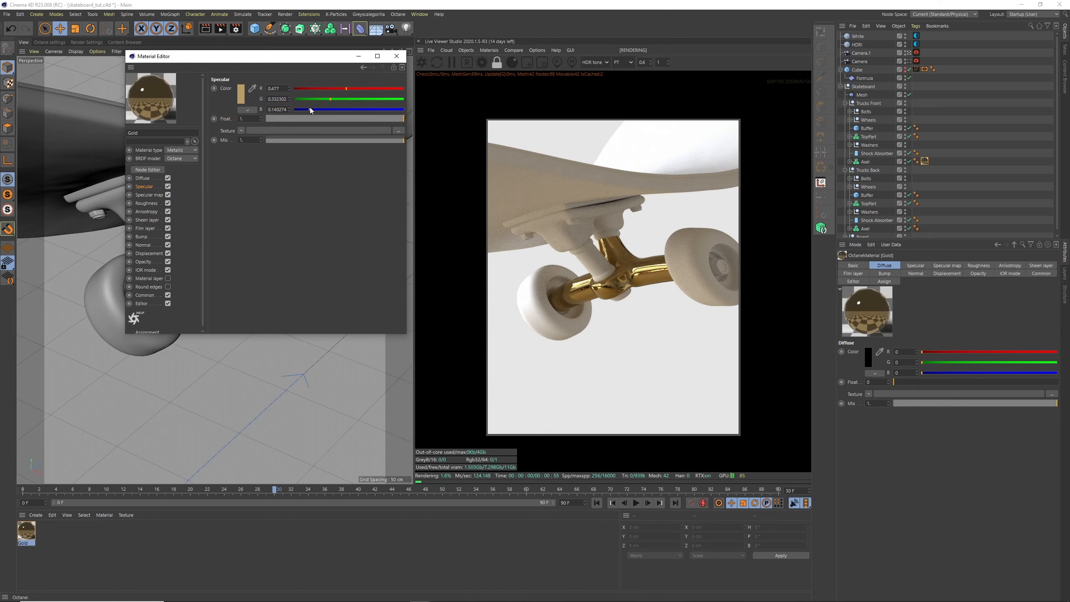
- Brighten the Gold specular color to about RGB 0.73, 0.56, 0.22 and set the roughness float to about 0.18
click(240, 93)
drag(290, 112, 300, 112)
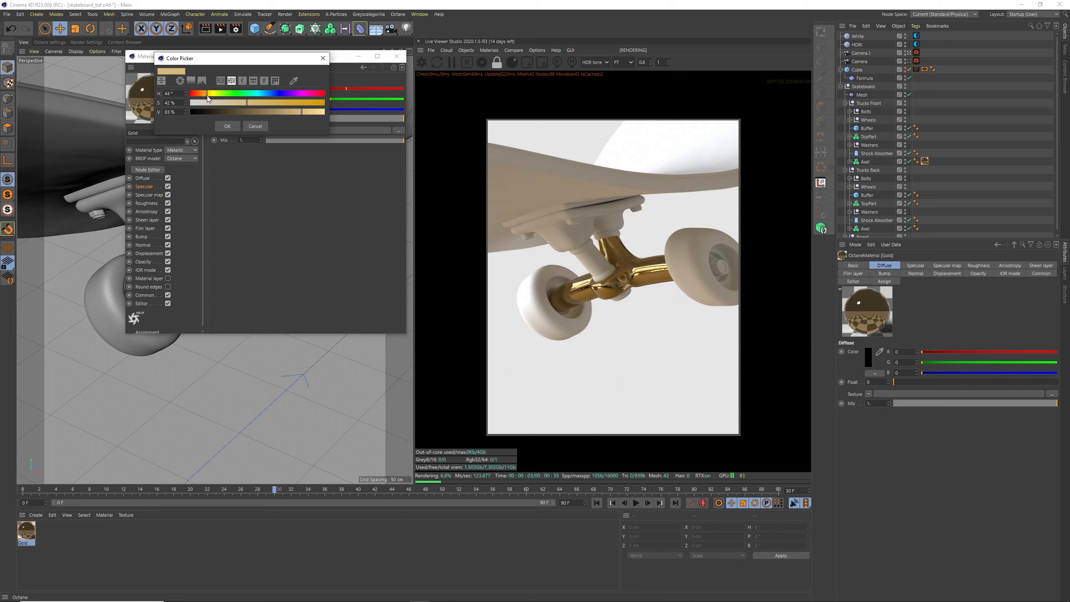
drag(305, 112, 308, 112)
click(232, 127)
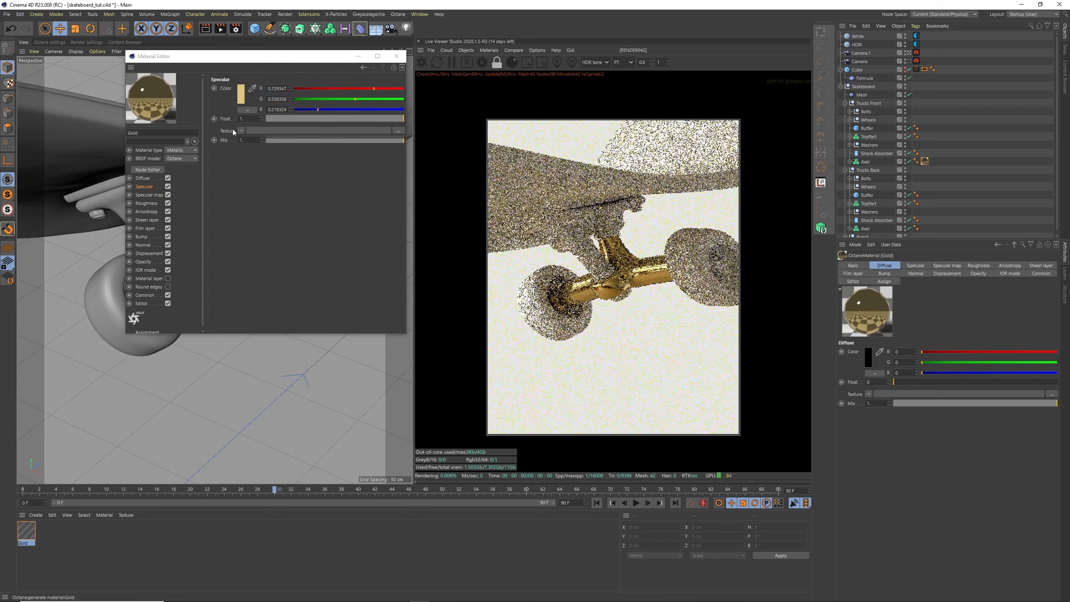
click(145, 203)
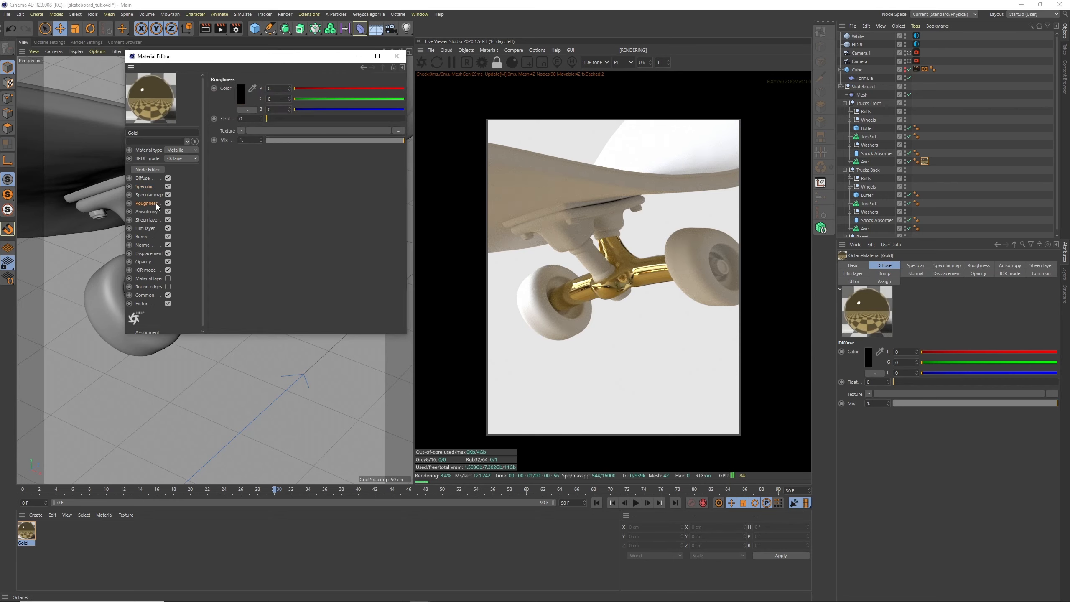
drag(274, 118, 291, 124)
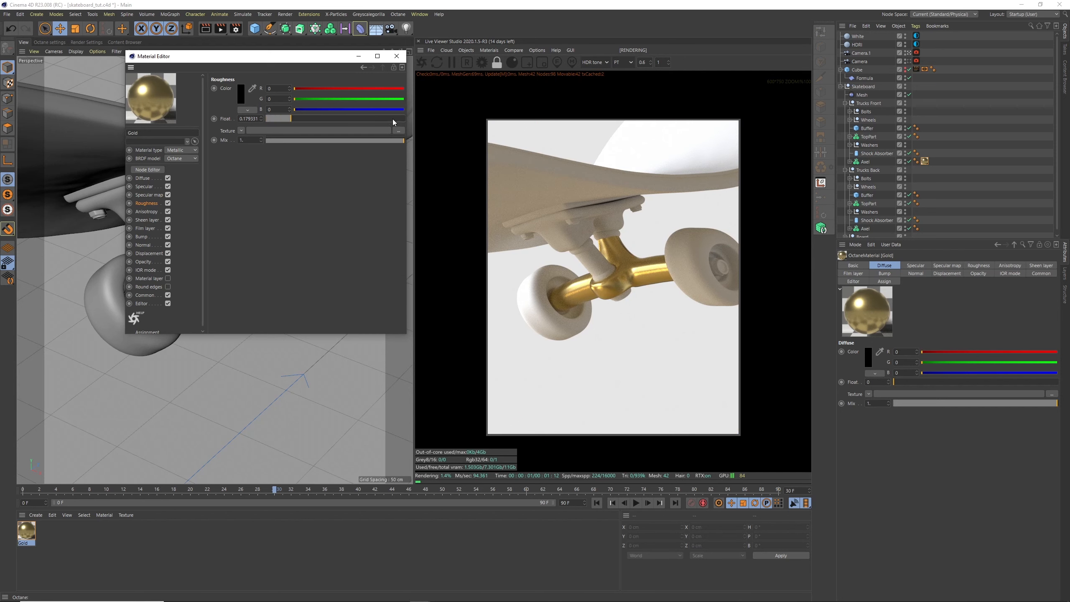
- Lighten the Gold specular color to hue 44°, saturation 21 % and value 95 %
click(150, 188)
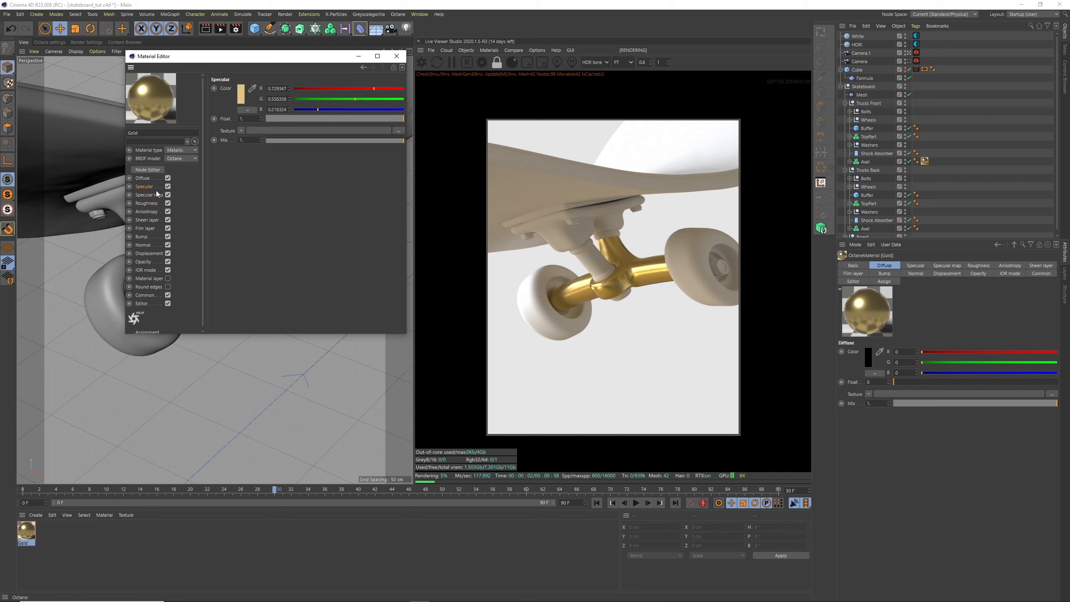
click(240, 94)
drag(316, 112, 320, 110)
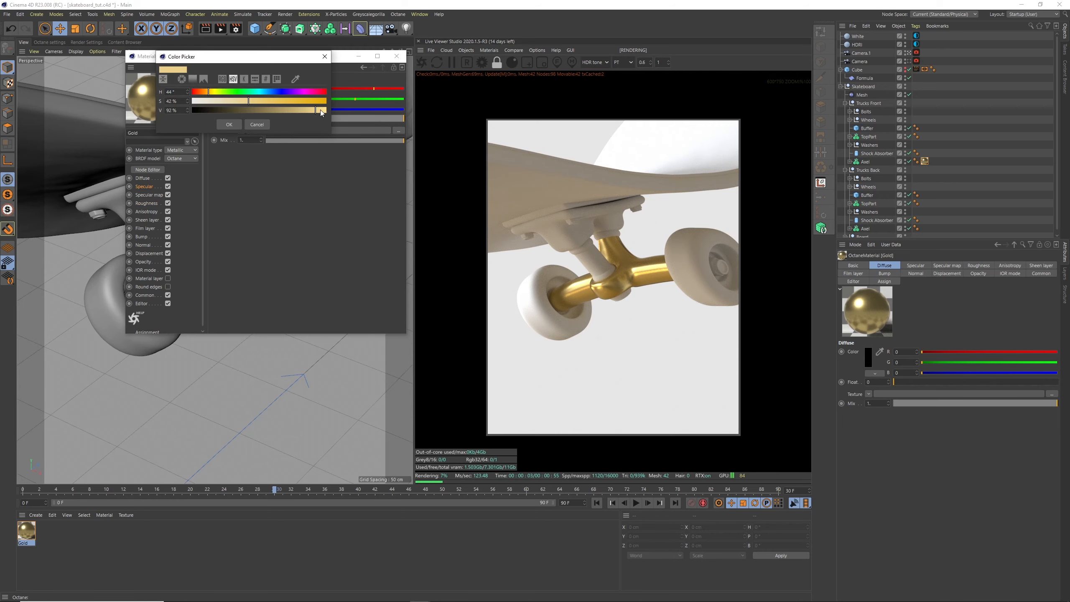
click(229, 124)
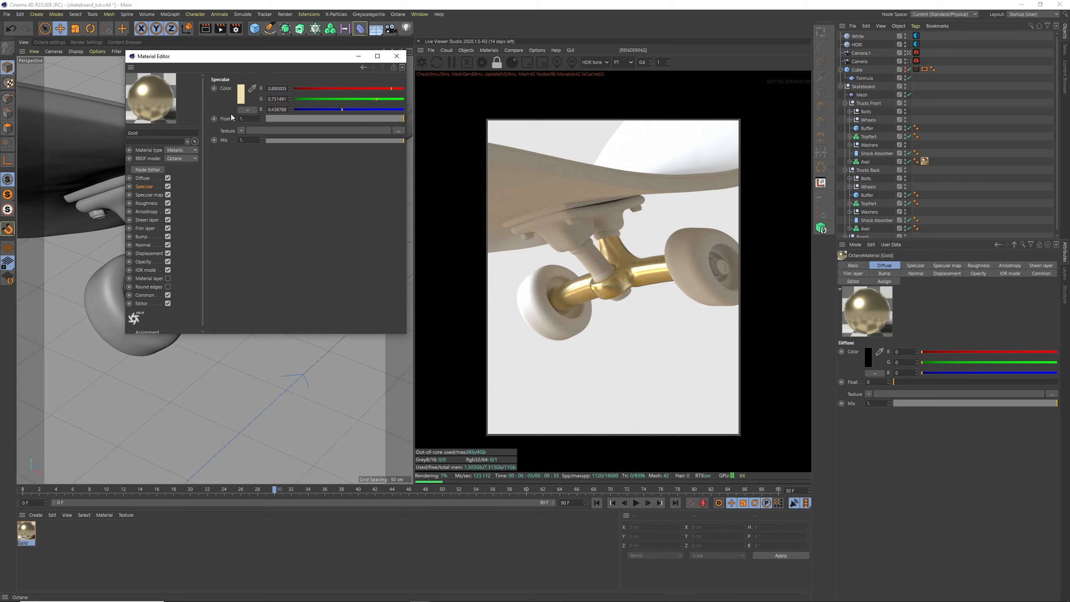
click(241, 93)
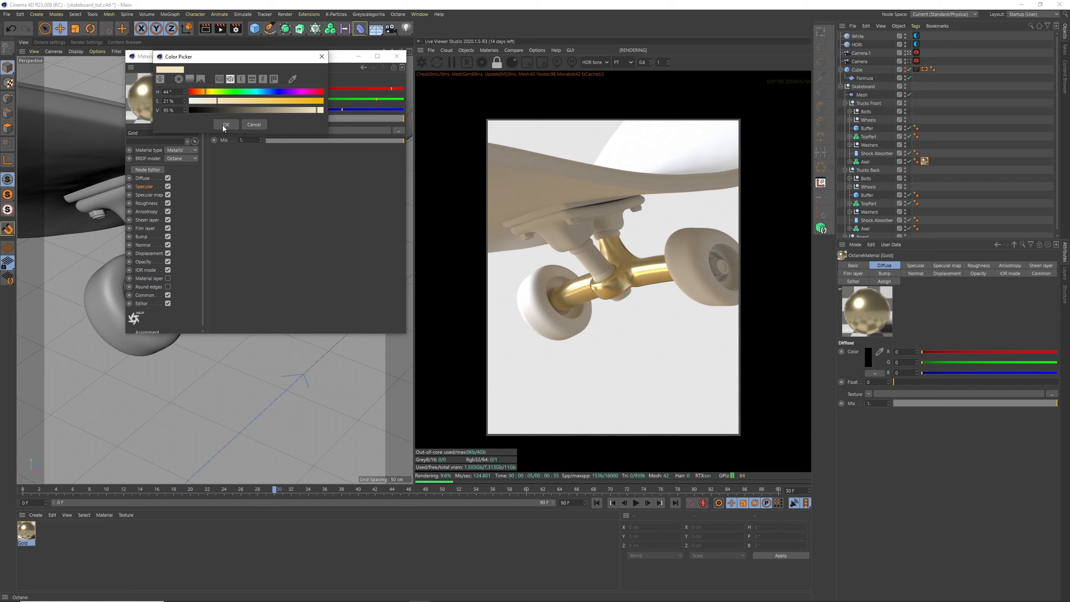
click(224, 126)
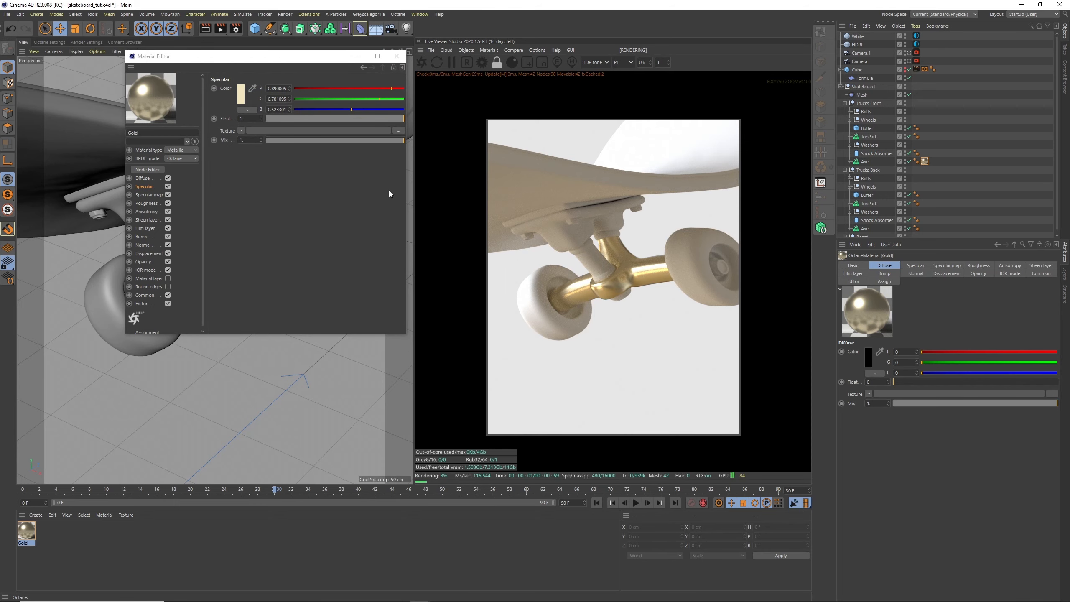
- Set the Gold material's roughness float to about 0.116 and close the Material Editor
click(148, 204)
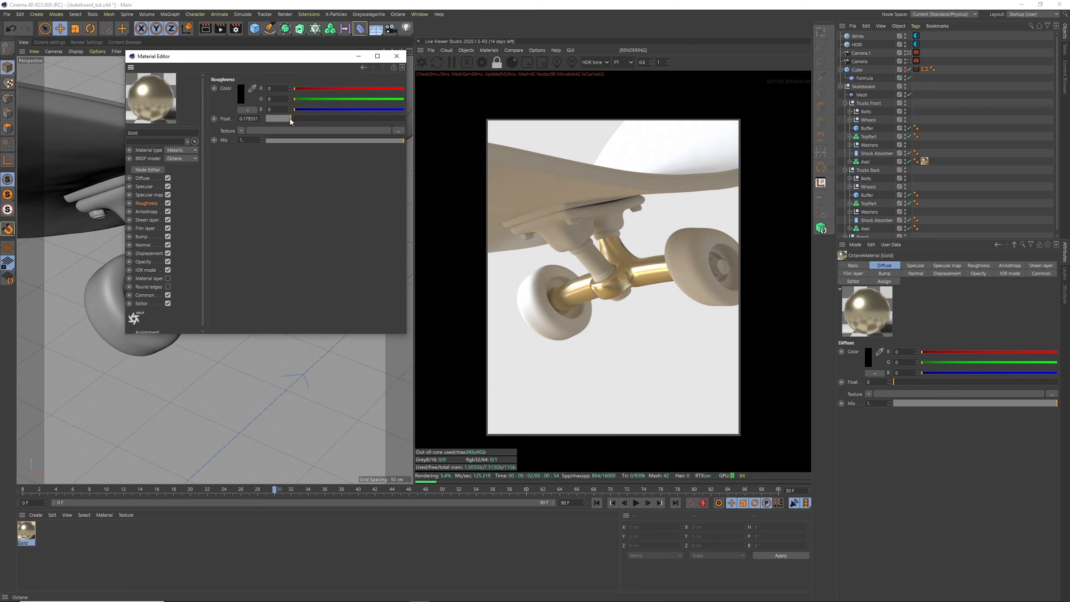
drag(289, 119, 281, 120)
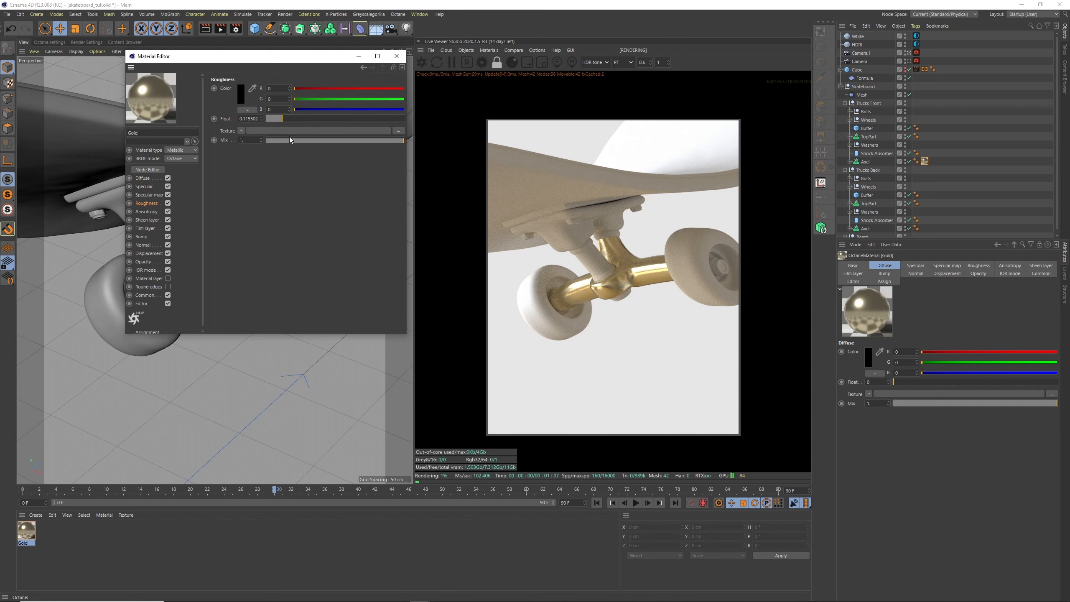
click(396, 56)
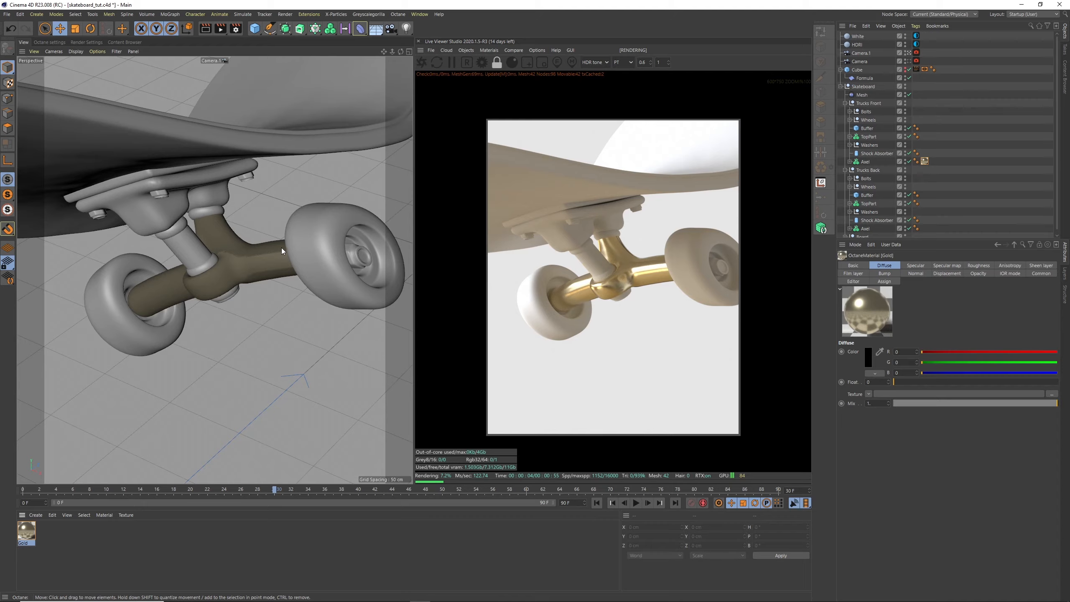
- Apply the Gold material to the front truck's shock absorber and baseplate bolts
mouse_move(281, 247)
alt+mouse_down()
mouse_move(261, 258)
mouse_move(271, 230)
alt+mouse_up()
scroll(266, 238, up, 3)
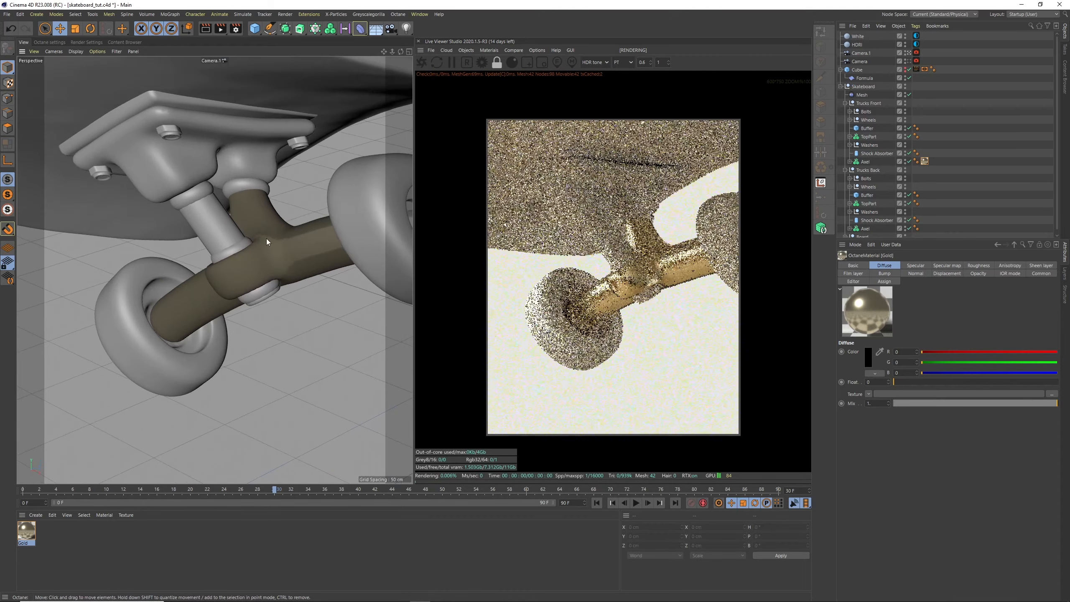
drag(25, 531, 207, 206)
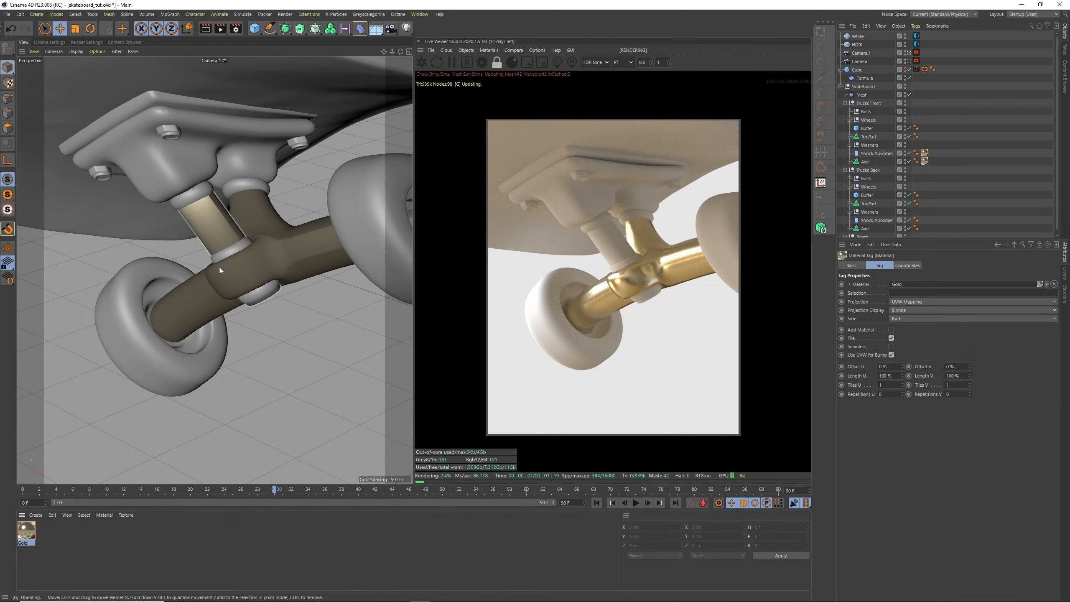
drag(110, 214, 100, 175)
drag(26, 533, 172, 131)
drag(123, 394, 294, 149)
- Apply the Gold material to the back truck's axle, shock absorber and a baseplate bolt
alt+drag(185, 196, 260, 152)
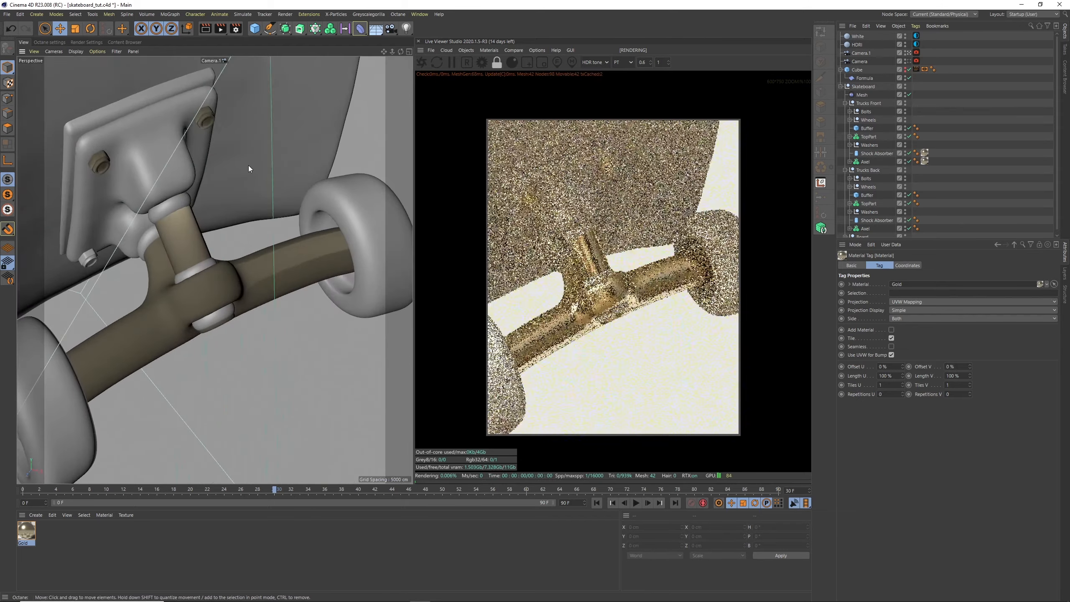
alt+drag(327, 199, 145, 268)
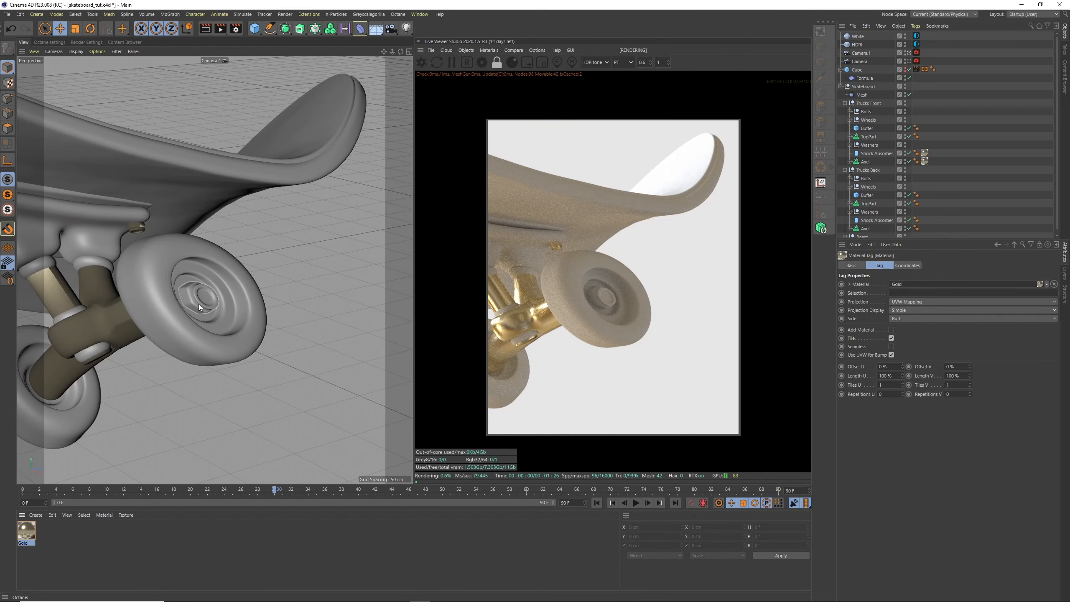
alt+drag(199, 304, 423, 285)
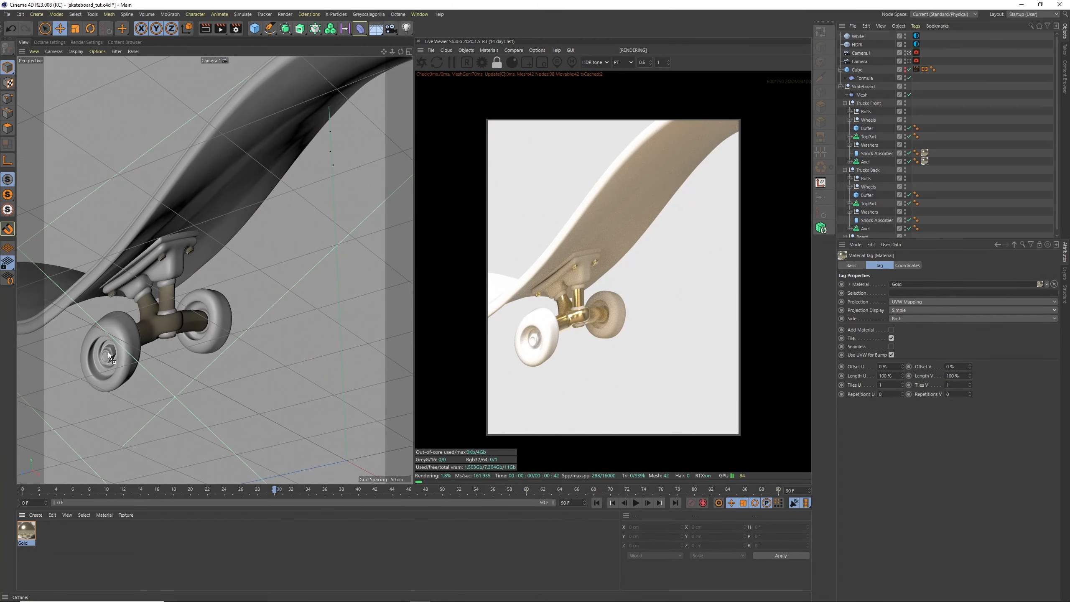
alt+drag(328, 219, 171, 368)
scroll(297, 294, up, 3)
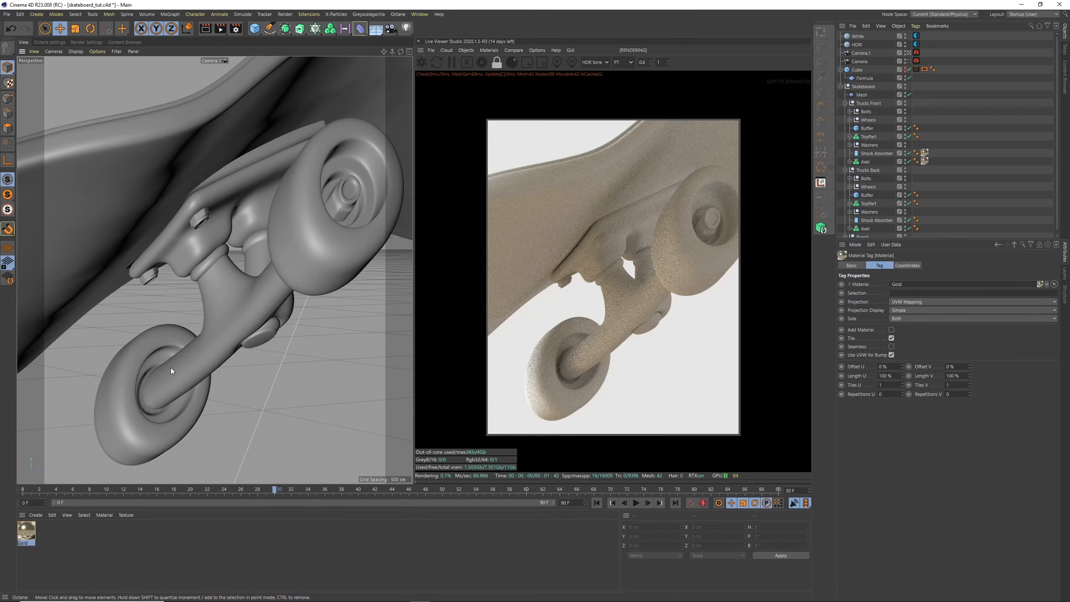
drag(26, 536, 258, 253)
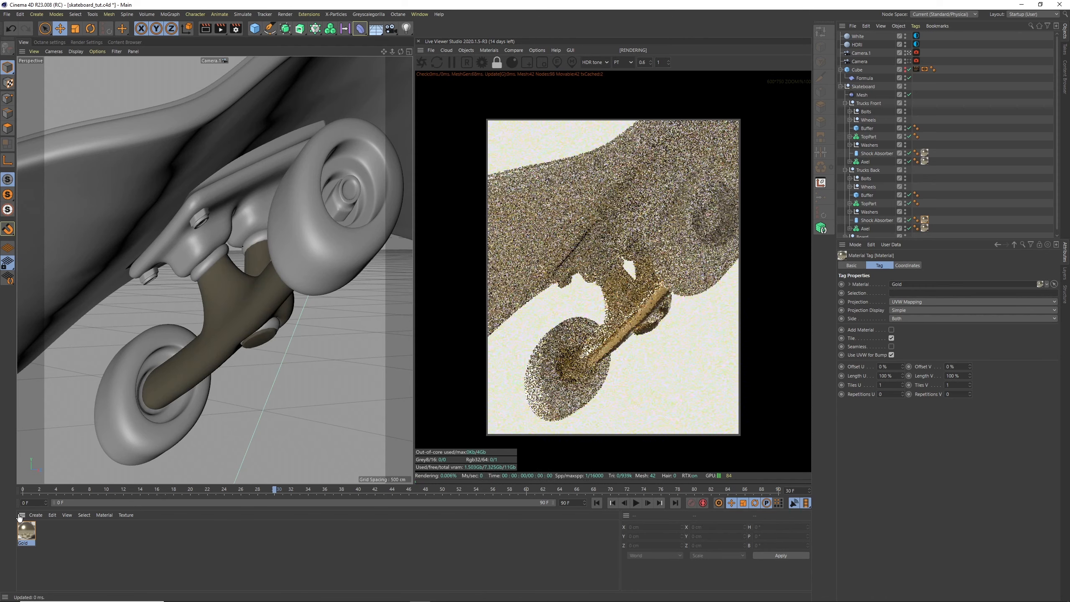
drag(151, 269, 151, 274)
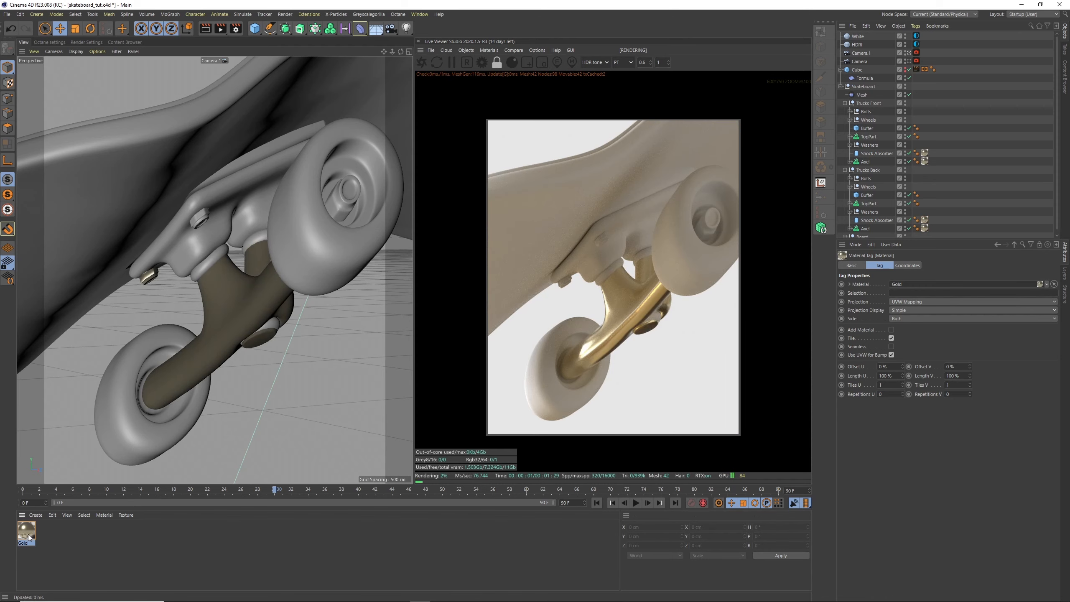
- Apply the Gold material to the truck bolts and to the TopPart of both the back and front trucks
drag(26, 535, 201, 220)
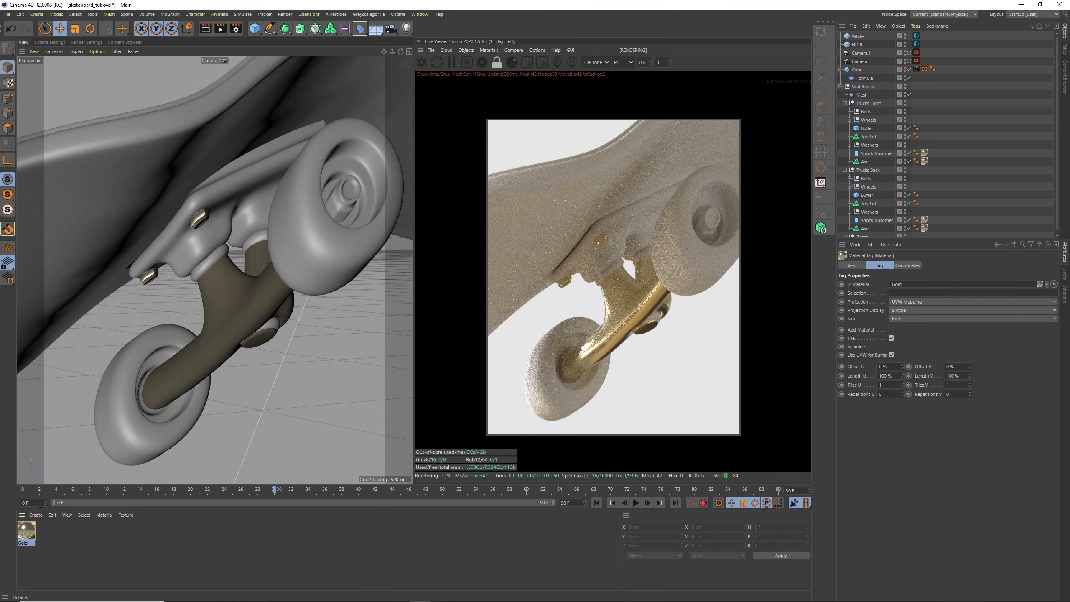
drag(103, 418, 216, 228)
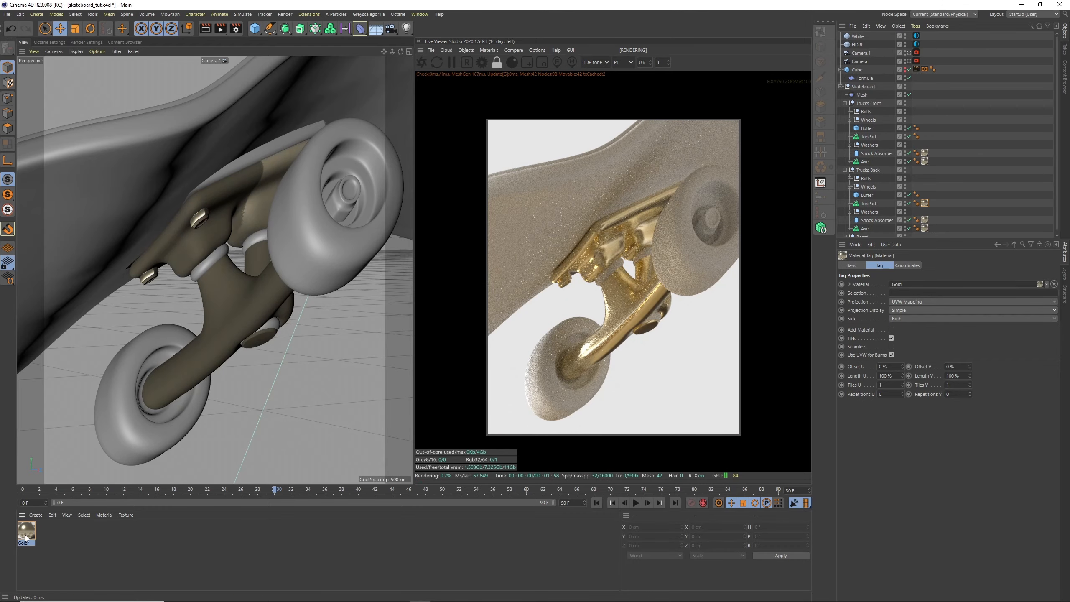
drag(347, 202, 204, 238)
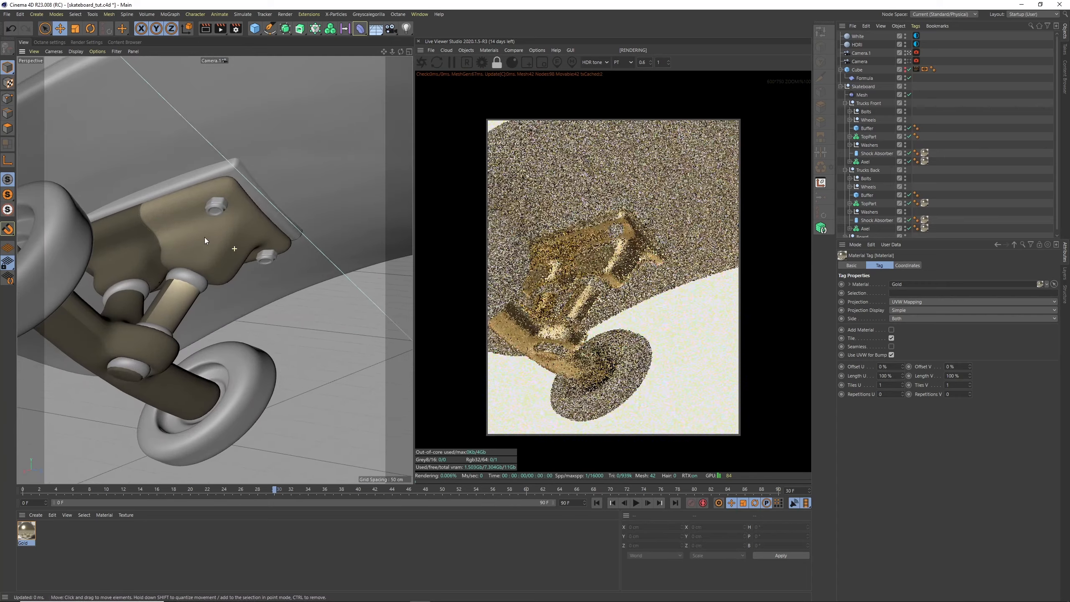
drag(141, 346, 217, 209)
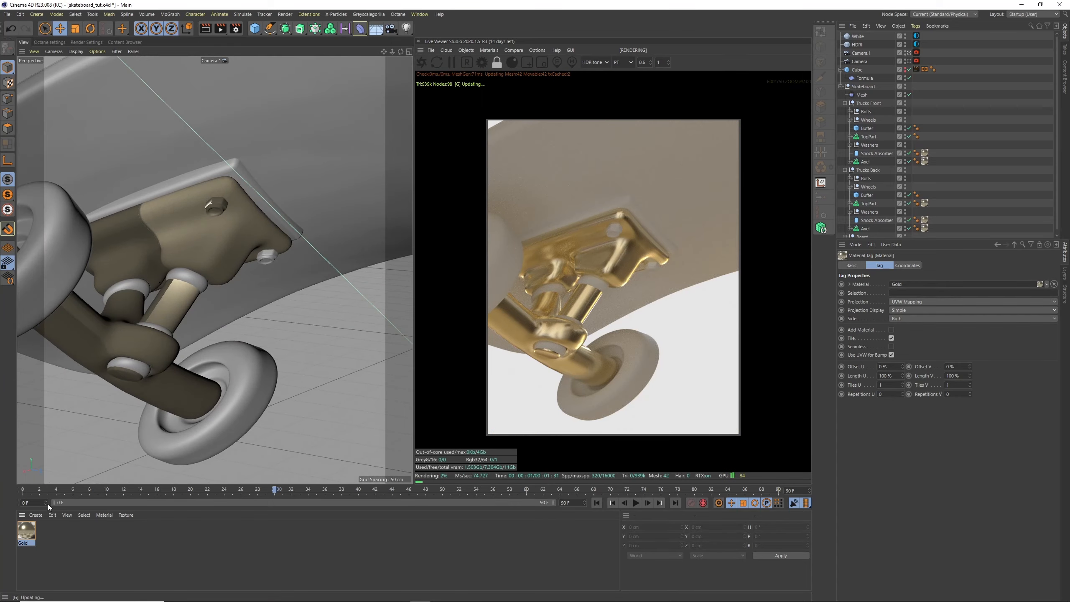
drag(26, 530, 291, 291)
- Apply the Gold material to the Screws group under Board and check it through the other camera at a later frame
click(409, 52)
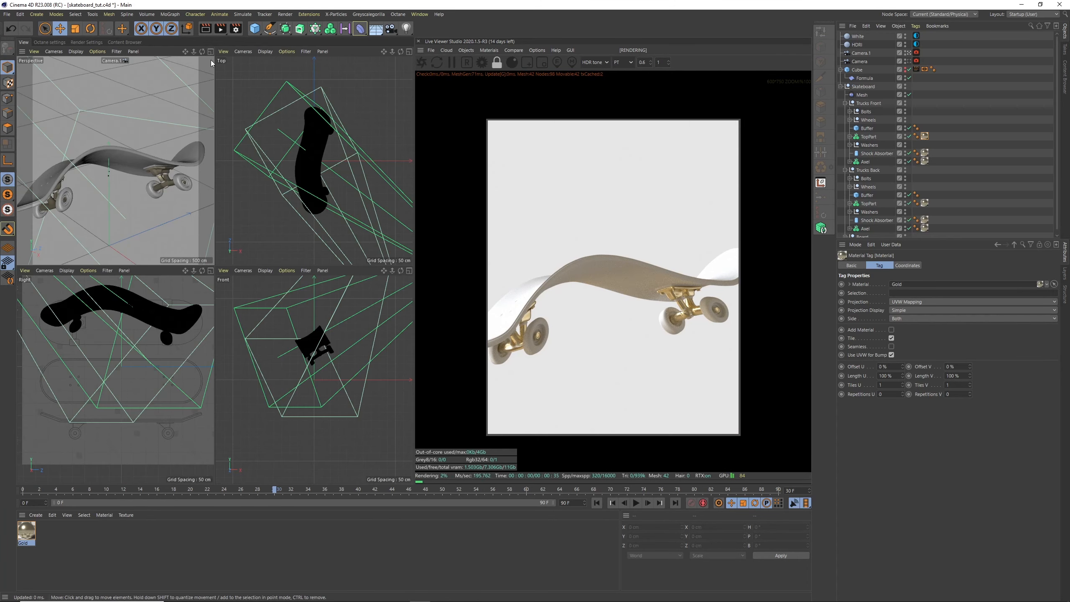
click(908, 61)
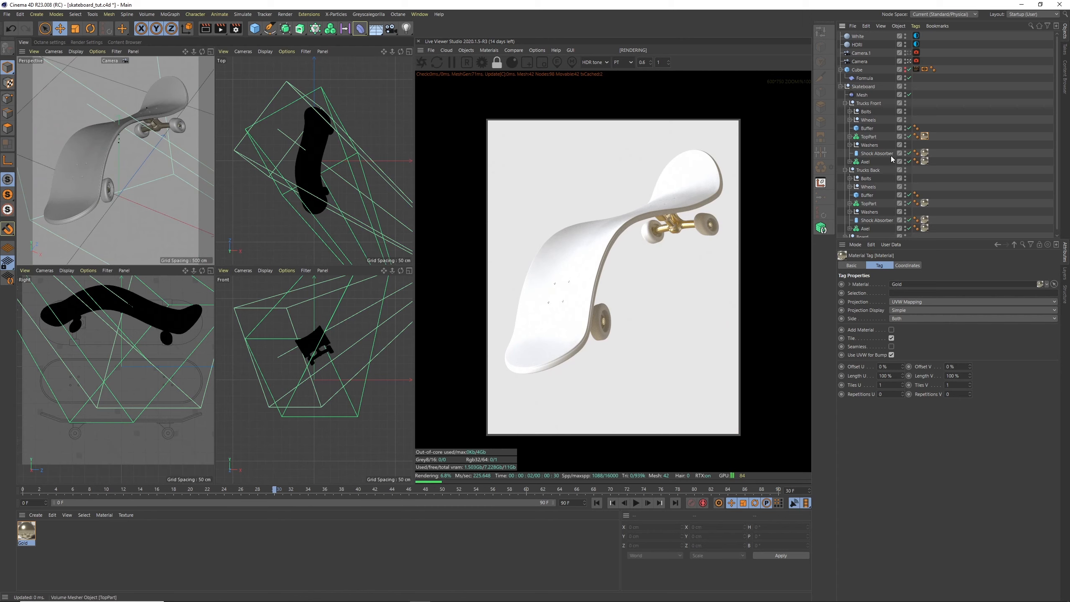
click(845, 103)
click(845, 120)
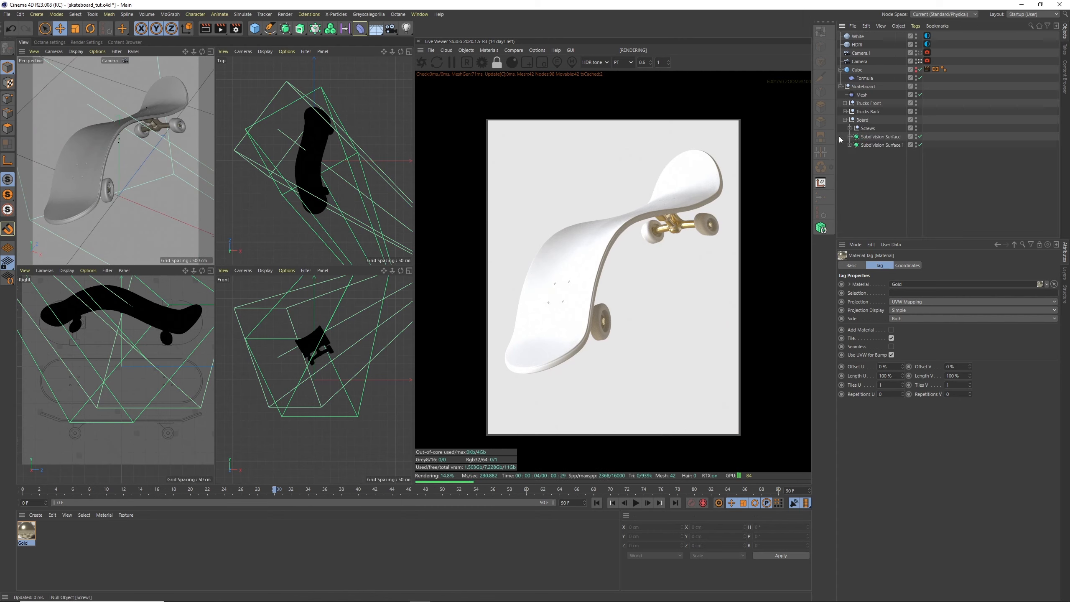
drag(864, 130, 865, 129)
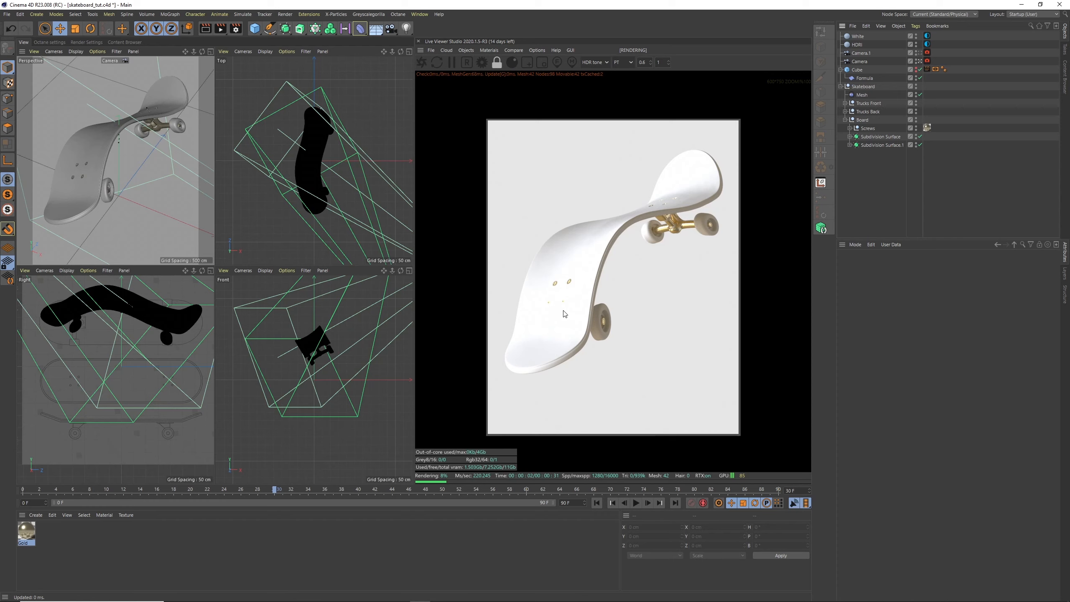
drag(276, 490, 442, 490)
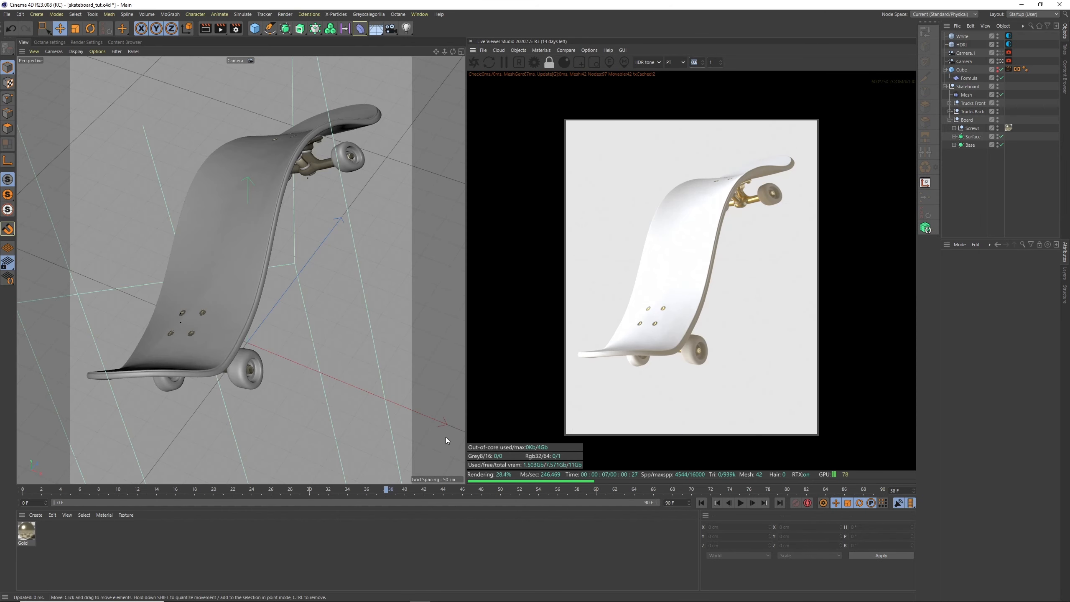
- Create an Octane Glossy material and name it Wood
click(541, 50)
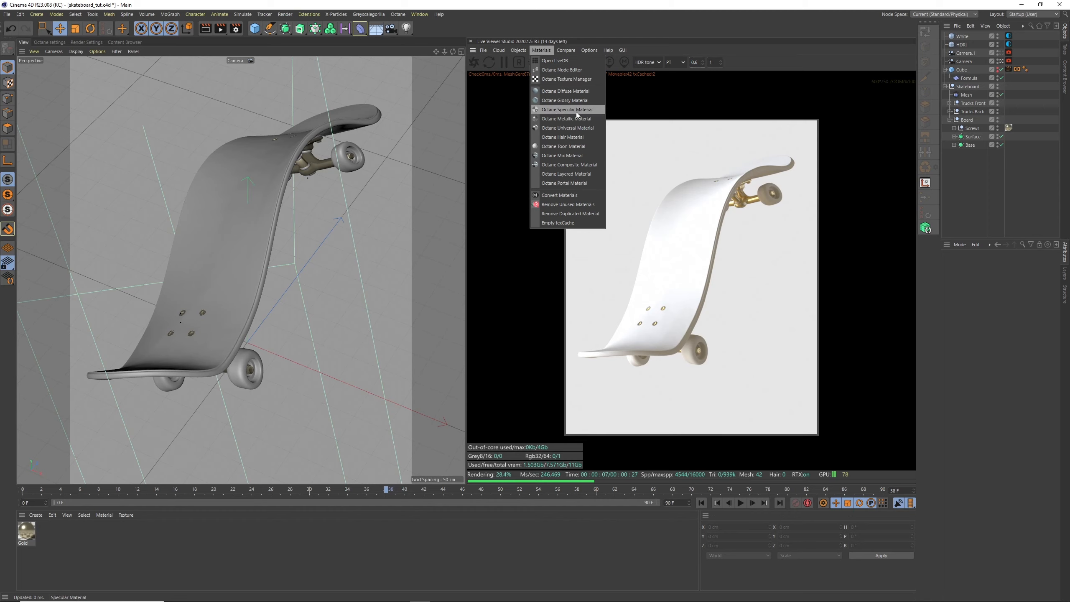
click(565, 99)
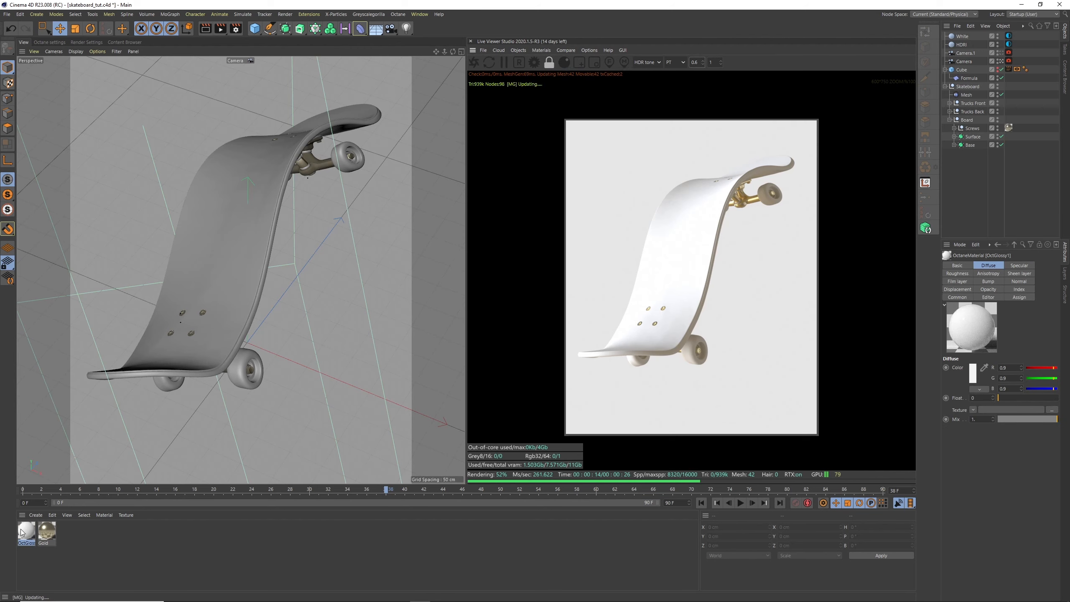
text(ood)
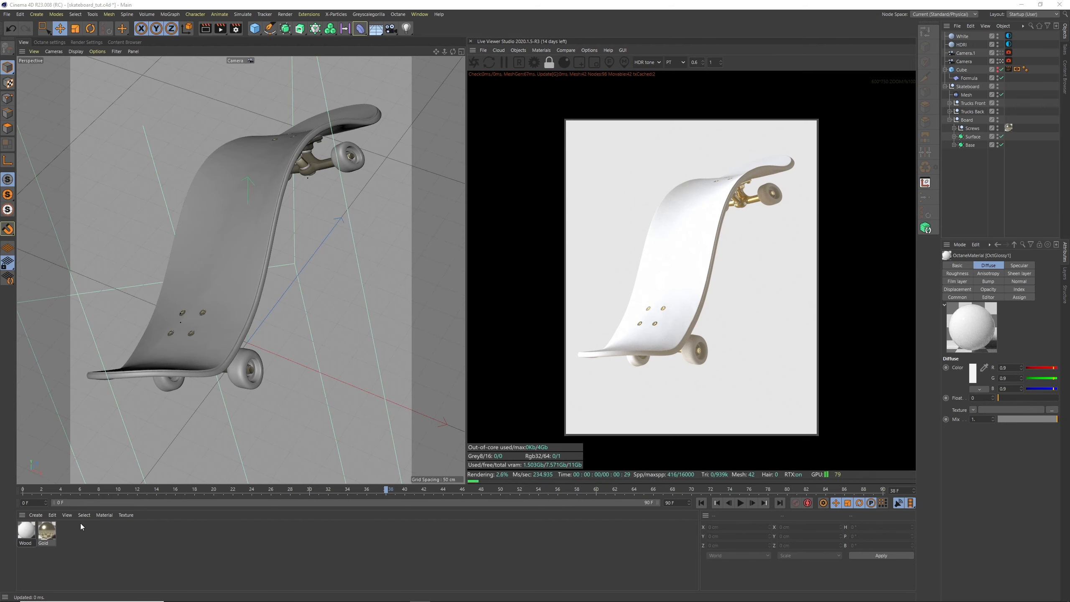
key(Return)
- Open the Wood material's node graph and add an Image texture node connected to its Diffuse channel
double_click(27, 535)
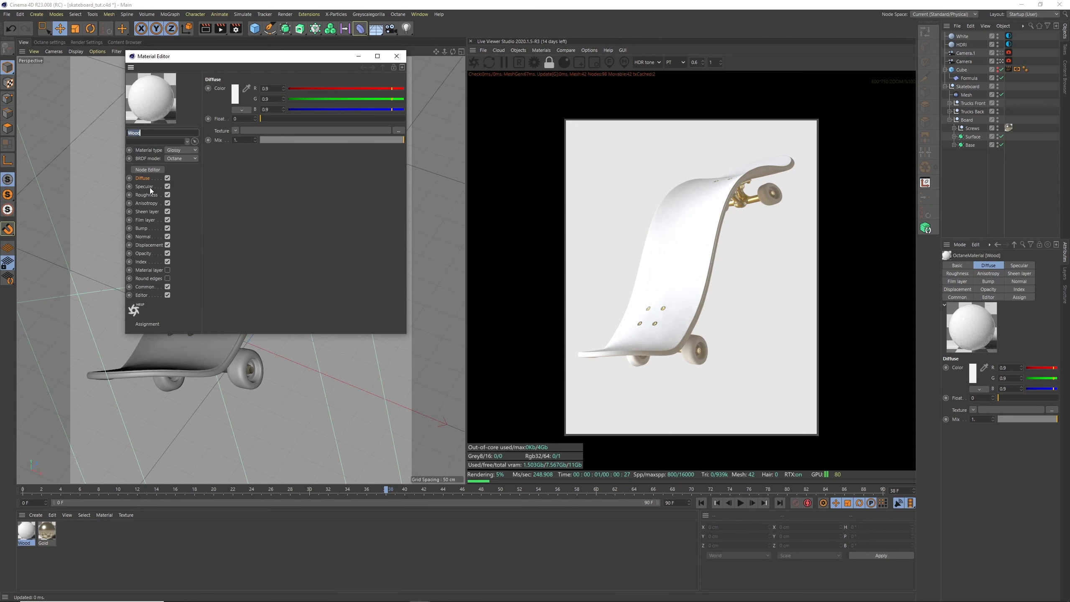
click(147, 169)
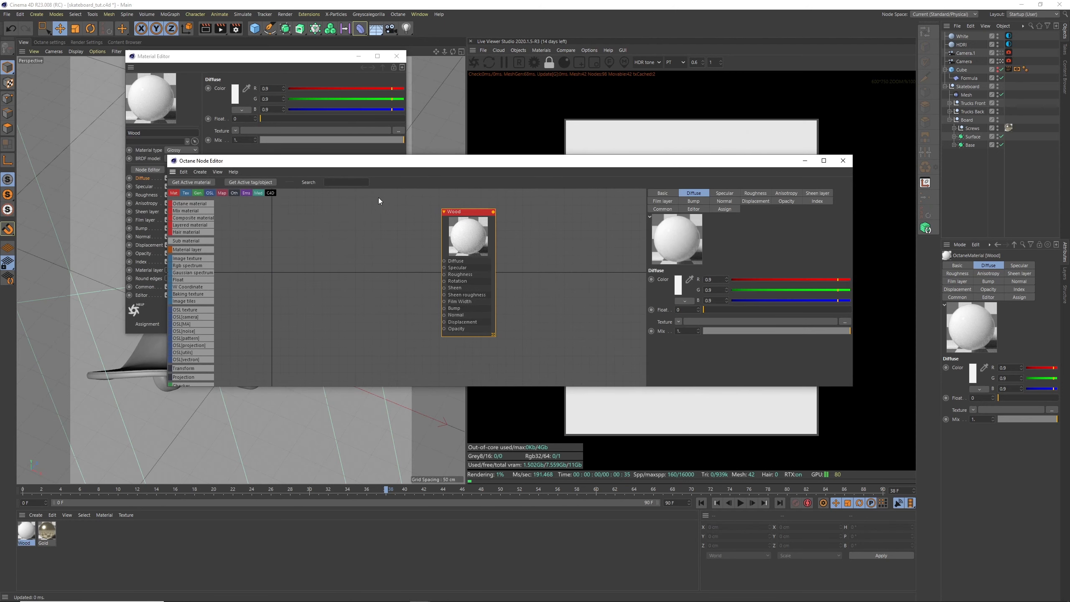
text(image)
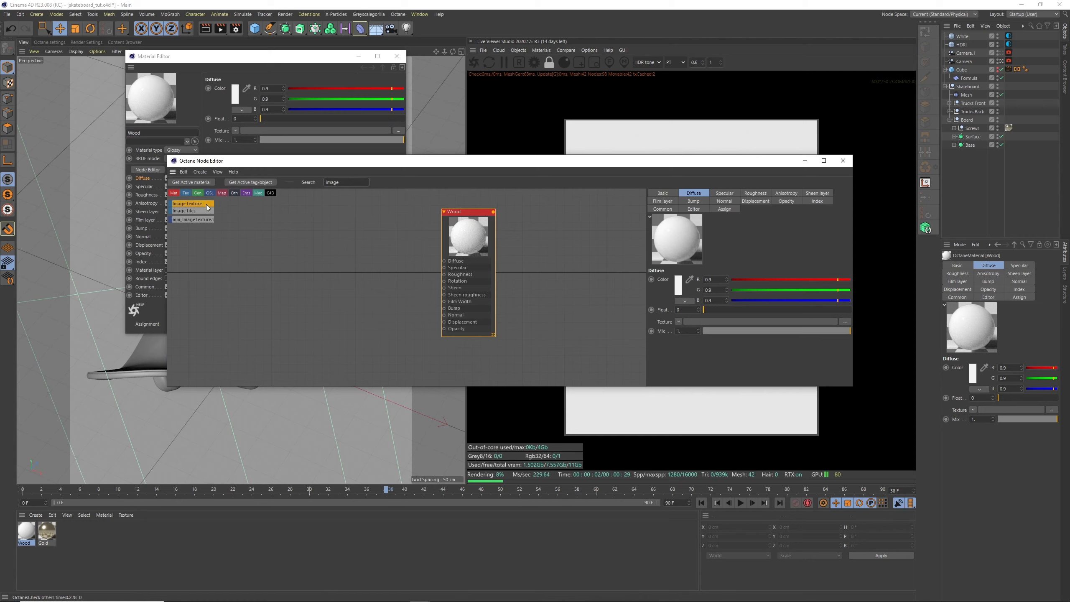
drag(221, 209, 444, 261)
drag(332, 248, 331, 232)
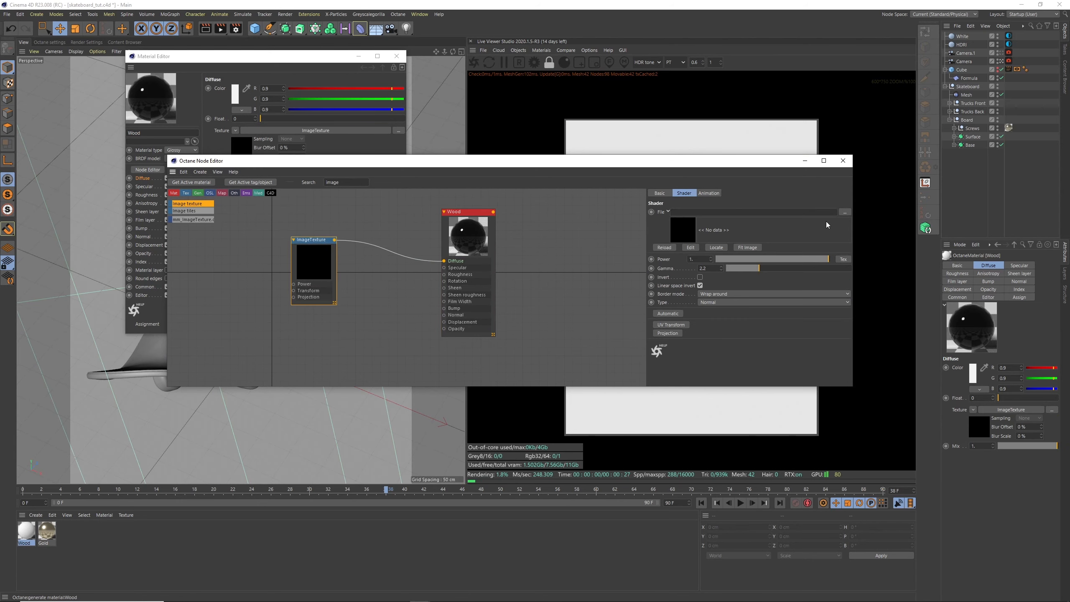
- Load the WoodFlooringMahoganyAfricanSanded001_COL_3K image into the diffuse image texture
click(845, 212)
click(312, 237)
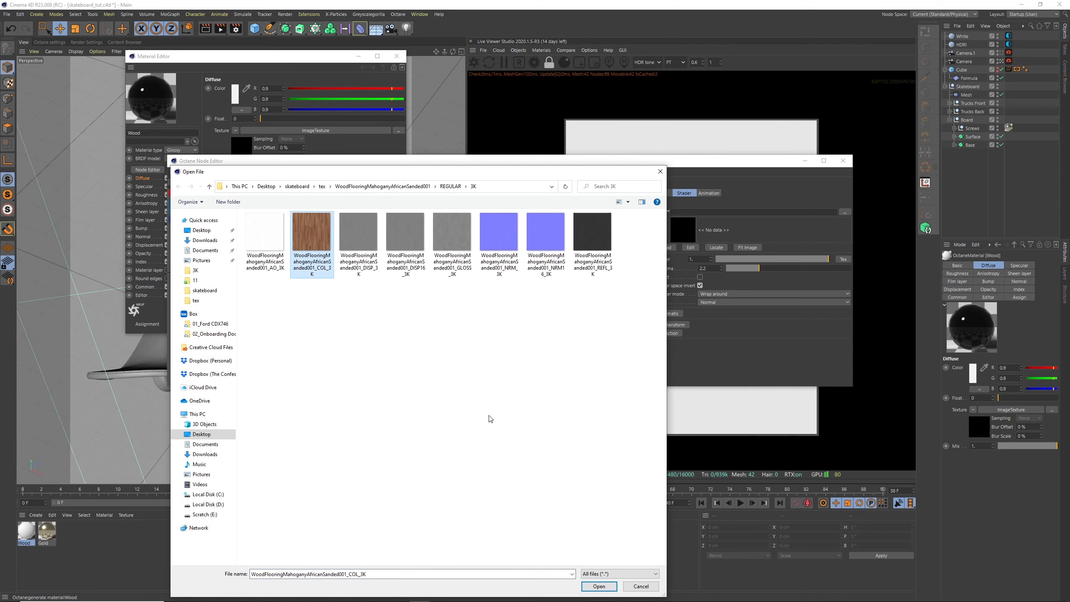
click(596, 589)
- Apply the Wood material to the Base object under Board and view the underside through Camera.1
drag(585, 165, 457, 245)
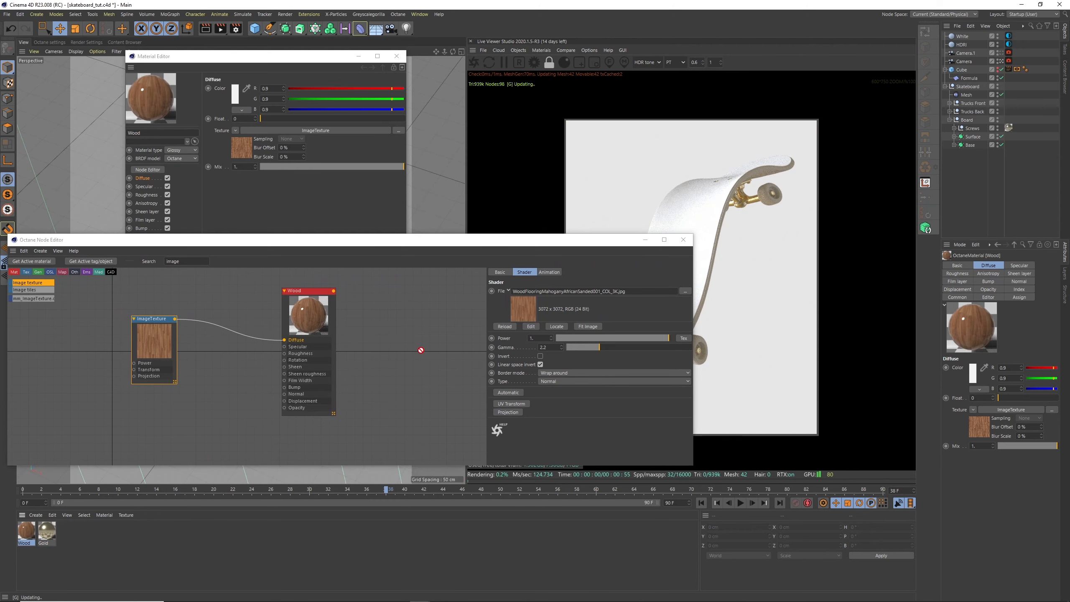
drag(968, 148, 969, 146)
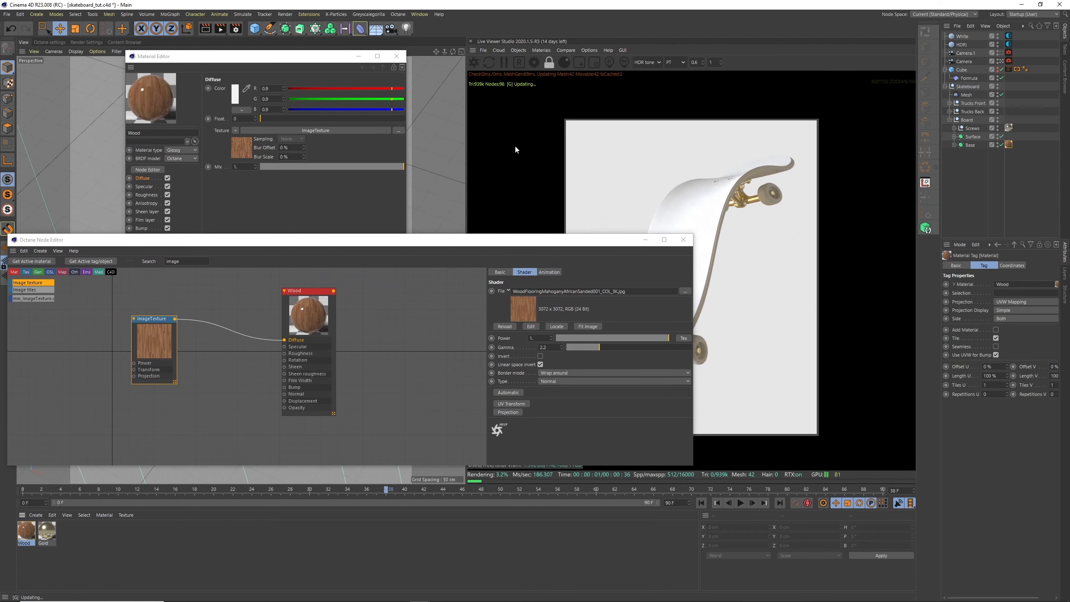
click(397, 56)
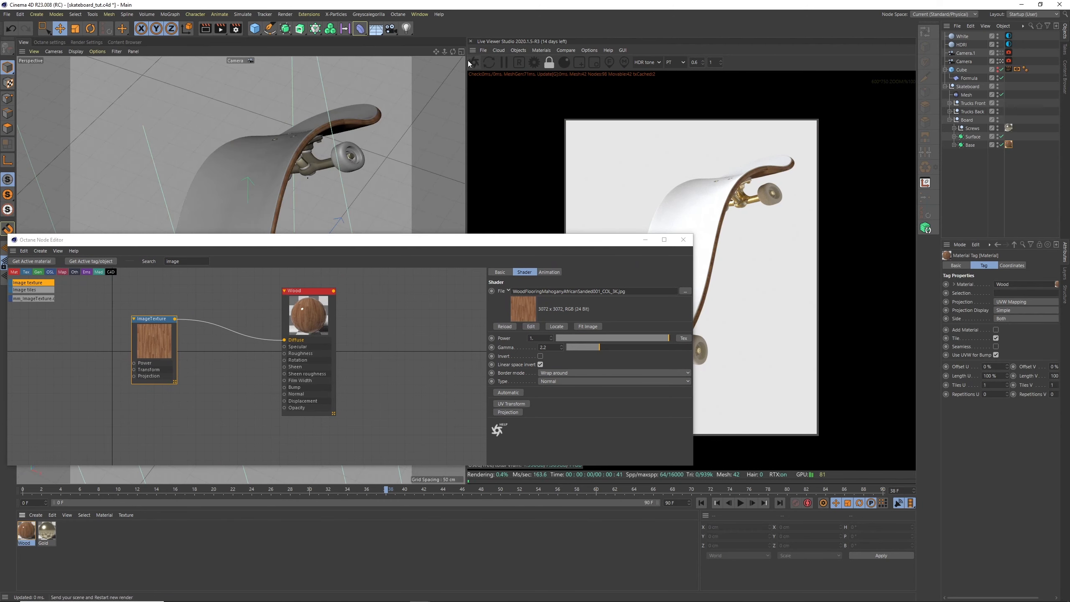
click(1001, 53)
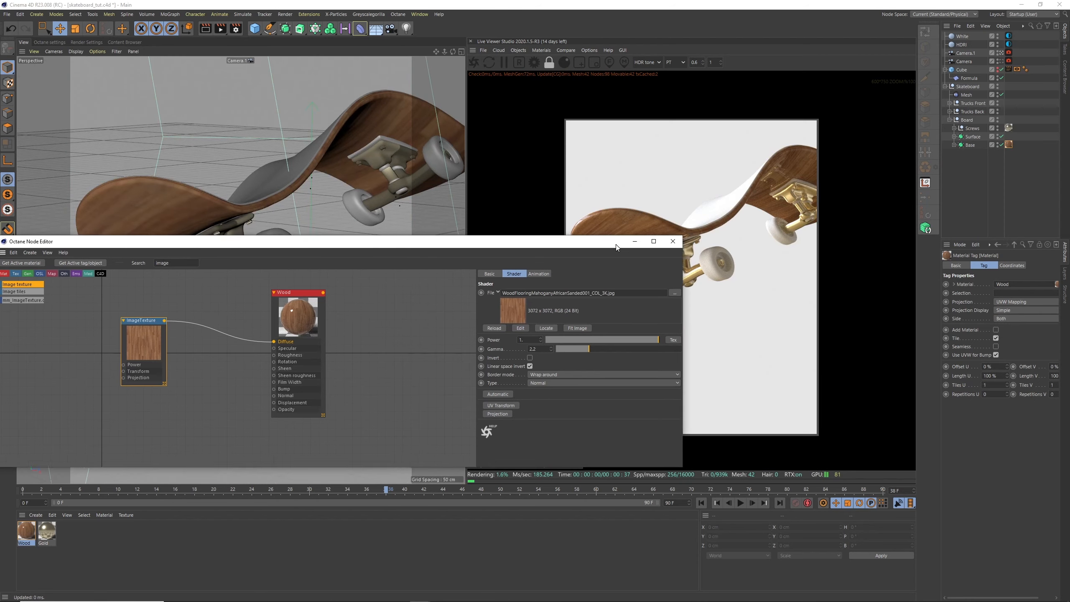
drag(590, 239, 450, 302)
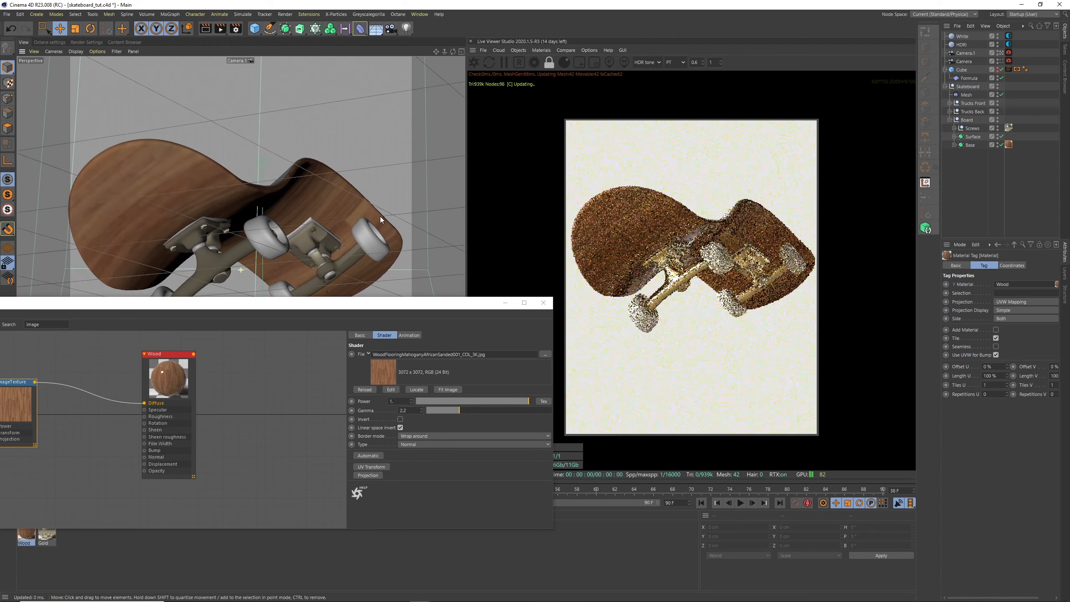
drag(379, 306, 559, 335)
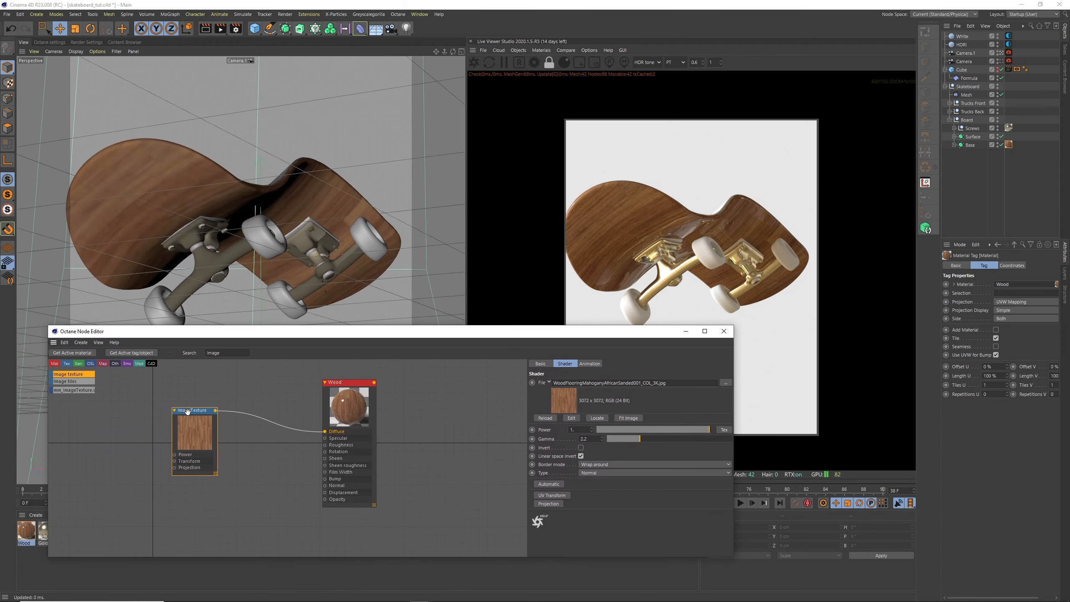
- Add a UV Transform to the wood colour texture with R.Z at 90 and a uniform scale of about 2.6, and save the project
click(552, 496)
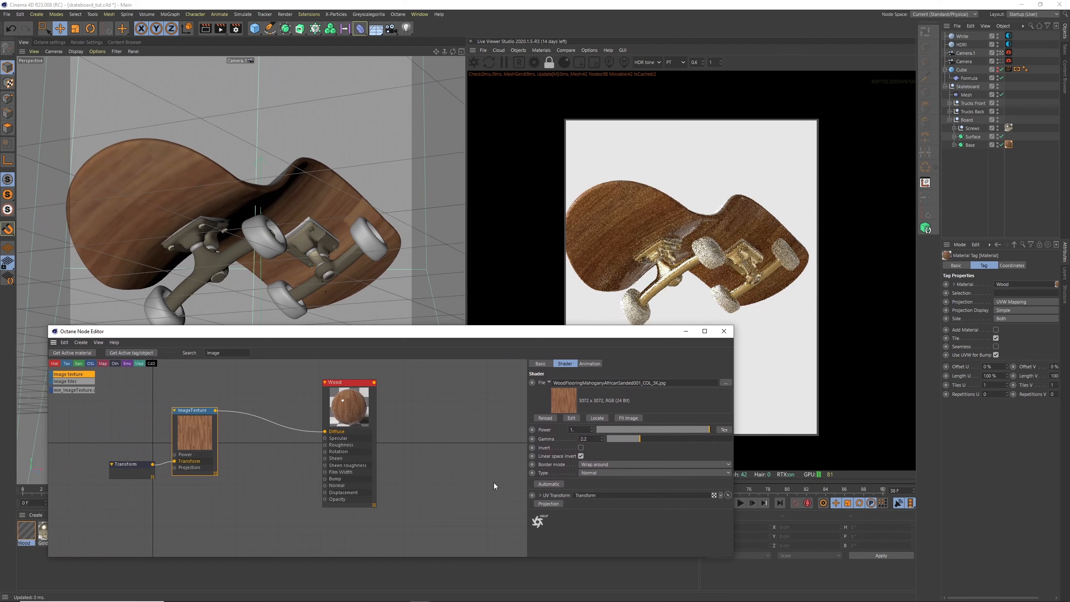
click(139, 470)
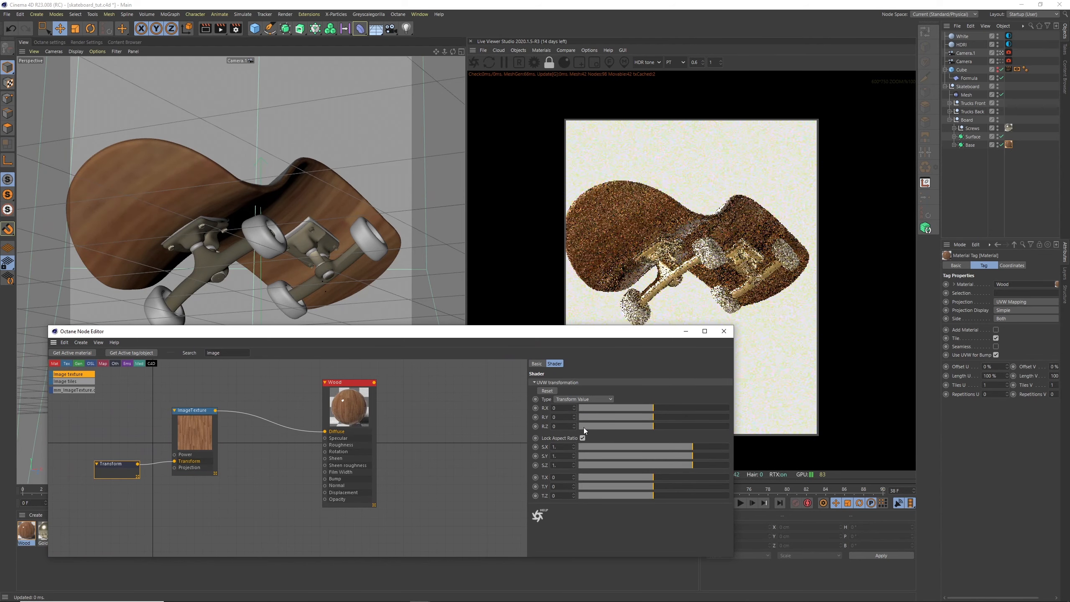
click(561, 426)
text(90)
key(Return)
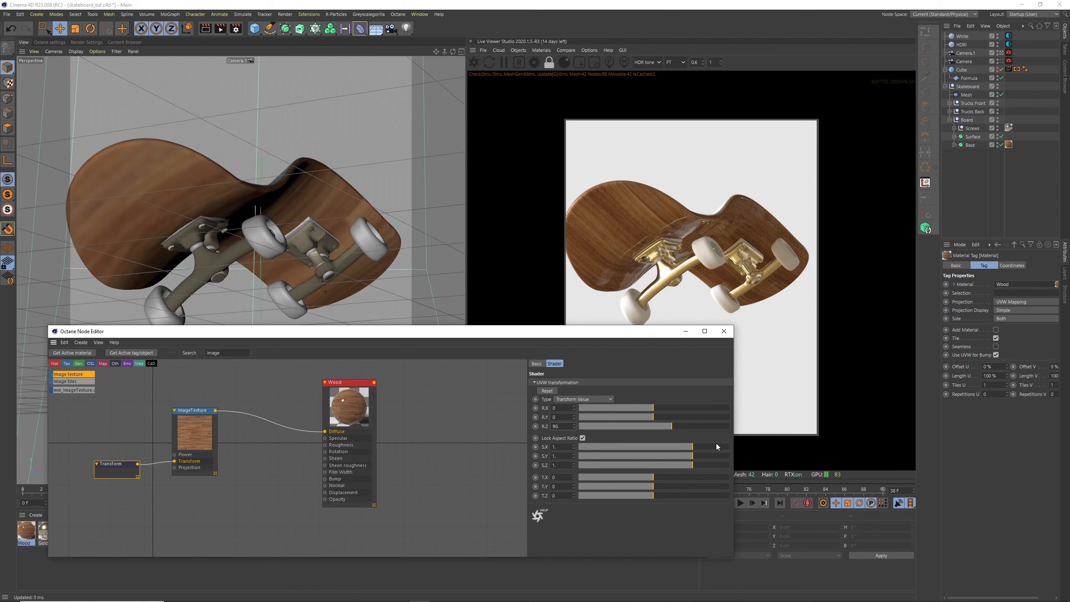
drag(697, 449, 703, 454)
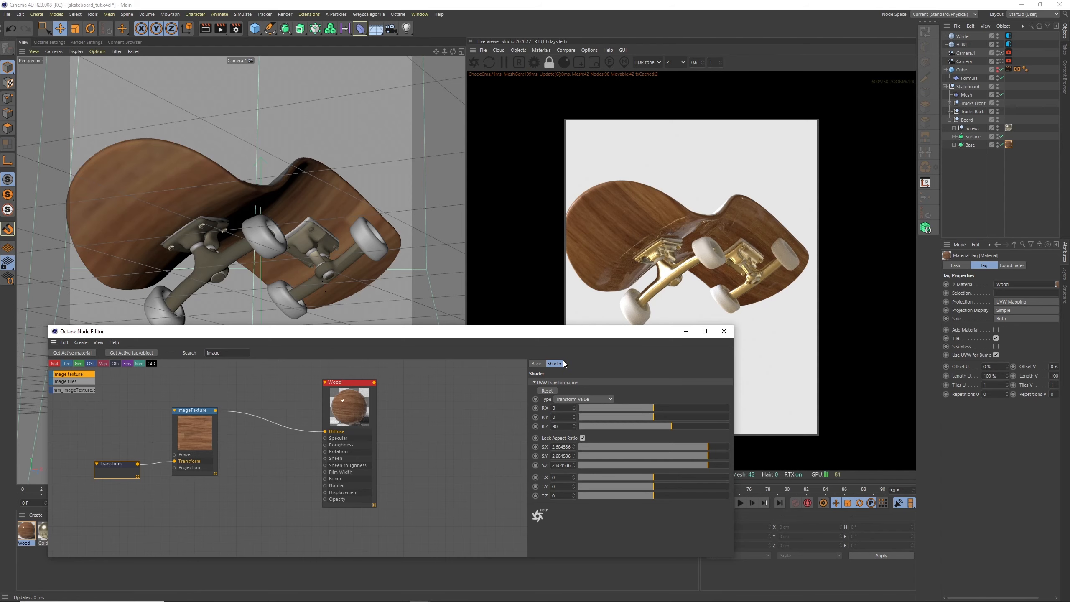
key(ctrl+s)
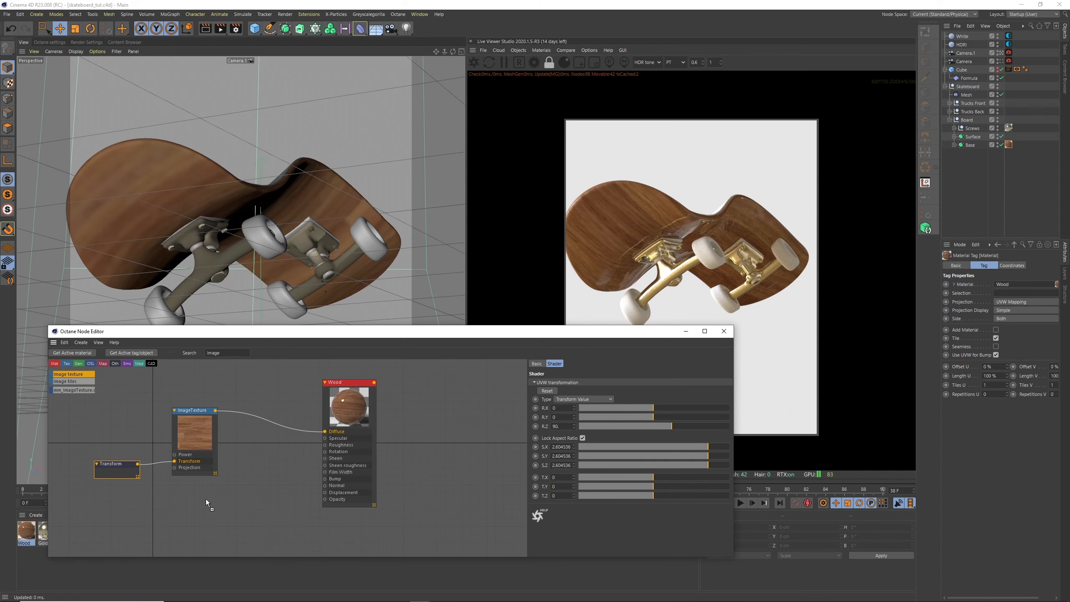
- Add a second Image texture node below the colour texture in the Wood material's graph
drag(205, 501, 200, 512)
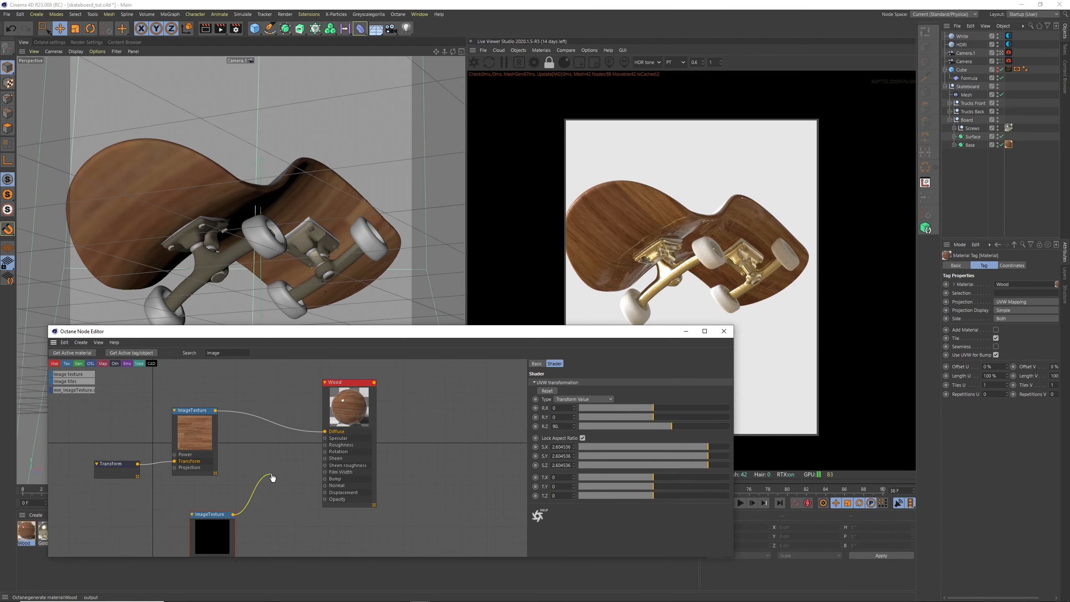
drag(272, 475, 299, 444)
- Try a roughness float of about 0.16 on the Wood material and return it to 0
click(353, 436)
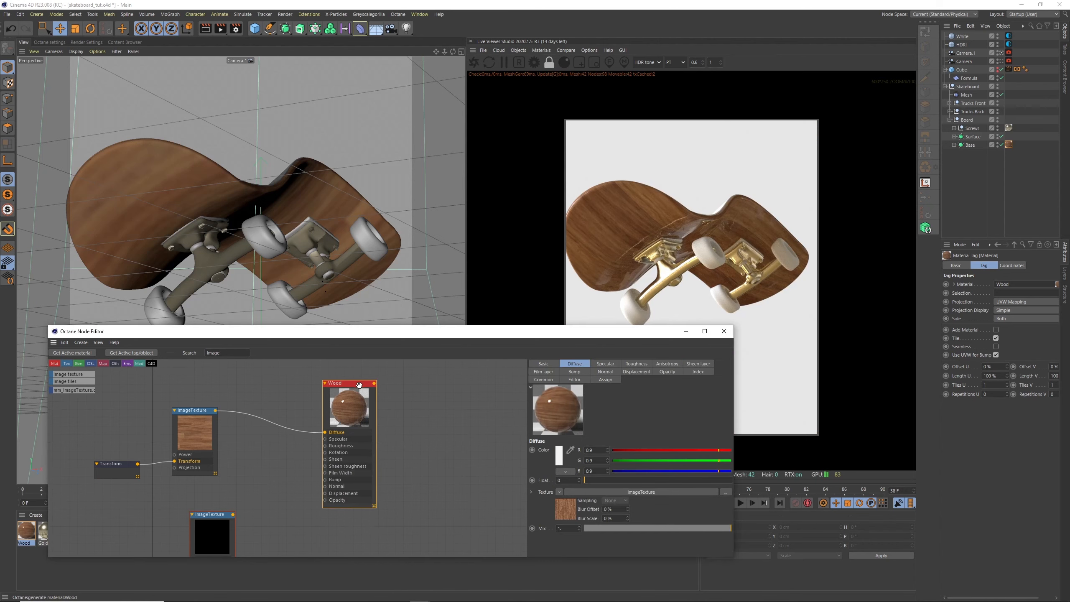
click(635, 364)
drag(592, 481, 602, 485)
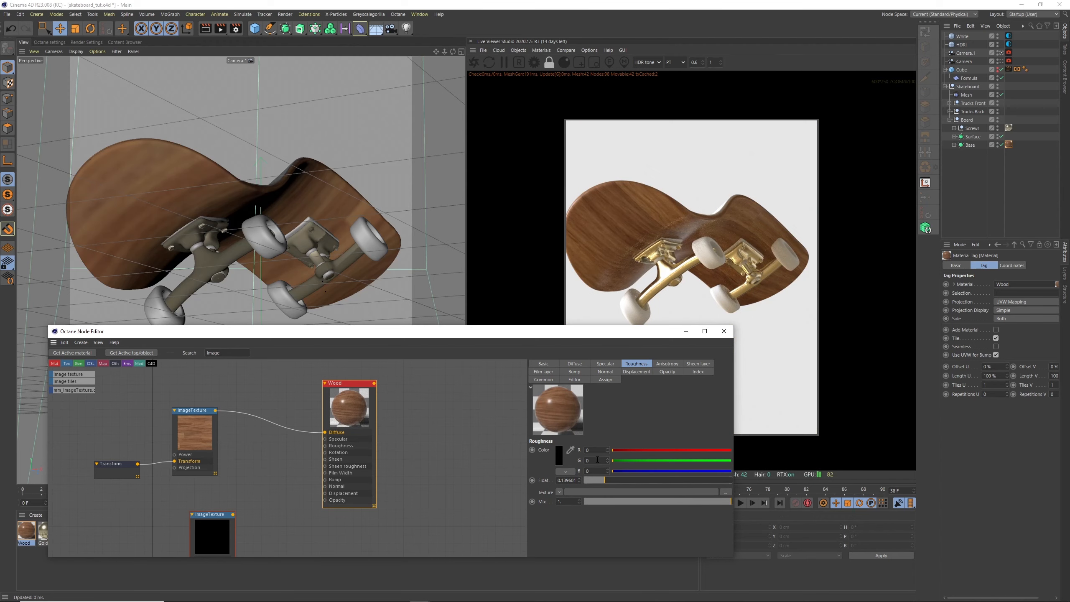
drag(600, 481, 572, 478)
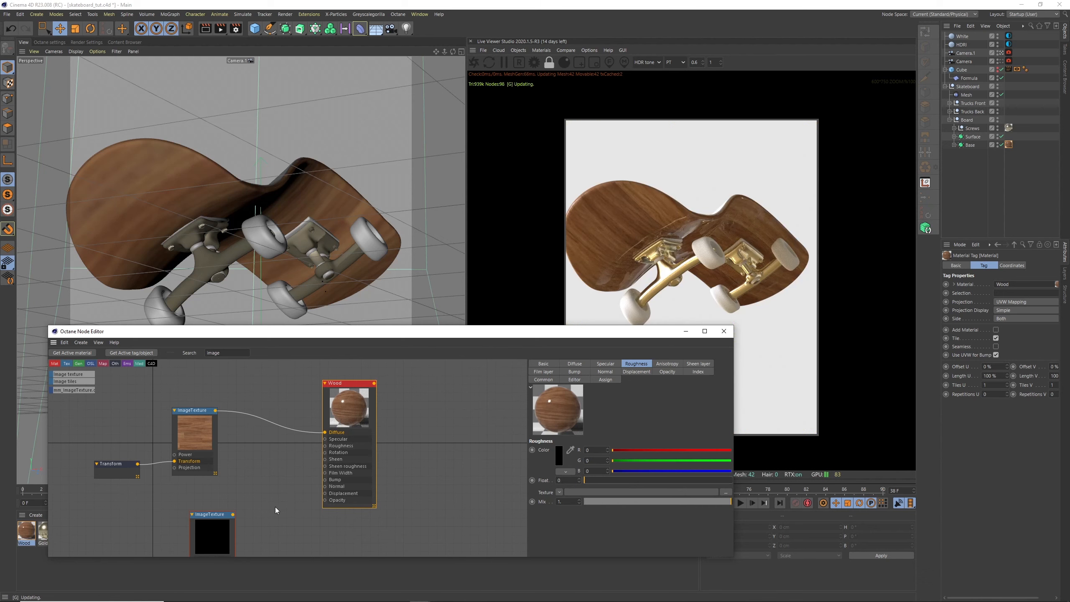
- Connect the second image texture to the Wood material's Roughness and load WoodFlooringMahoganyAfricanSanded001_REFL_3K into it
drag(233, 514, 211, 513)
click(725, 383)
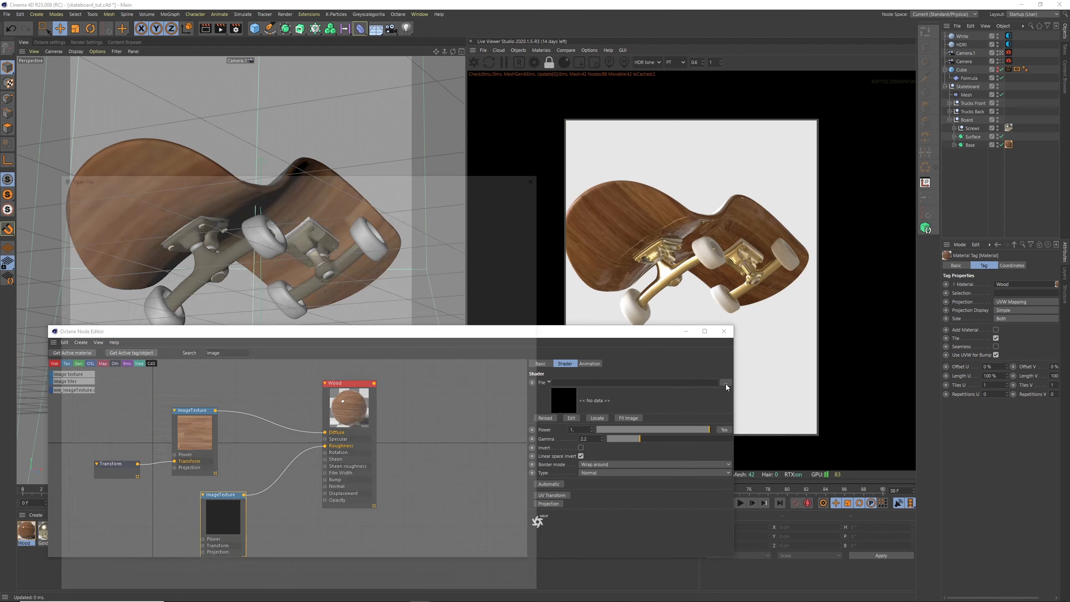
click(470, 238)
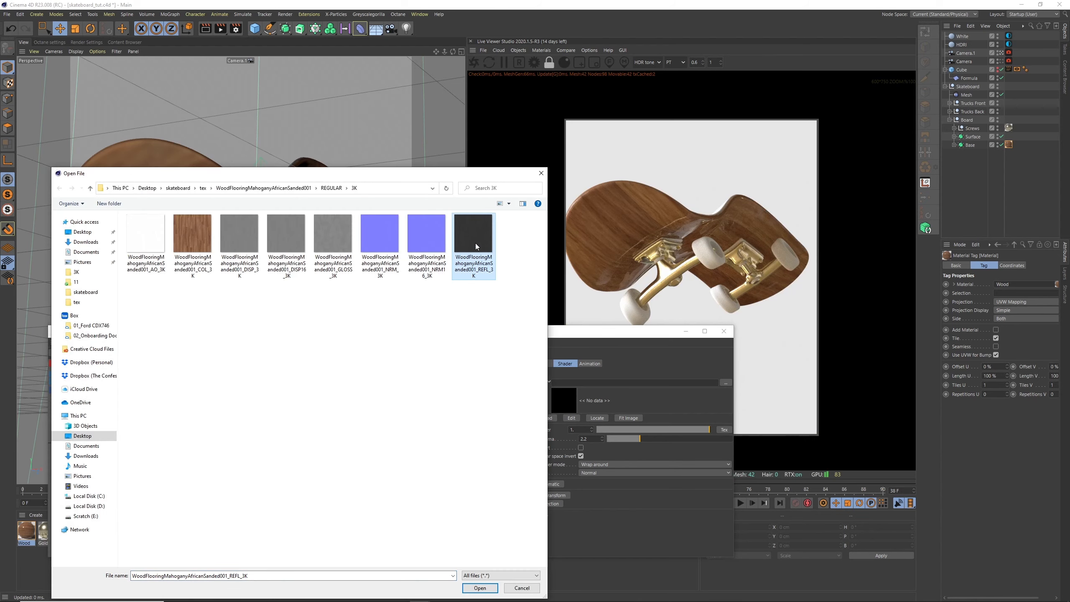
click(479, 588)
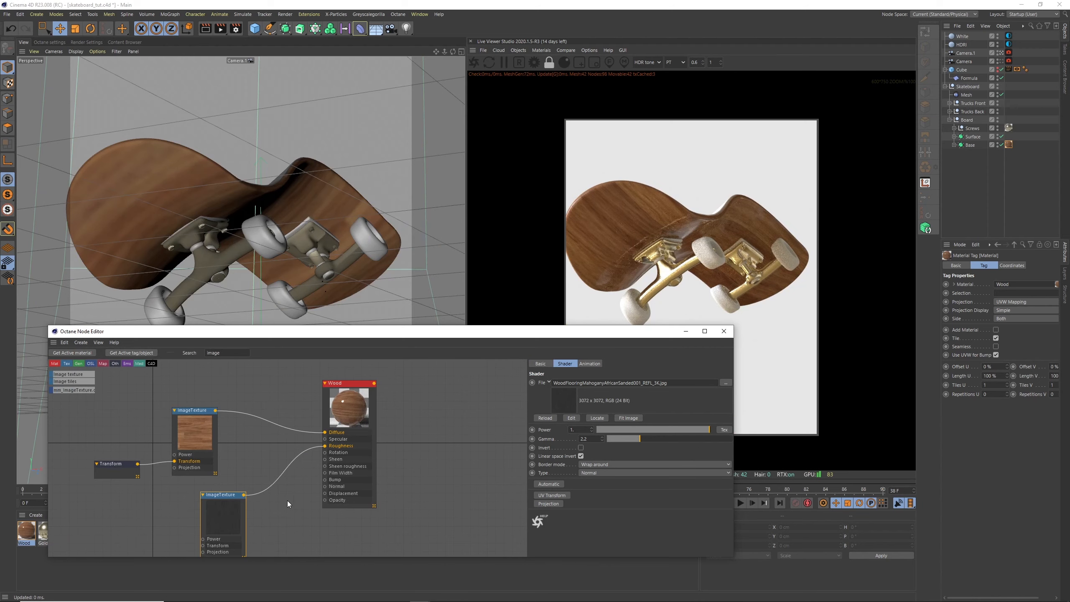
- Link the existing Transform node to the roughness image texture's Transform input and line up the two image textures
drag(227, 495, 227, 488)
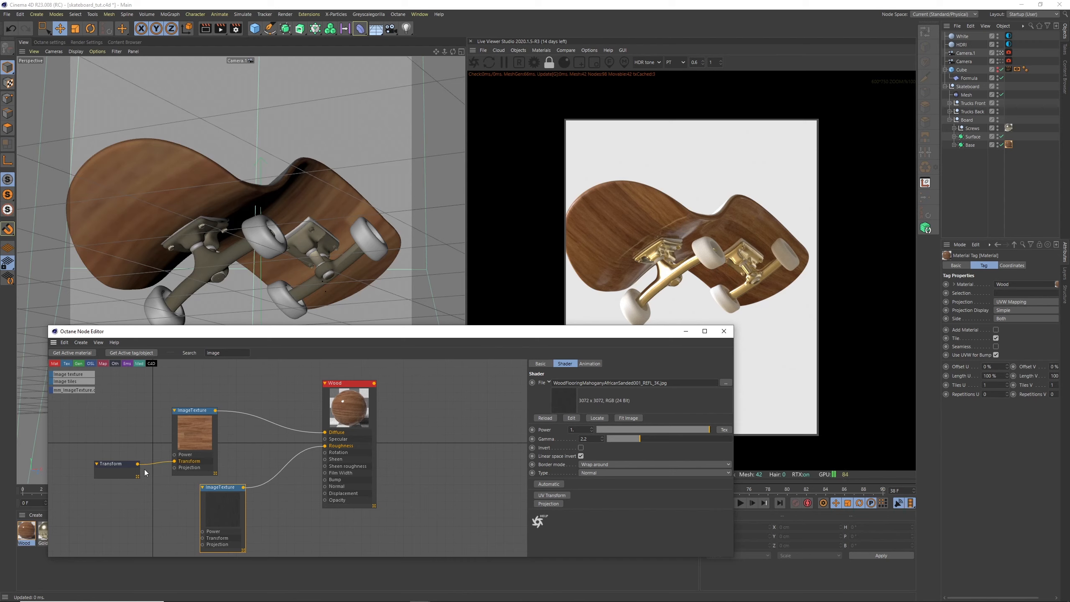
drag(196, 416, 219, 389)
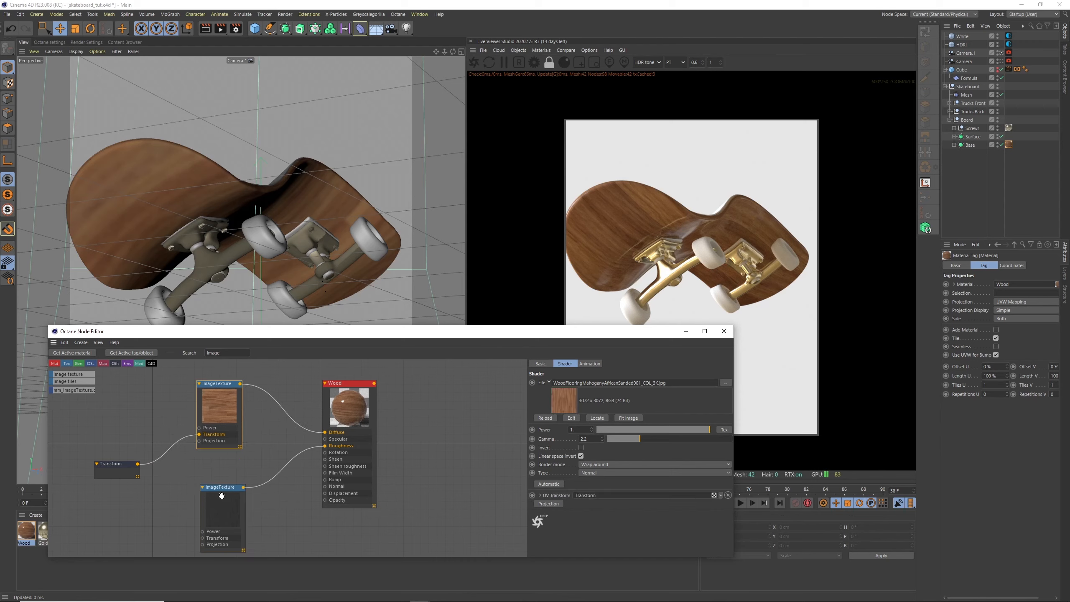
drag(221, 488, 214, 465)
drag(130, 467, 112, 444)
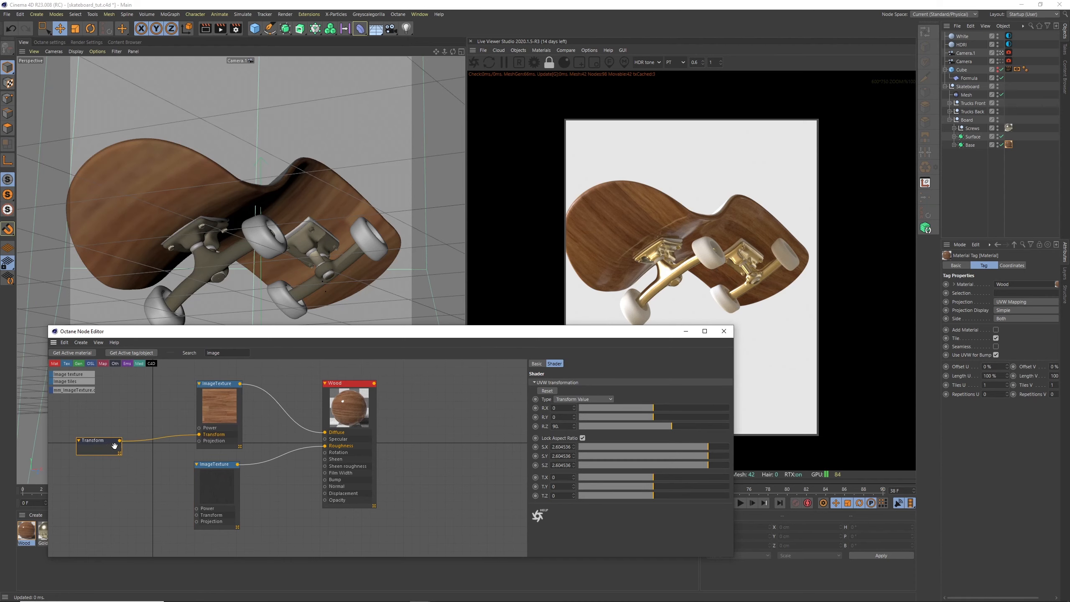
drag(171, 517, 197, 515)
drag(225, 465, 227, 459)
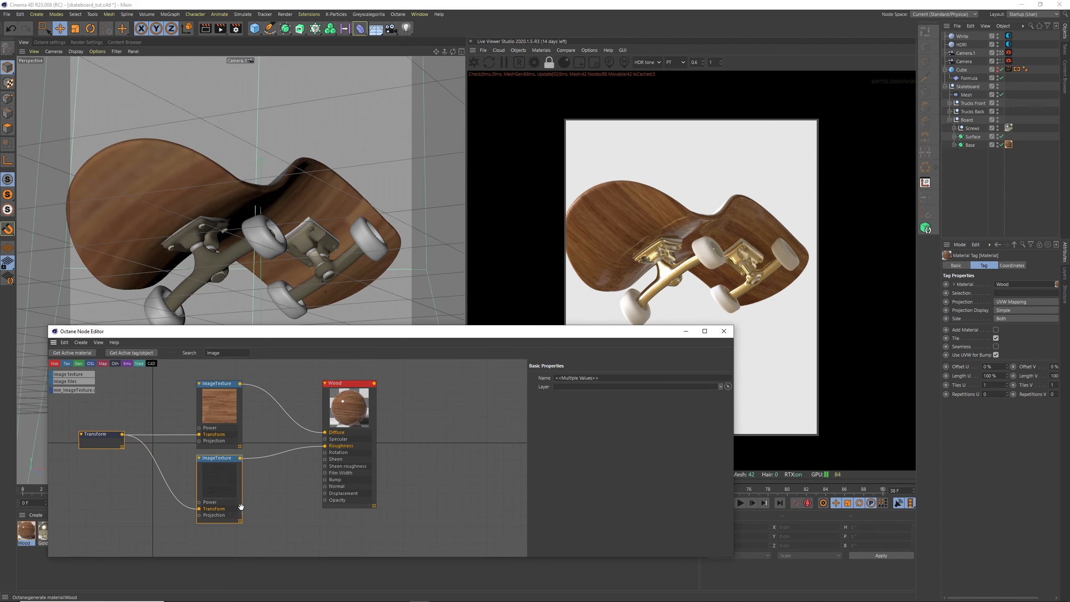
- Insert an Octane Gradient node between the roughness image texture and the Wood material's Roughness input
double_click(218, 352)
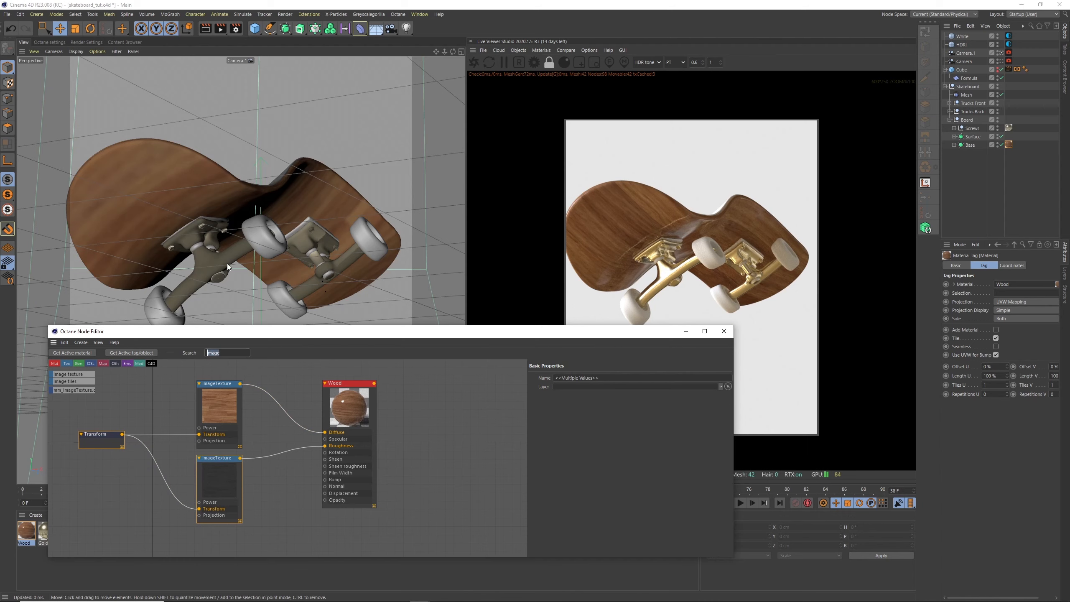
text(grad)
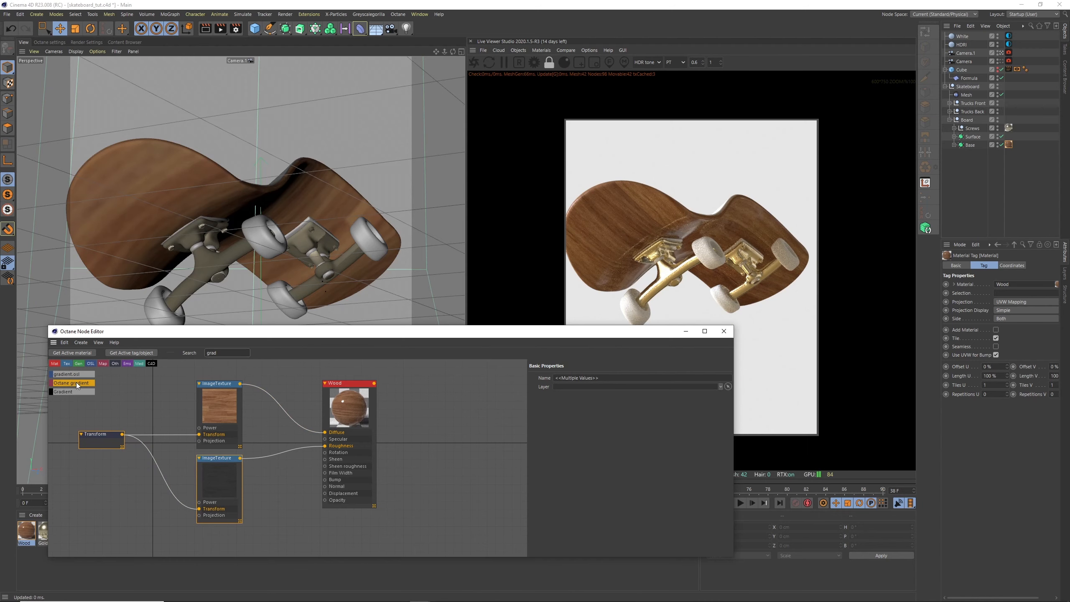
drag(275, 451, 277, 453)
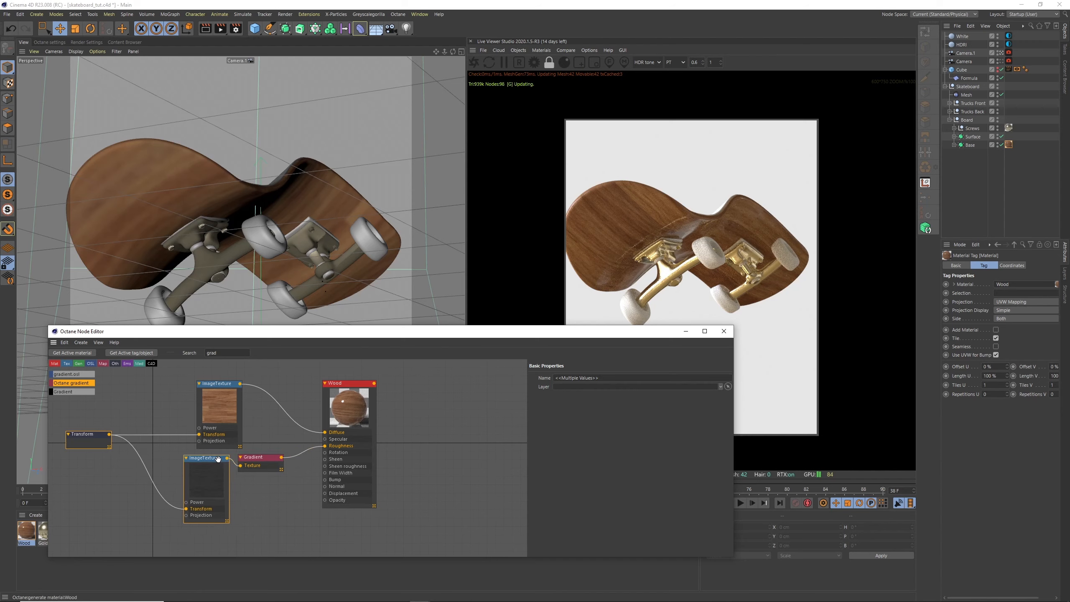
click(272, 461)
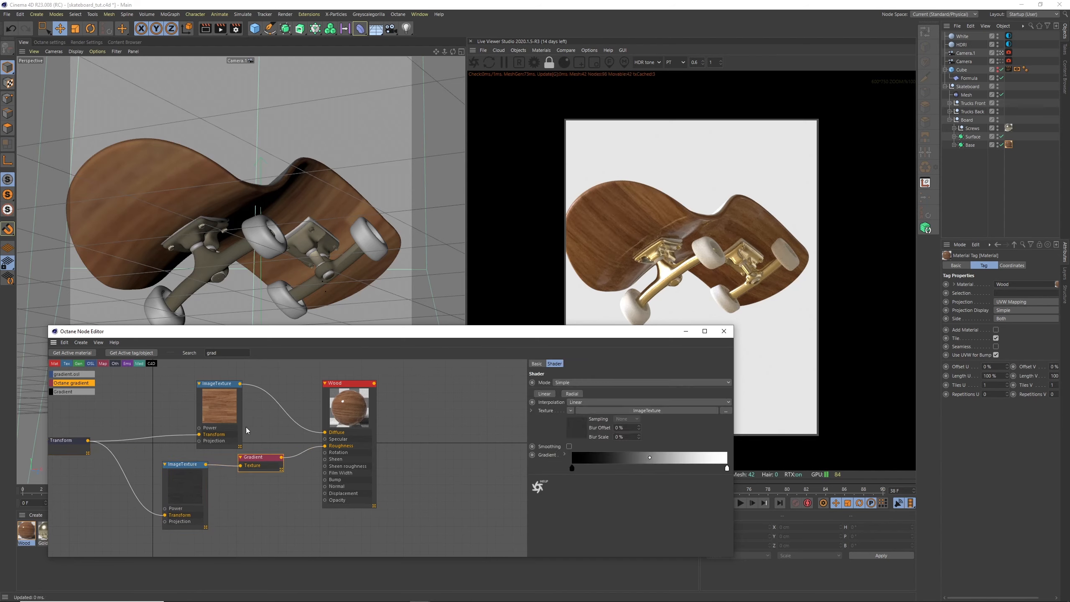
- Solo the Gradient node, try its black knot at about 3% with the white knot pulled closer, and end the solo preview
drag(727, 468, 571, 468)
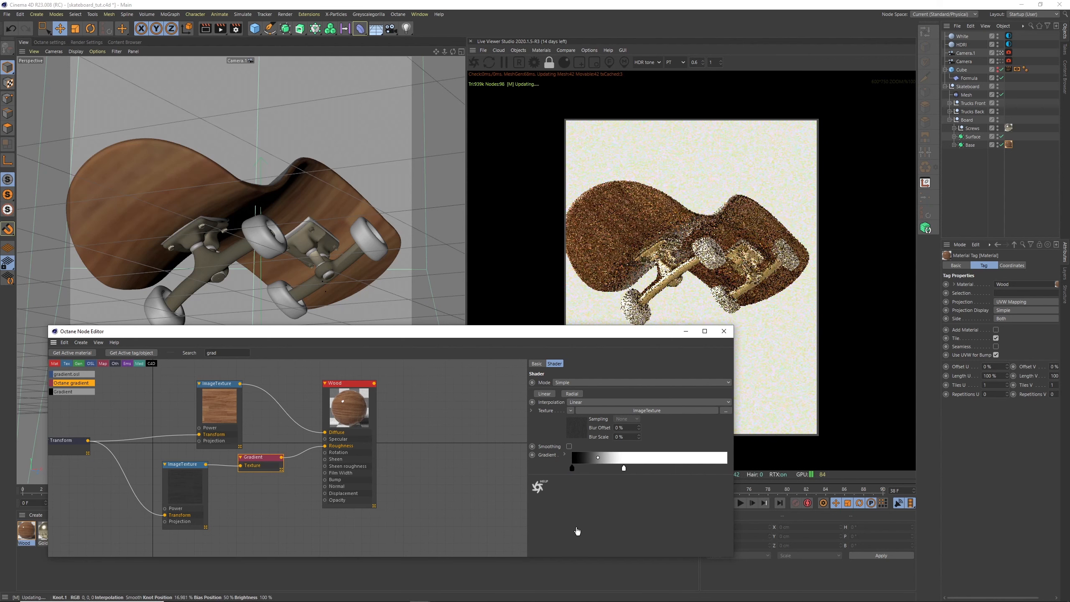
right_click(261, 465)
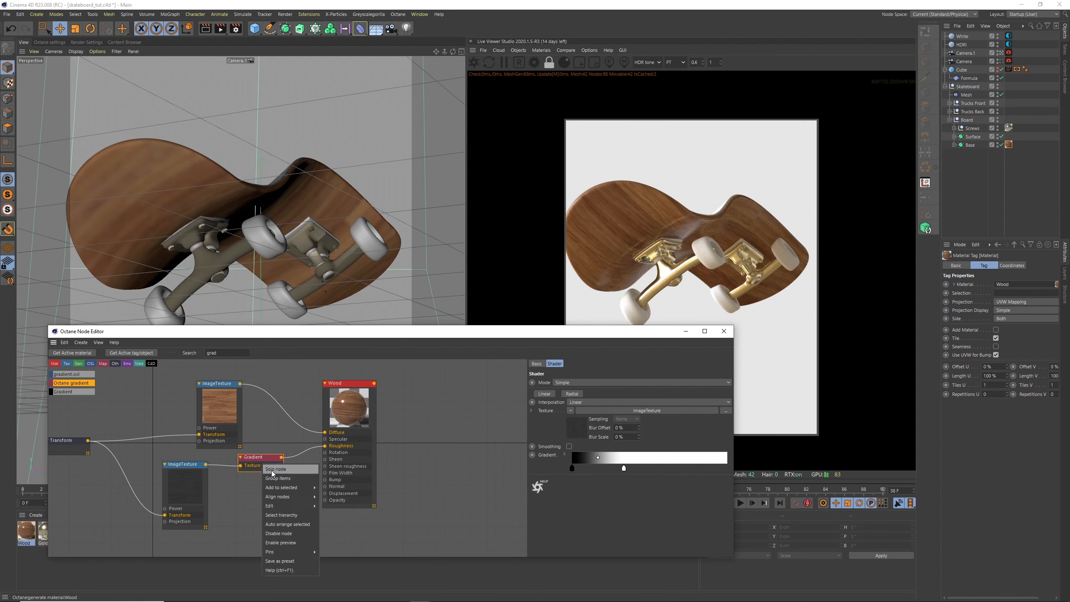
click(271, 471)
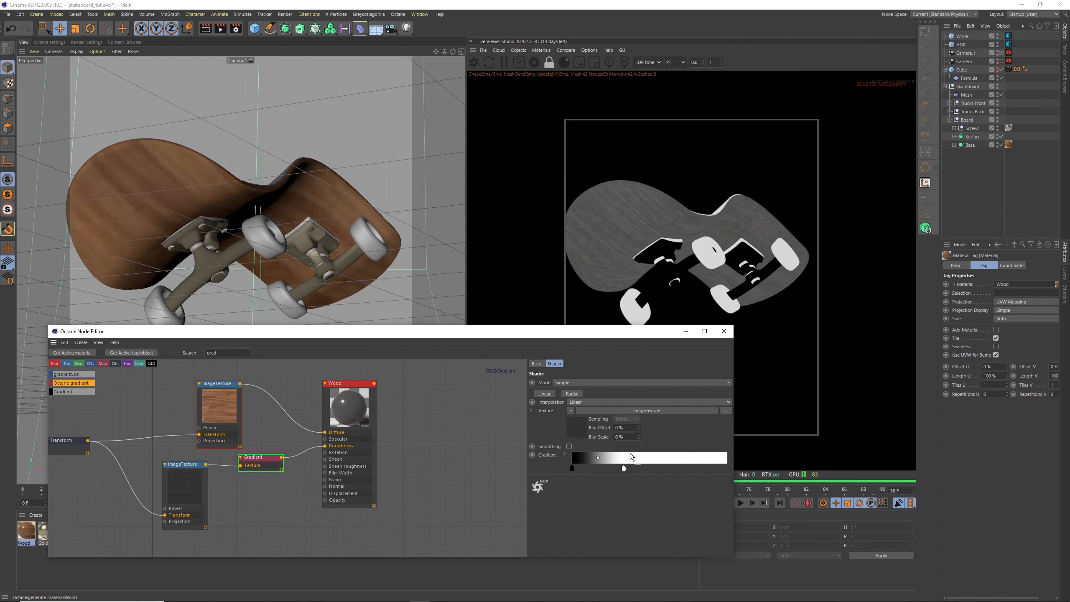
drag(624, 468, 577, 472)
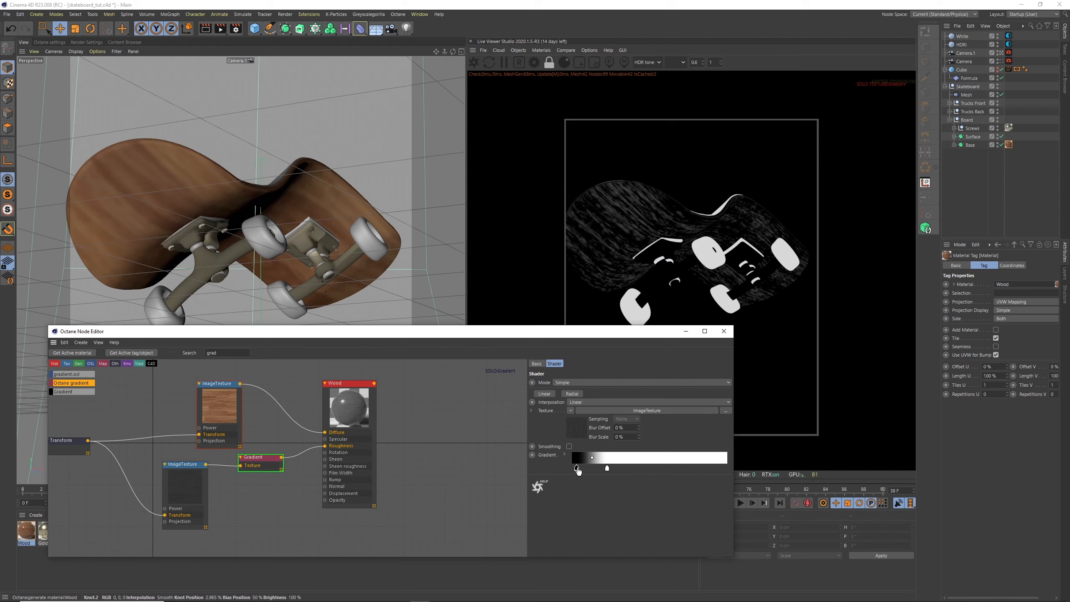
right_click(265, 460)
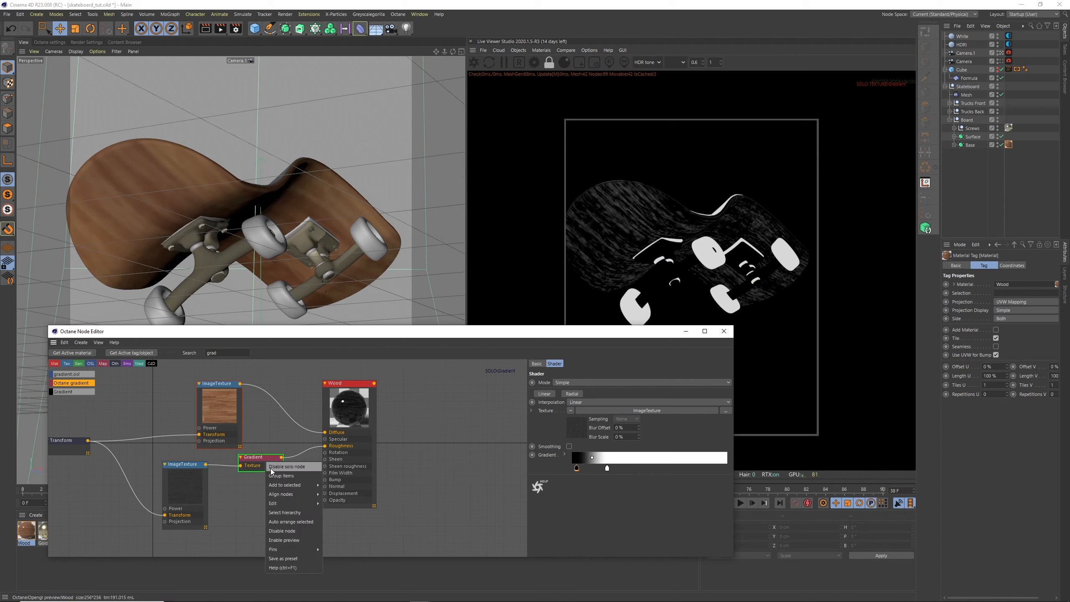
click(270, 469)
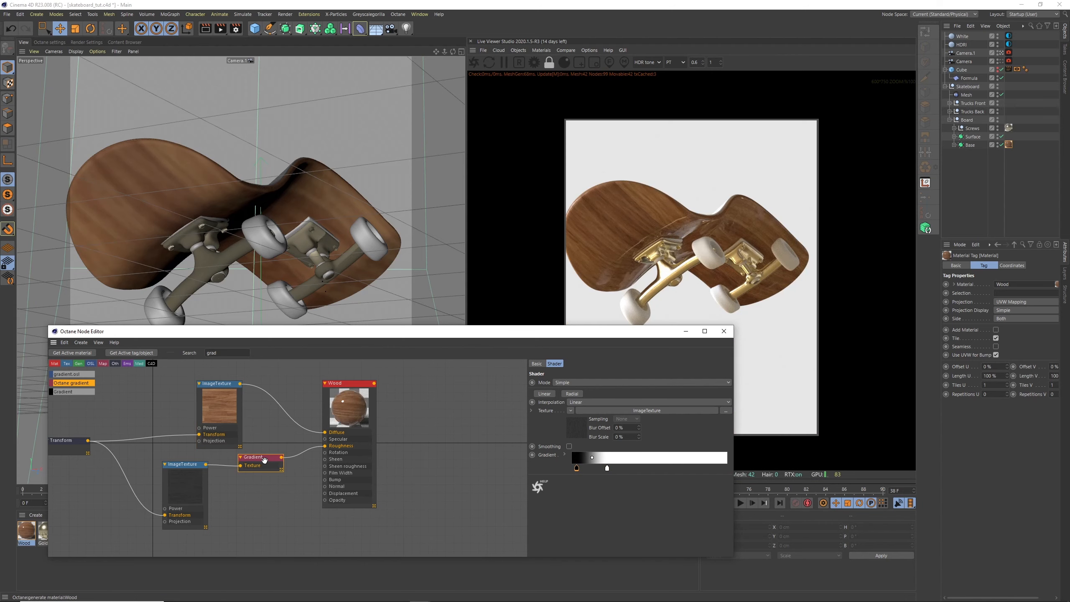
- Using a solo preview of the Gradient, move its white knot to about 7% and its black knot just before it, then end the preview
right_click(265, 460)
click(271, 467)
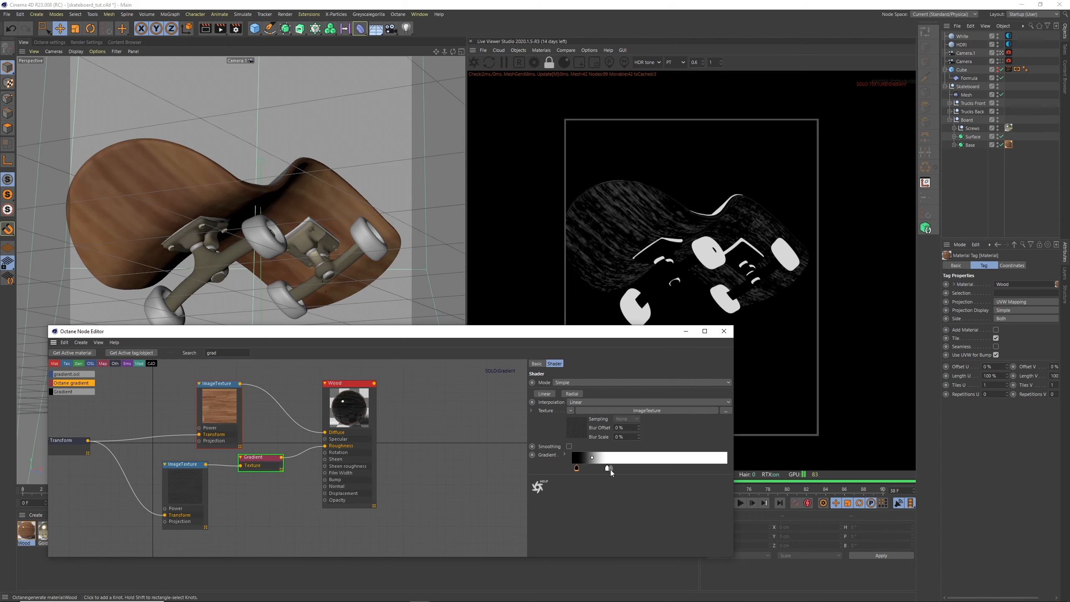
drag(607, 468, 728, 468)
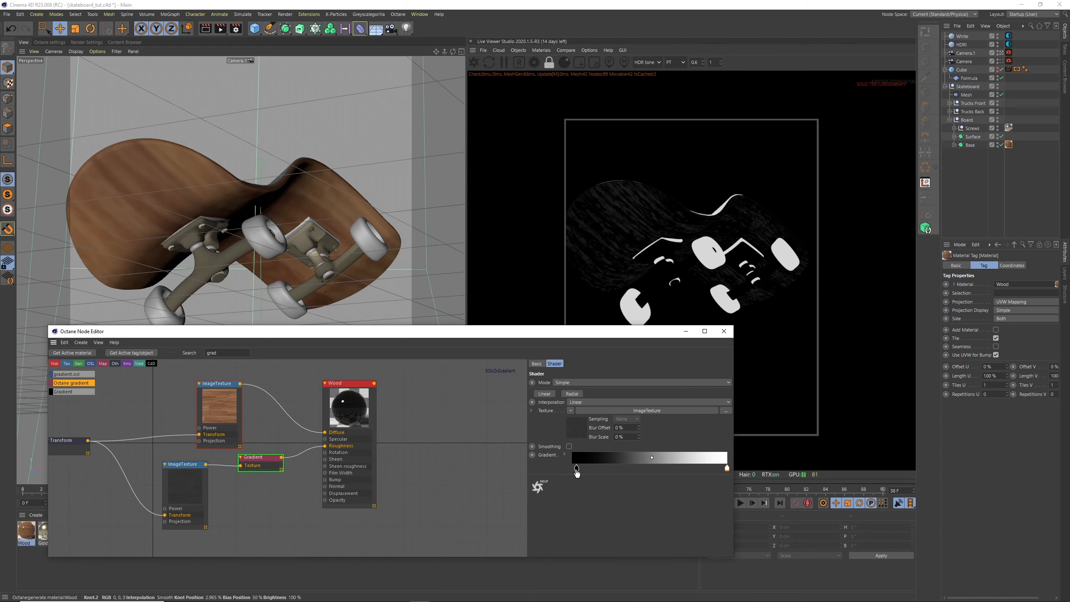
mouse_move(577, 467)
mouse_down()
mouse_move(672, 472)
mouse_move(571, 469)
mouse_up()
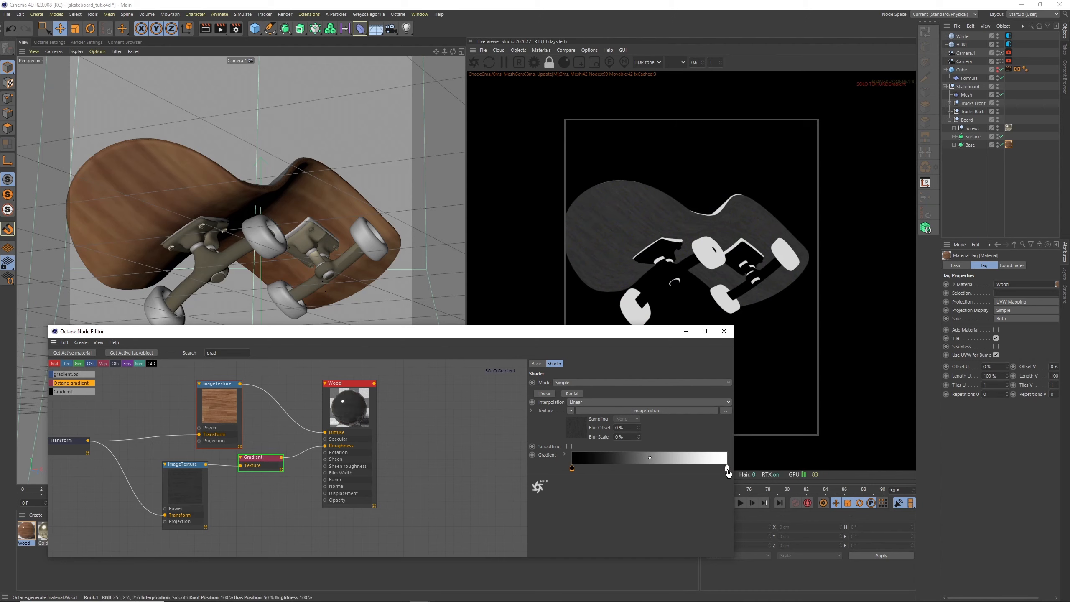
drag(728, 468, 583, 468)
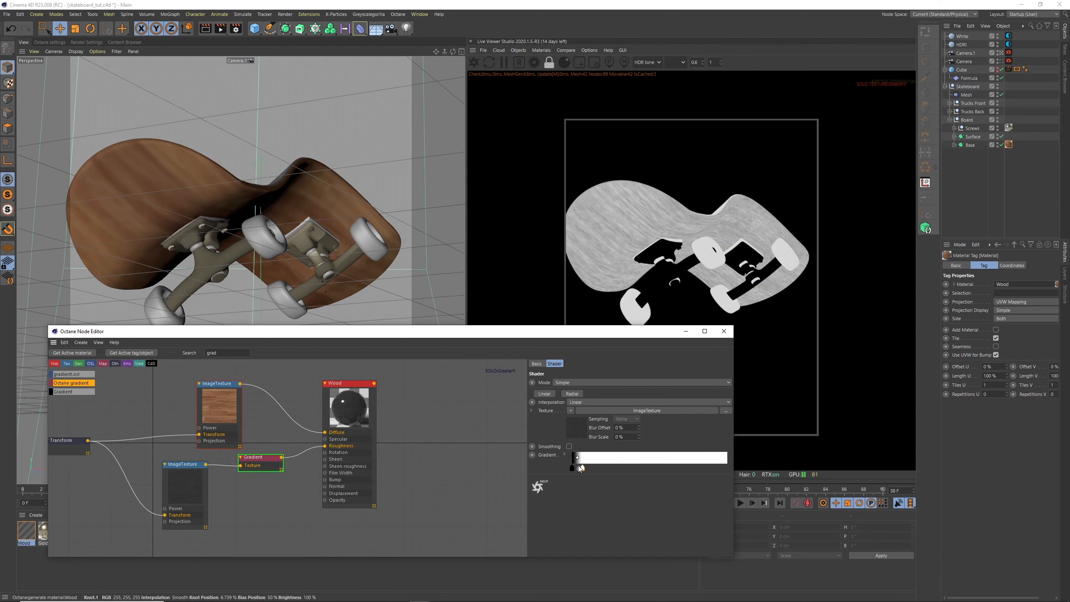
click(573, 468)
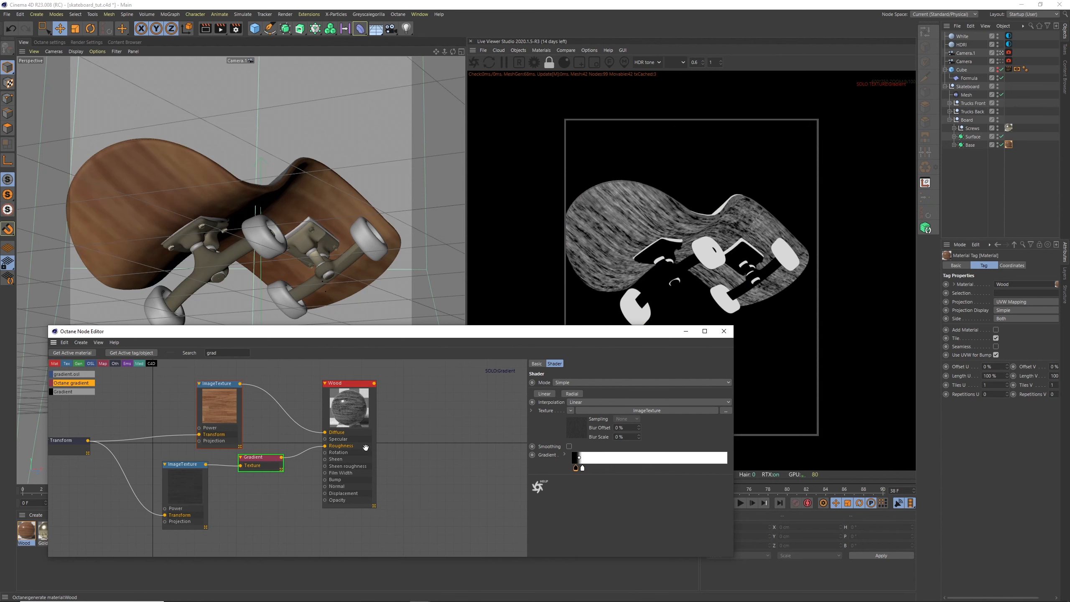
right_click(255, 465)
click(272, 470)
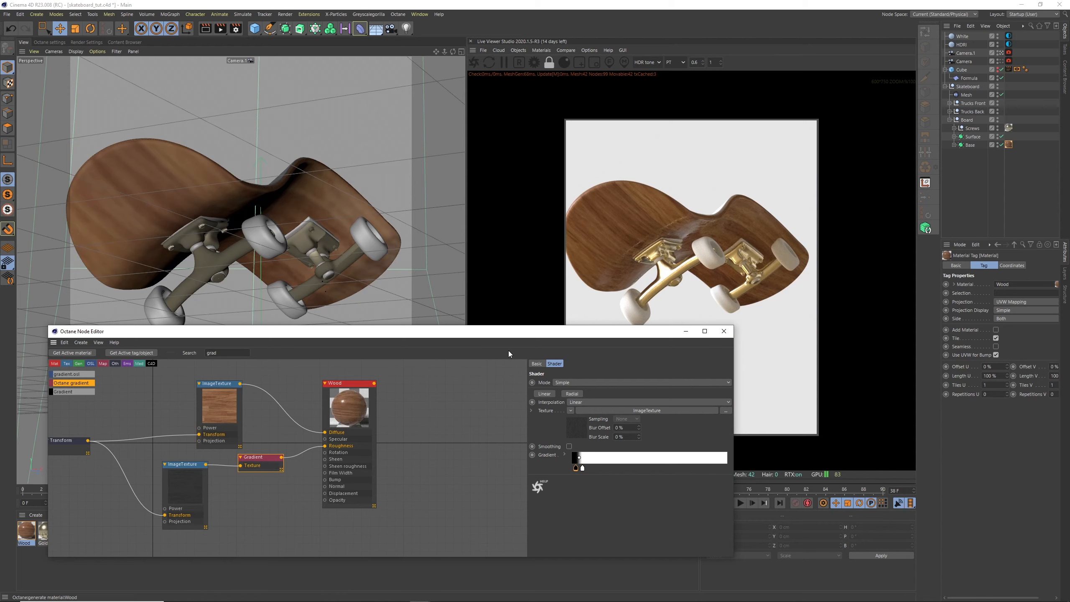
- Connect a new Image texture node to the Wood material's Normal input and load WoodFlooringMahoganyAfricanSanded001_NRM_3K into it
drag(229, 405, 217, 385)
drag(199, 469, 276, 451)
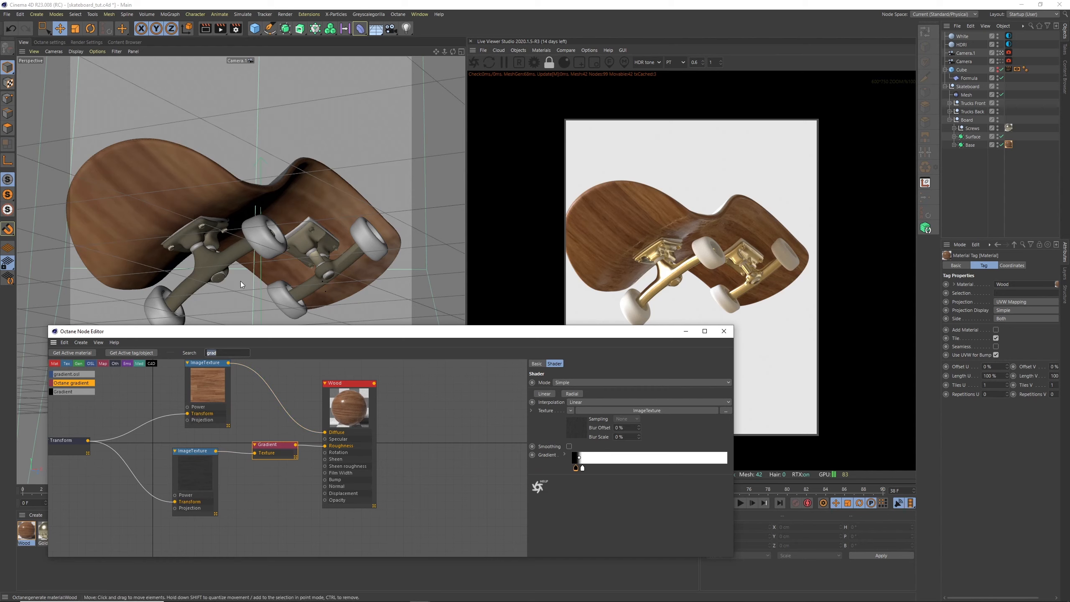
text(image)
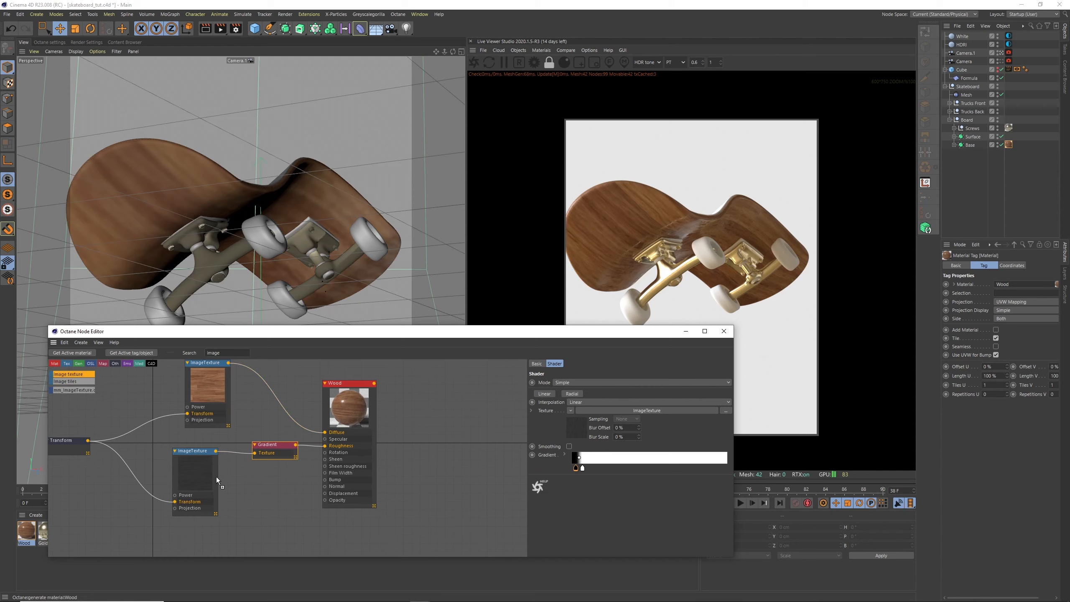
drag(217, 479, 242, 512)
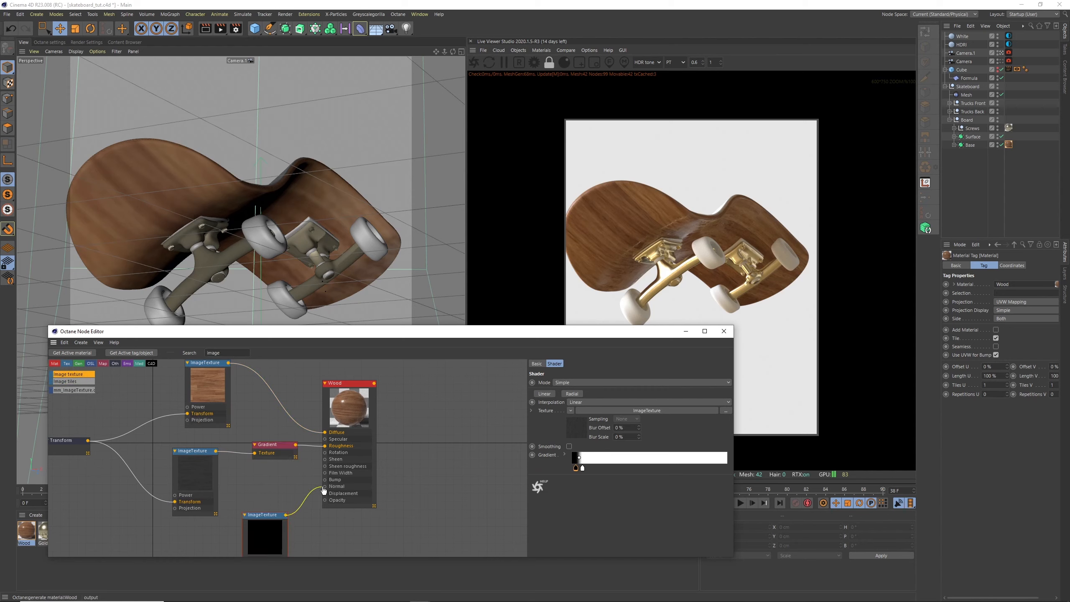
drag(323, 490, 324, 487)
drag(262, 515, 253, 505)
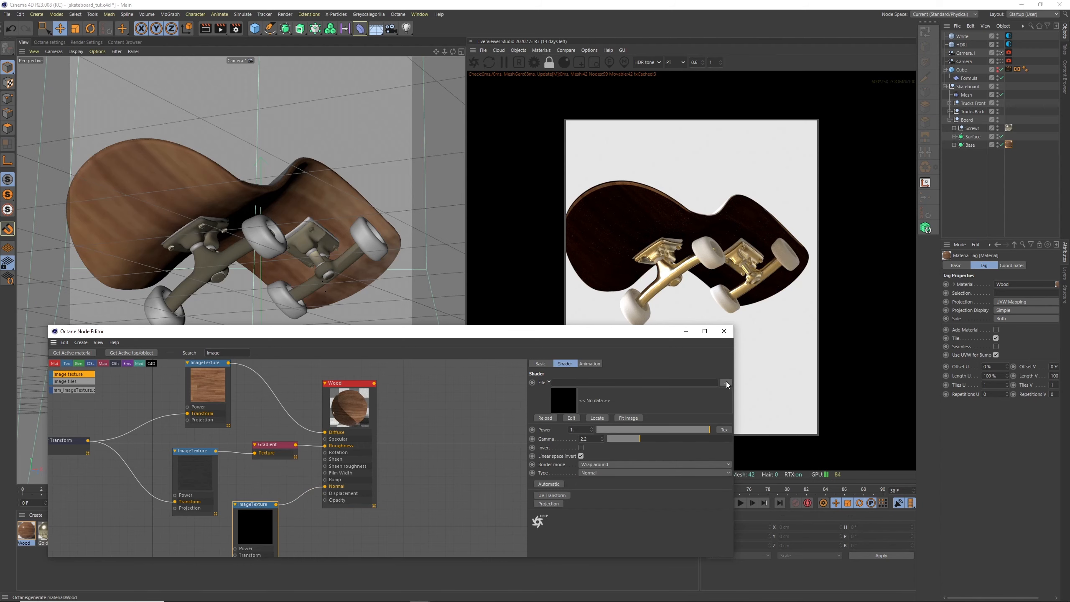
click(726, 383)
click(391, 249)
click(480, 587)
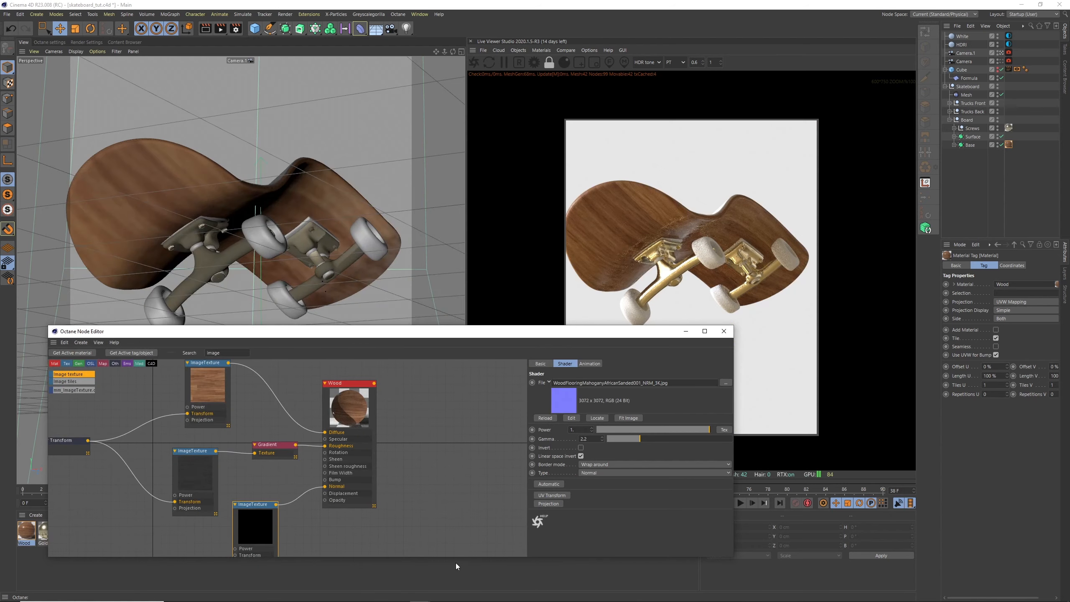
- Spread out the image texture and Gradient nodes to free space between the Gradient and the normal map node
drag(195, 450, 167, 442)
drag(273, 444, 240, 434)
drag(209, 371, 185, 371)
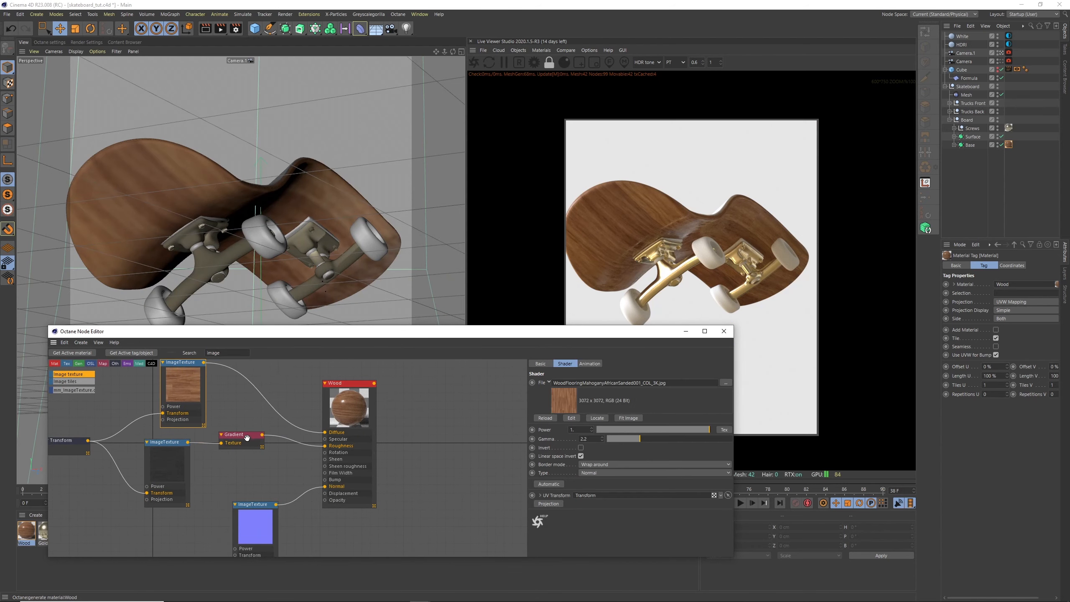
drag(247, 437, 242, 427)
drag(250, 511, 248, 543)
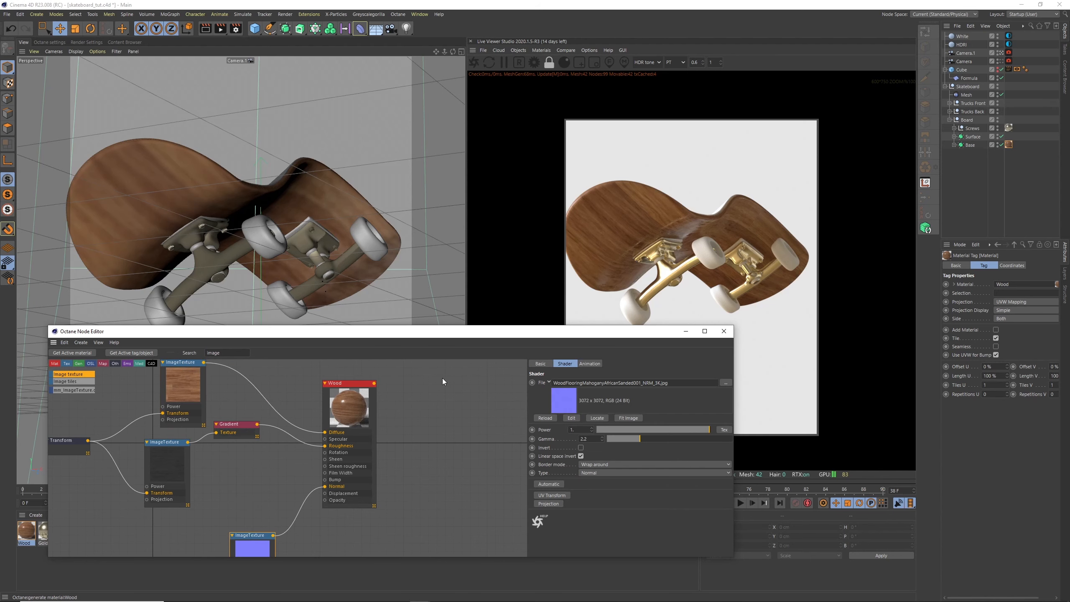
- Connect another Image texture node to the Wood material's Bump input and load WoodFlooringMahoganyAfricanSanded001_DISP_3K into it
drag(165, 410, 253, 460)
drag(329, 485, 325, 480)
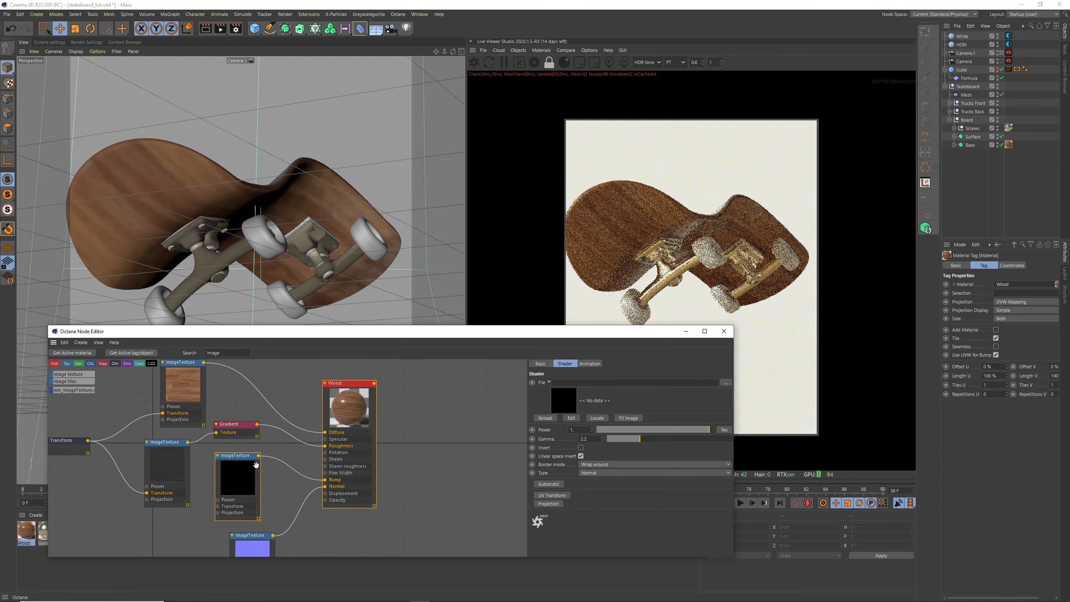
click(726, 383)
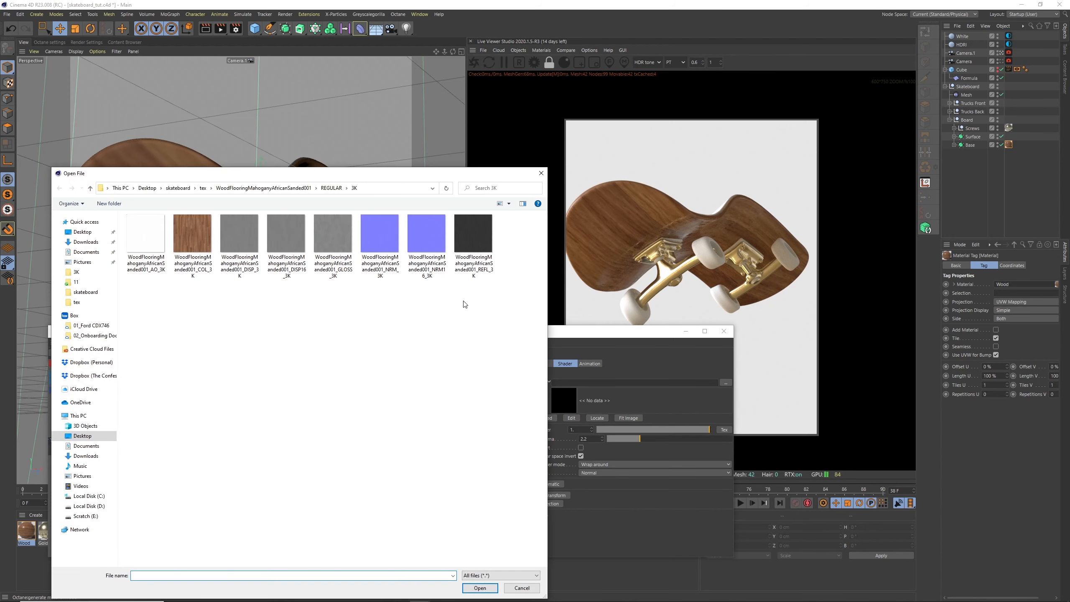
click(249, 235)
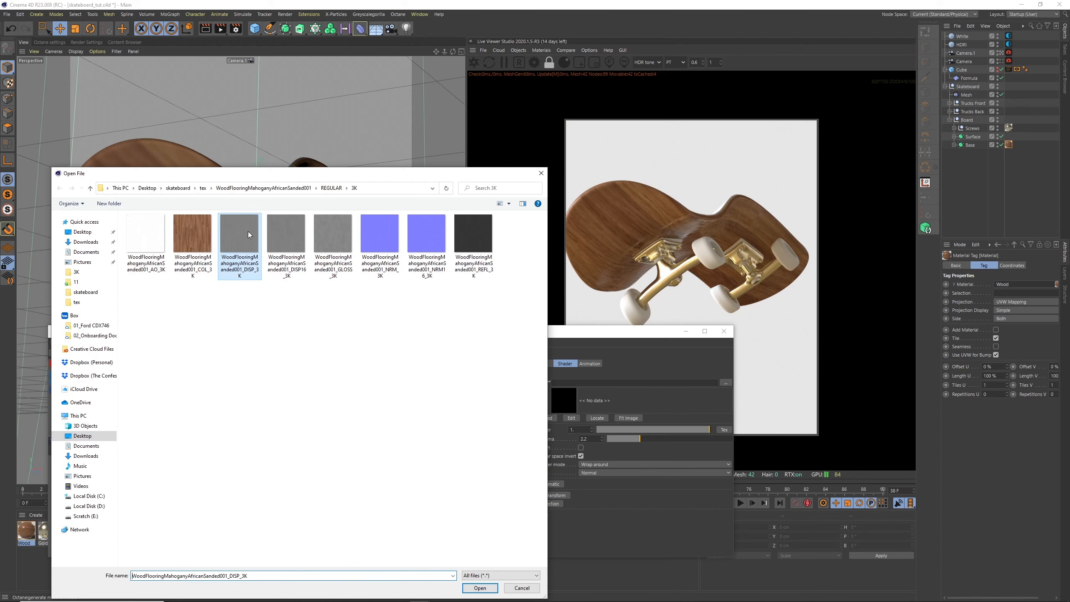
click(480, 588)
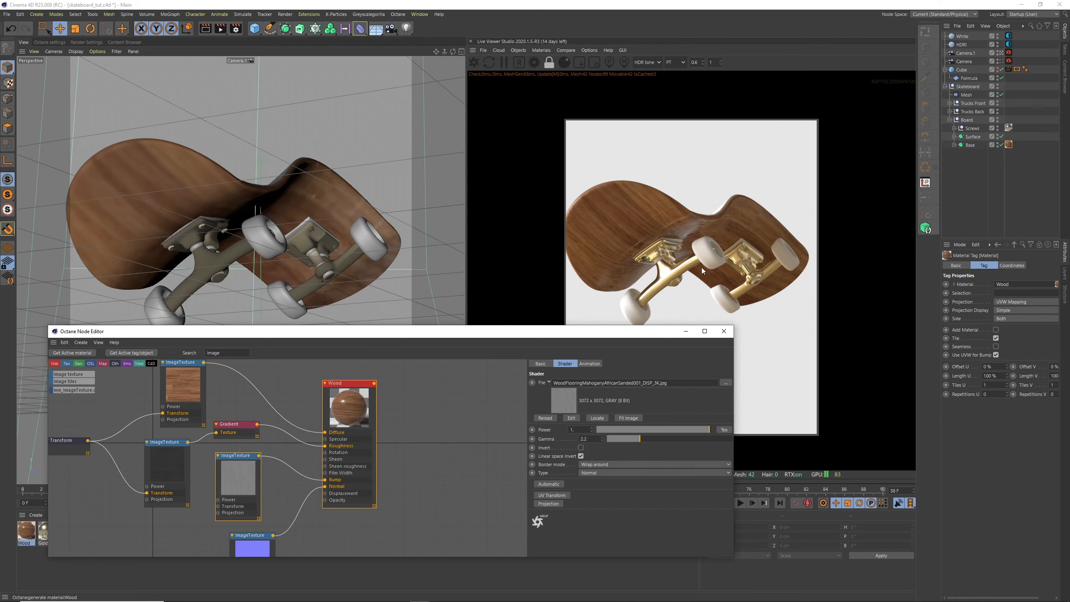
- Close the node editor, switch the view to the camera showing the board's top surface, and save the project
click(724, 332)
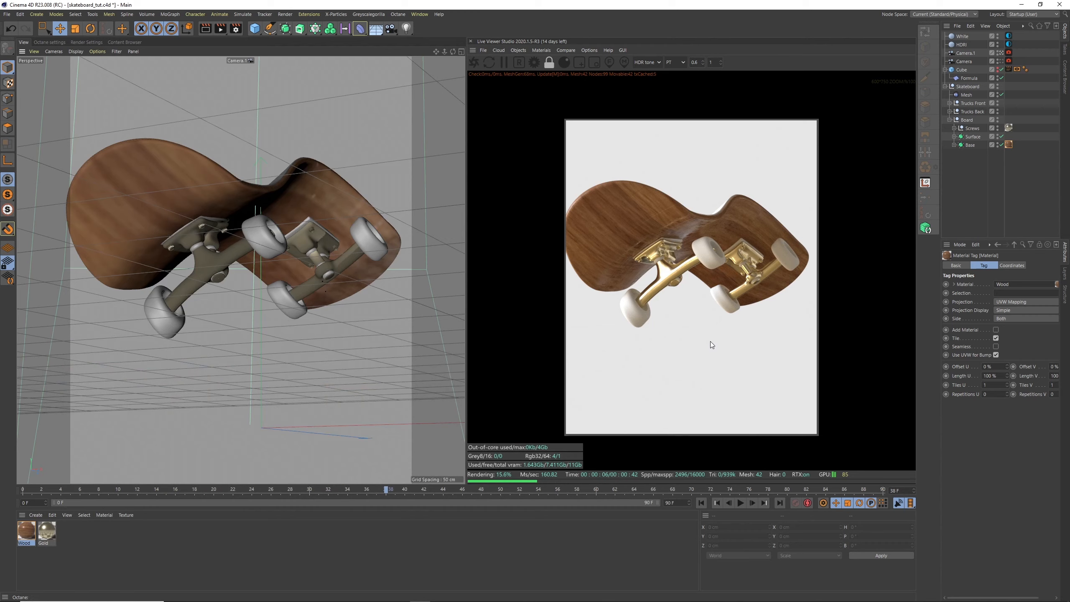
click(1001, 61)
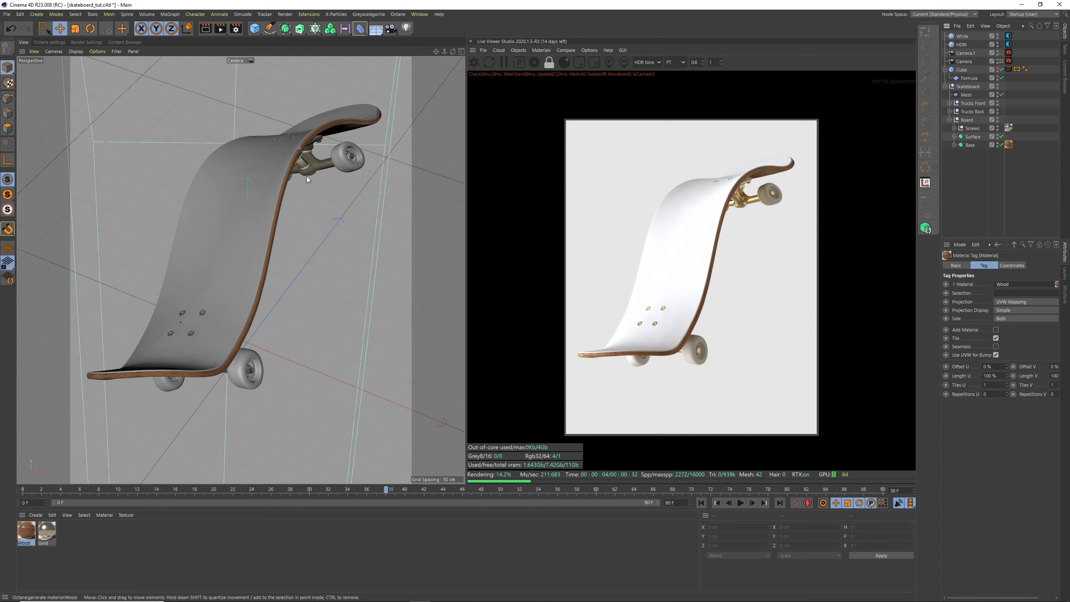
key(ctrl+s)
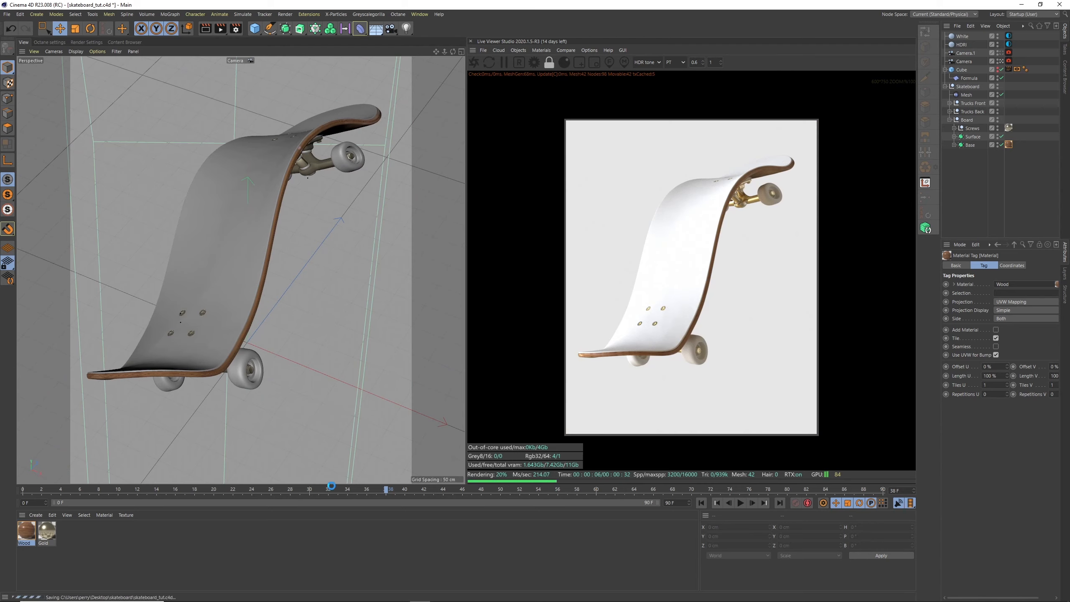
- Create a new Octane Glossy material and name it Black Rubber
click(541, 51)
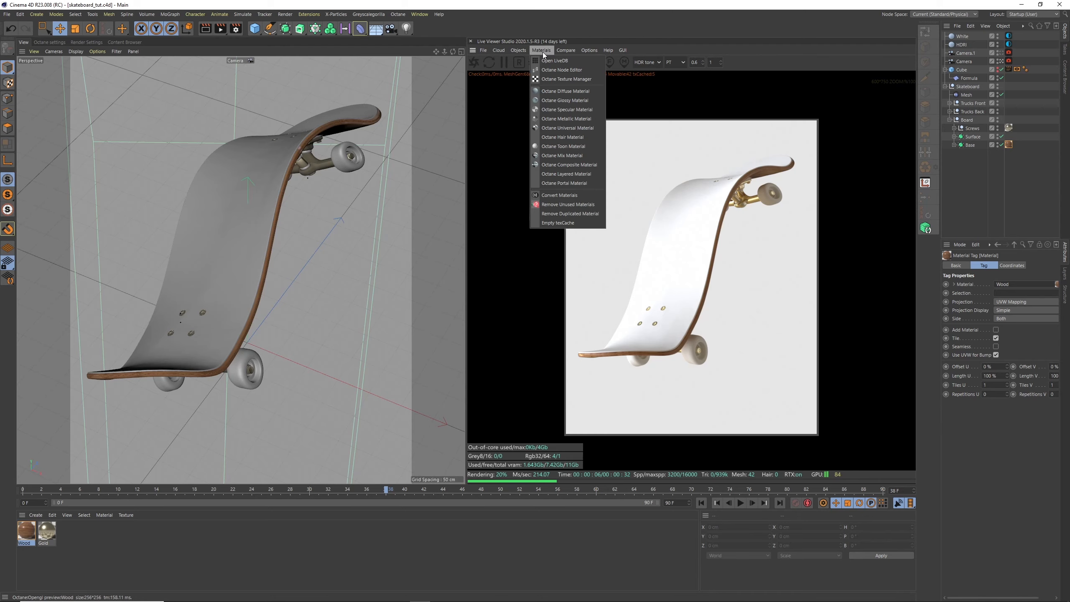
click(575, 101)
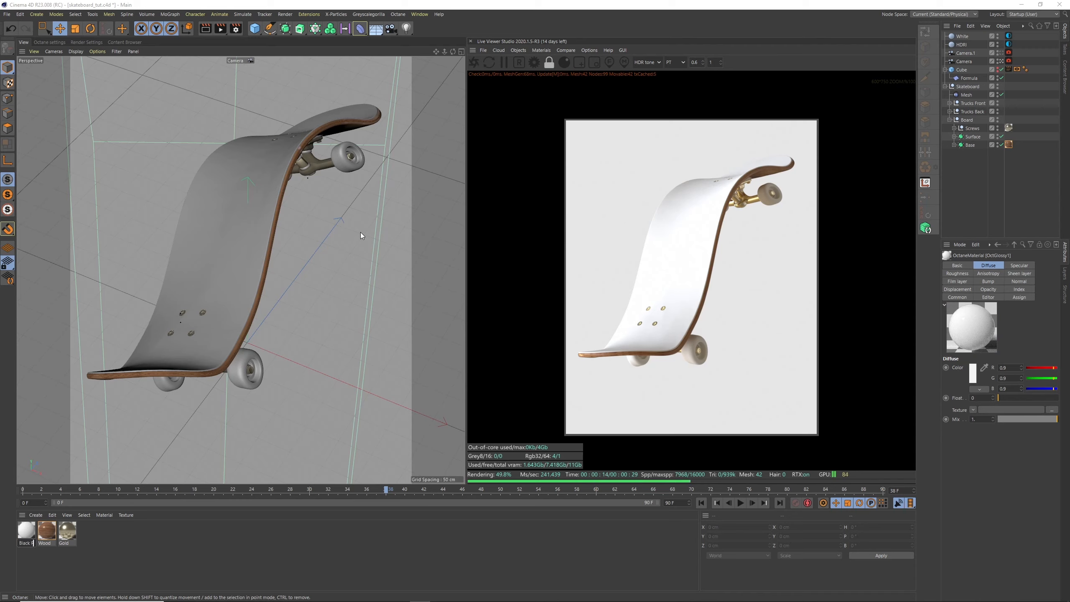
text(r)
key(Return)
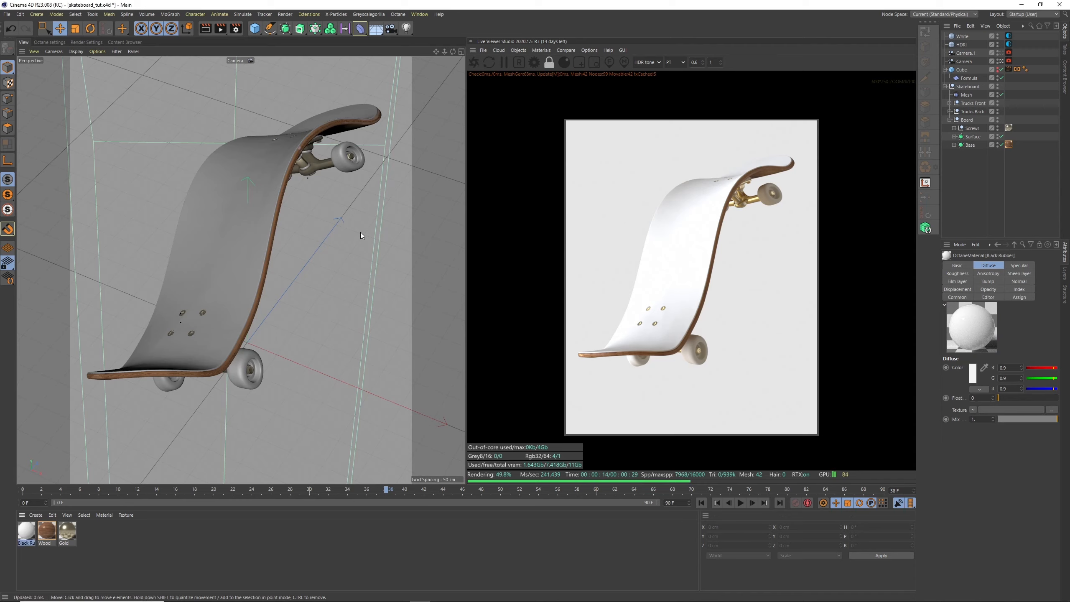
- Open the Black Rubber material in the node editor and darken its diffuse color to a value of 15%
double_click(25, 532)
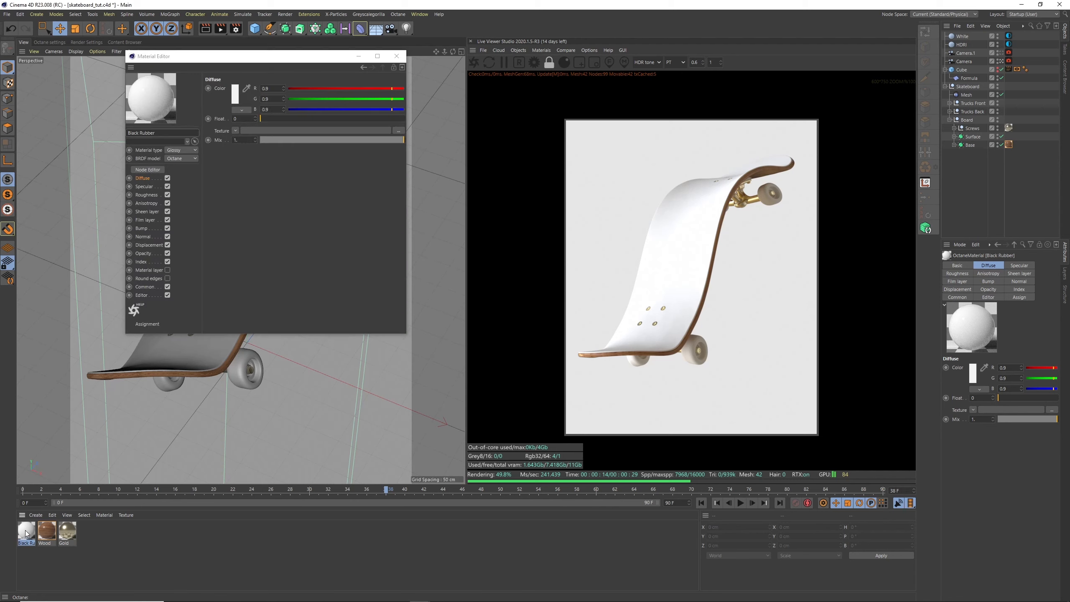
click(153, 171)
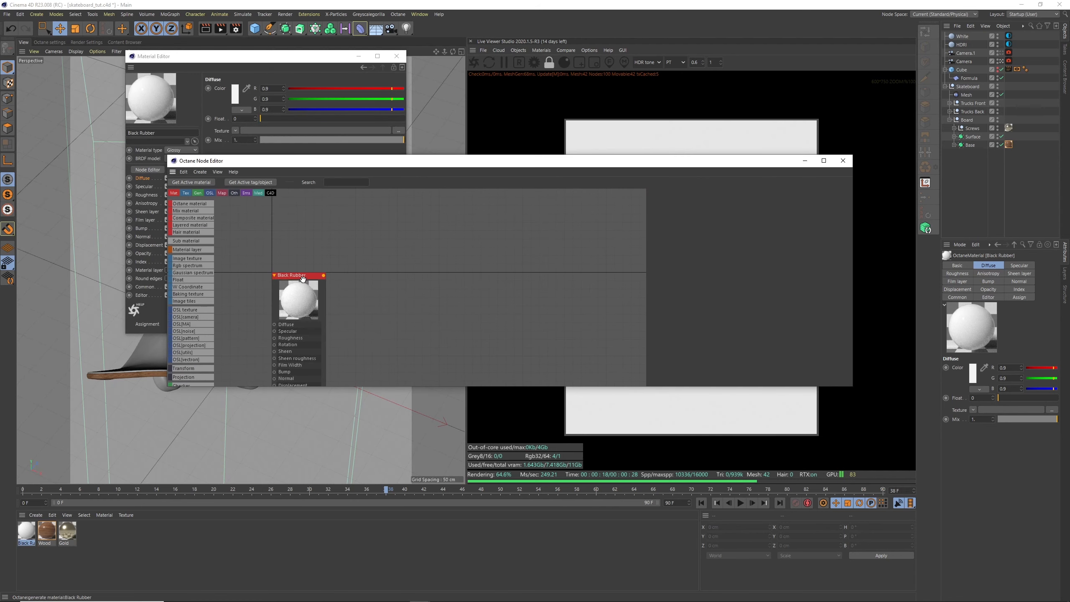
drag(303, 272, 449, 209)
drag(518, 175, 473, 210)
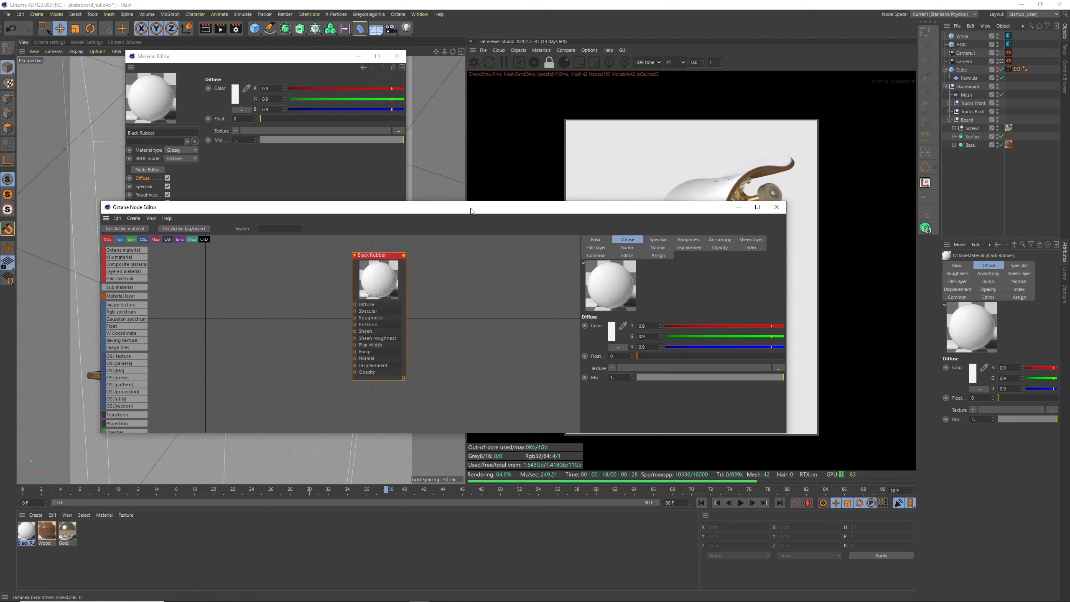
click(611, 332)
drag(645, 351, 581, 353)
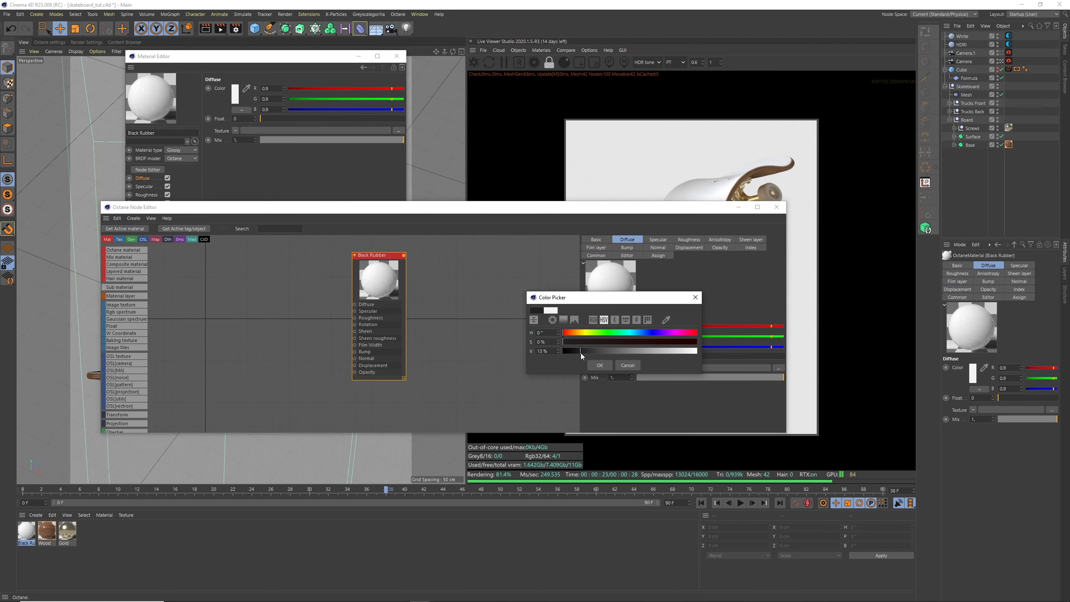
click(599, 365)
- Raise the Black Rubber material's roughness float to about 0.33 and close its editors
click(687, 240)
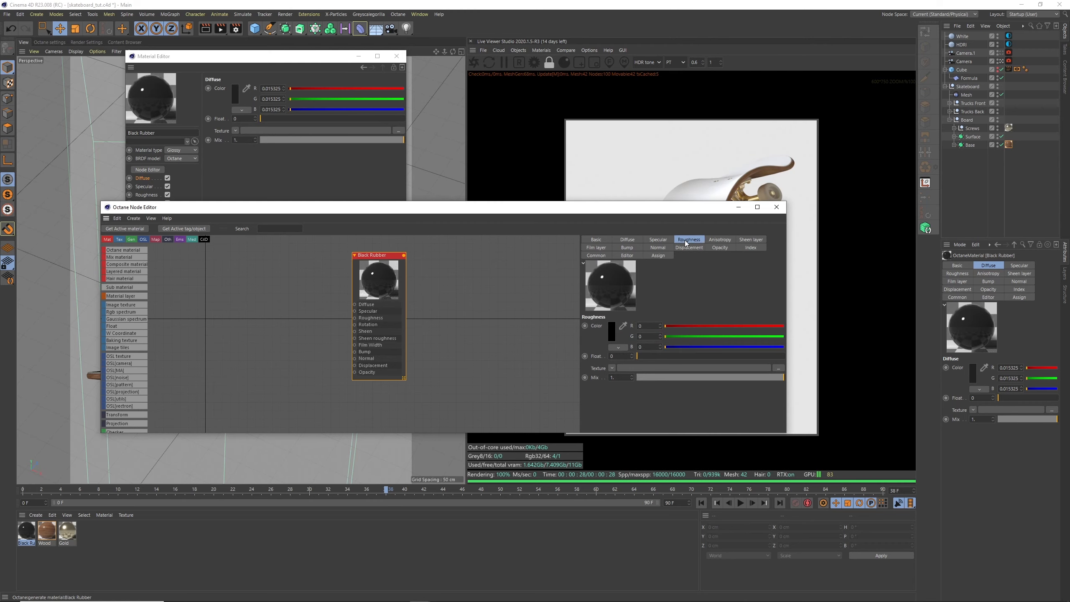
drag(727, 212, 728, 233)
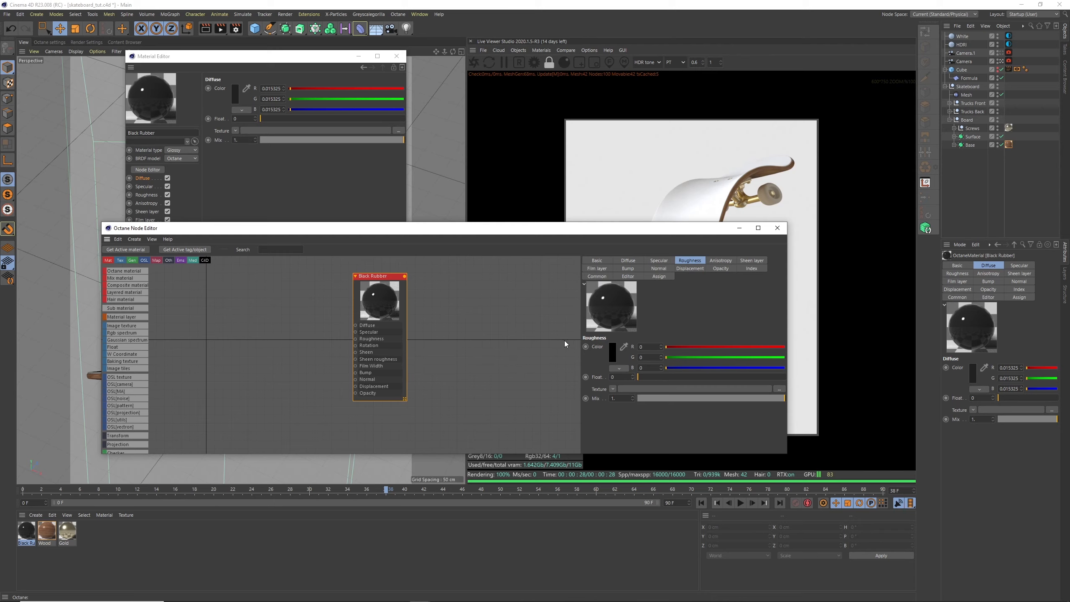
drag(652, 375, 686, 378)
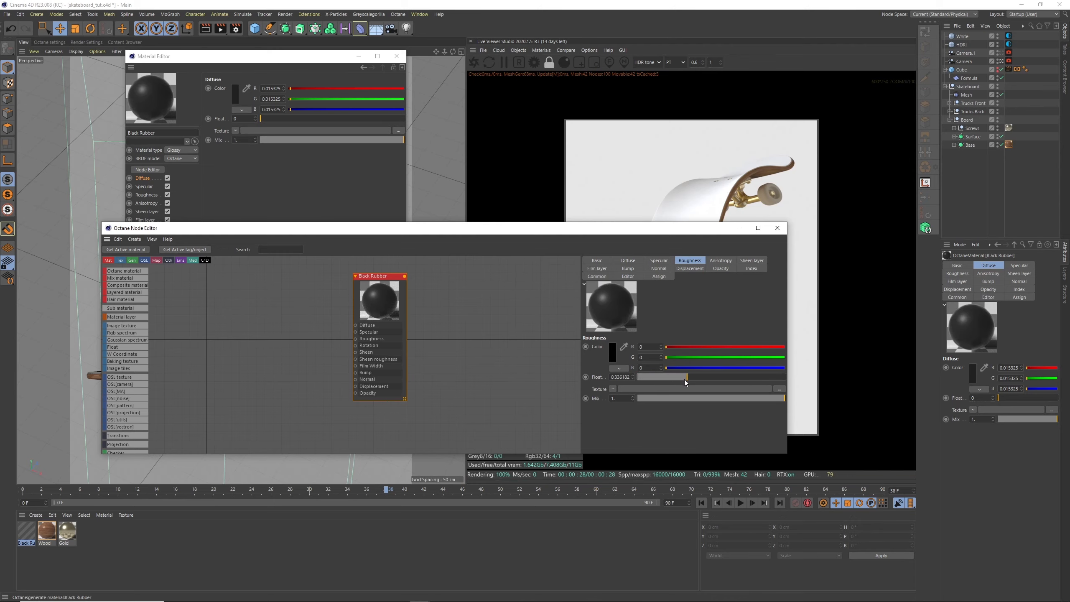
click(777, 227)
click(396, 56)
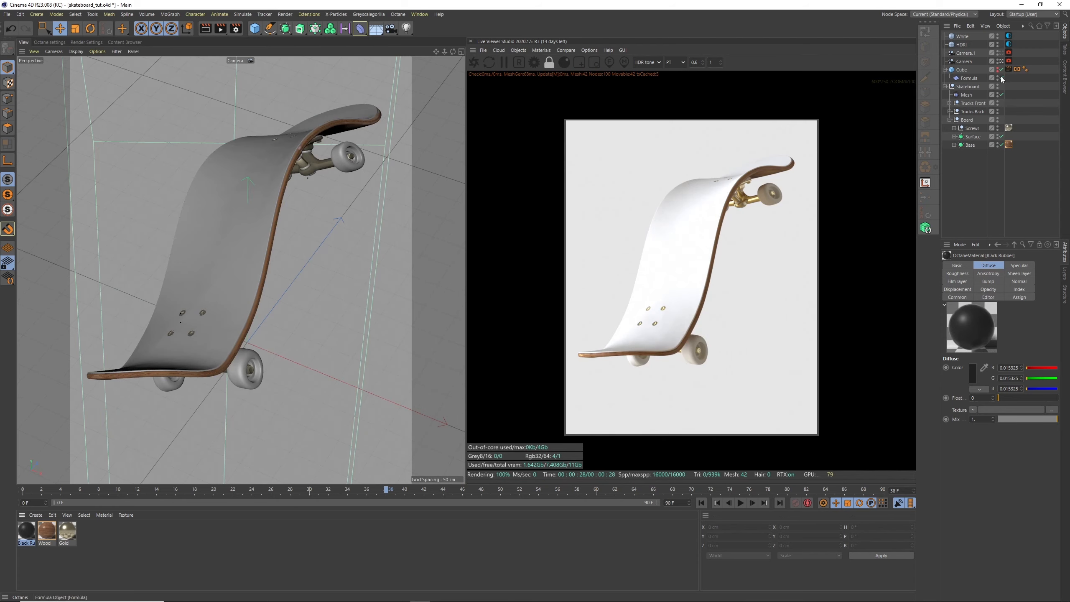
- Look through Camera.1 and apply the Black Rubber material to the Washers and Buffer in the Trucks Front group
click(1002, 53)
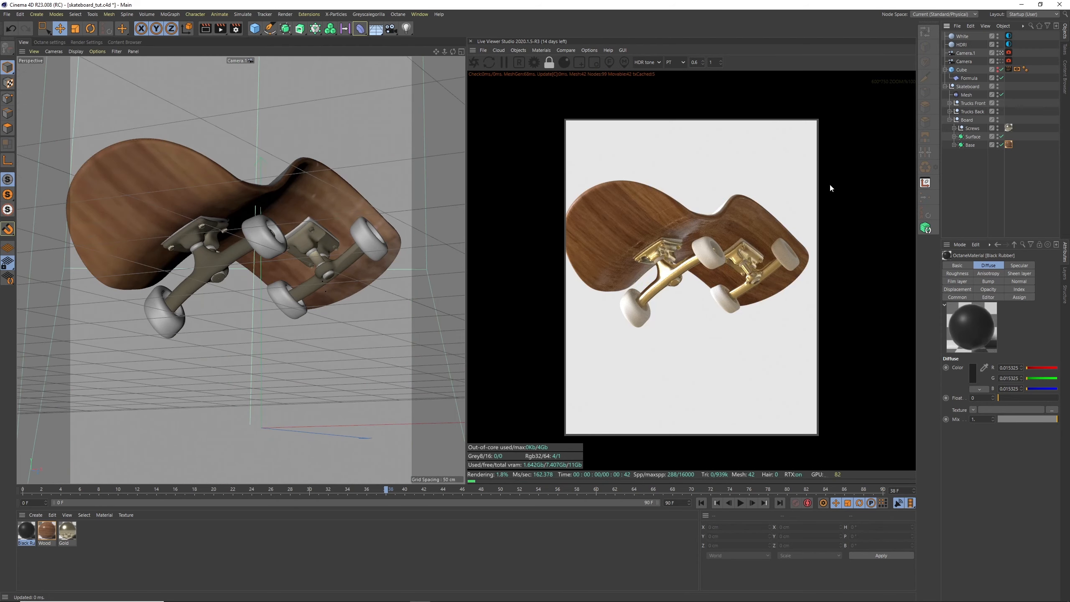
click(950, 103)
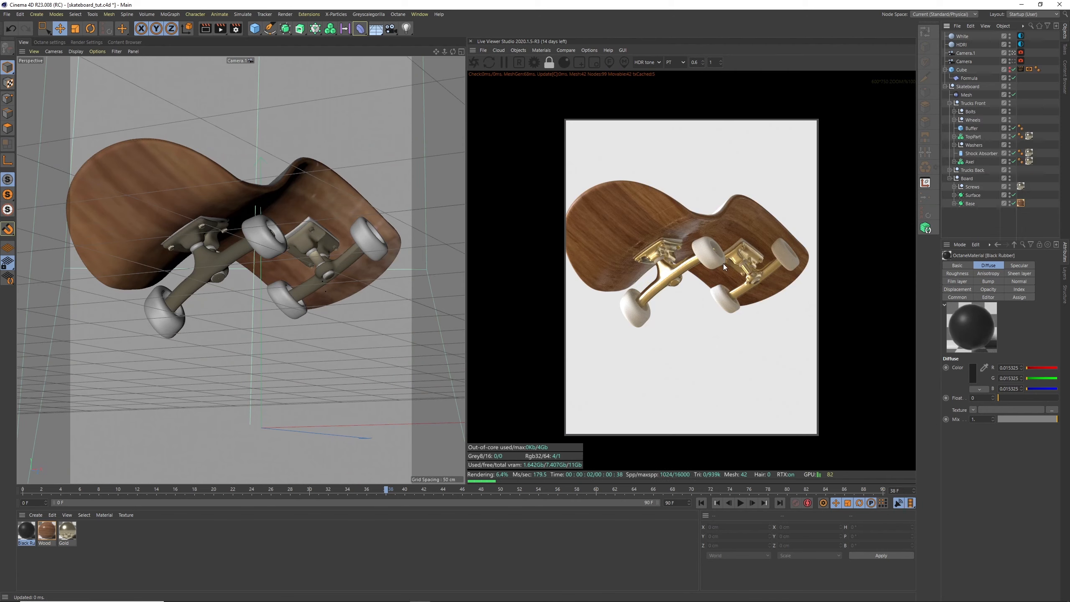
drag(32, 528, 217, 405)
drag(970, 147, 971, 145)
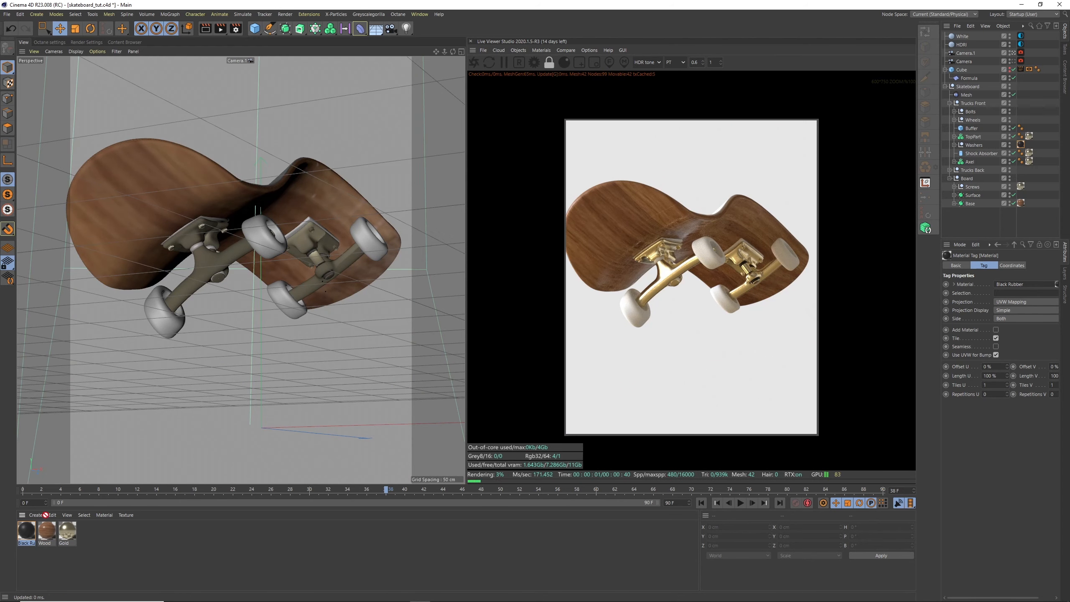
drag(970, 130, 971, 129)
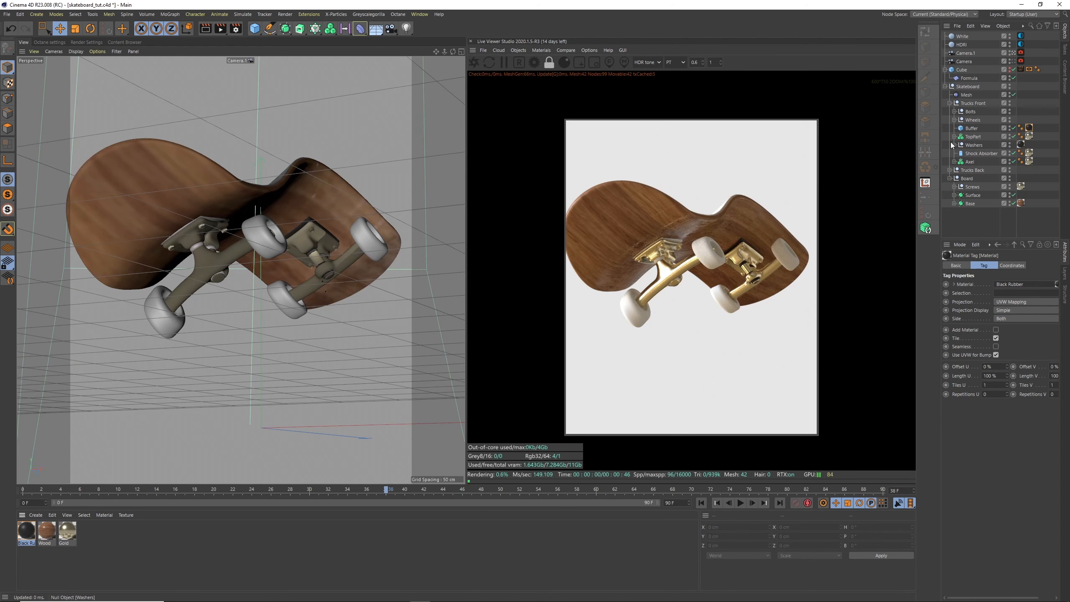
- Apply the Black Rubber material to the Washers and Buffer in the Trucks Back group and collapse the Skateboard hierarchy
click(950, 104)
click(950, 112)
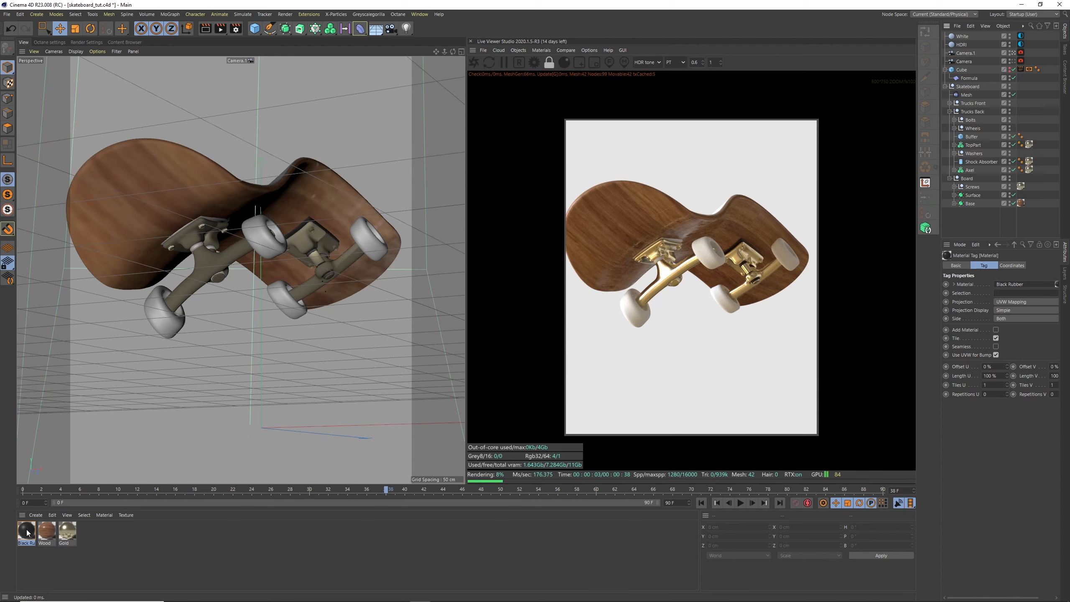
drag(973, 156, 971, 138)
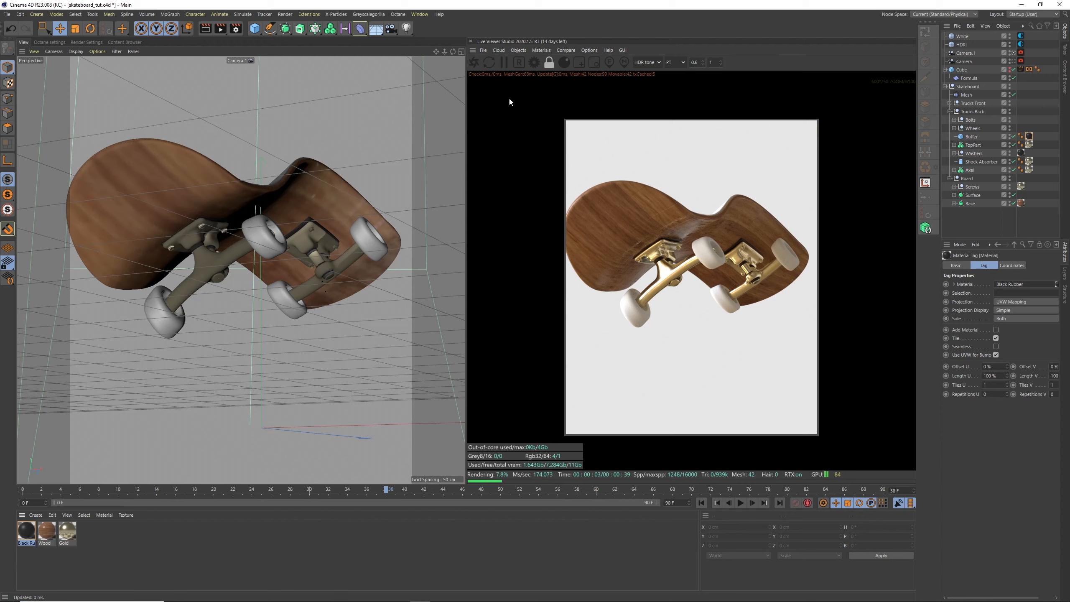
click(946, 87)
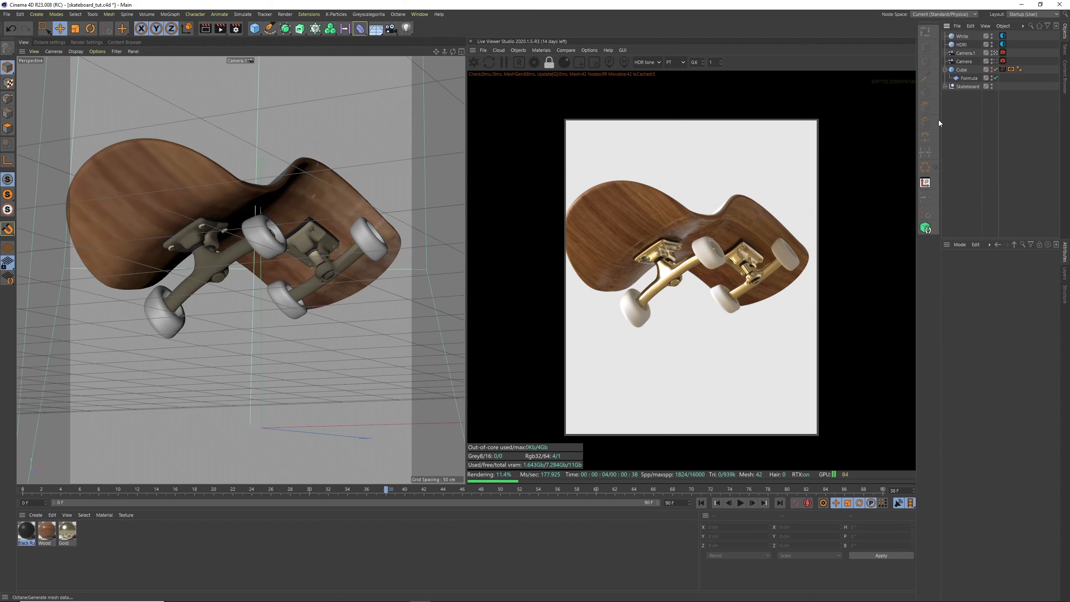
- Switch the view to the camera showing the board's top surface and save the project
click(995, 62)
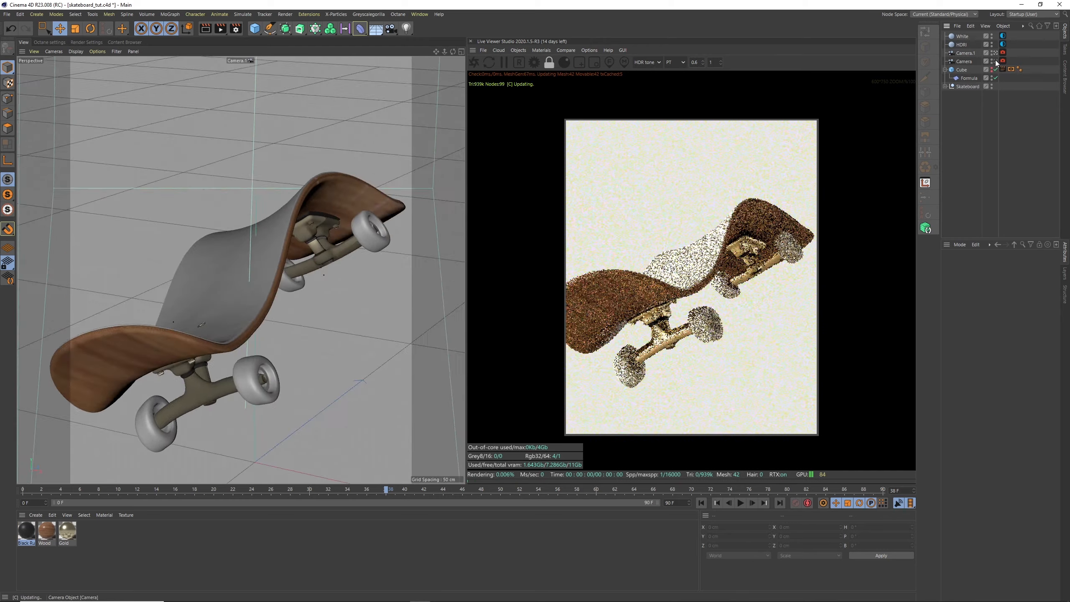
click(7, 15)
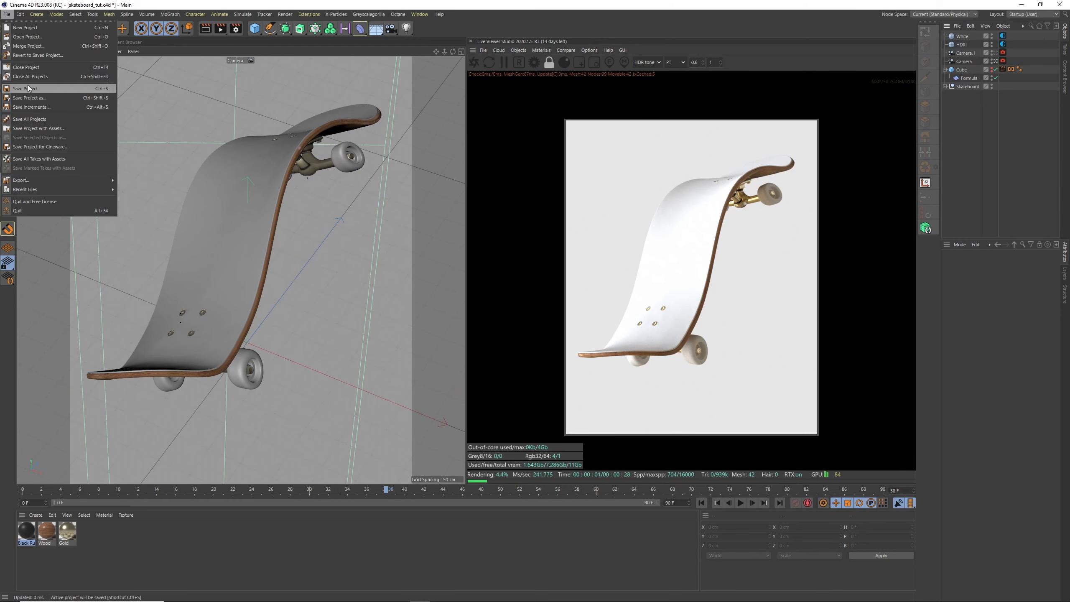
click(31, 89)
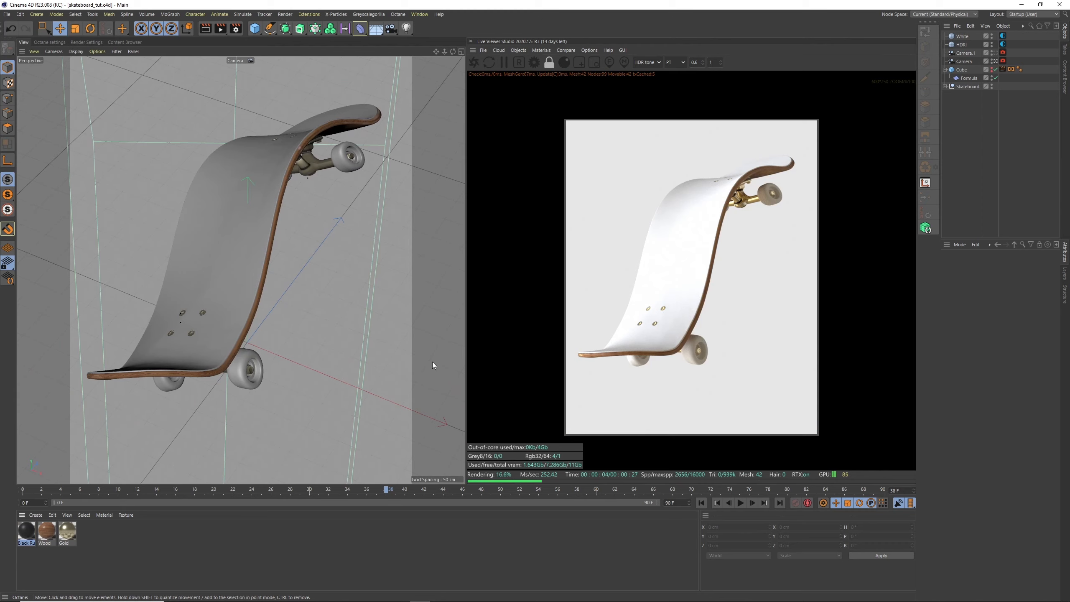
- Look through Camera.1, frame a close-up of one truck and its wheels, and save the project
click(995, 53)
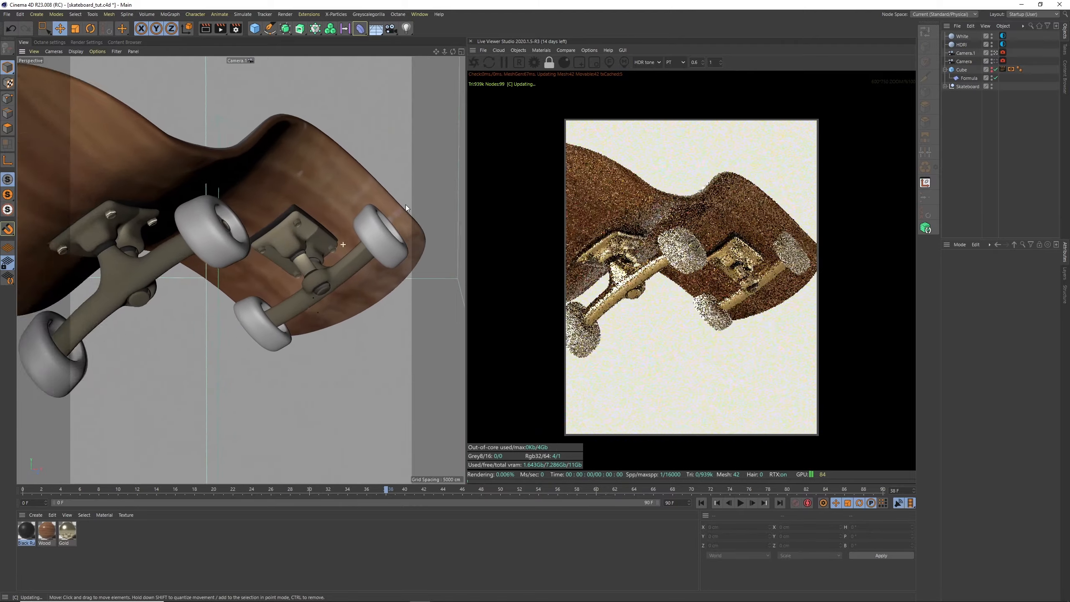
alt+drag(406, 204, 418, 186)
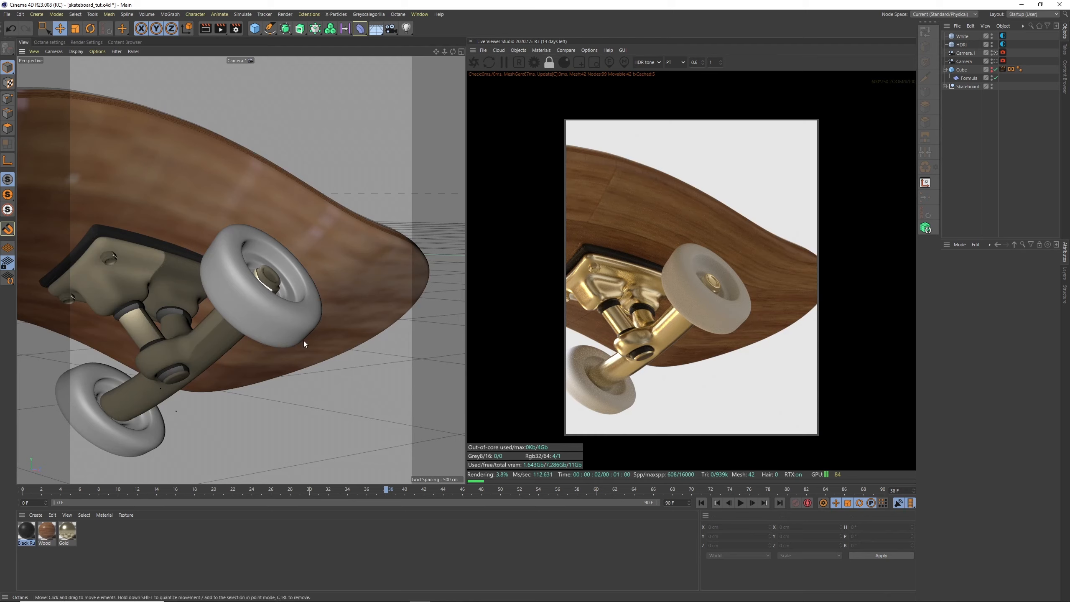
key(ctrl+s)
- Create a new Octane Specular material and name it Wheels
click(541, 51)
click(579, 112)
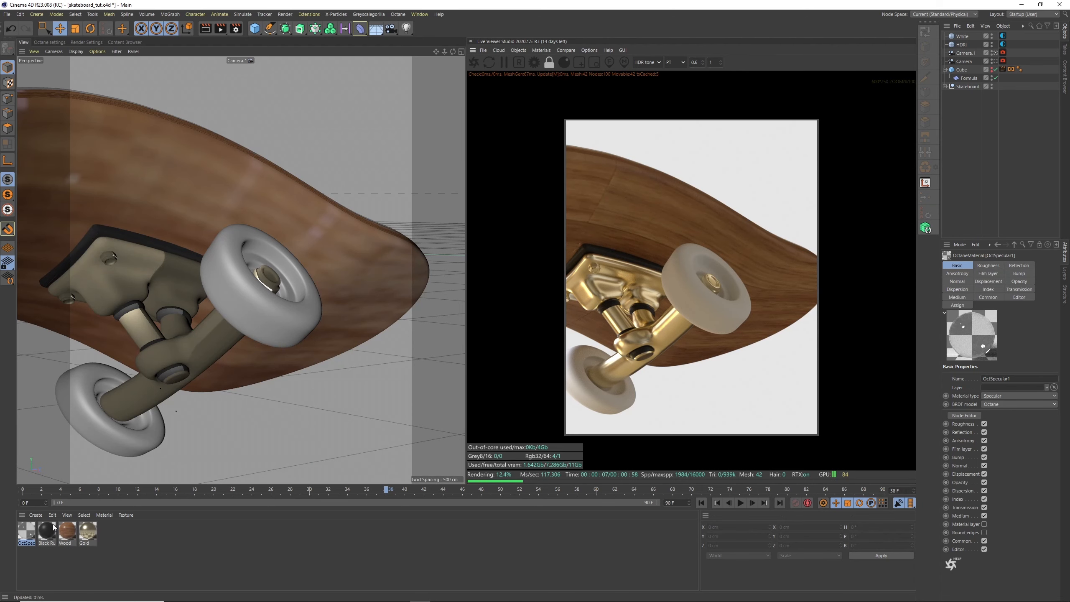
double_click(25, 543)
text(Wheels)
key(Return)
- Open the Wheels material for editing and apply it to the Wheels groups of the back and front trucks
double_click(25, 533)
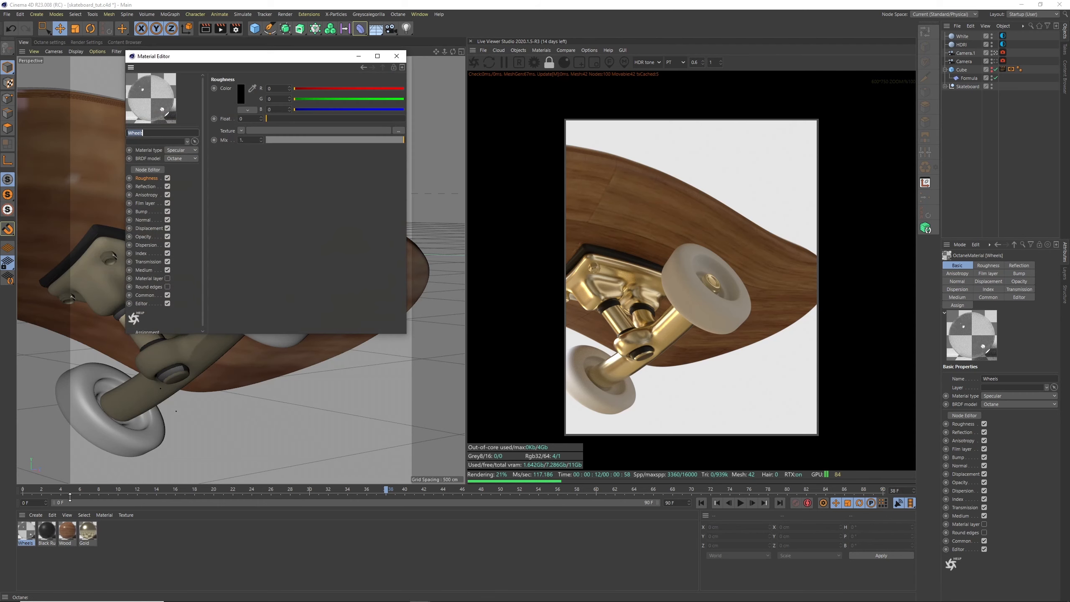
click(946, 86)
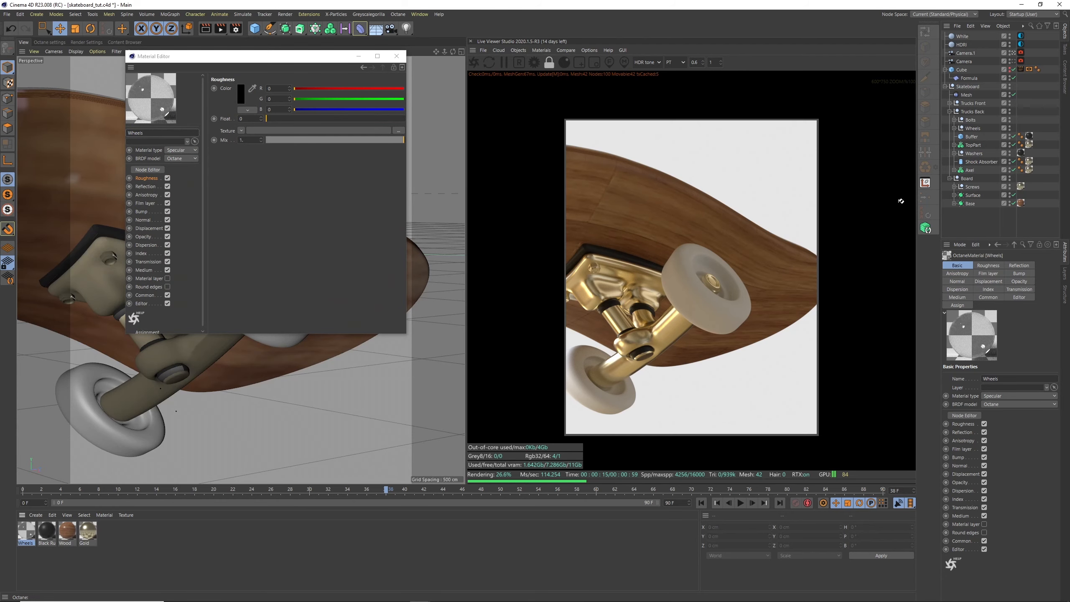
drag(974, 130, 974, 131)
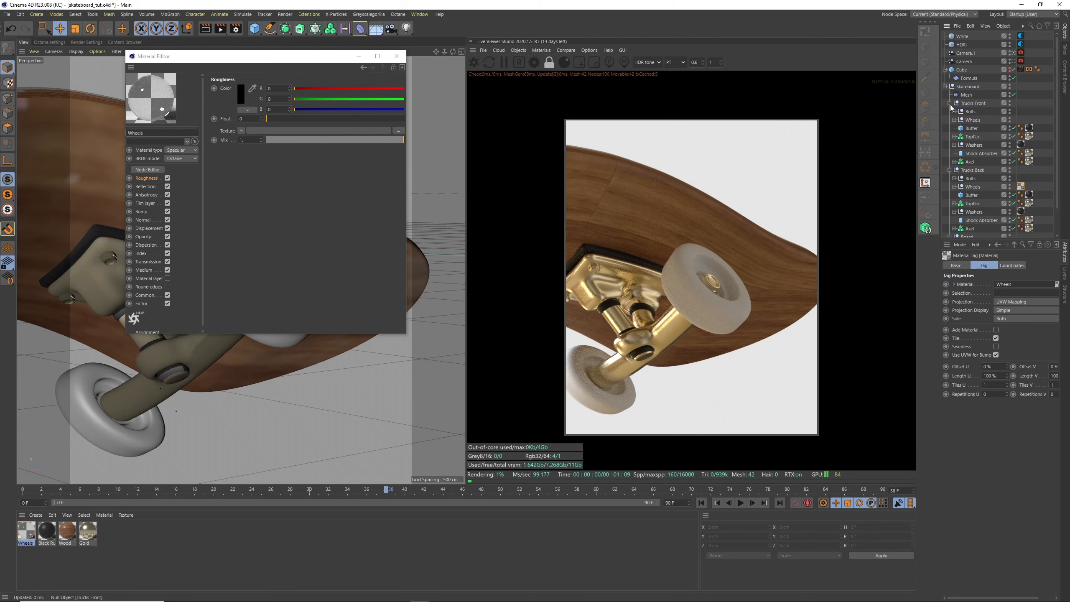
drag(26, 532, 974, 120)
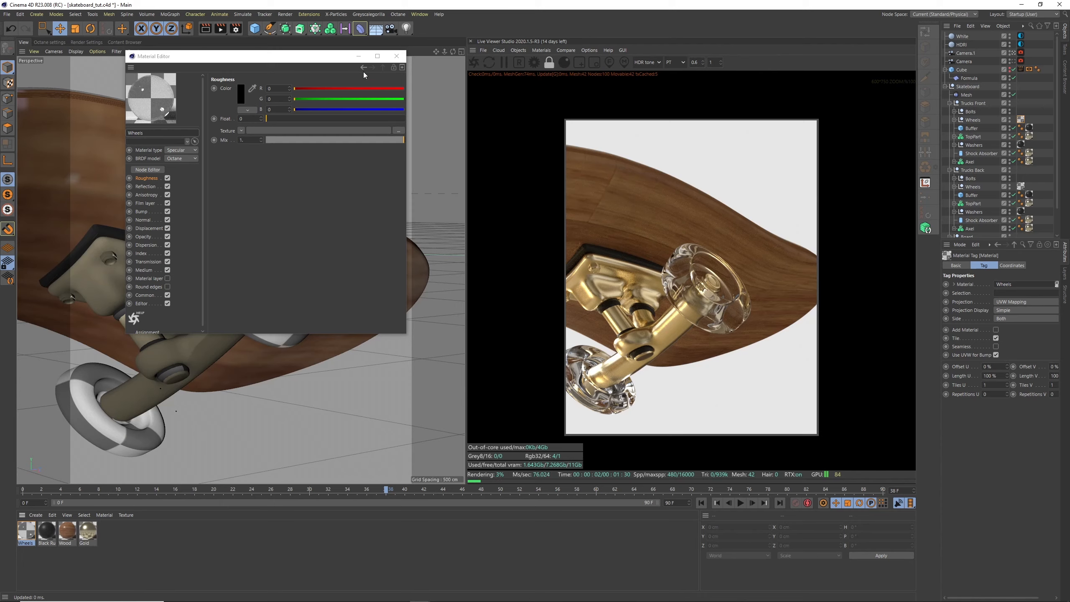
- Set the Wheels material's roughness float to about 0.2 for a frosted look
click(150, 181)
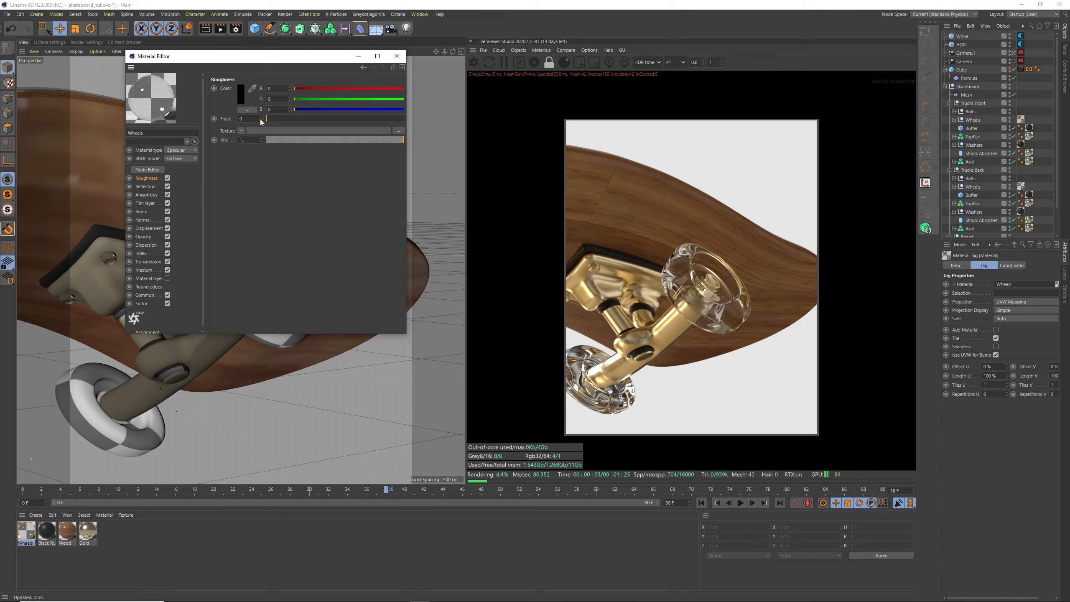
drag(271, 120, 293, 122)
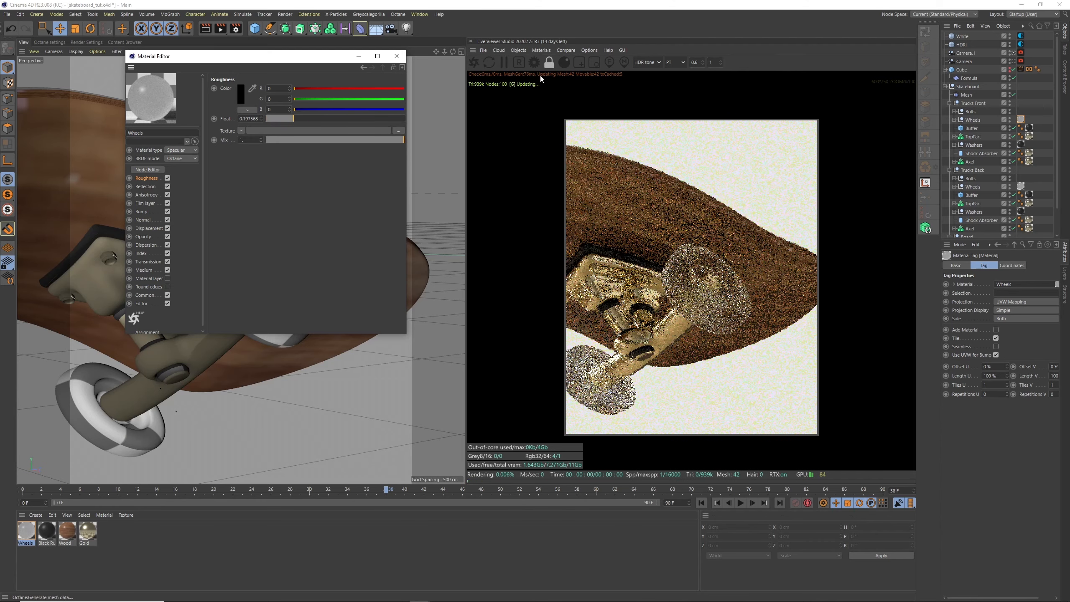
drag(452, 54, 487, 62)
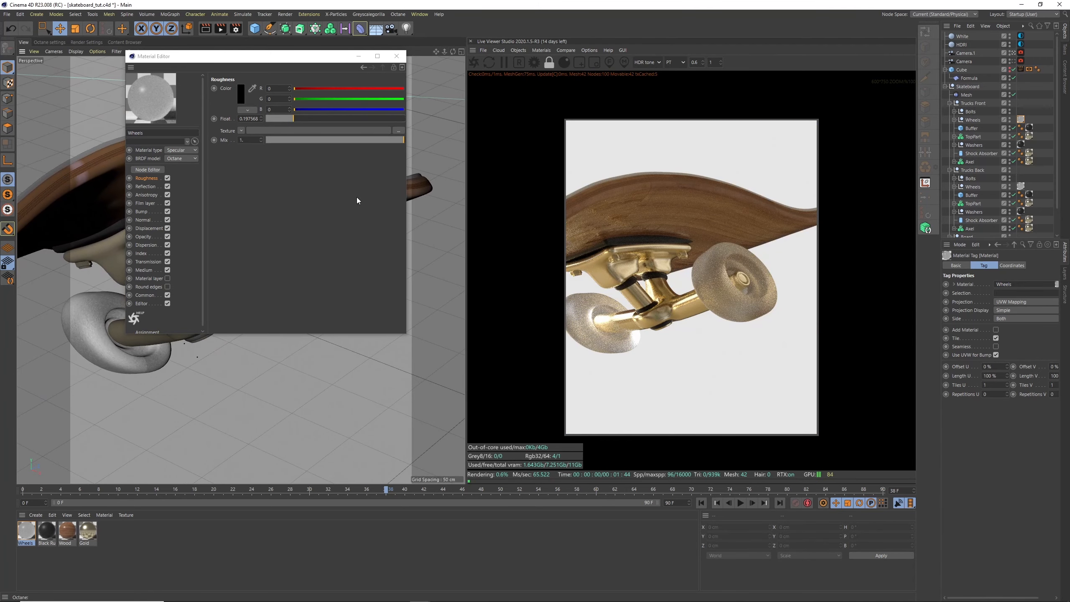
- Add a Scattering medium to the Wheels material and reduce its density to about 63
click(152, 269)
click(275, 88)
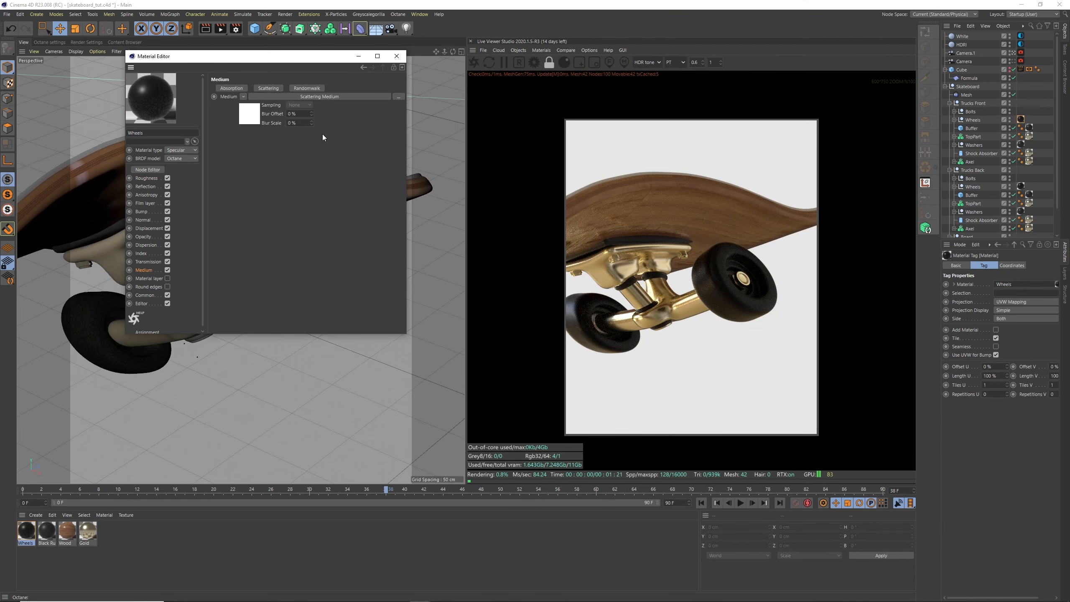
click(249, 110)
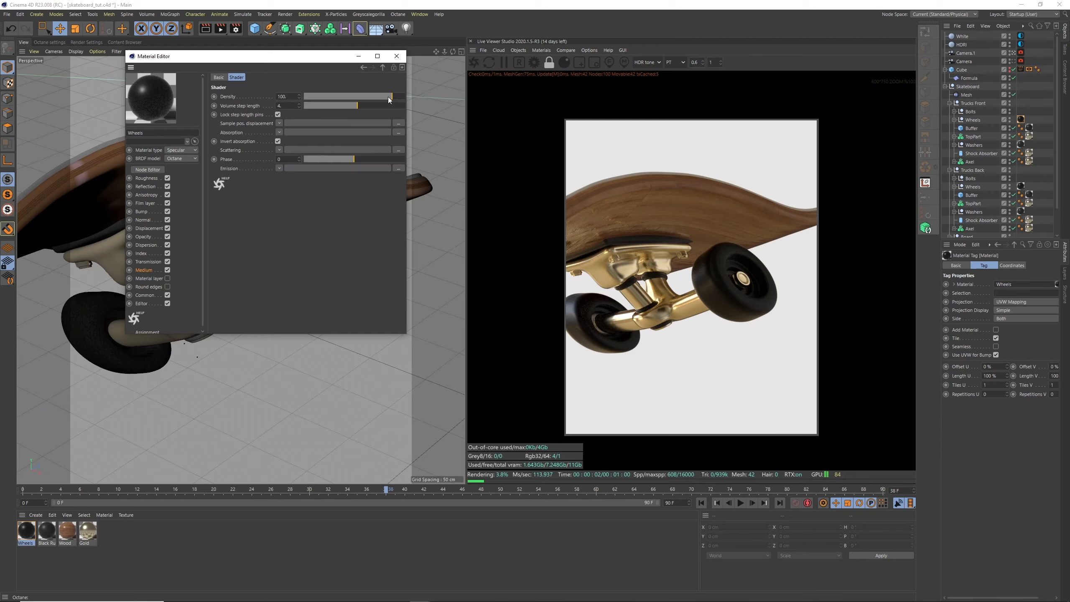
mouse_move(383, 95)
mouse_down()
mouse_move(356, 94)
mouse_move(382, 101)
mouse_up()
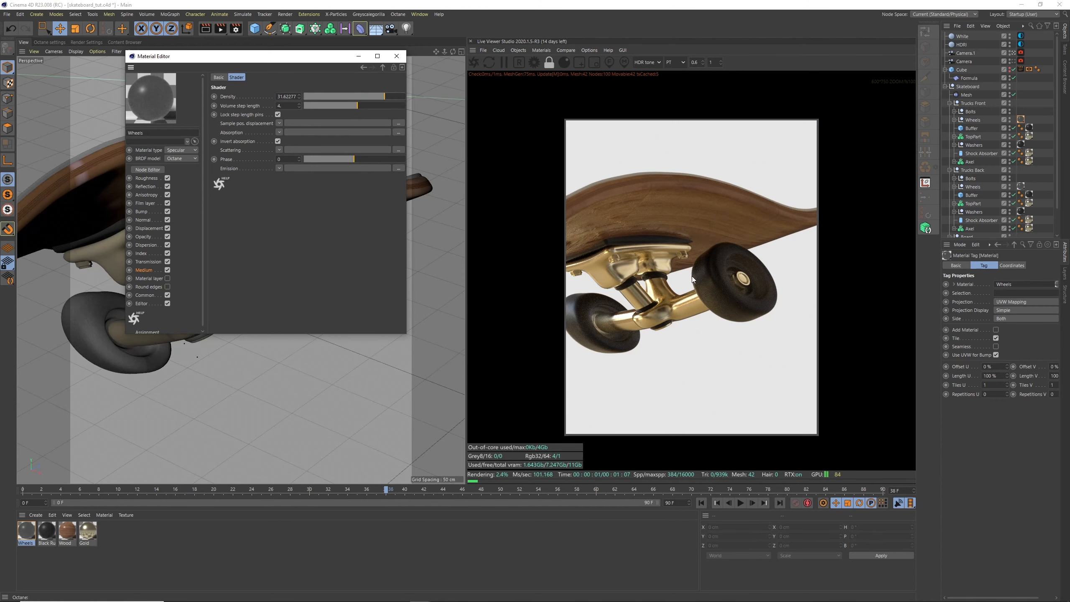
drag(387, 99, 386, 101)
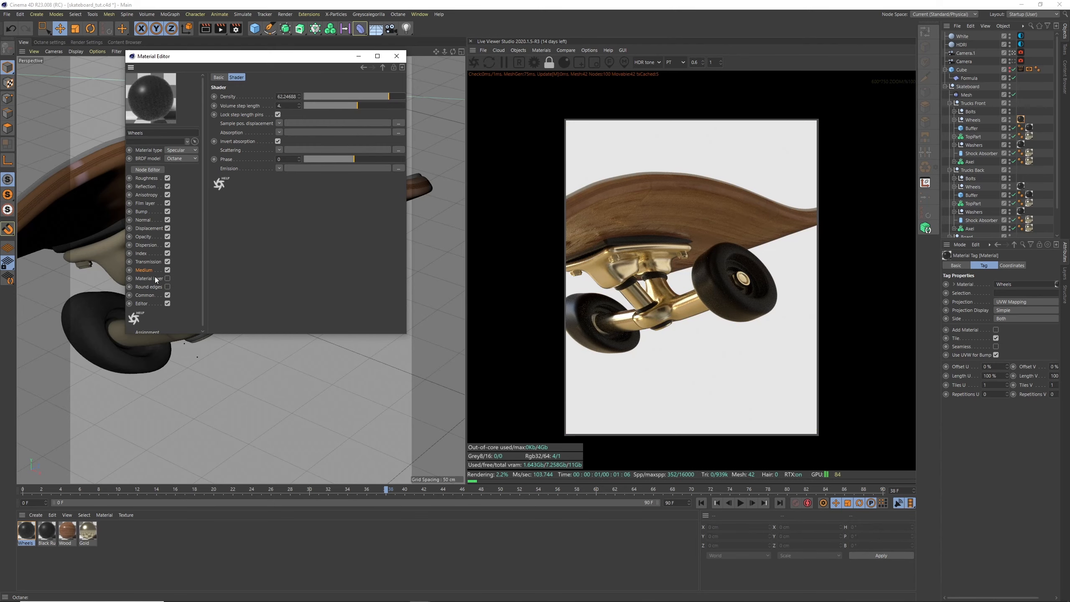
- Set the Wheels material's transmission color to a pale blue with hue 195°, saturation 13% and value 74%
click(150, 262)
click(242, 96)
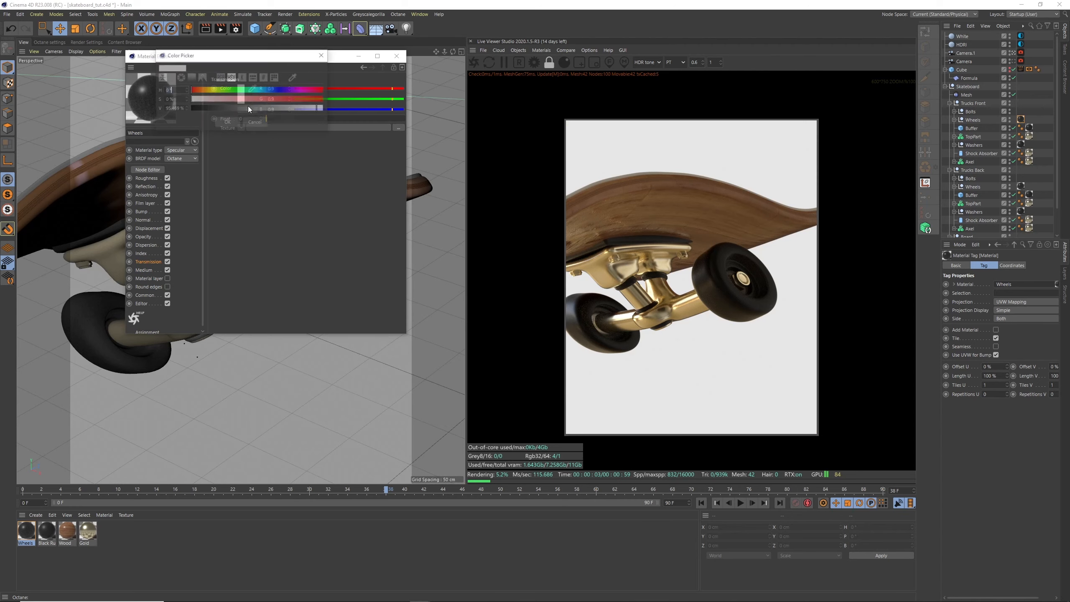
drag(299, 109, 290, 108)
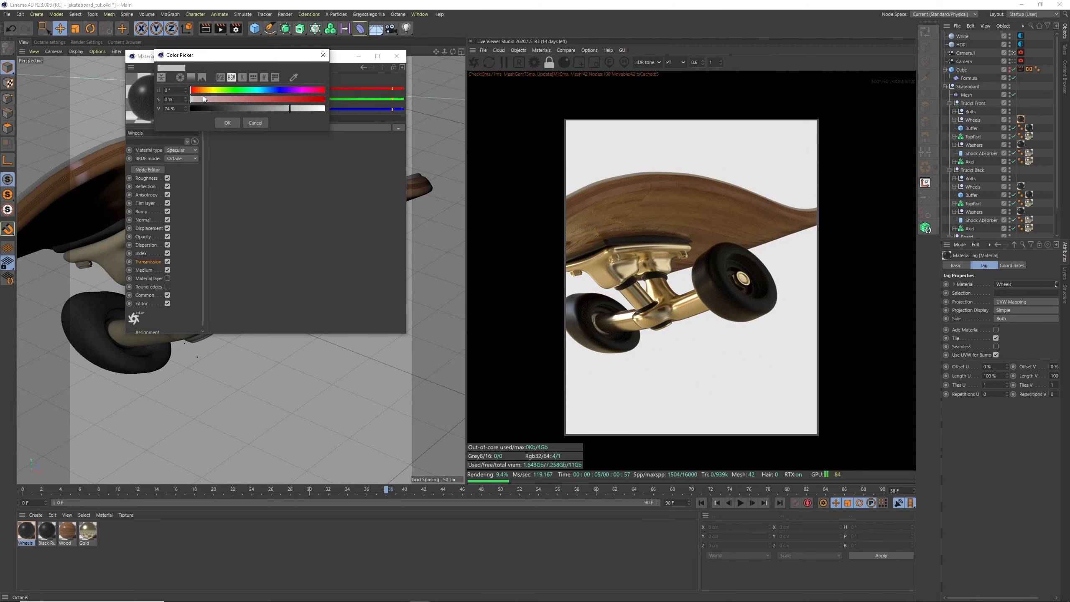
drag(203, 99, 261, 91)
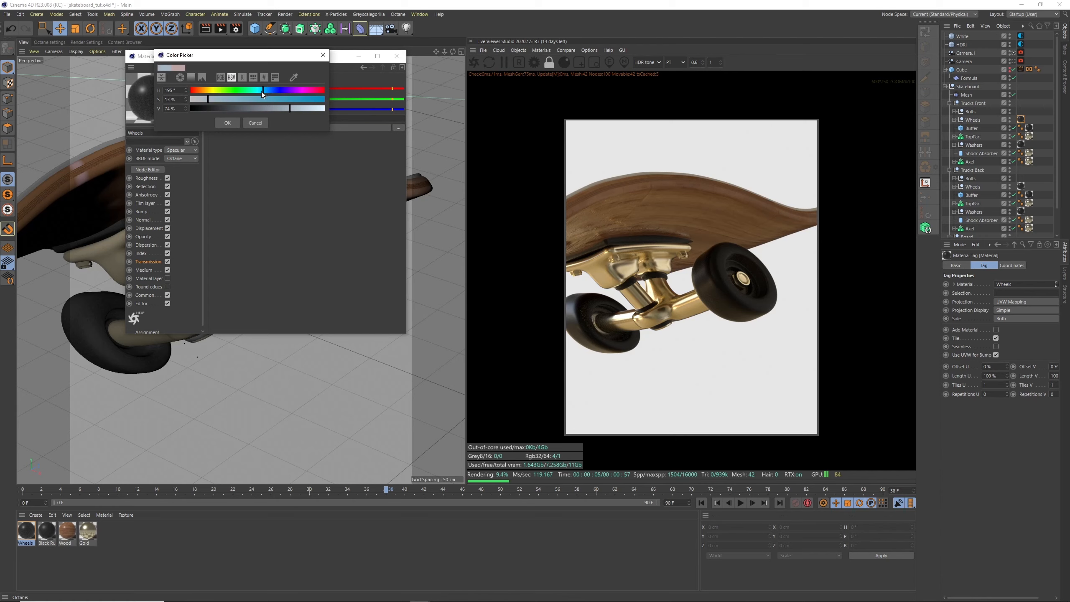
click(227, 123)
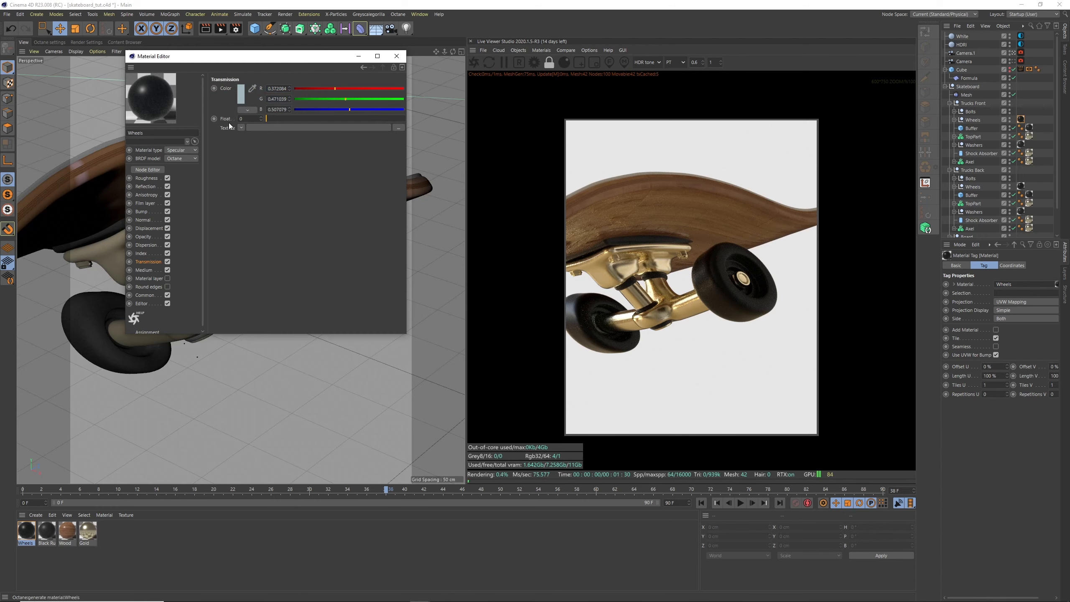
- Assign a FloatTexture to the Wheels medium's scattering and raise its phase to about 0.55
click(151, 270)
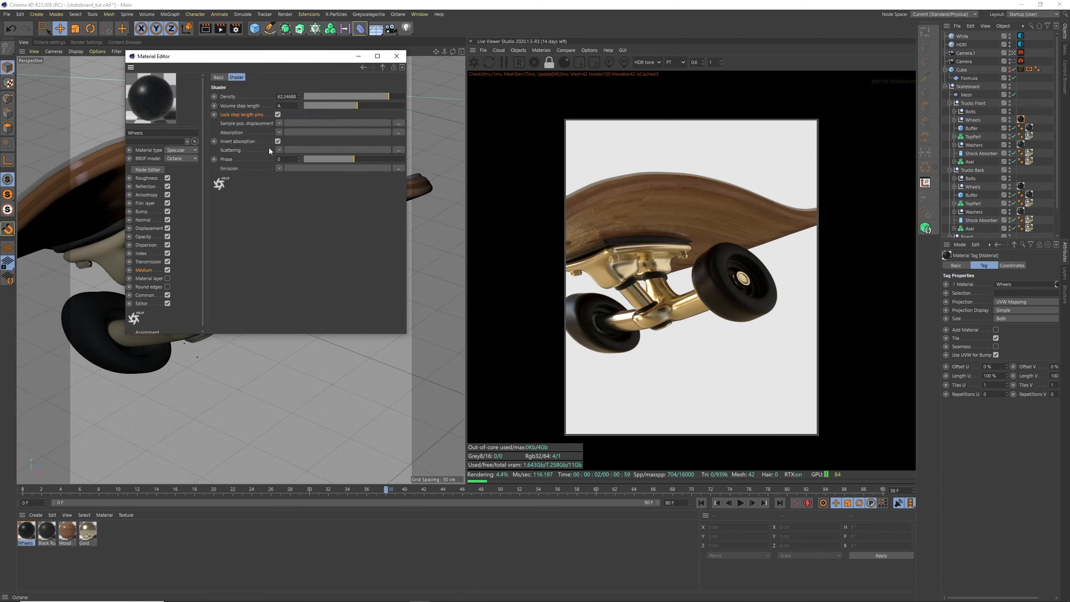
click(278, 150)
mouse_move(306, 339)
mouse_move(340, 339)
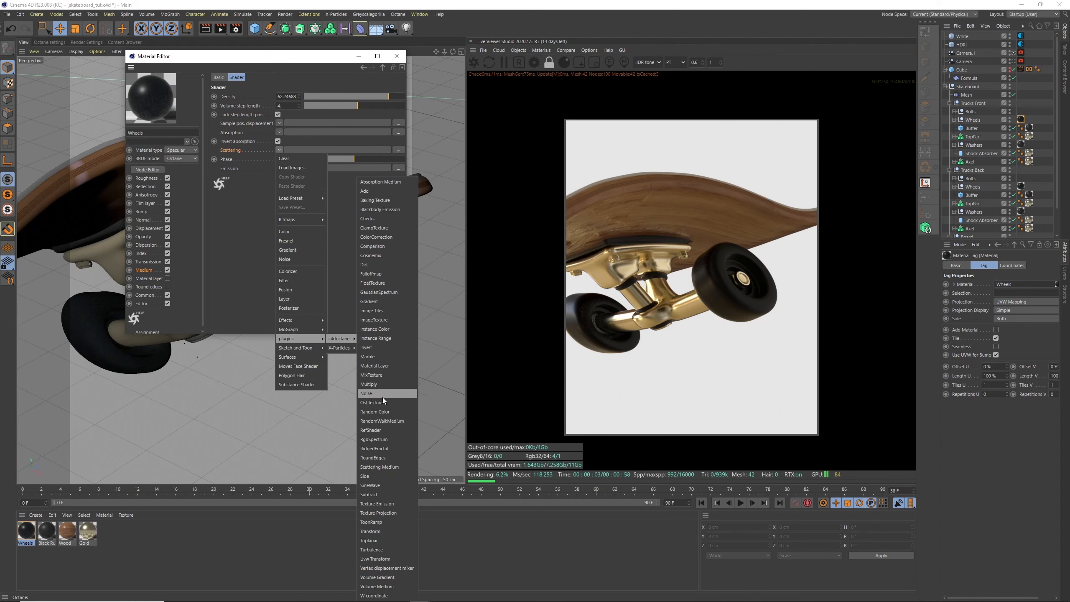
click(391, 284)
drag(340, 186, 381, 186)
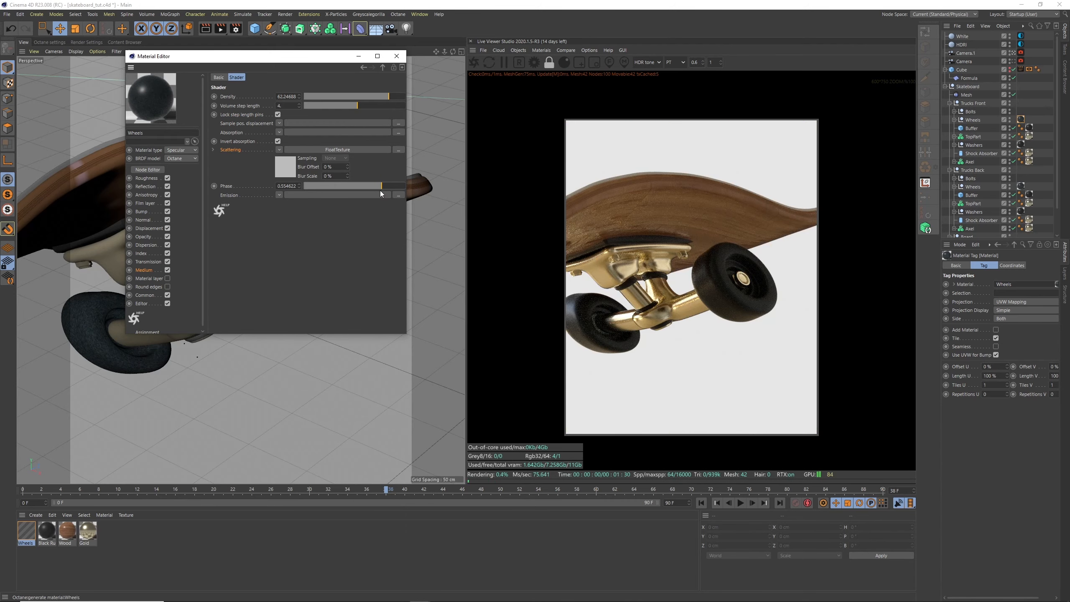
- Reduce the Wheels medium's density to about 19, close the material and save the project
click(364, 194)
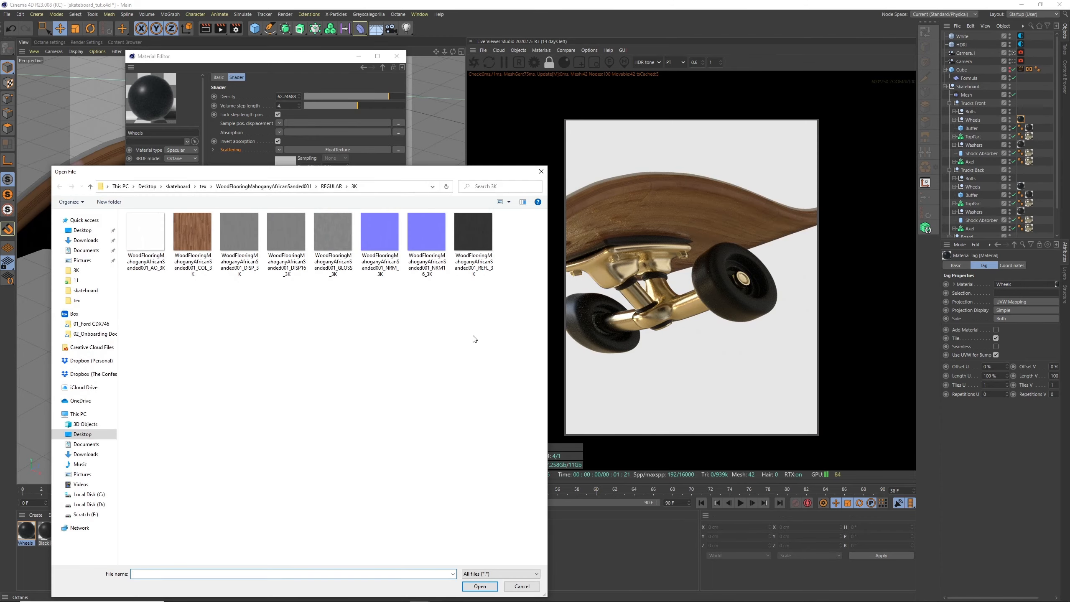
click(520, 587)
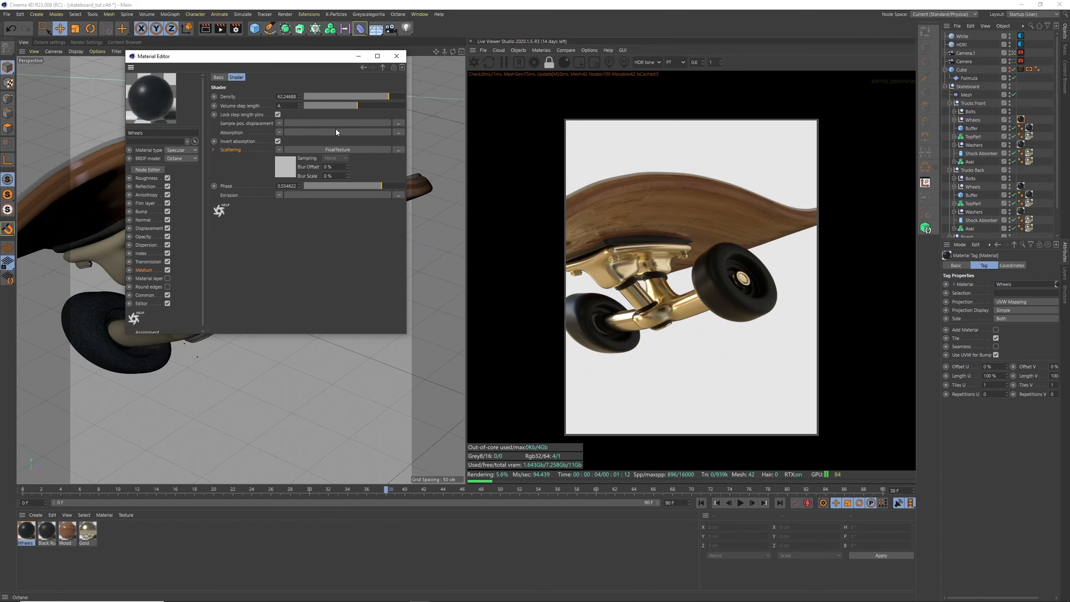
drag(385, 97, 380, 101)
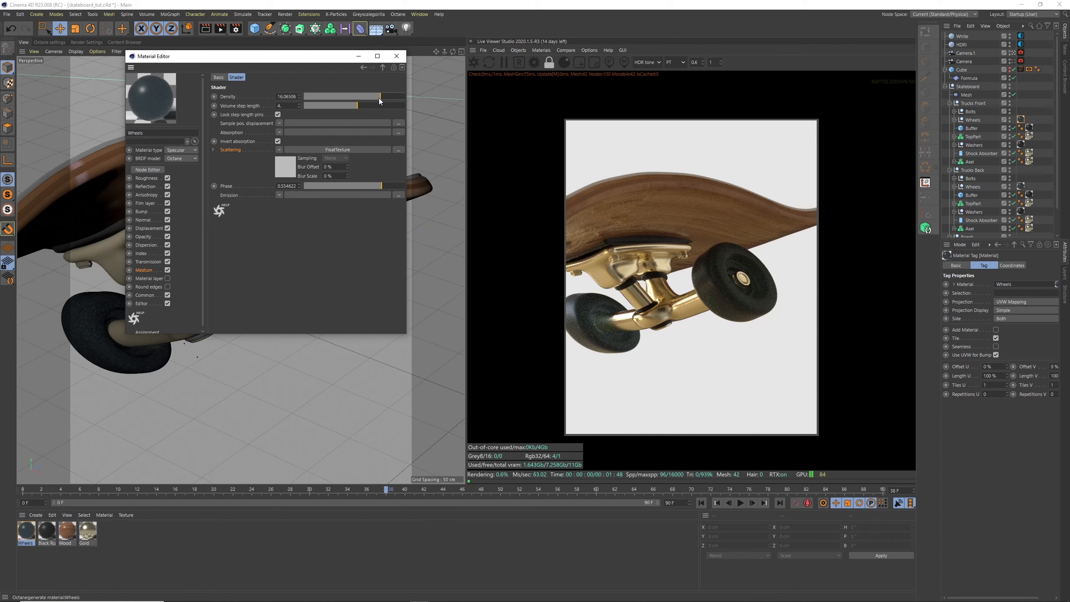
click(397, 56)
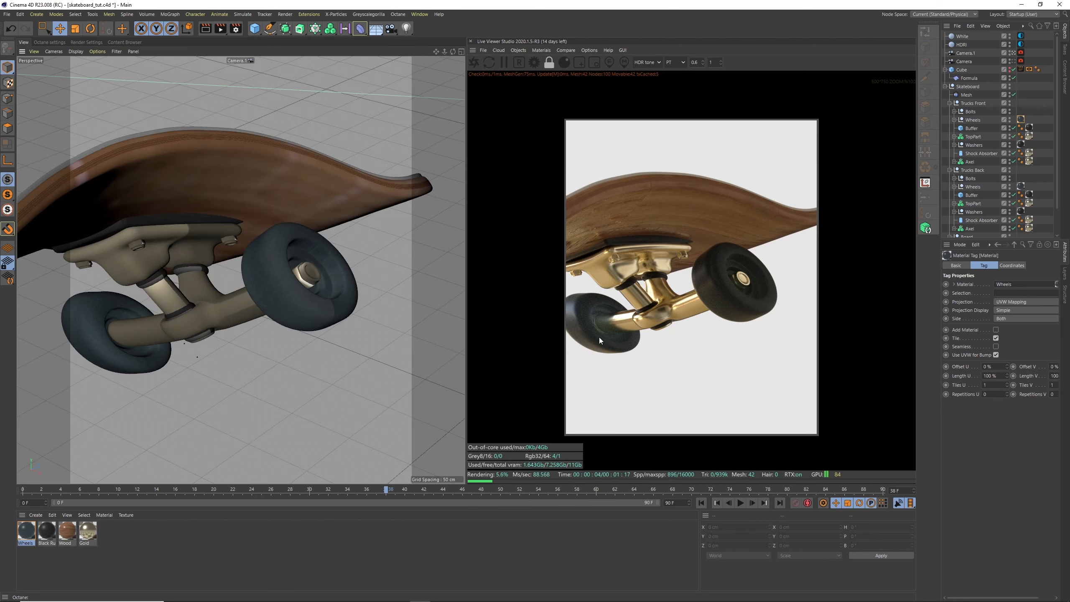
key(ctrl+s)
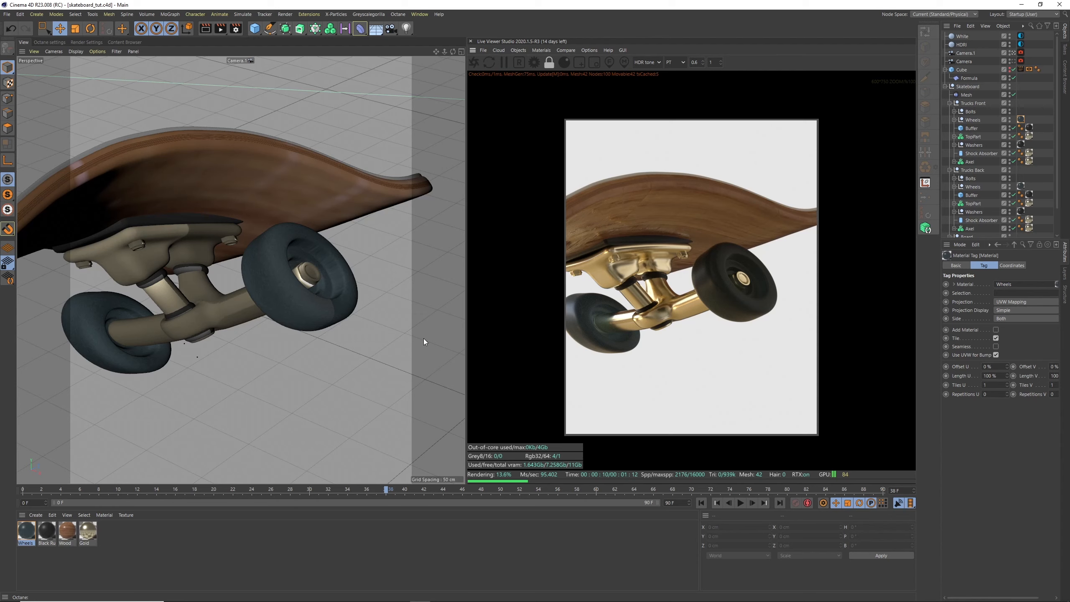
- Open the Gold material in the node editor and connect a new Image texture node to its Roughness input
double_click(87, 533)
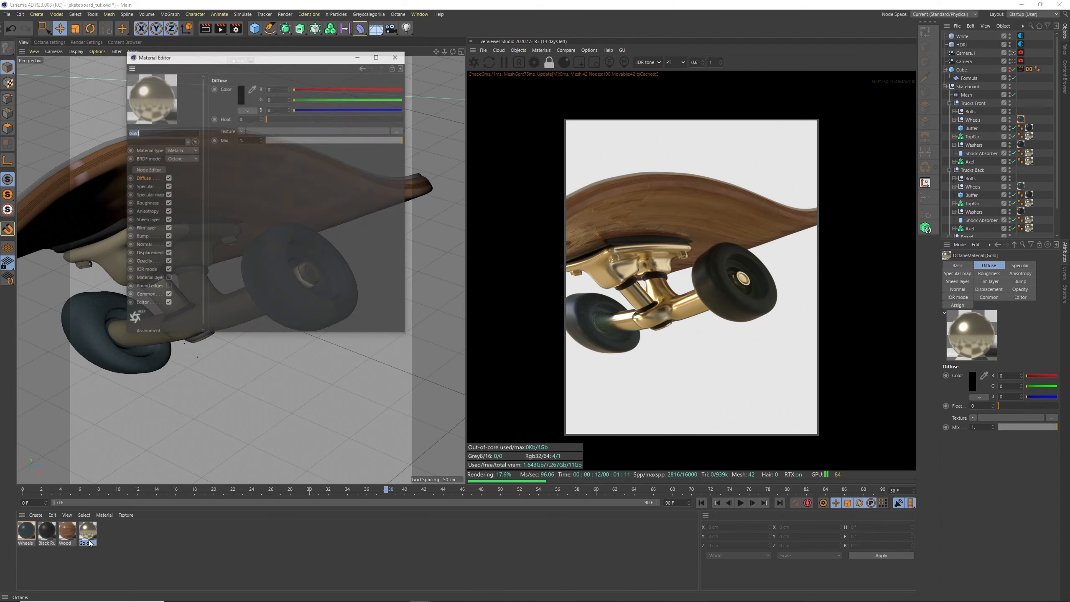
click(156, 172)
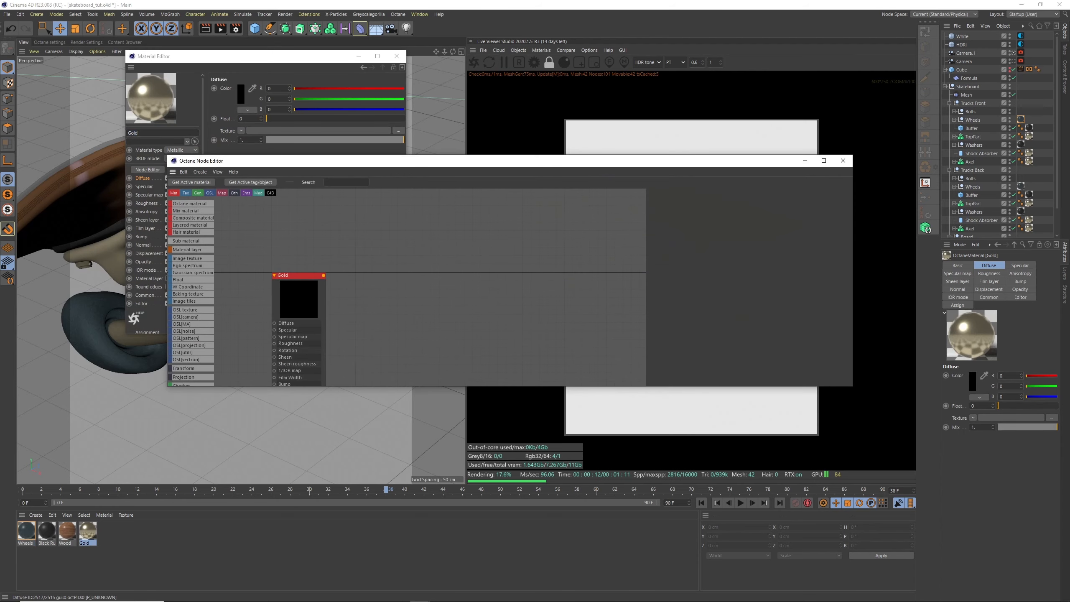
click(299, 275)
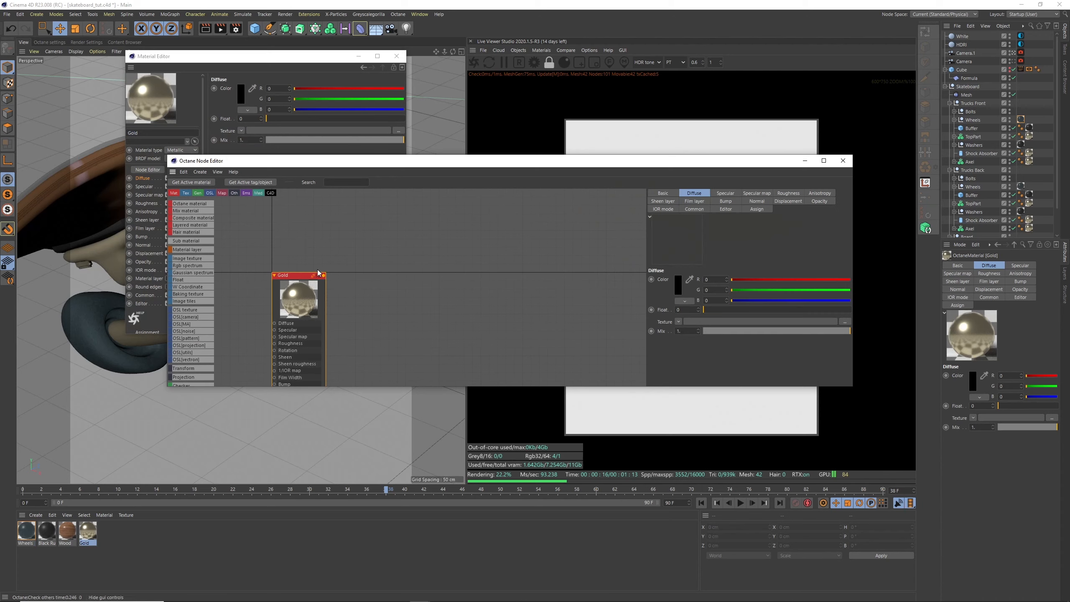
key(ctrl+s)
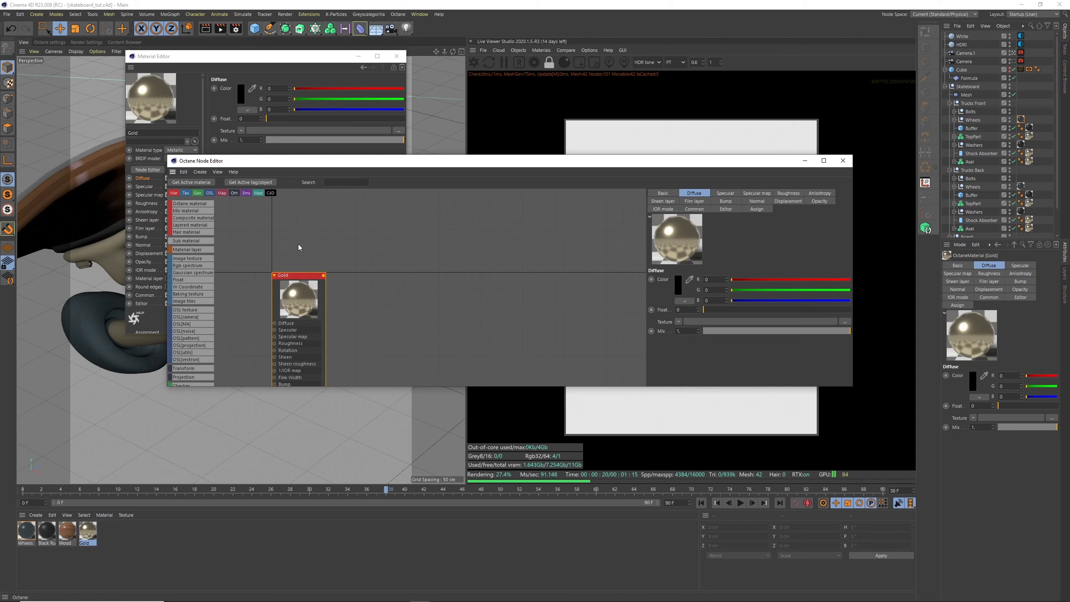
middle_drag(299, 246, 518, 214)
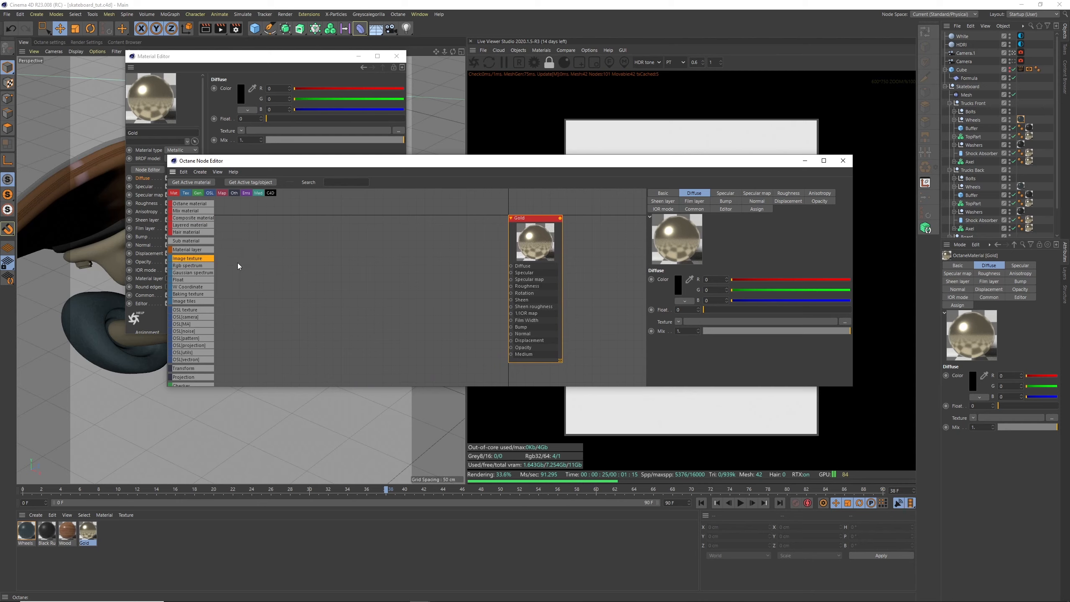
drag(199, 260, 512, 286)
drag(319, 257, 309, 259)
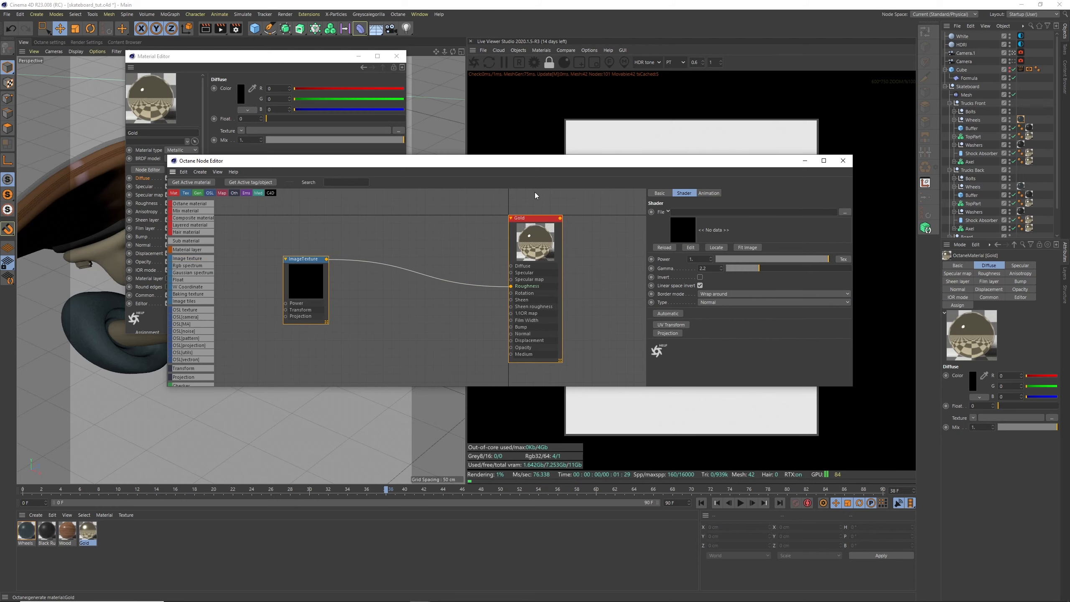
- Load Fingerprints004_OVERLAY_VAR2_3K.jpg from the Fingerprints004 REGULAR 3K folder into the Image texture node
click(844, 212)
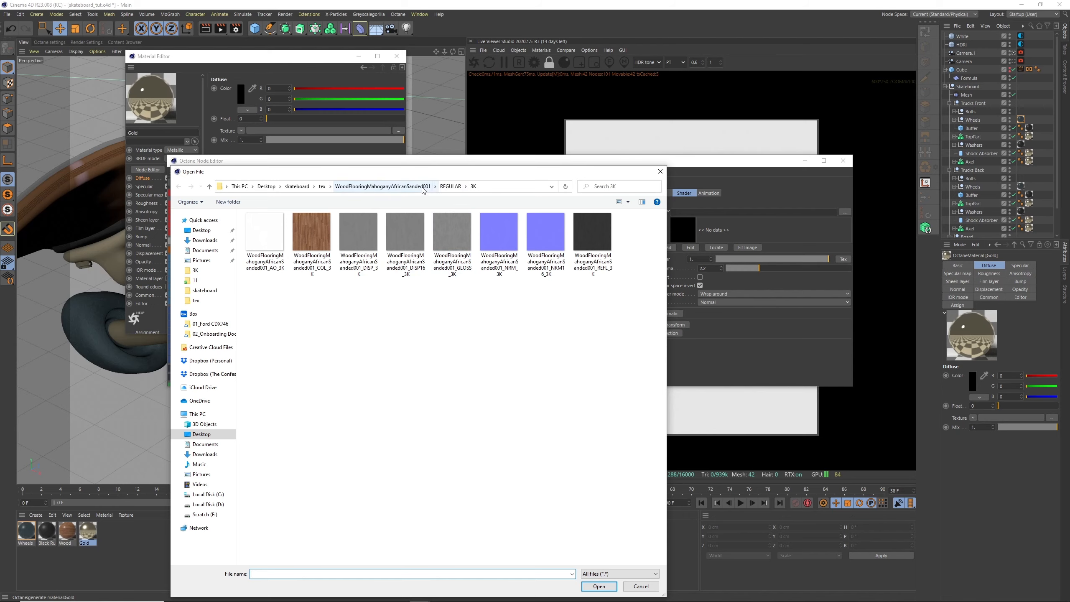
click(434, 187)
click(320, 187)
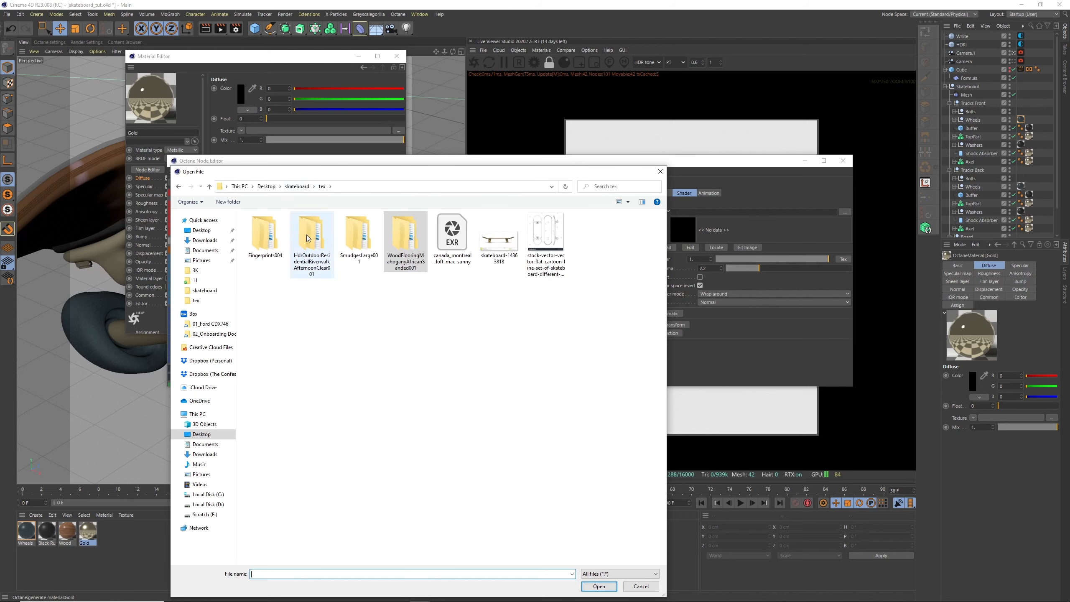
double_click(275, 248)
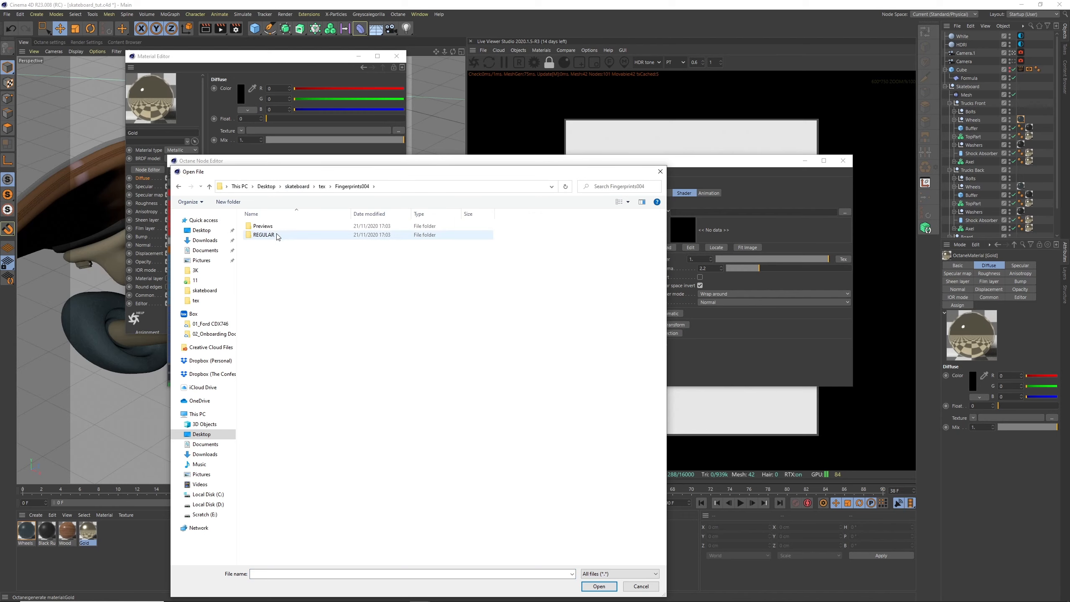
double_click(280, 237)
double_click(280, 229)
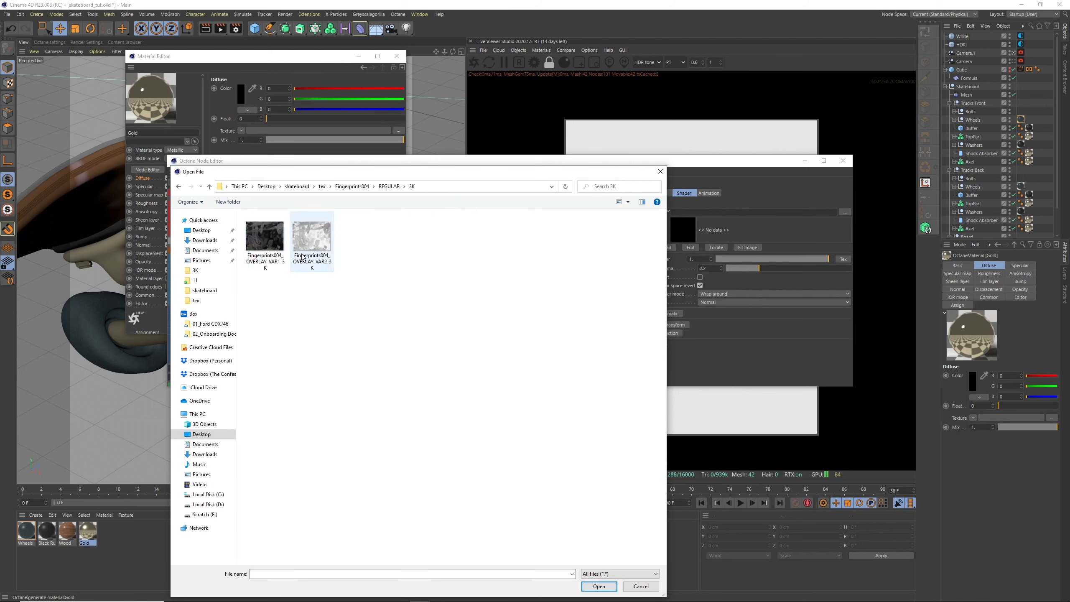
click(319, 242)
click(589, 582)
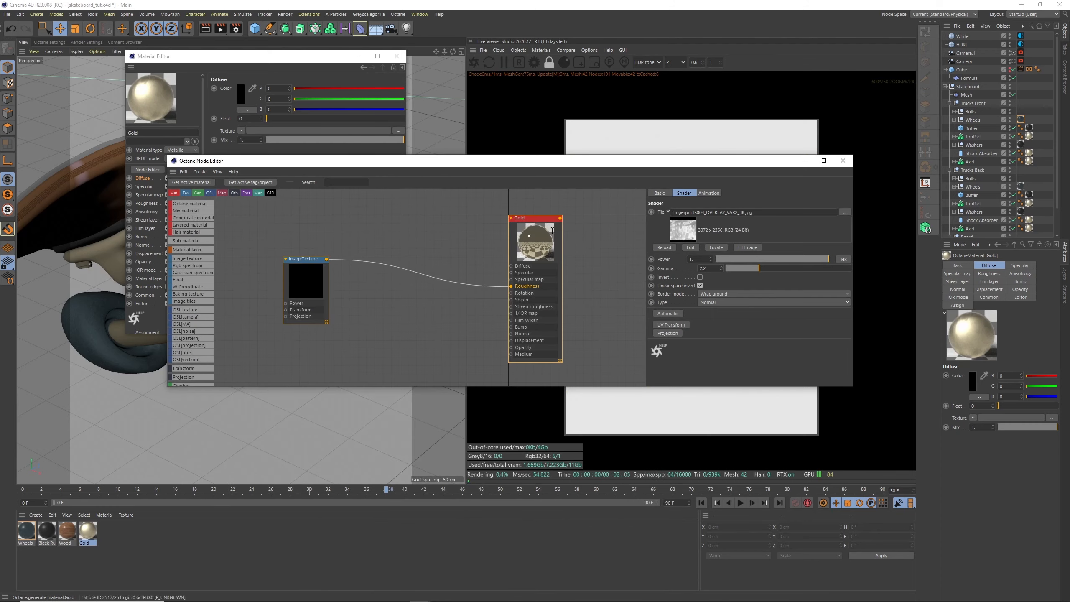
- Insert an Octane gradient node between the fingerprint Image texture and the Gold material's Roughness input
drag(765, 162, 656, 350)
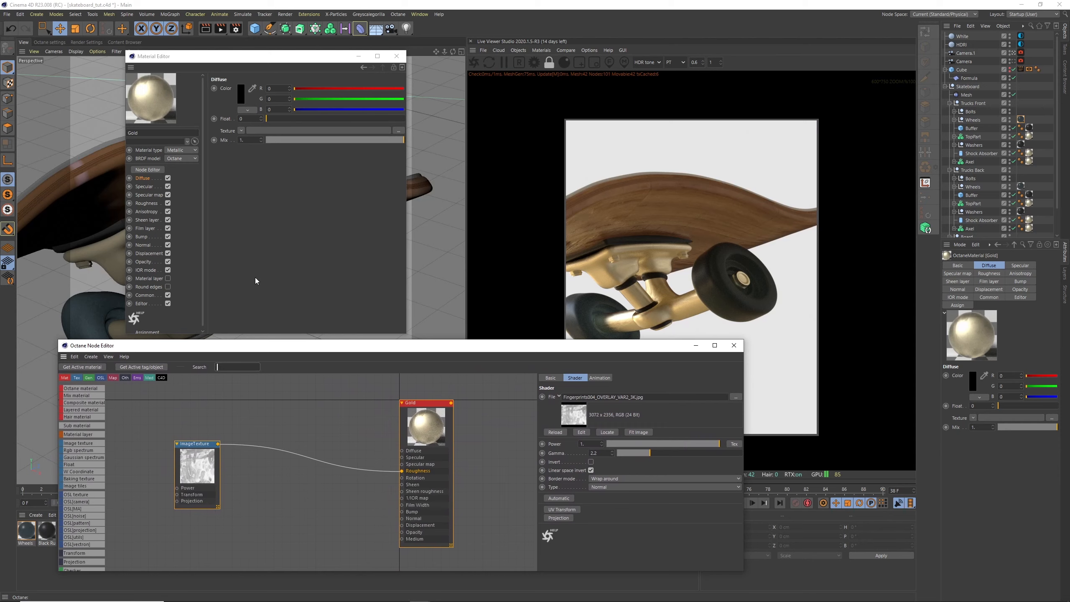
text(gra)
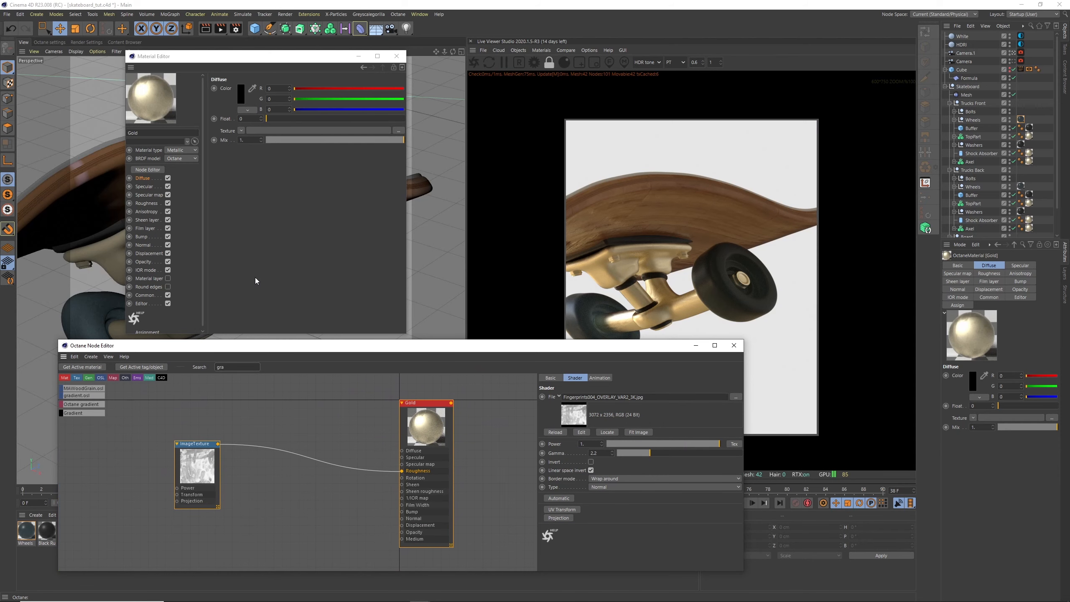
text(dient)
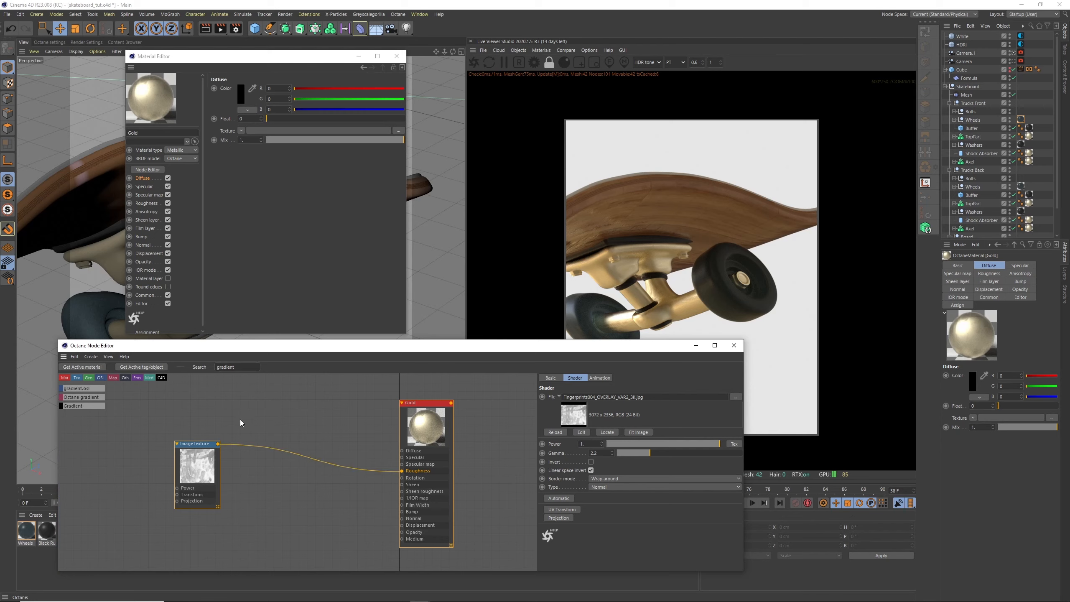
drag(200, 443, 205, 442)
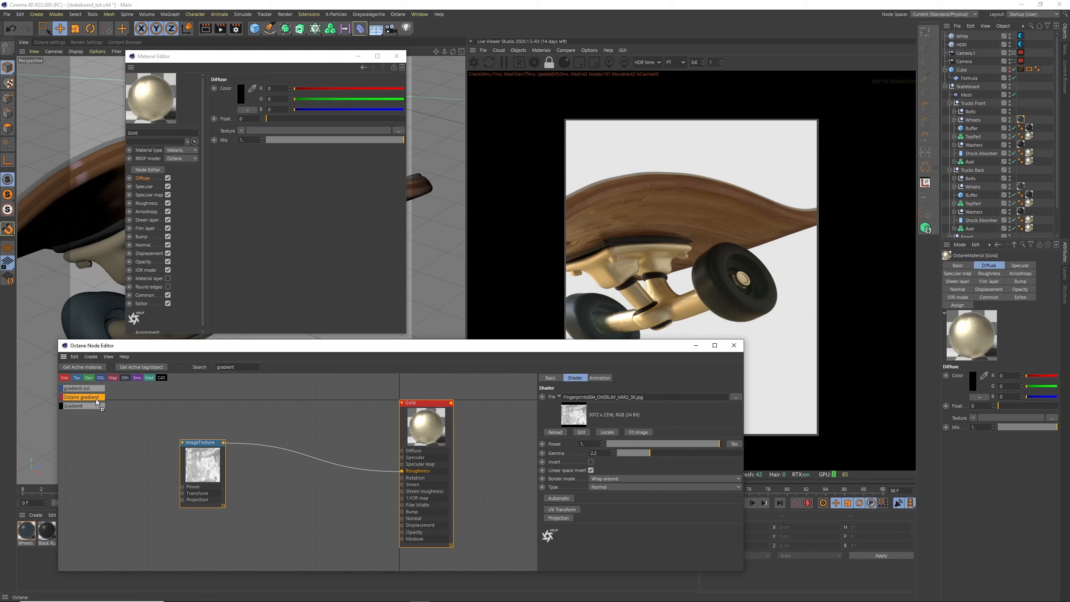
drag(307, 459, 304, 457)
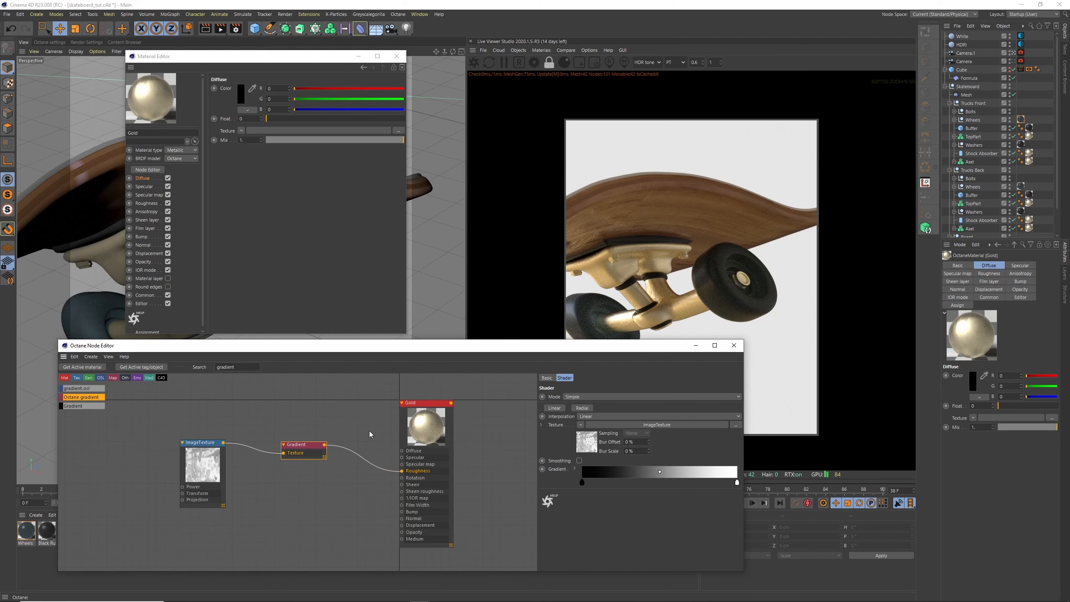
- Solo the Gradient node and increase its contrast by moving the white knot to about 48% and the black knot inward
right_click(304, 451)
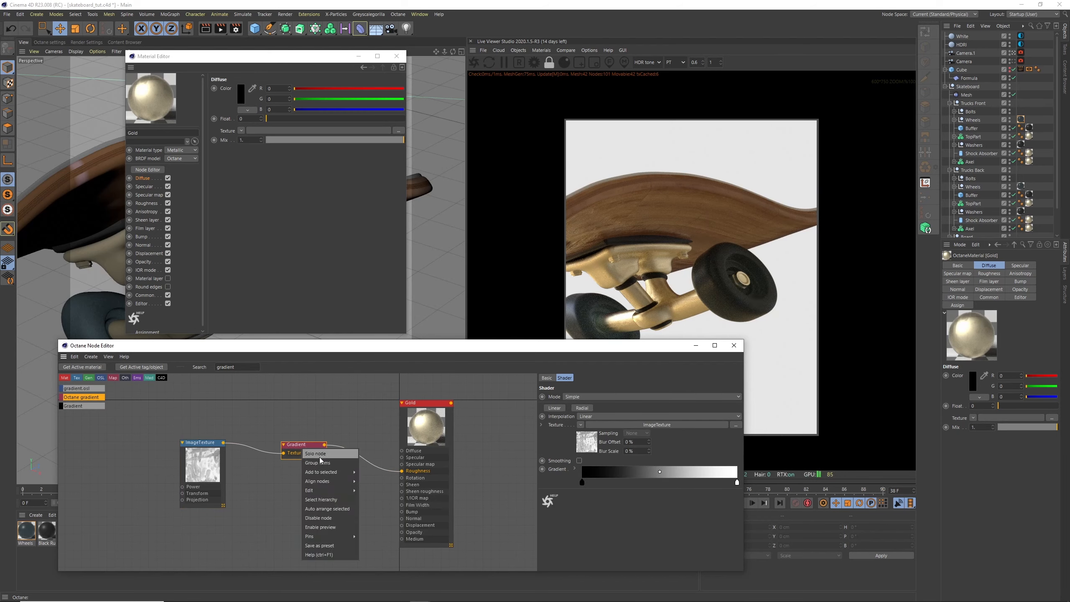
click(318, 455)
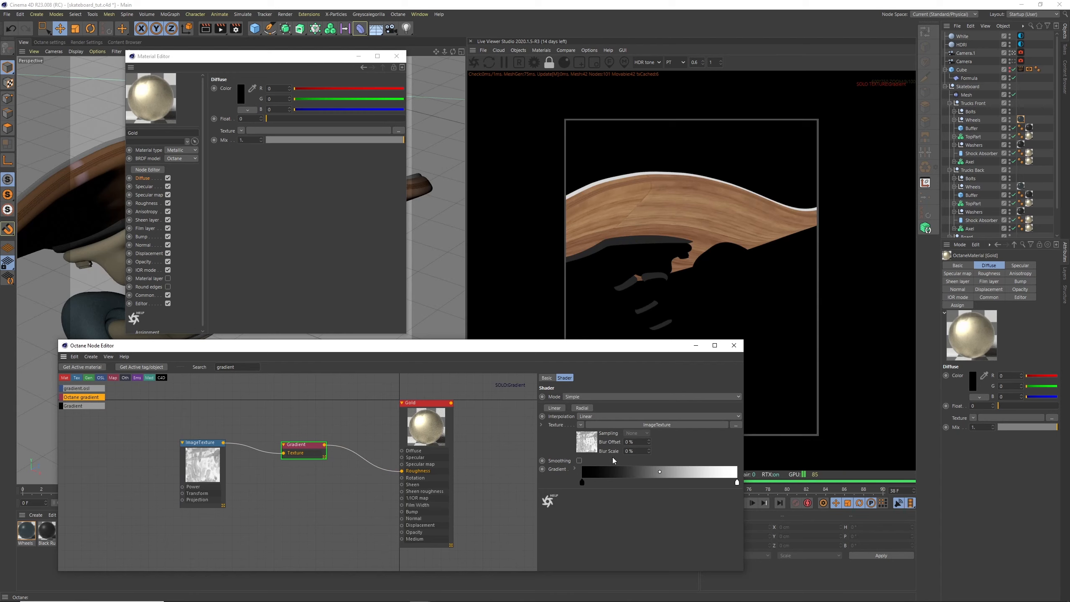
drag(737, 482, 656, 482)
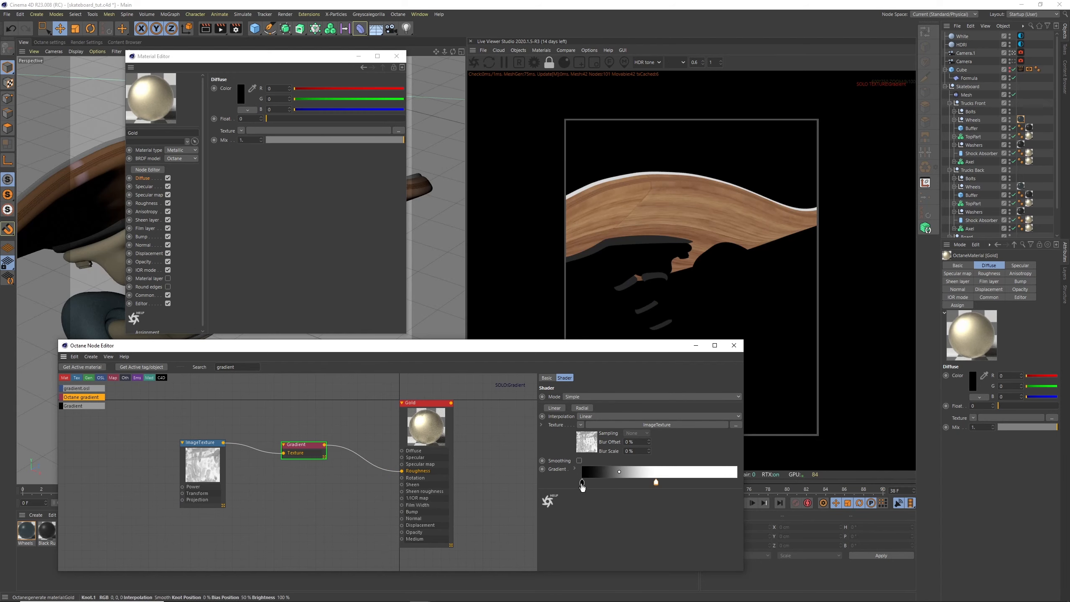
drag(582, 483, 613, 483)
- Disable solo on the Gradient node and add a new knot between its black and white knots
right_click(304, 447)
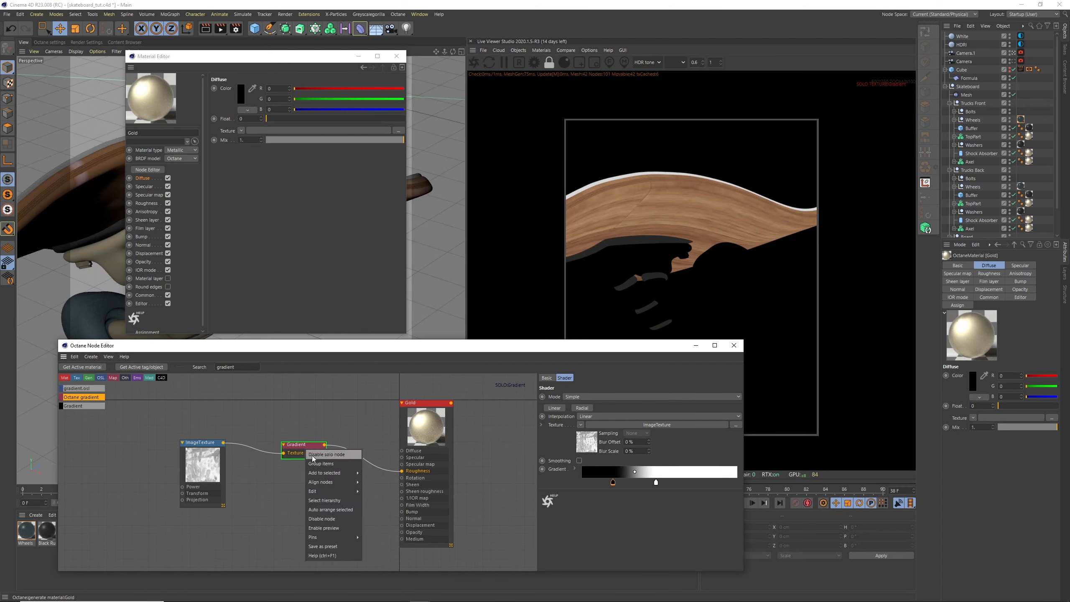
click(312, 455)
right_click(305, 448)
click(312, 455)
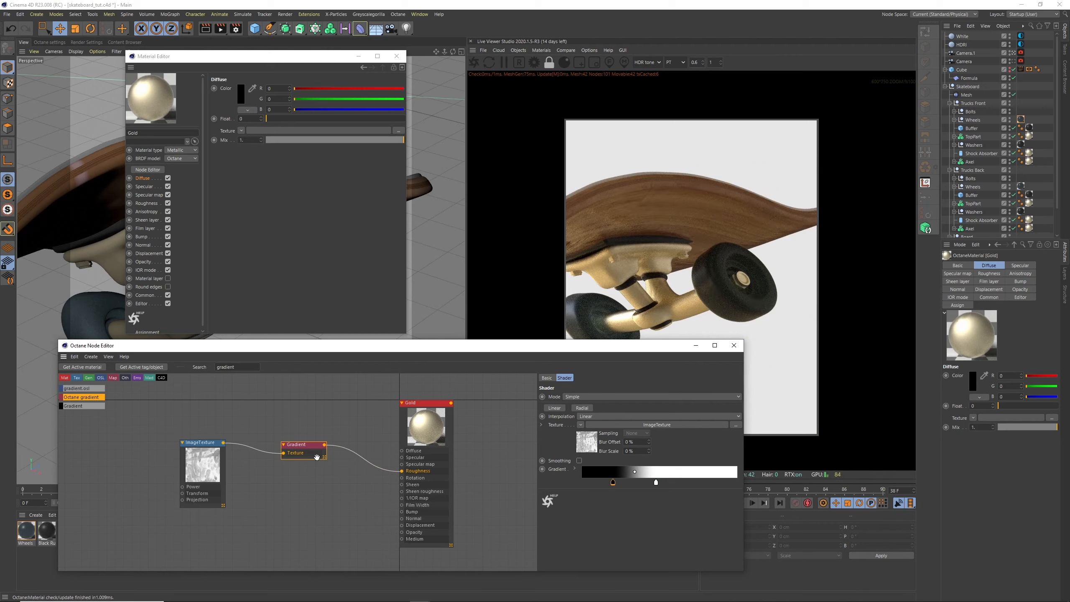
right_click(312, 454)
click(318, 458)
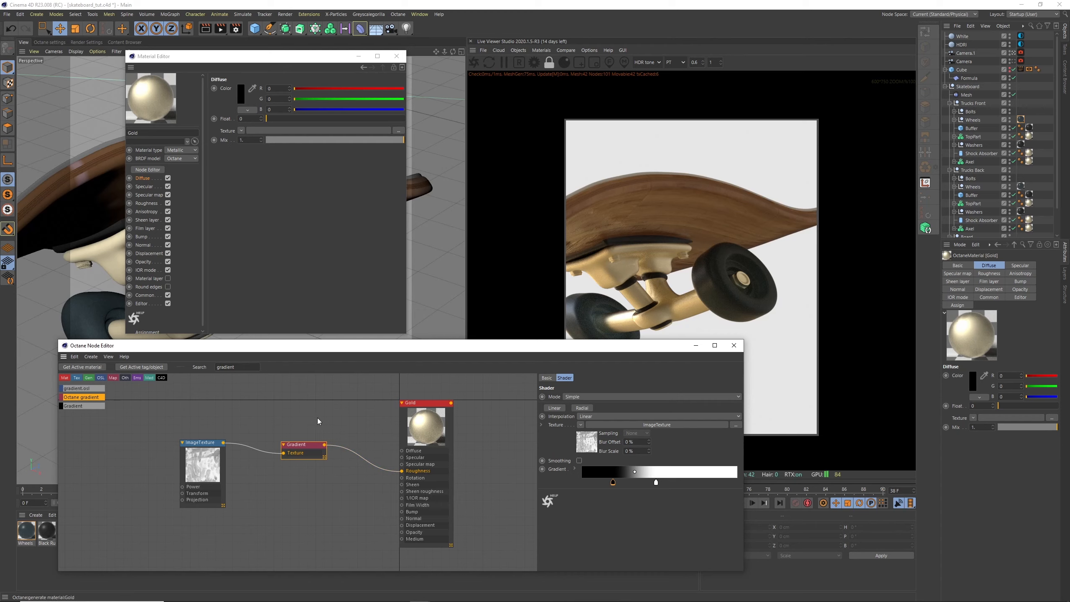
click(631, 482)
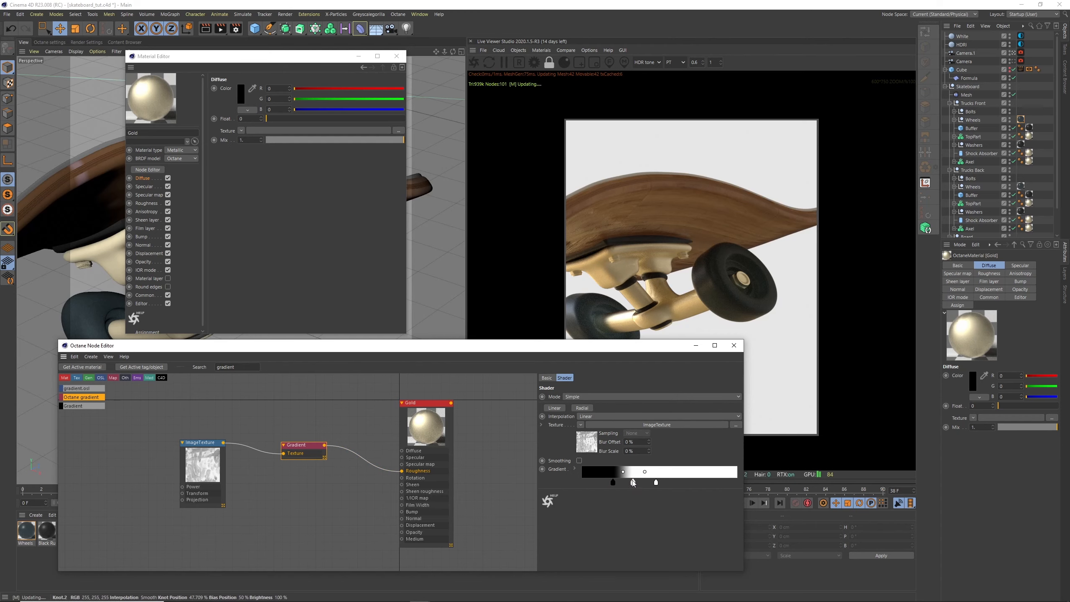
- Set the Gold roughness gradient's black knot to about 50% and its white knot to about 93%, and close the material's editors
drag(656, 483, 738, 483)
drag(630, 484, 670, 486)
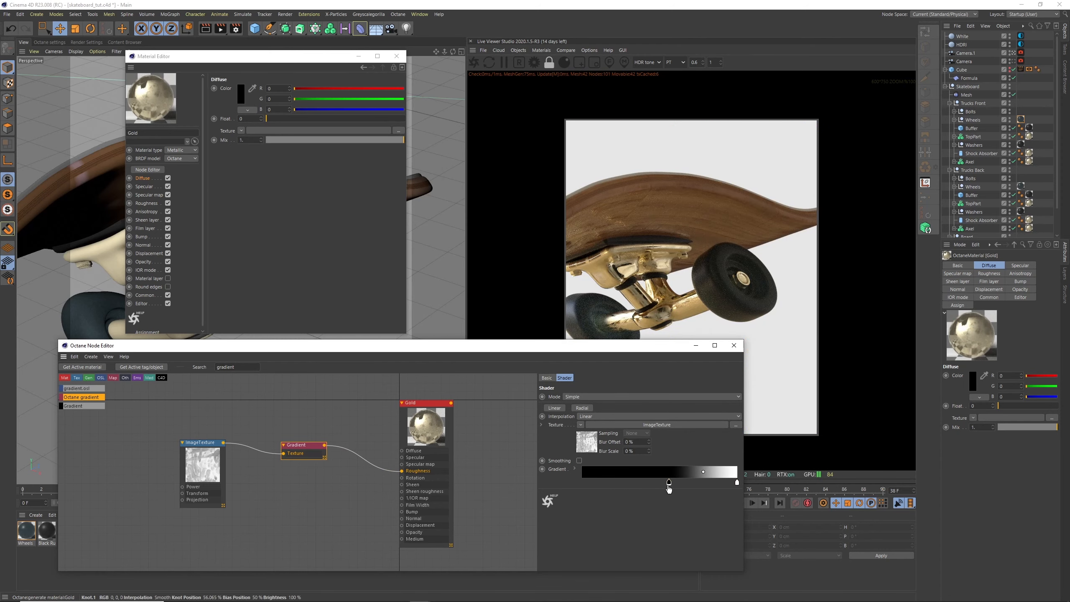
drag(669, 486, 640, 484)
click(737, 486)
drag(738, 486, 713, 486)
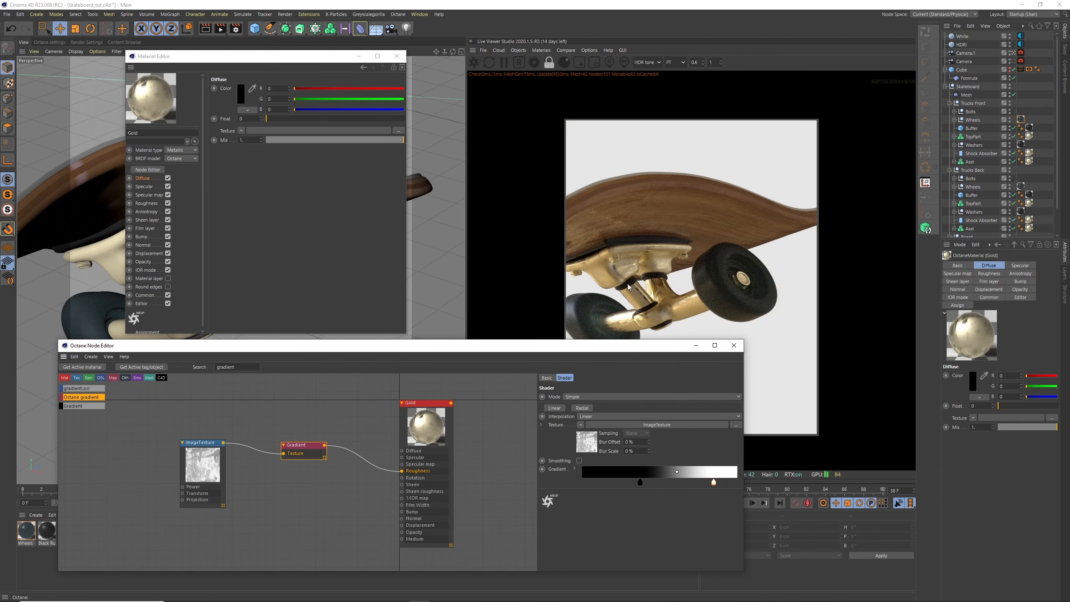
drag(713, 484, 727, 485)
drag(639, 483, 622, 483)
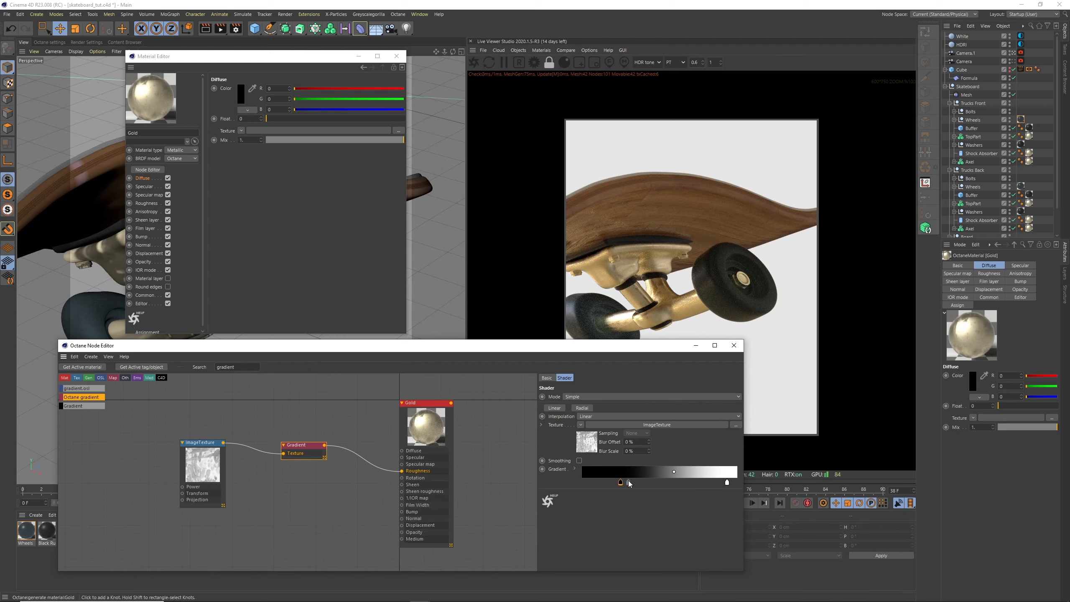
drag(626, 481, 674, 483)
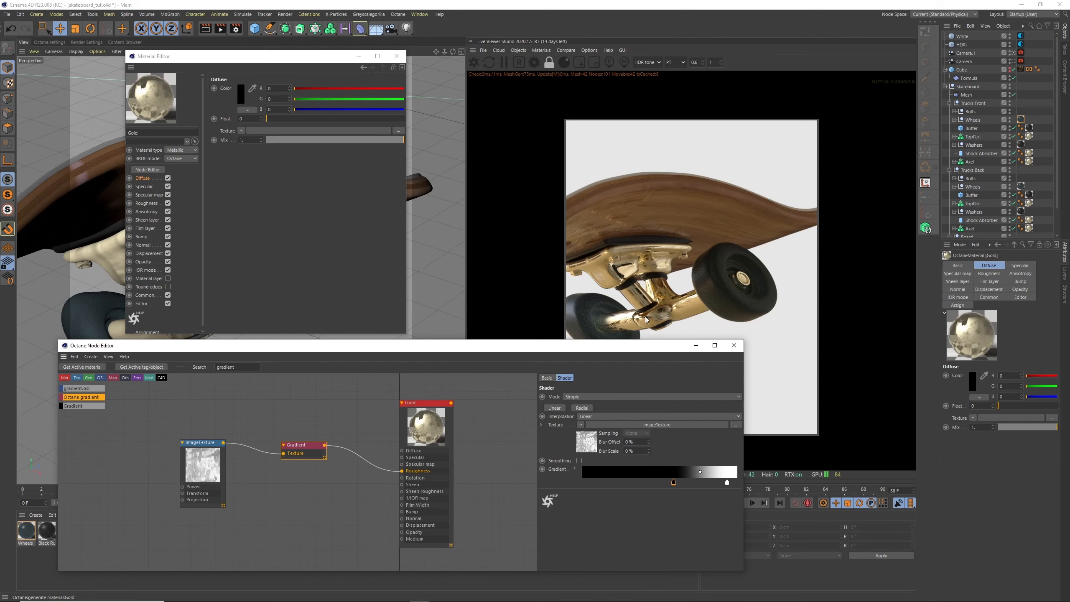
drag(674, 483, 660, 486)
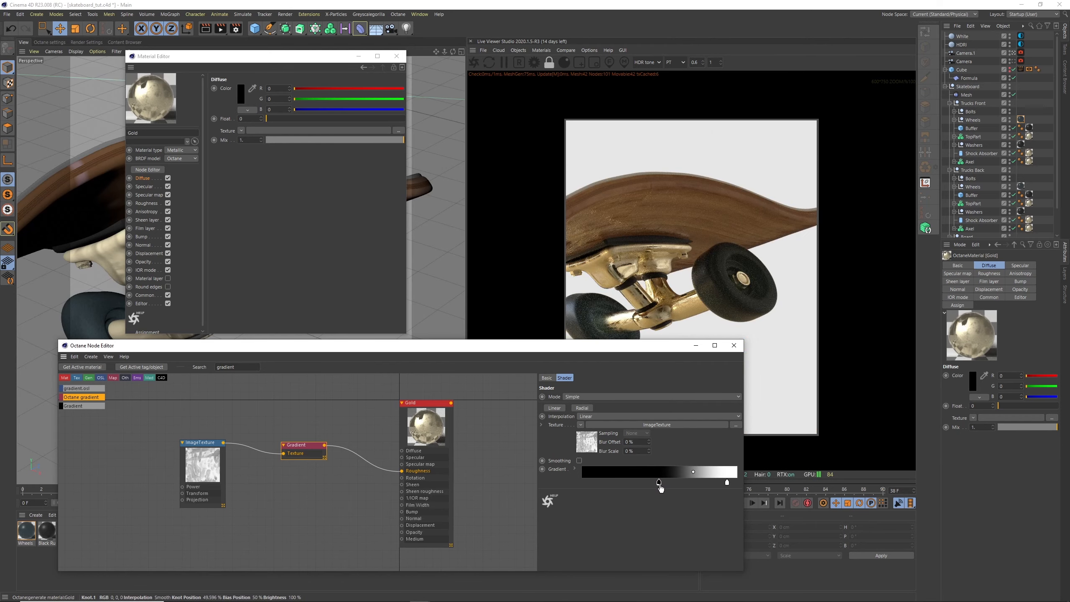
click(734, 346)
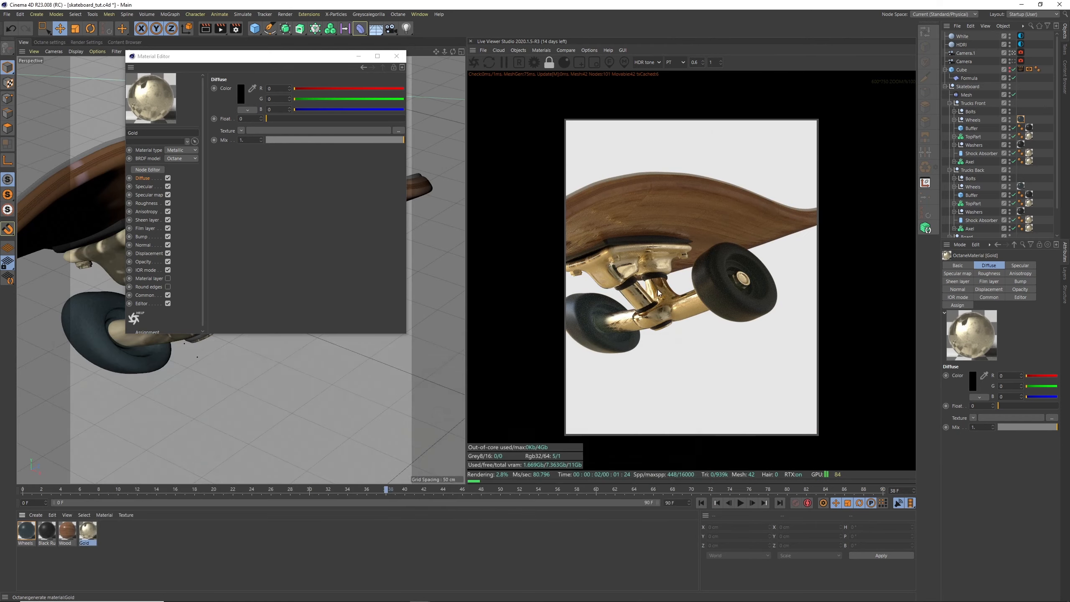
click(396, 56)
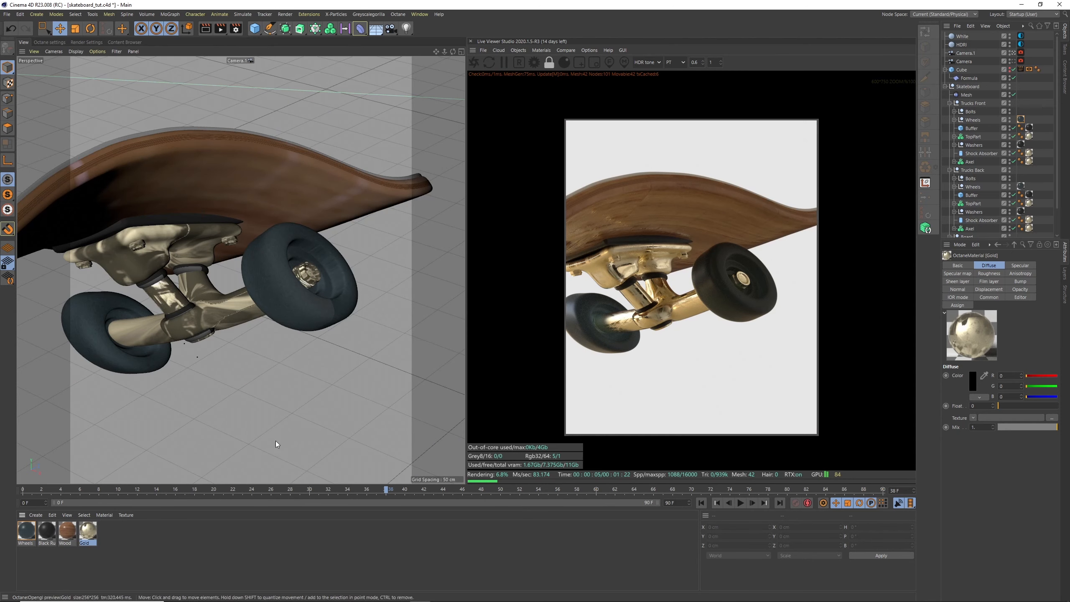
- Connect the Wood material's Transform node to the Transform inputs of its displacement and normal Image textures, and close the material's editors
click(67, 530)
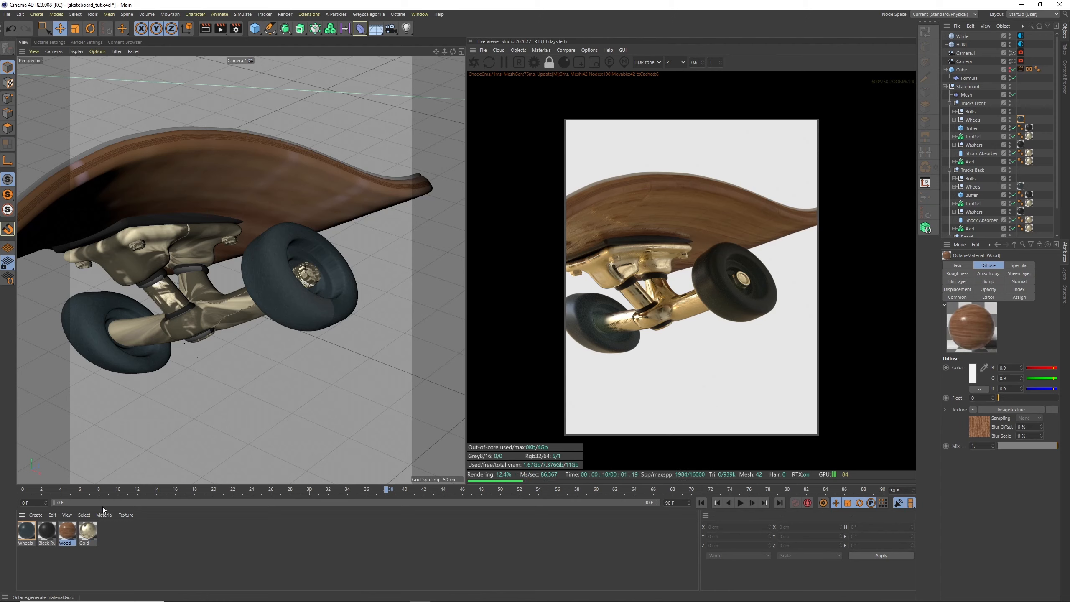
double_click(67, 531)
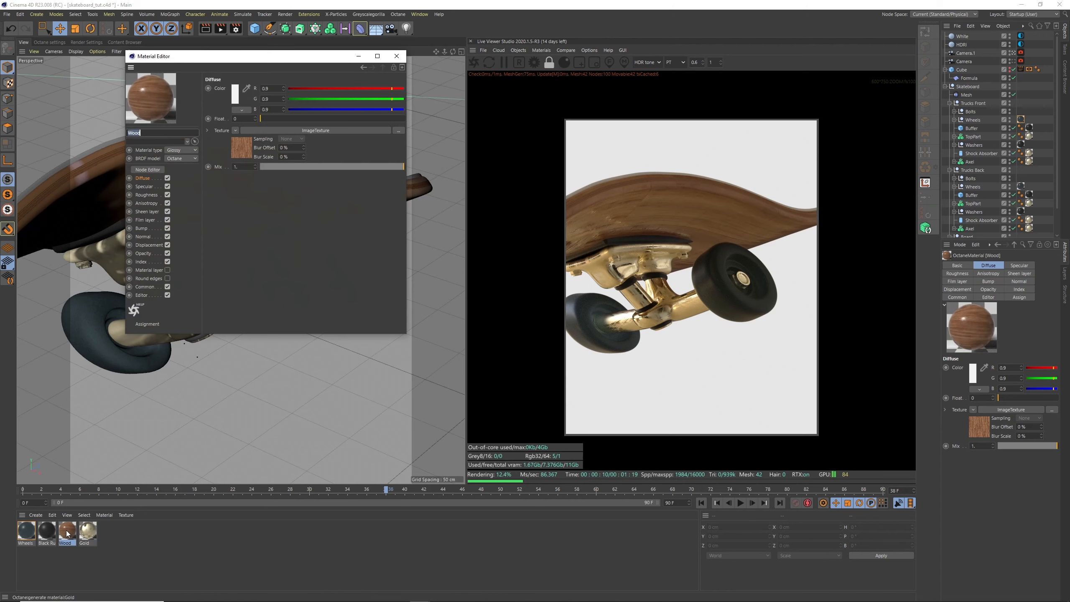
click(148, 170)
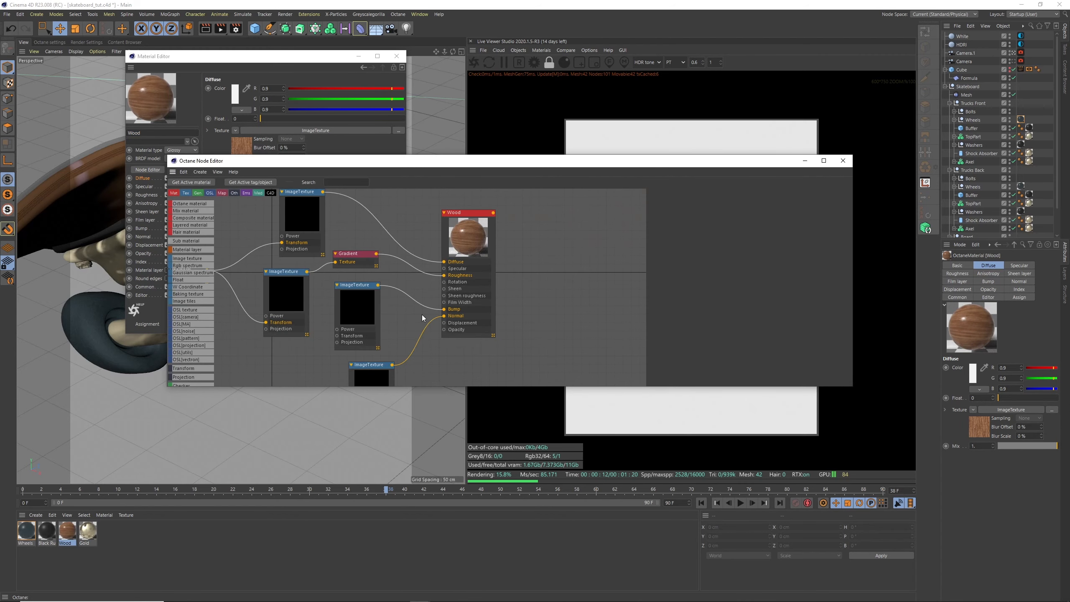
scroll(475, 268, down, 2)
drag(441, 259, 450, 267)
drag(449, 322, 455, 344)
drag(442, 268, 450, 275)
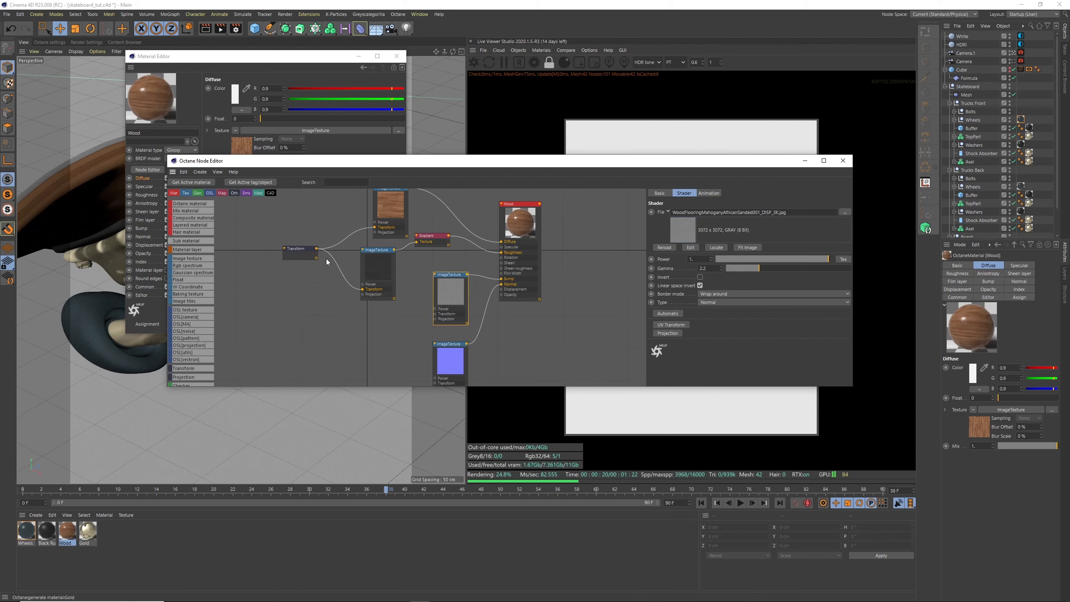
drag(317, 248, 435, 314)
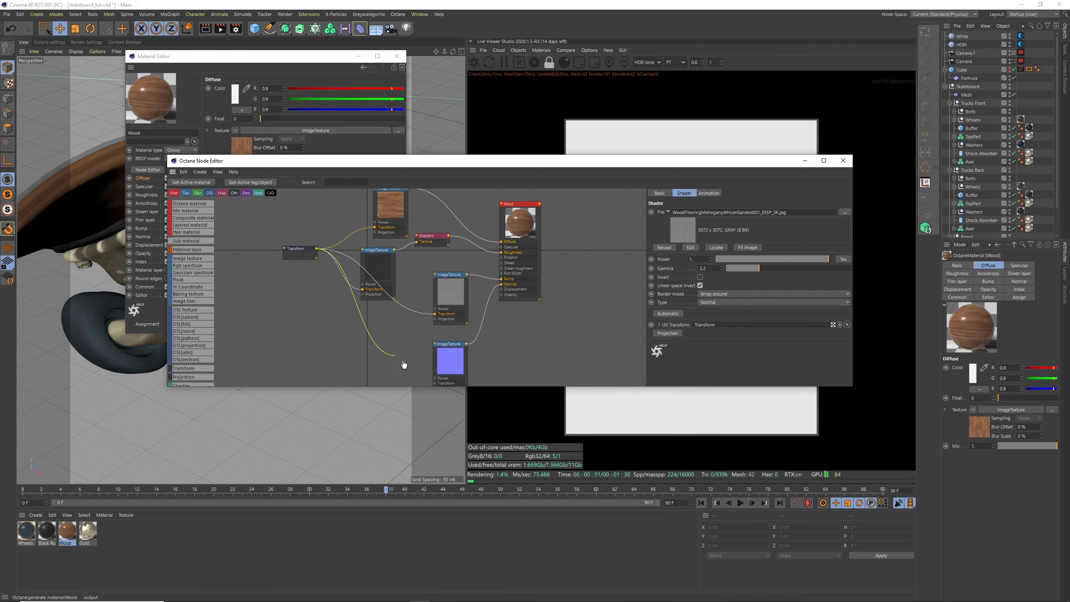
drag(404, 364, 435, 383)
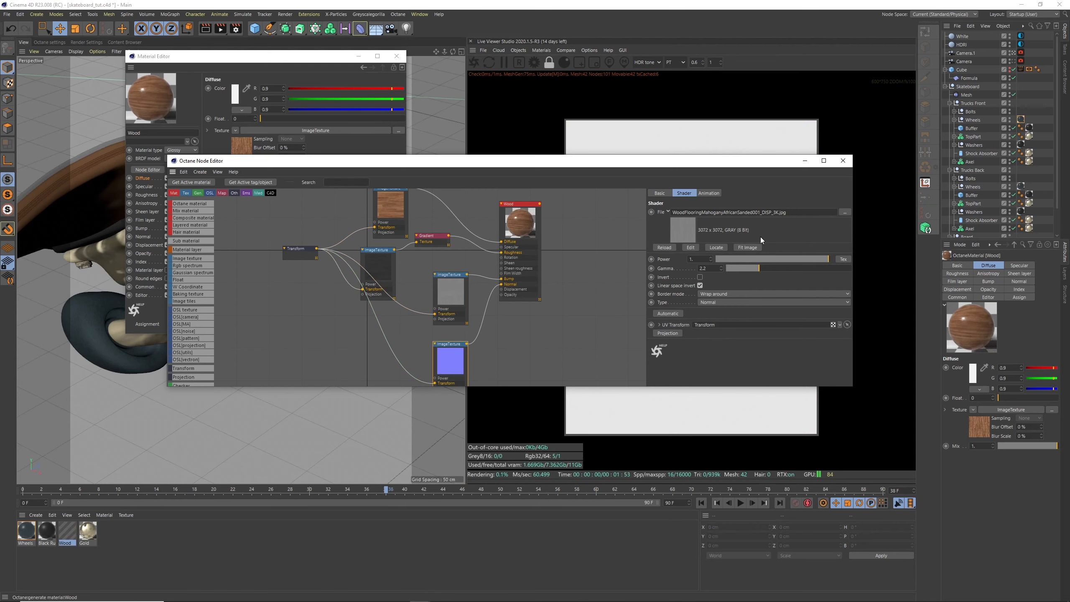
click(842, 161)
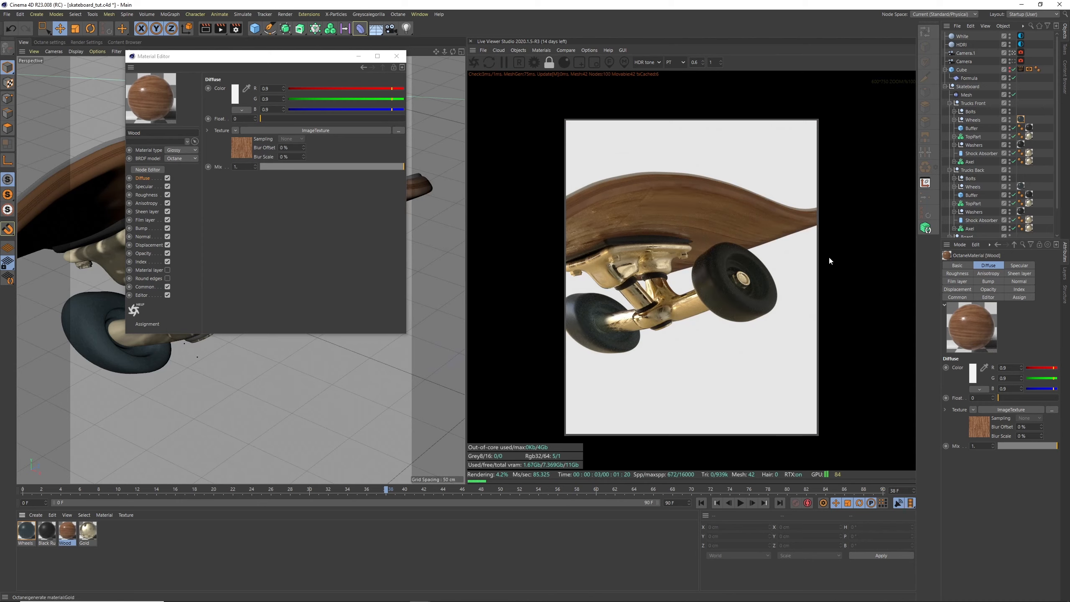
click(396, 56)
- Collapse the Skateboard and Cube hierarchies in the object list and save the scene
click(945, 87)
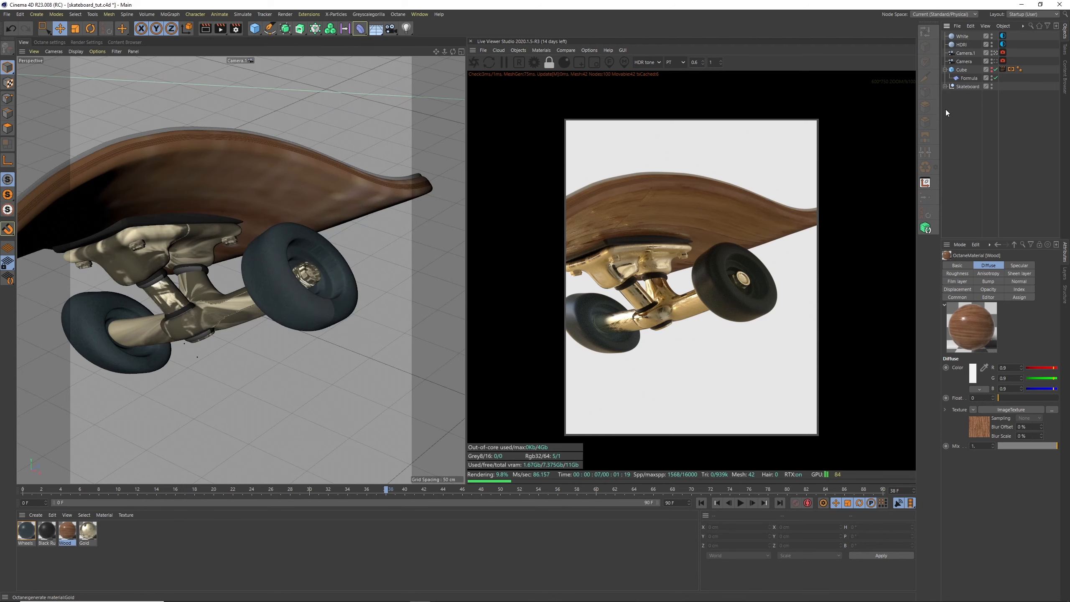
key(ctrl+s)
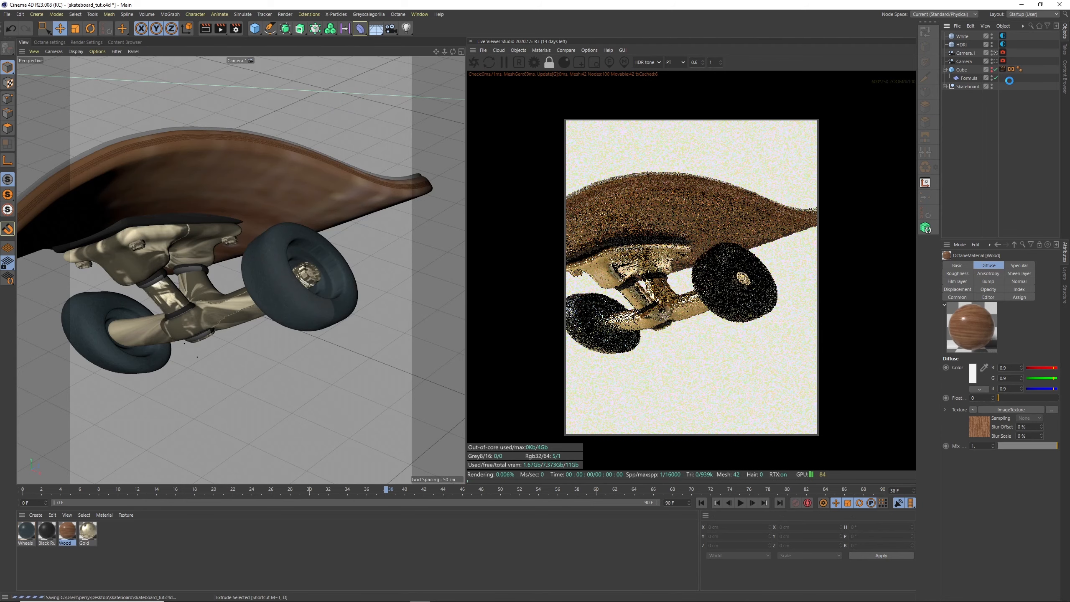
click(945, 69)
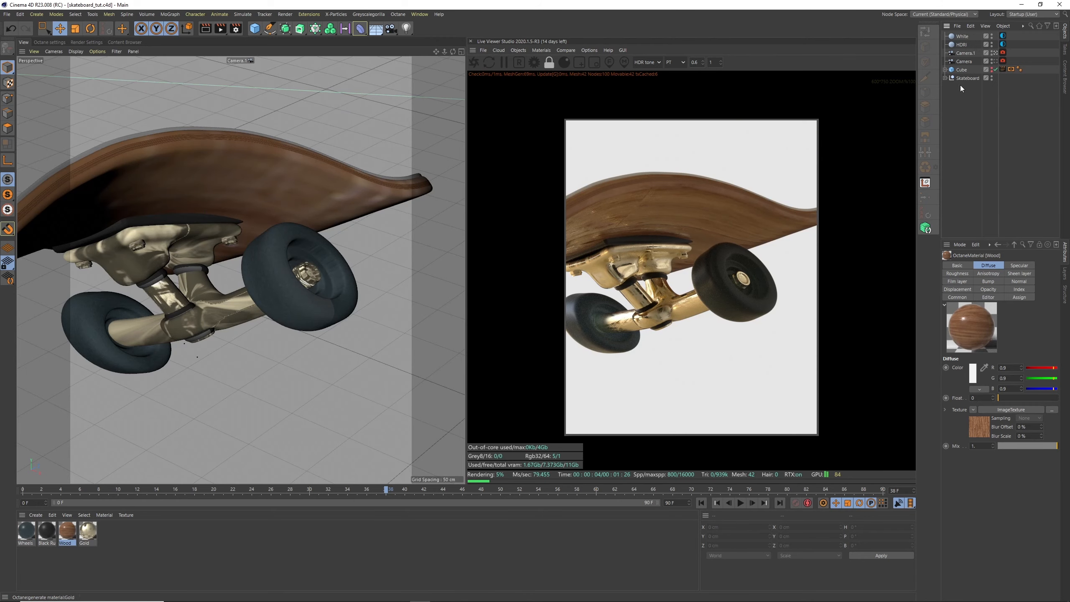
- Look through Camera at frame 65 and rotate the Cube to a bank of about -21.81° so the board's top faces the view
click(1001, 61)
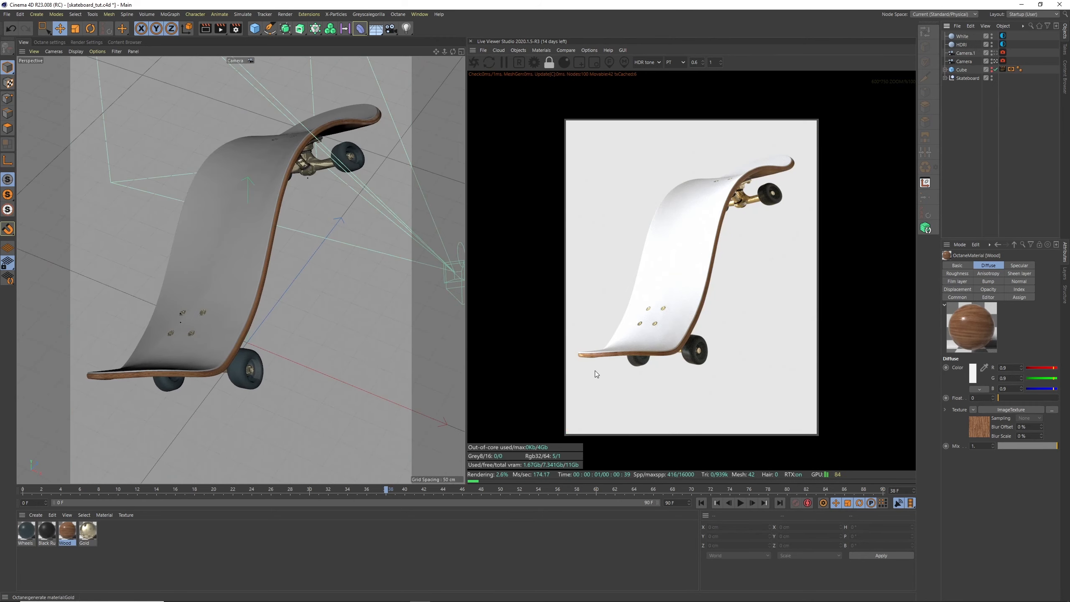
drag(395, 493, 632, 463)
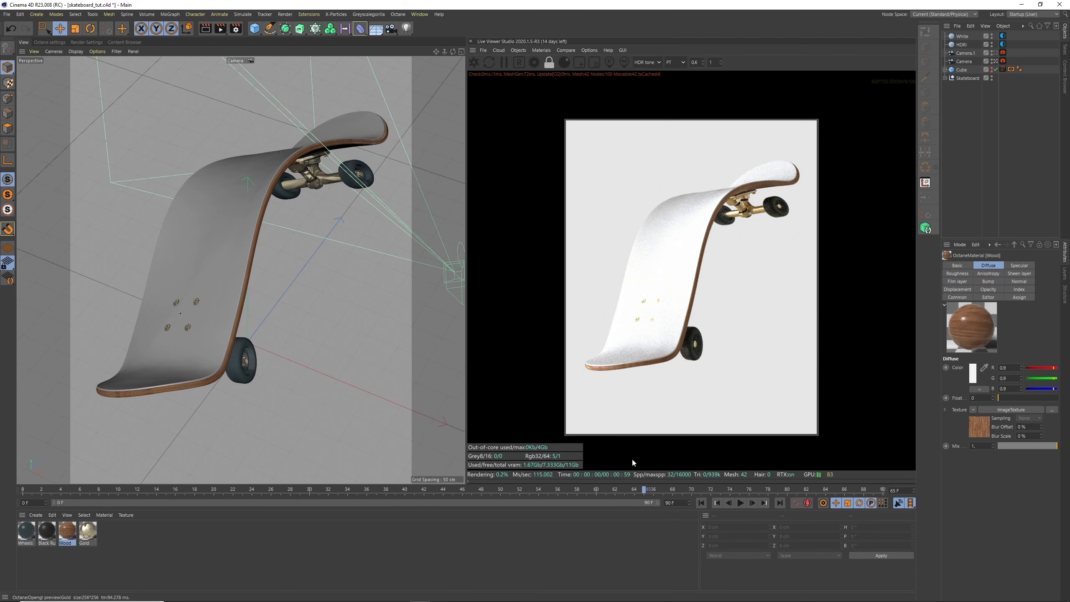
click(961, 69)
click(75, 29)
click(92, 30)
drag(263, 218, 249, 211)
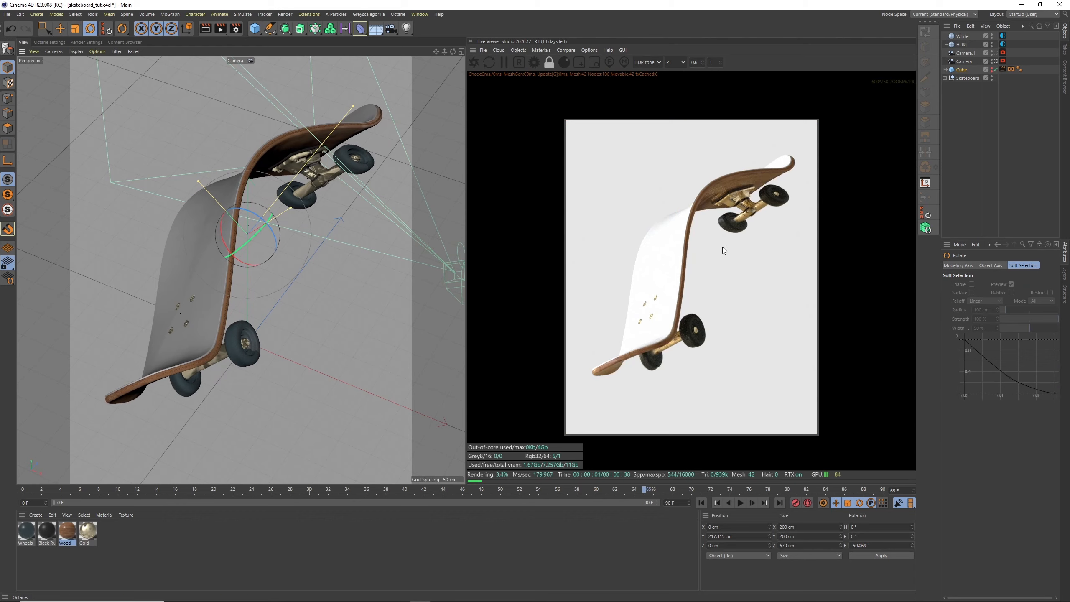
key(ctrl+s)
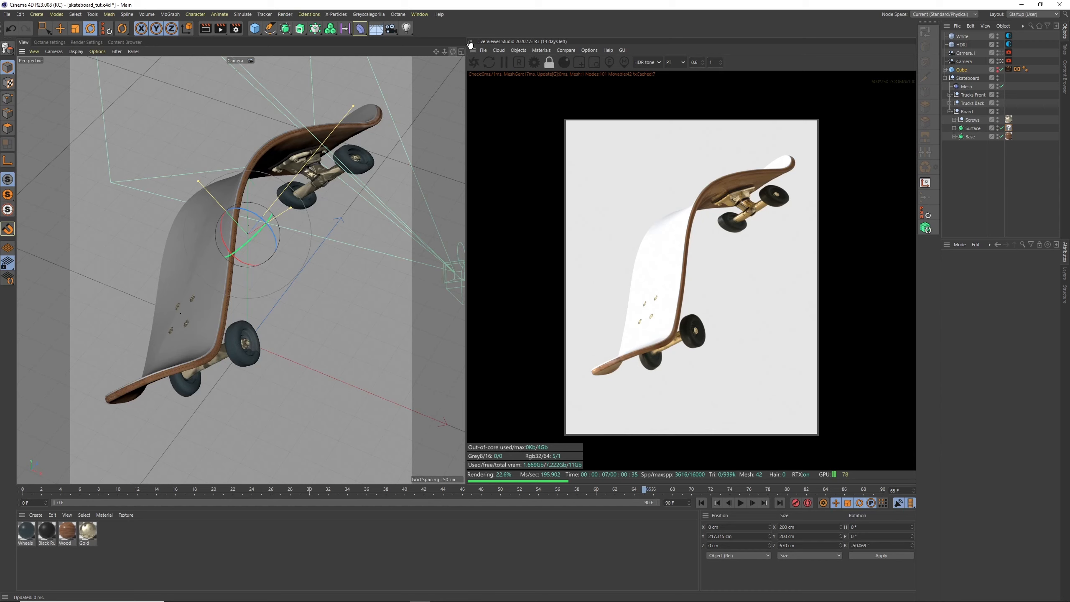
click(962, 69)
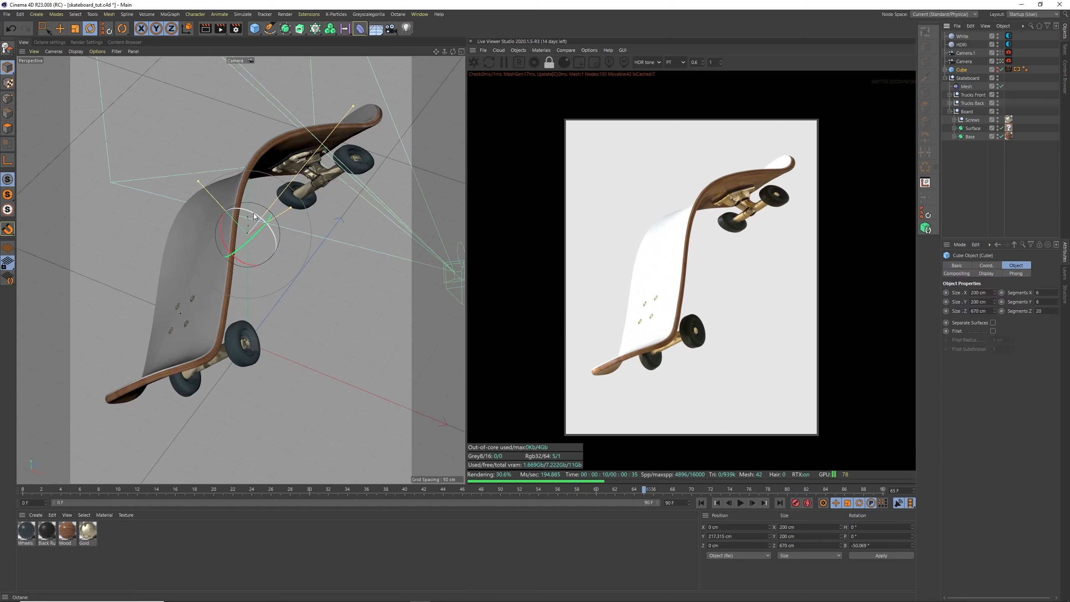
mouse_move(254, 216)
mouse_down()
mouse_move(271, 229)
mouse_move(263, 224)
mouse_up()
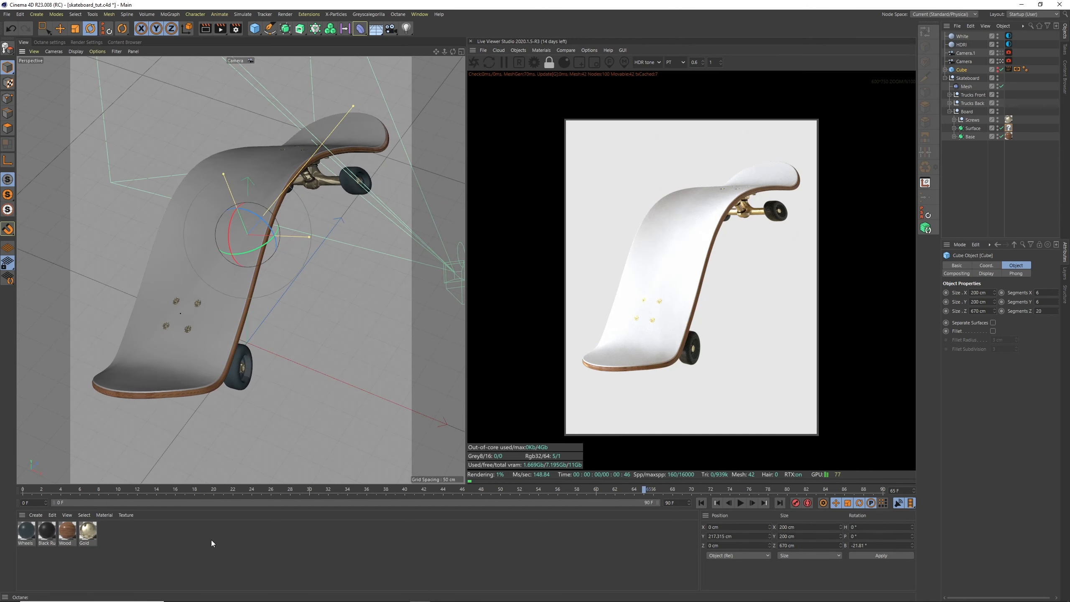
- Create an Octane Glossy material named Surface for the top of the board
click(208, 543)
click(540, 50)
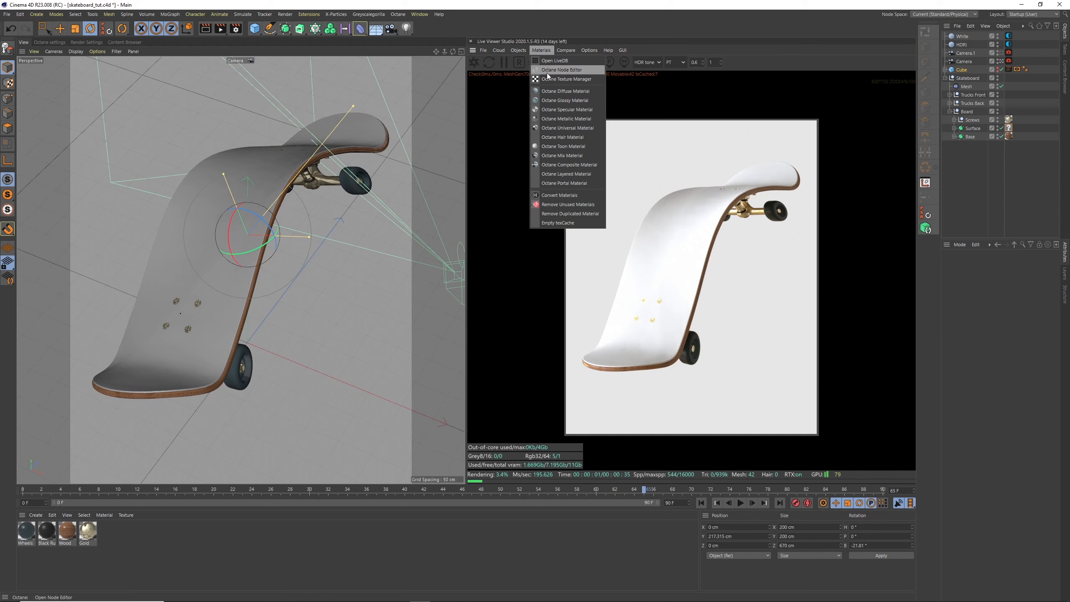
click(561, 100)
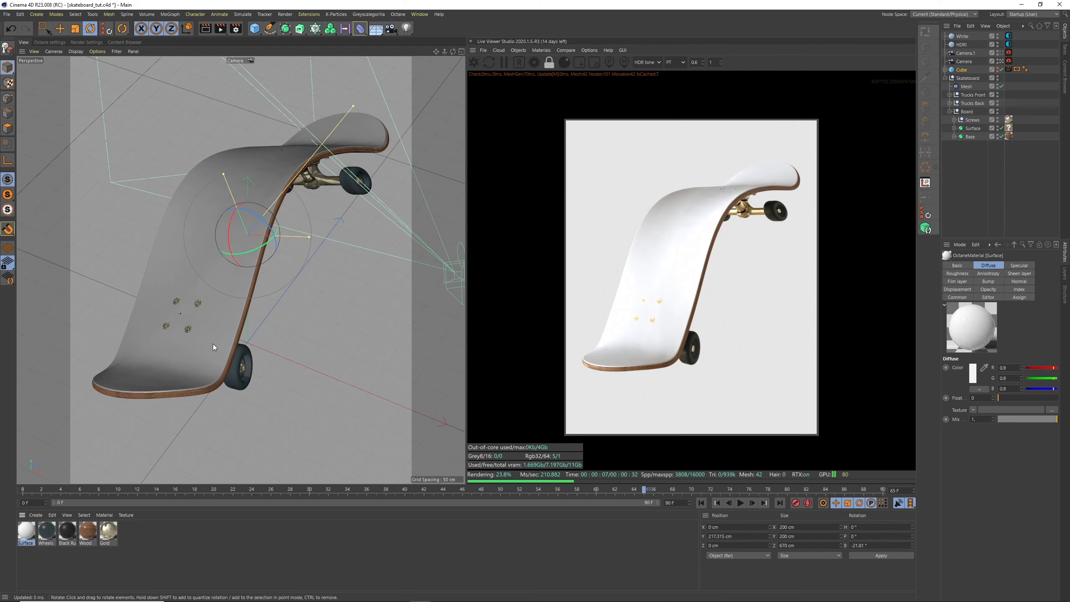
- Open the Surface material's node graph in an enlarged Node Editor moved below most of the render, and close the Material Editor
double_click(27, 530)
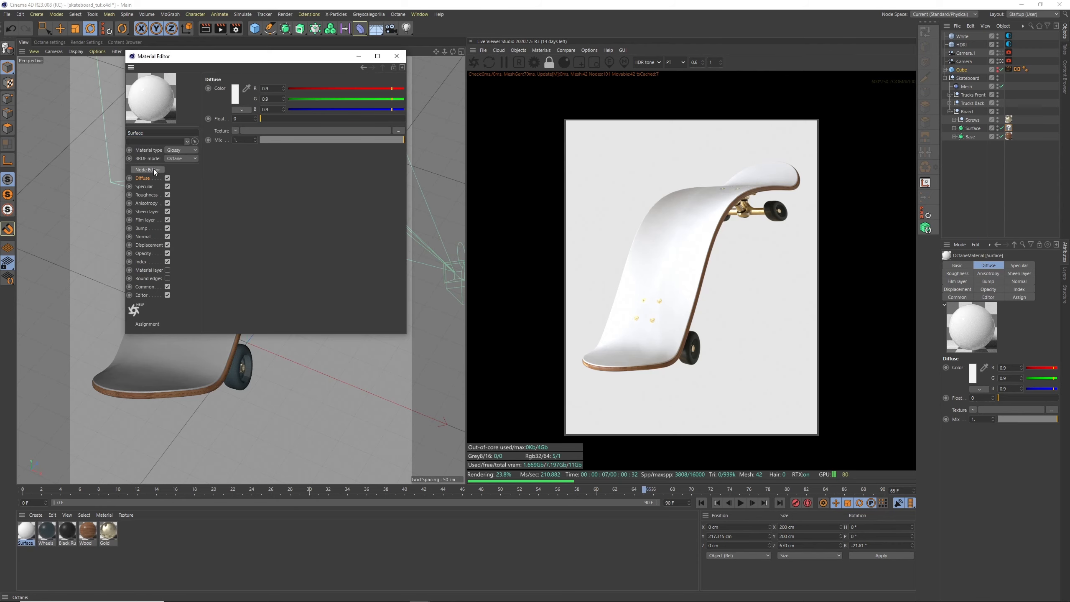
click(153, 169)
click(396, 55)
drag(513, 154, 528, 136)
drag(431, 387, 434, 523)
drag(572, 143, 516, 278)
drag(255, 395, 488, 350)
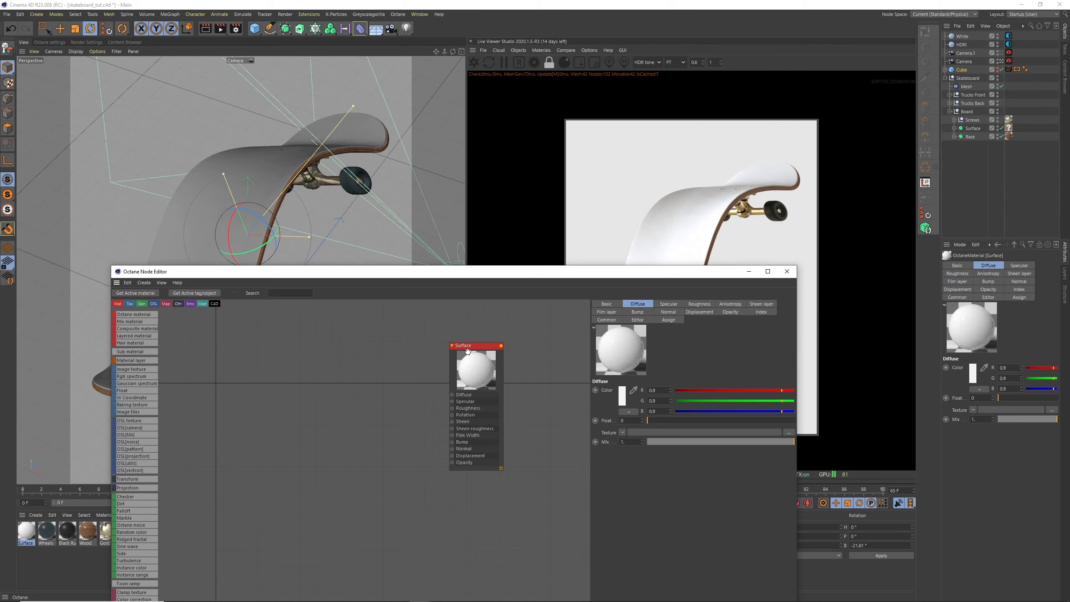
drag(476, 345, 463, 369)
drag(602, 271, 565, 306)
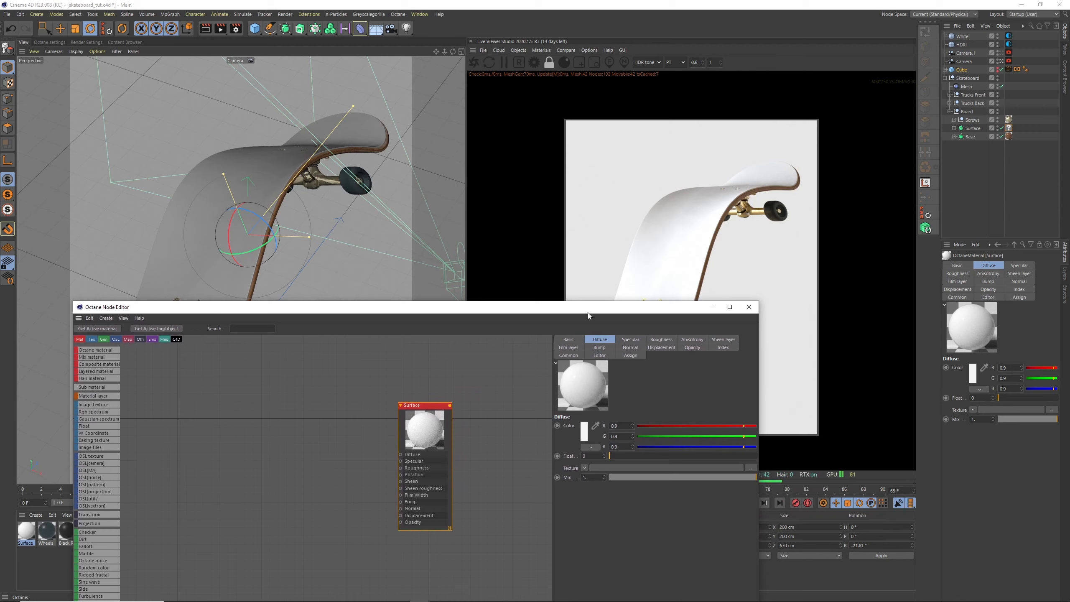
drag(423, 400, 416, 389)
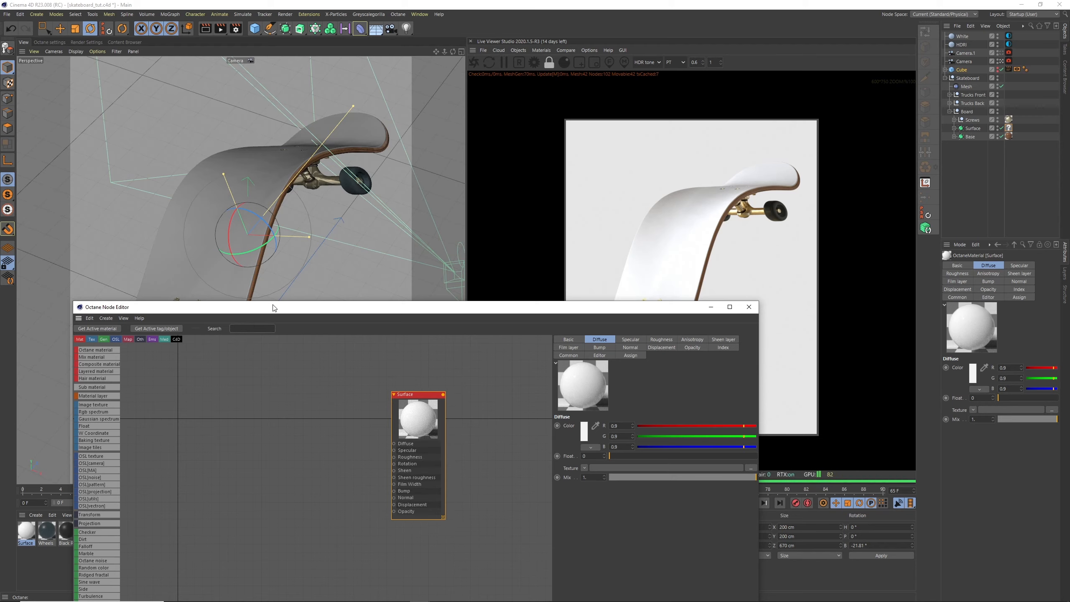
- Add an Image texture node loaded with fish.jpg and connect it to the Surface material's Diffuse input
text(image)
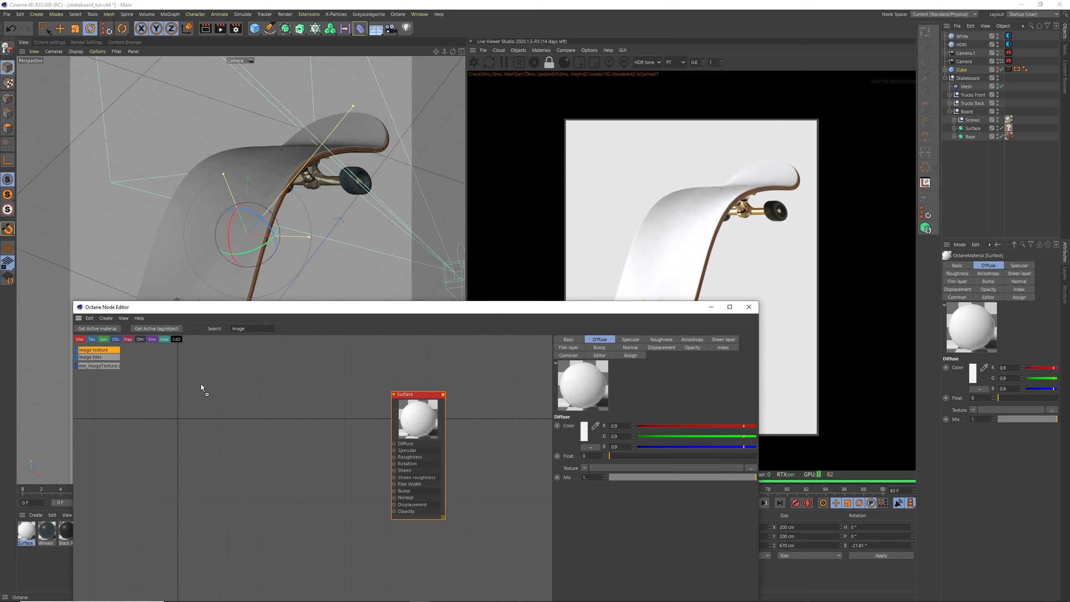
drag(201, 384, 244, 424)
click(254, 425)
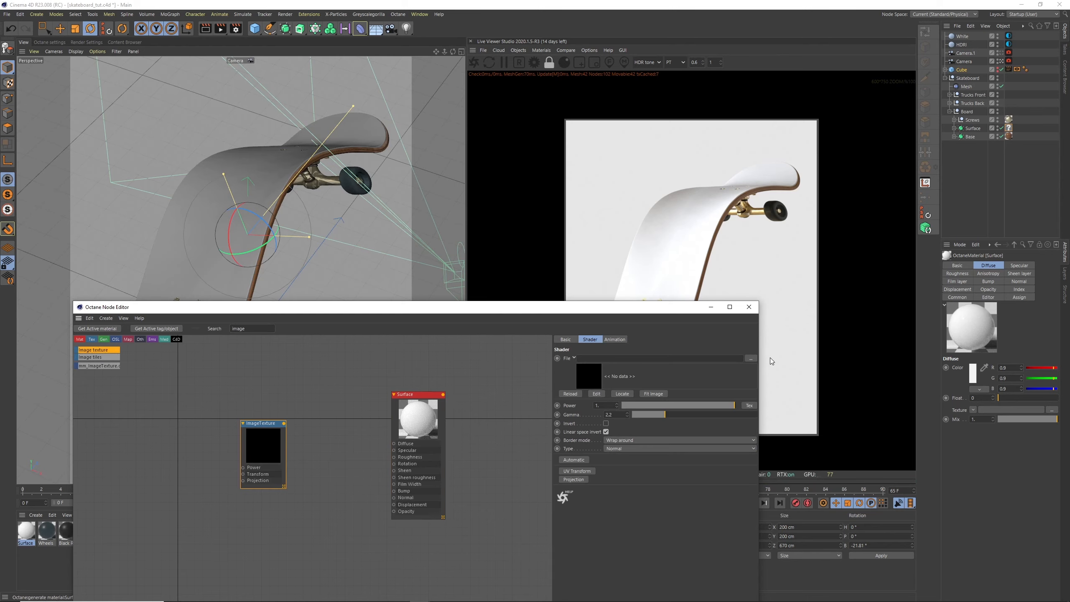
click(751, 357)
click(425, 249)
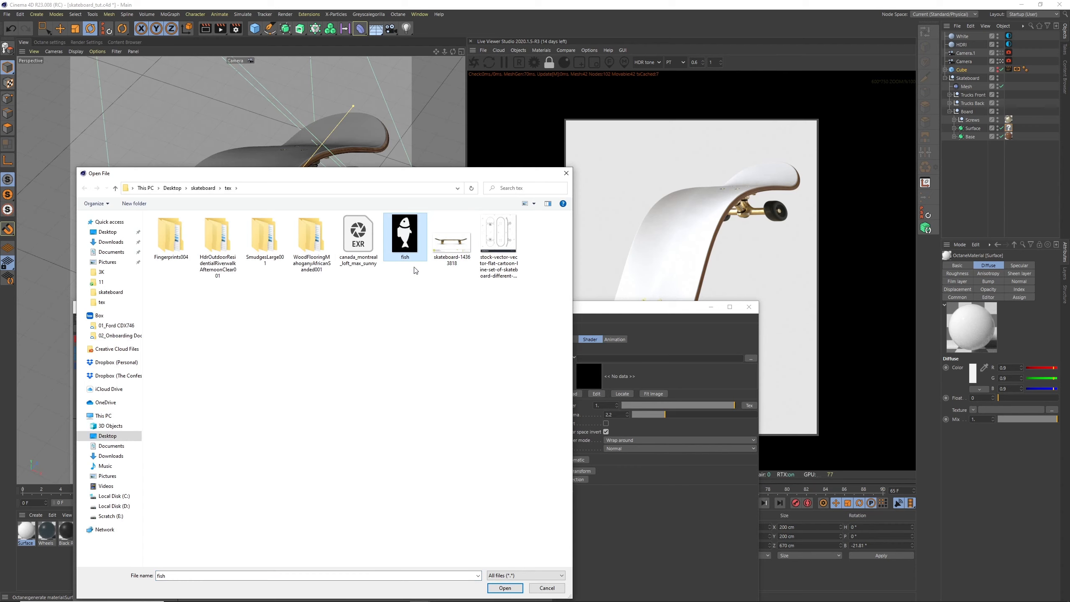
click(505, 587)
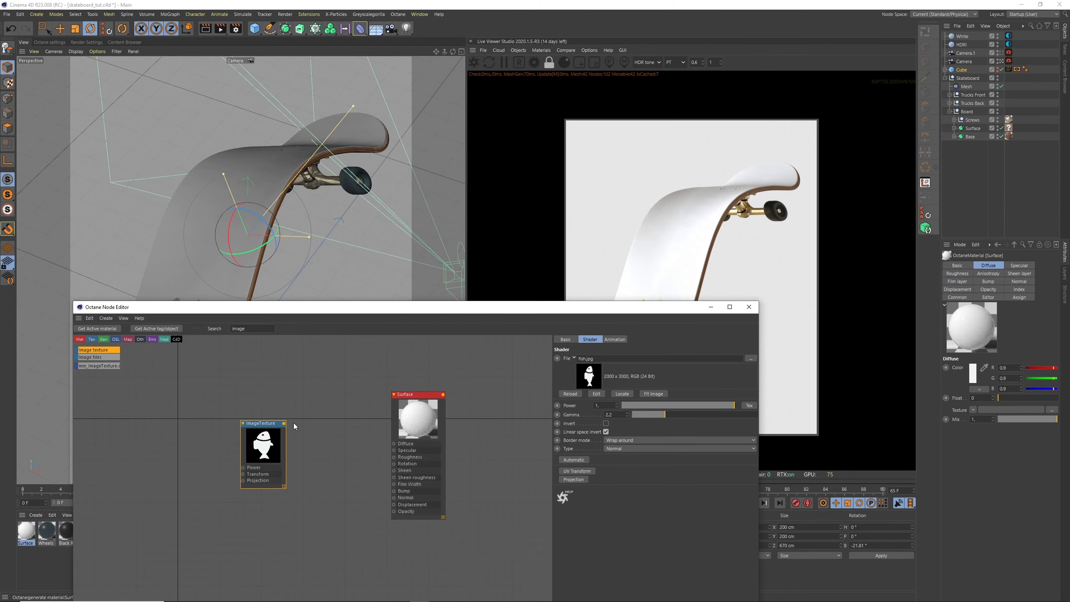
drag(354, 472, 394, 444)
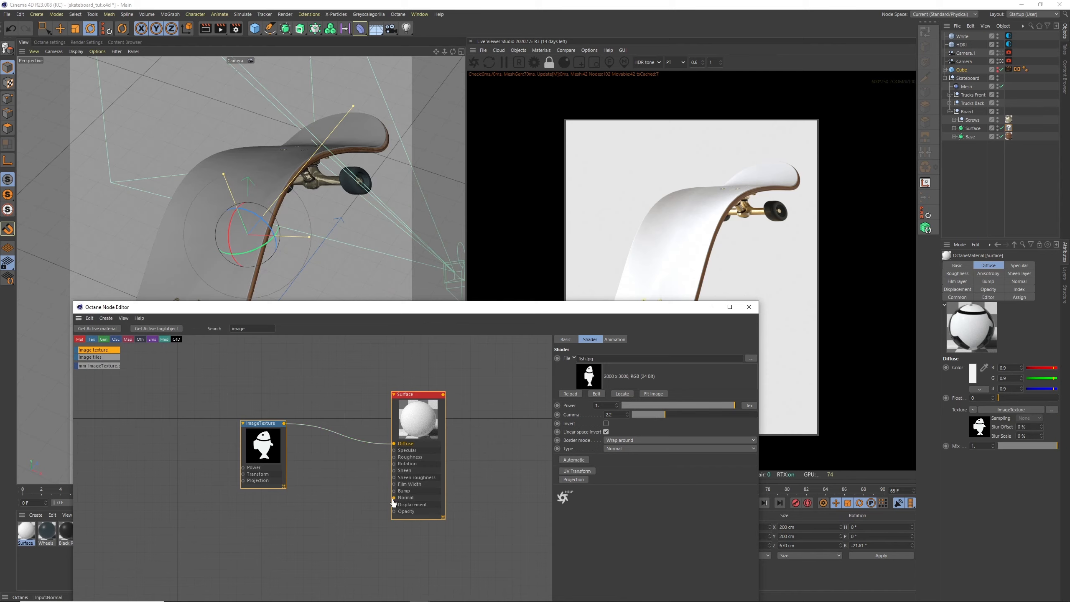
drag(541, 310, 525, 344)
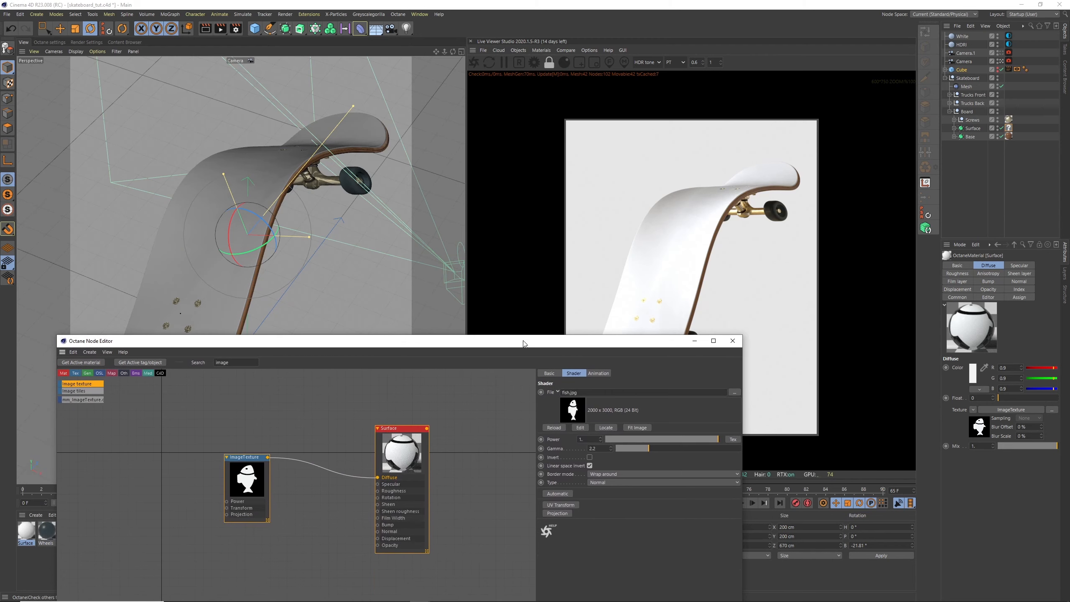
- Apply the Surface material to the board's Surface object in place of its current material
click(28, 530)
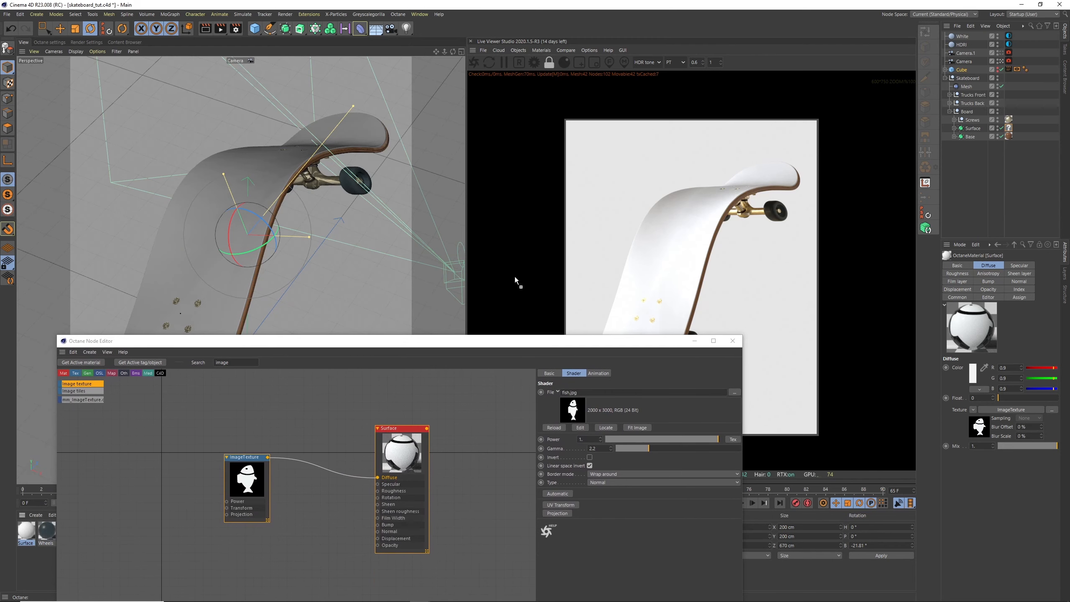
drag(1009, 132, 1010, 132)
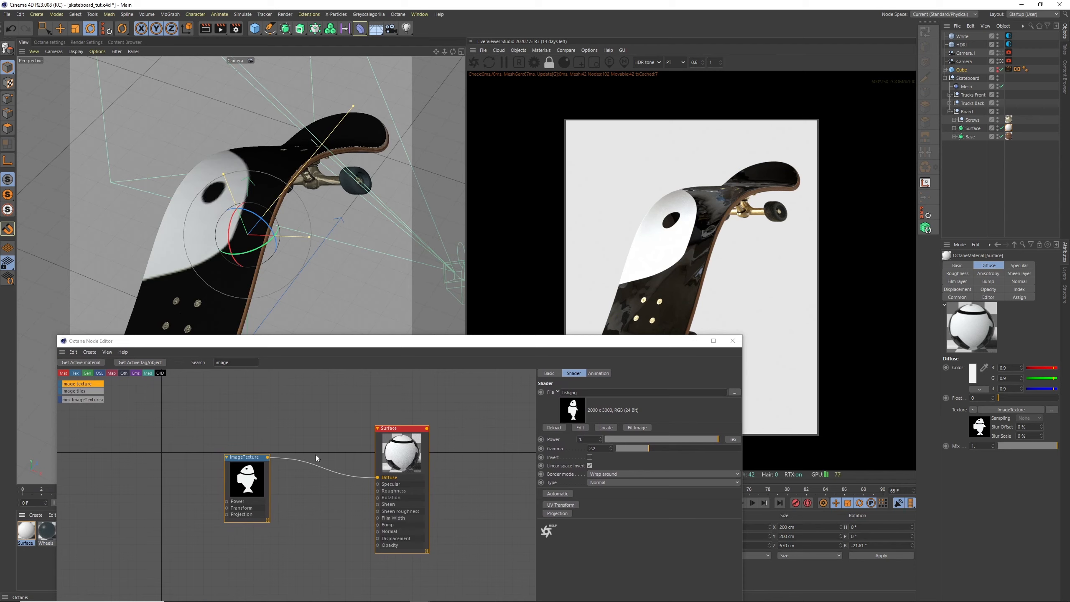
- Add a UV Transform node to the fish ImageTexture and scale it uniformly to about 0.063
click(256, 458)
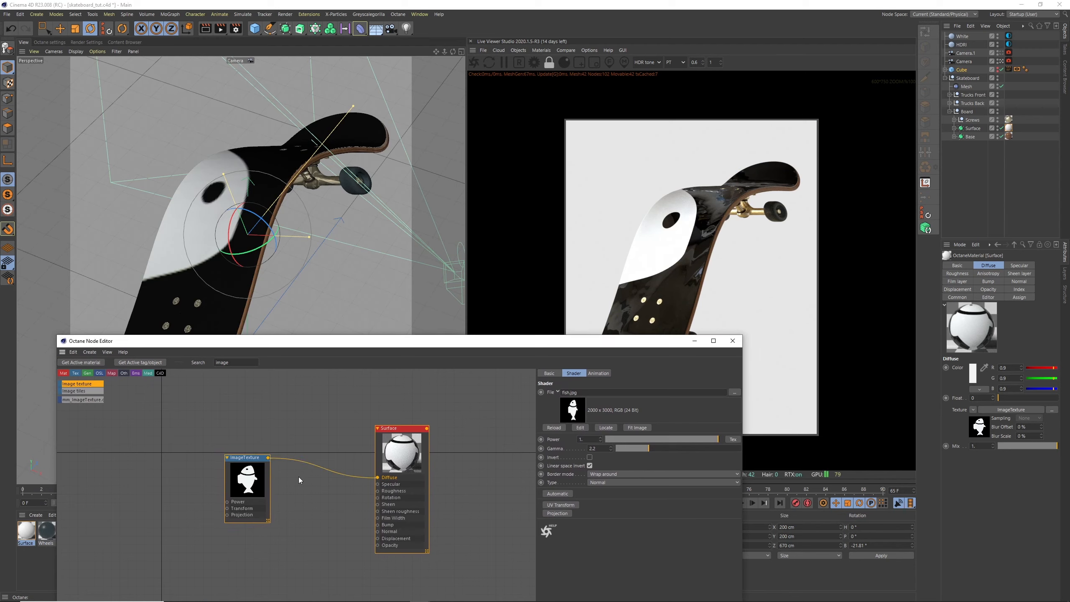
click(562, 505)
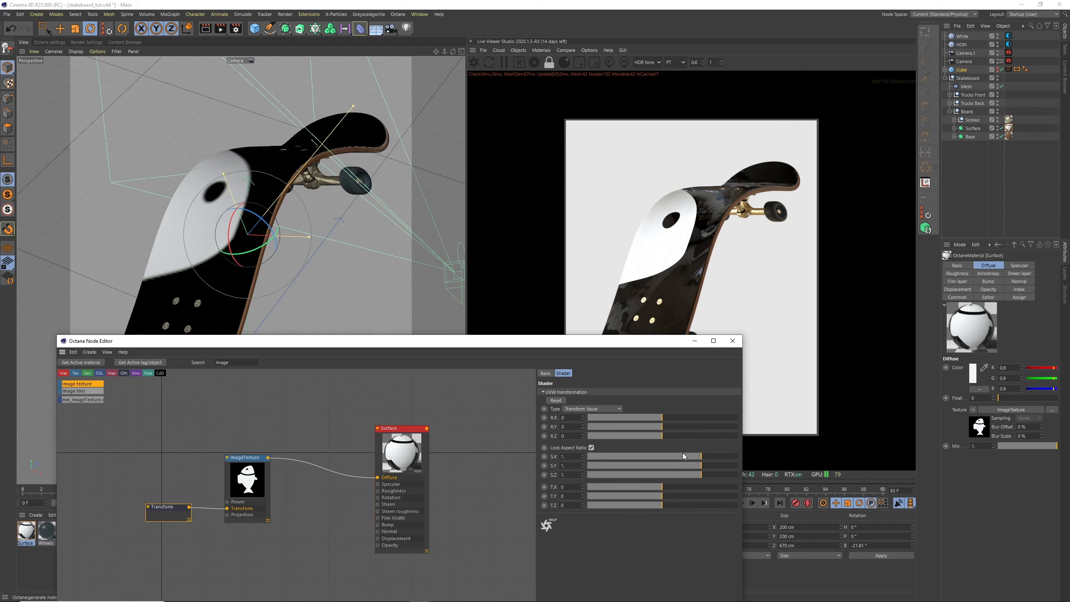
drag(693, 460, 655, 467)
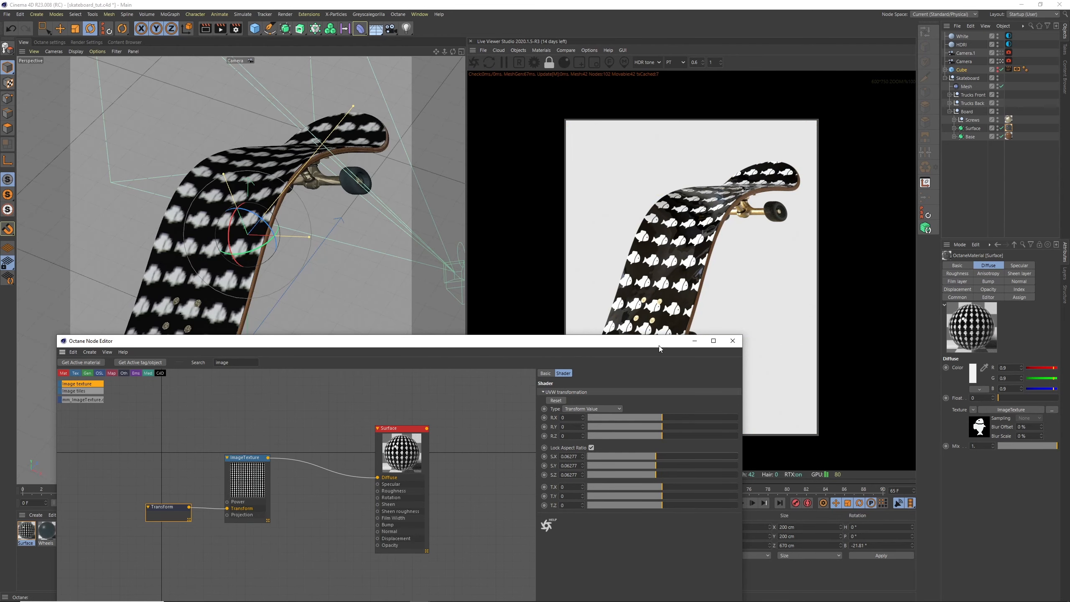
drag(661, 342, 697, 306)
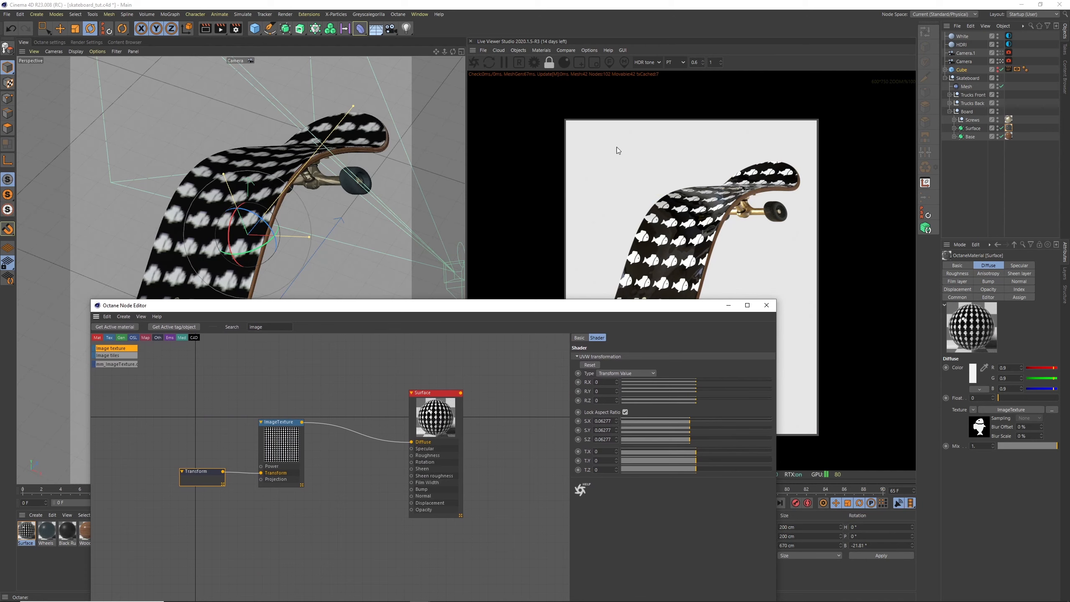
- Try Black color as the fish ImageTexture's border mode and restore the Wrap around mode
click(284, 445)
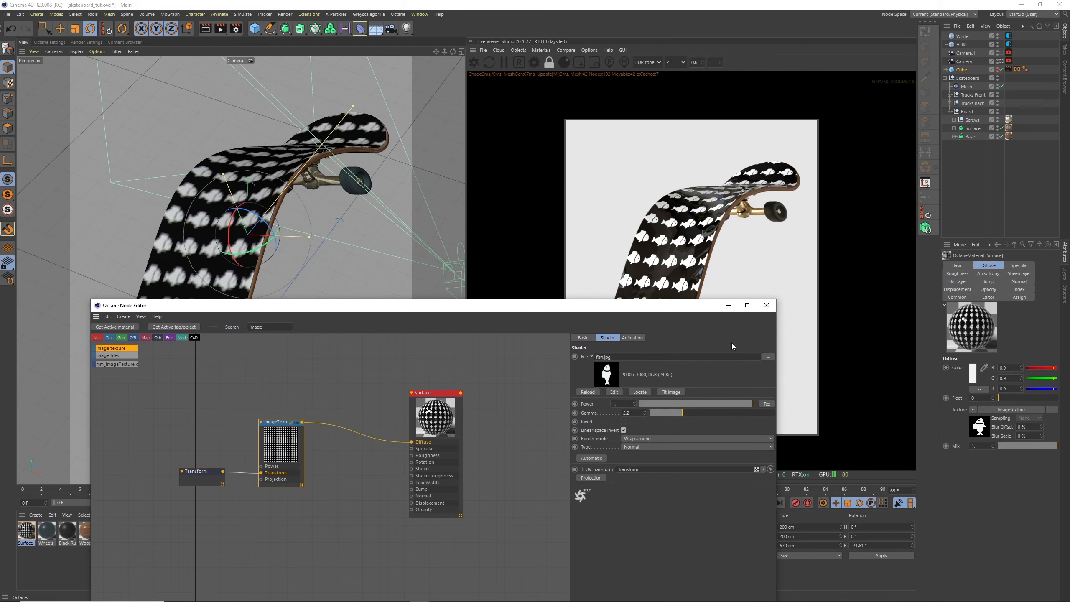
click(647, 440)
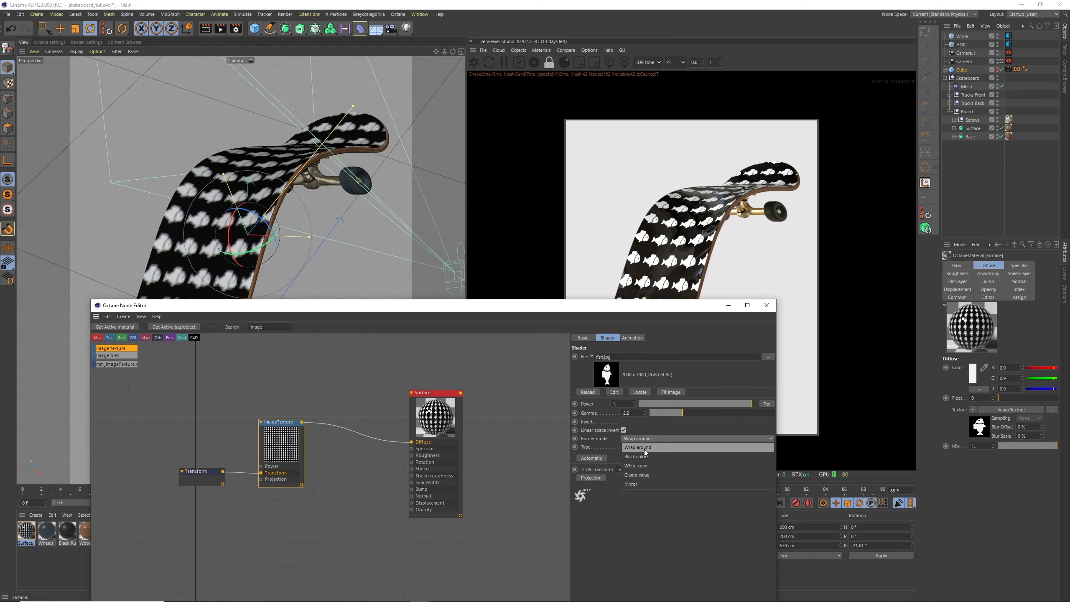
click(647, 456)
drag(657, 308, 654, 410)
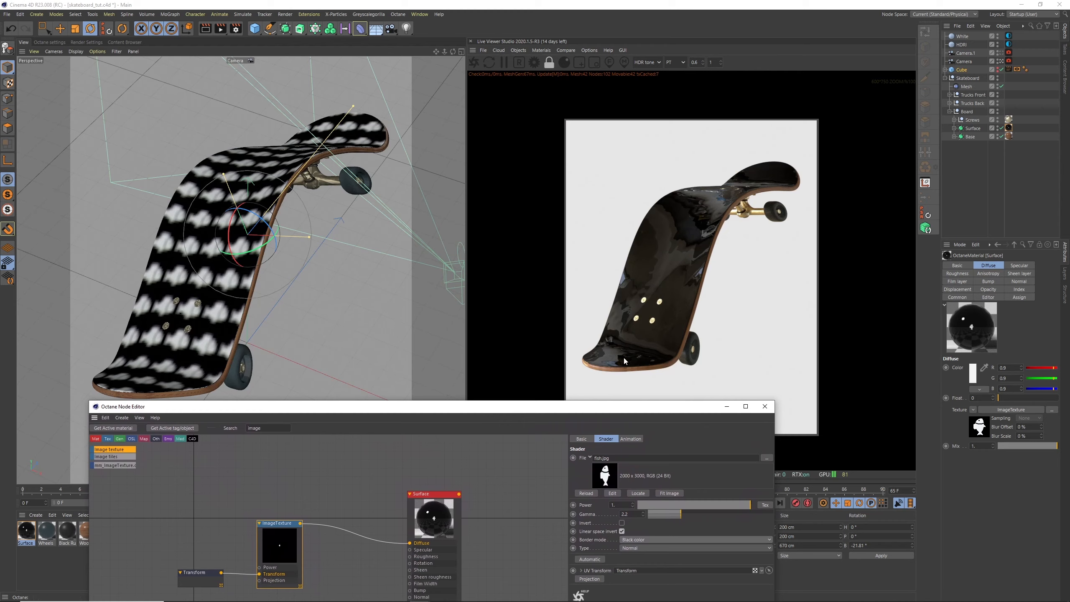
mouse_move(452, 51)
mouse_down()
mouse_move(451, 79)
mouse_move(452, 55)
mouse_up()
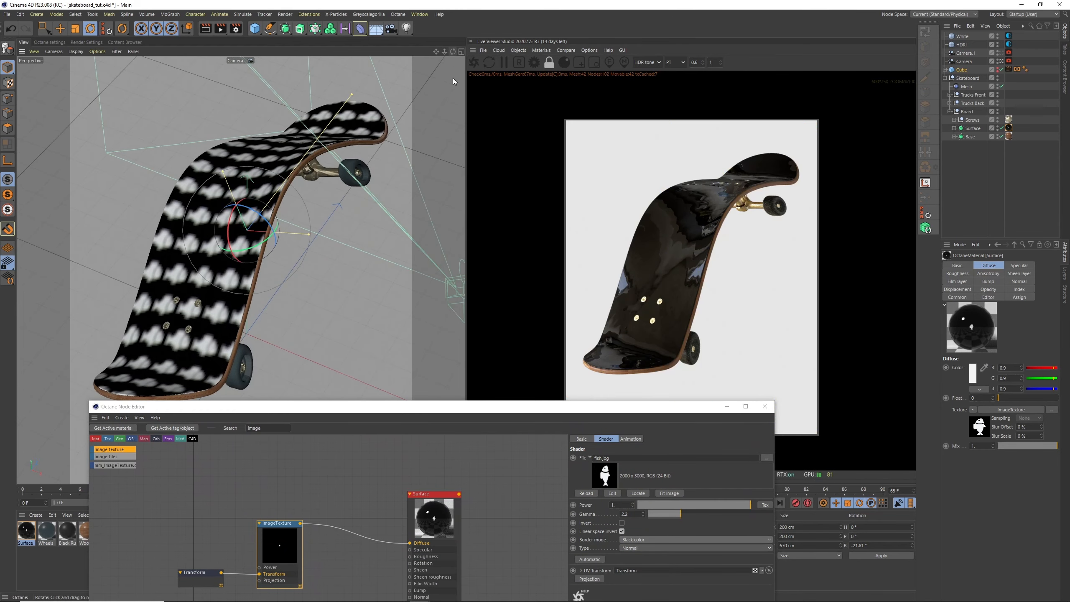
drag(591, 408, 607, 547)
click(641, 404)
click(649, 412)
drag(606, 547, 685, 302)
- Rotate the fish pattern by setting the Transform node's R.Z to about 37.52, and rearrange the Transform and ImageTexture nodes
click(237, 469)
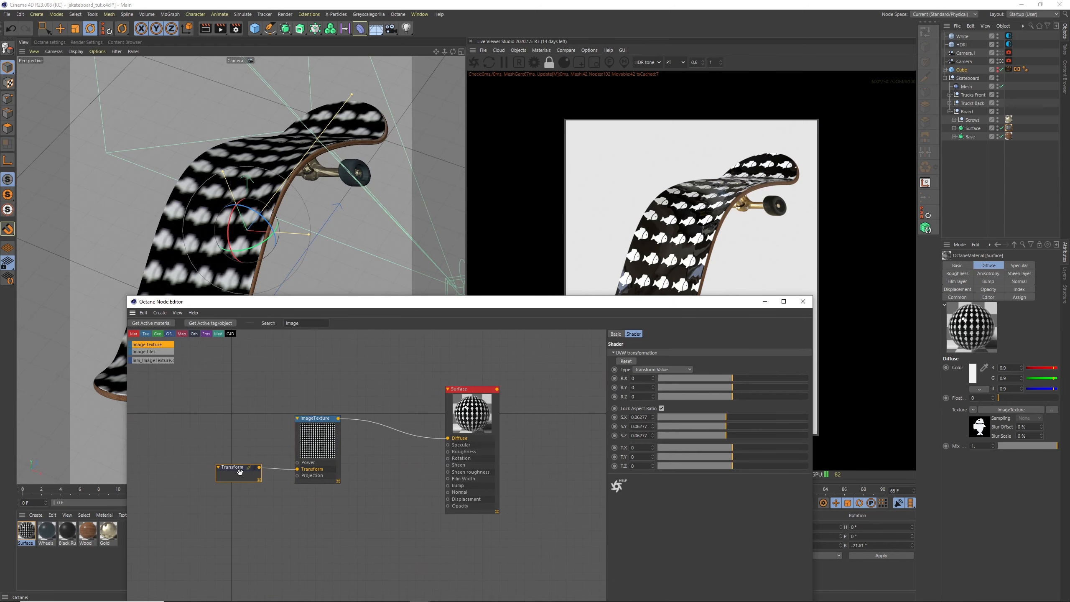
drag(733, 396, 740, 396)
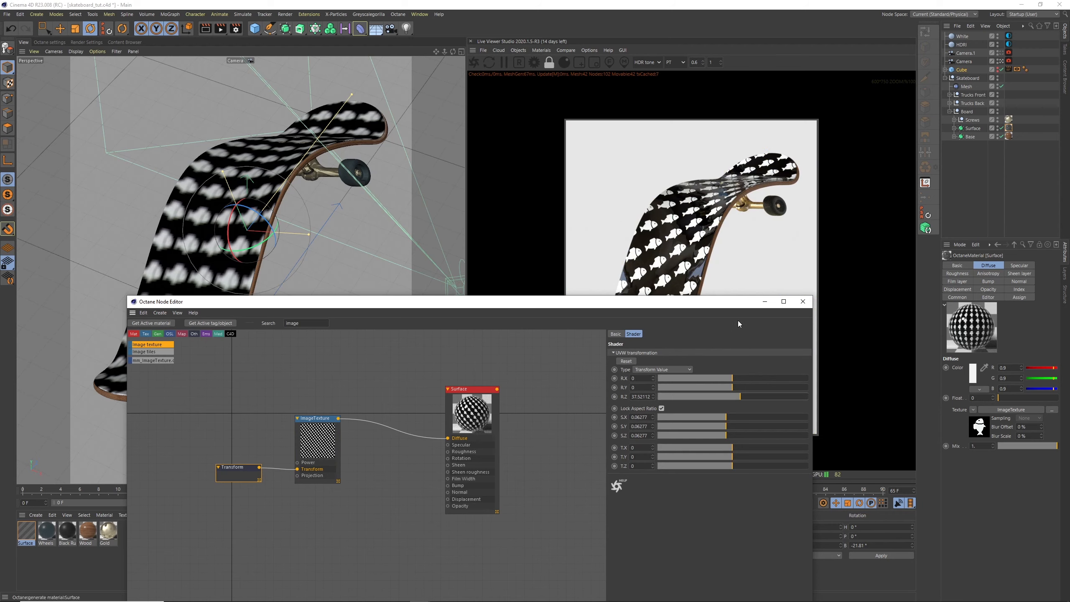
drag(737, 305, 760, 236)
drag(343, 348, 363, 322)
drag(287, 405, 288, 342)
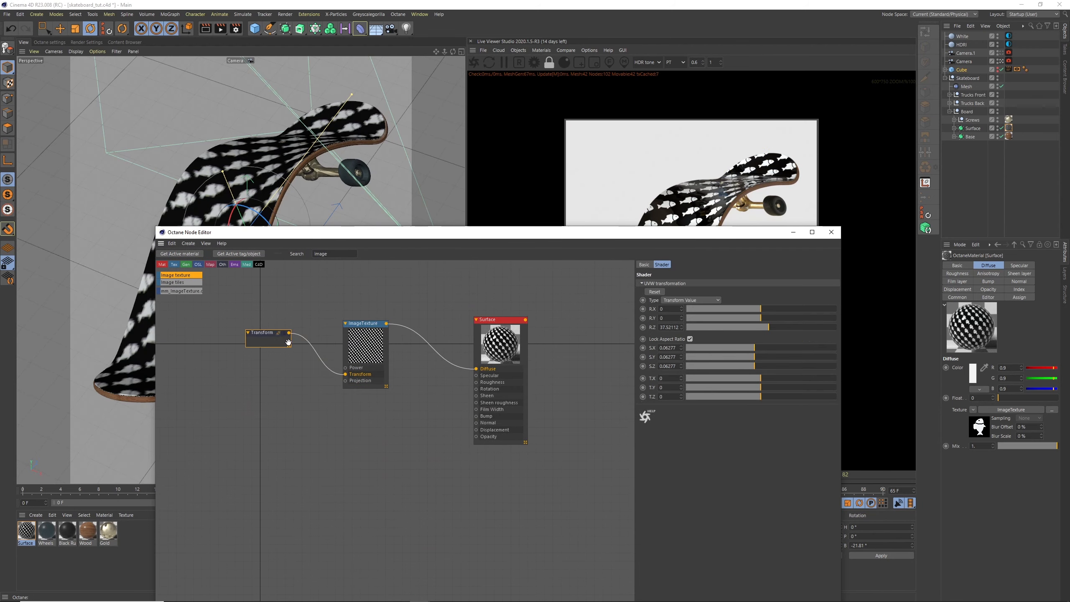
drag(366, 328, 361, 300)
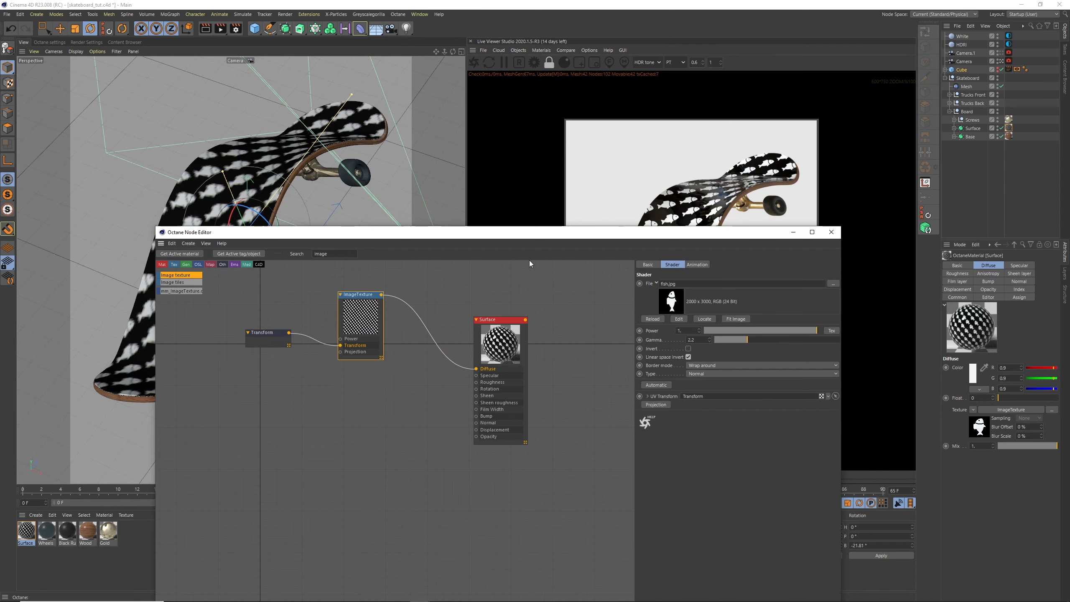
- Add a Mix texture node beside the Surface node and shift the ImageTexture and Transform nodes to make room
drag(548, 234, 554, 293)
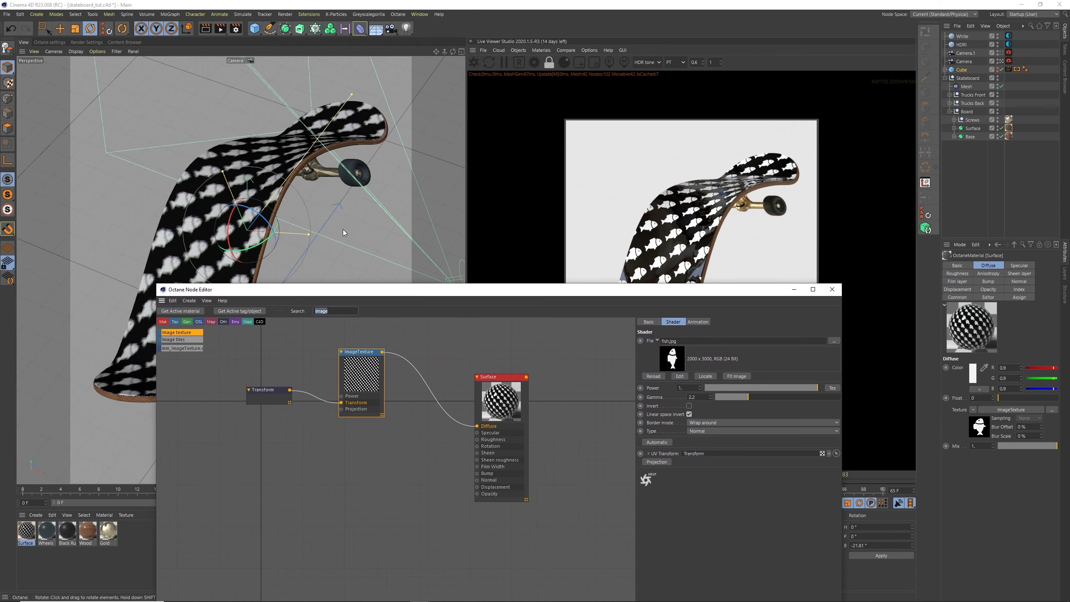
text(mix)
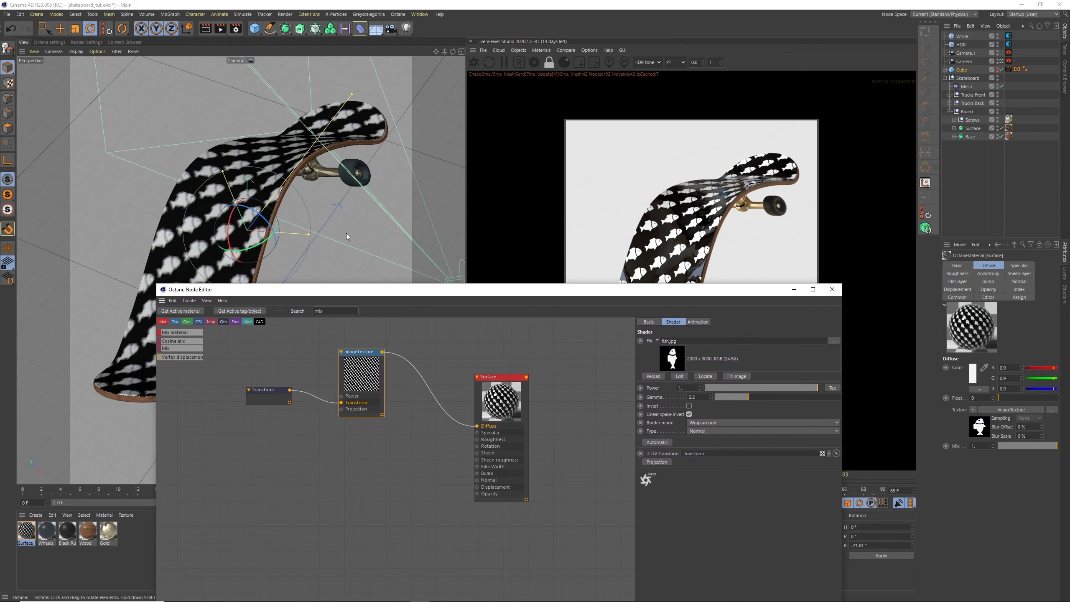
drag(323, 429, 432, 344)
drag(362, 365, 334, 353)
drag(266, 390, 233, 388)
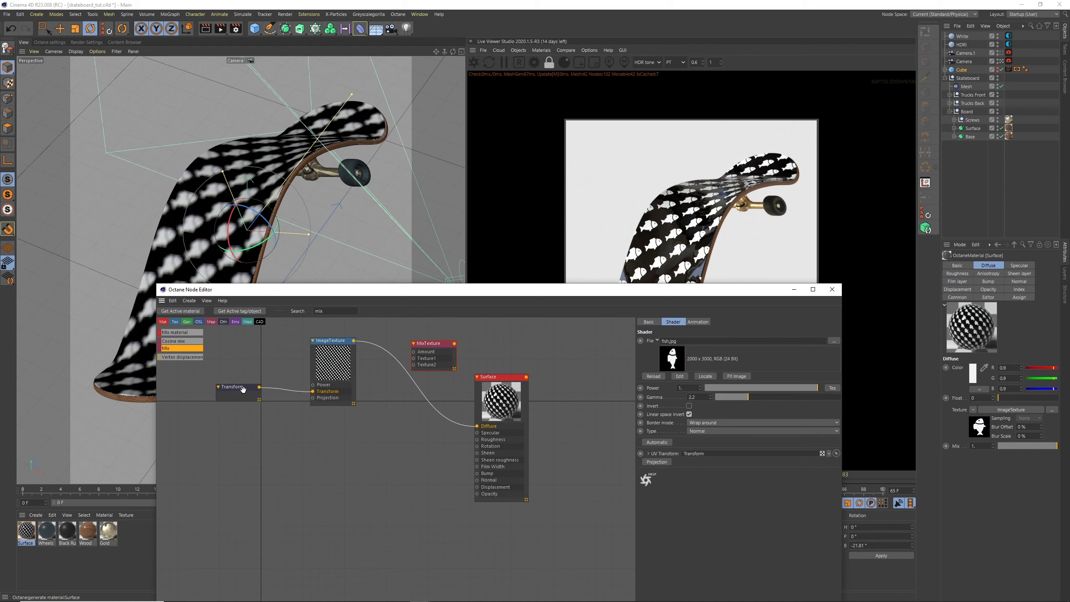
- Connect the fish ImageTexture to the Mix texture's Amount and the Mix texture to the Surface material's Diffuse
drag(337, 350, 414, 352)
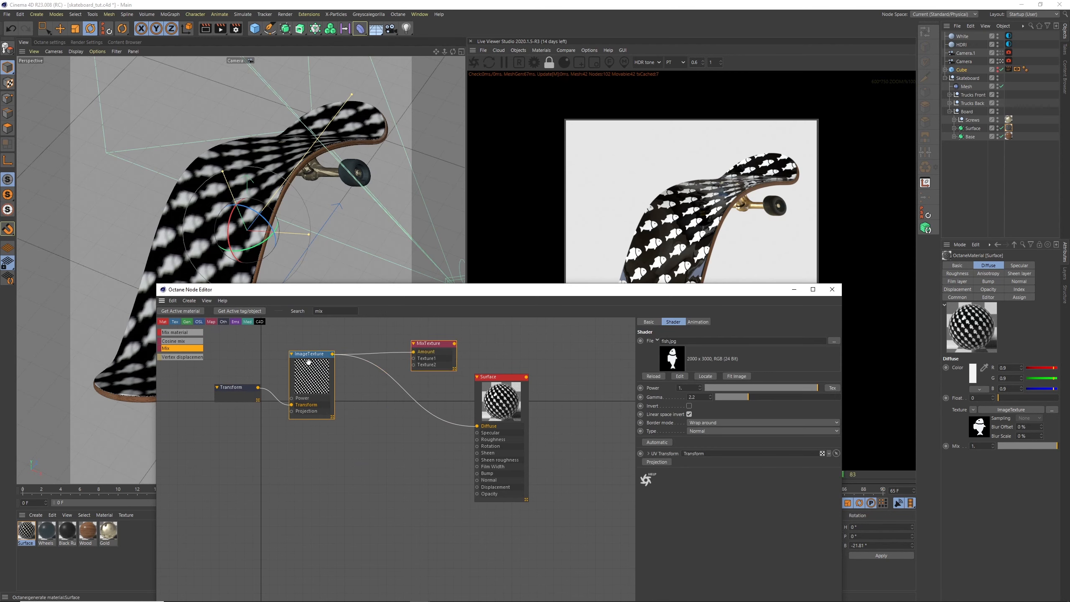
drag(444, 349, 414, 351)
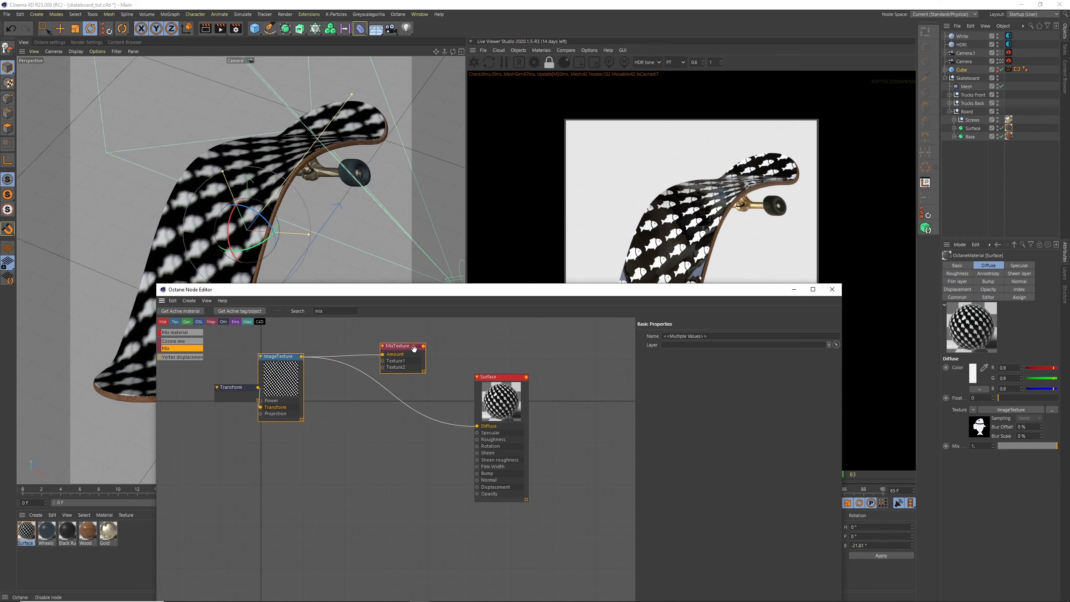
drag(444, 391, 477, 426)
drag(290, 373, 218, 433)
drag(236, 392, 210, 408)
drag(291, 371, 309, 363)
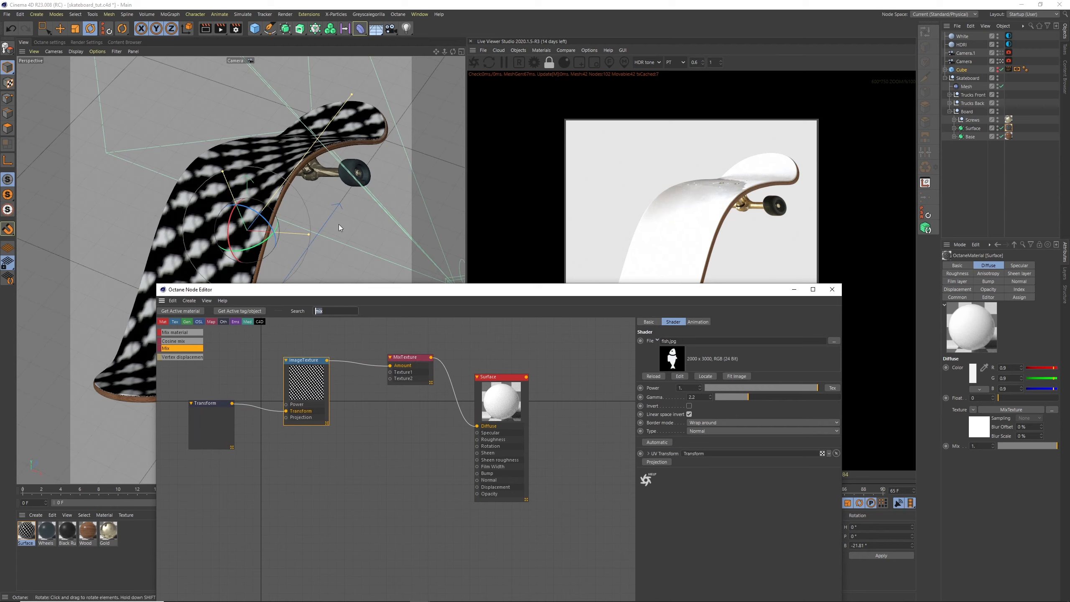
- Add an RGB spectrum node to the Mix texture's Texture1 and color it near-black red, about R 0.007, G 0.003, B 0.003
text(rgb)
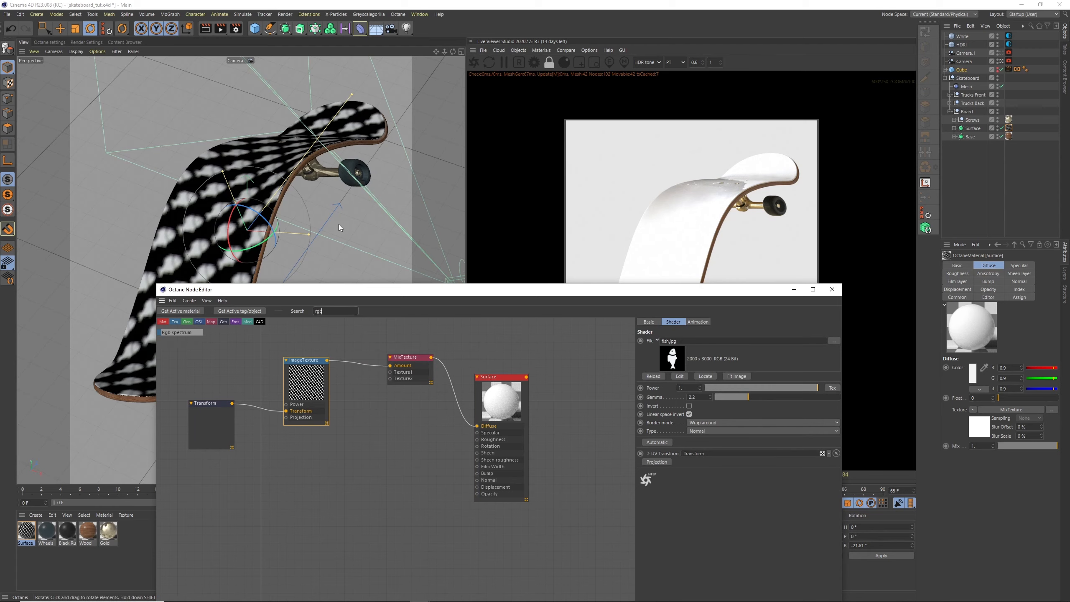
drag(309, 413, 390, 372)
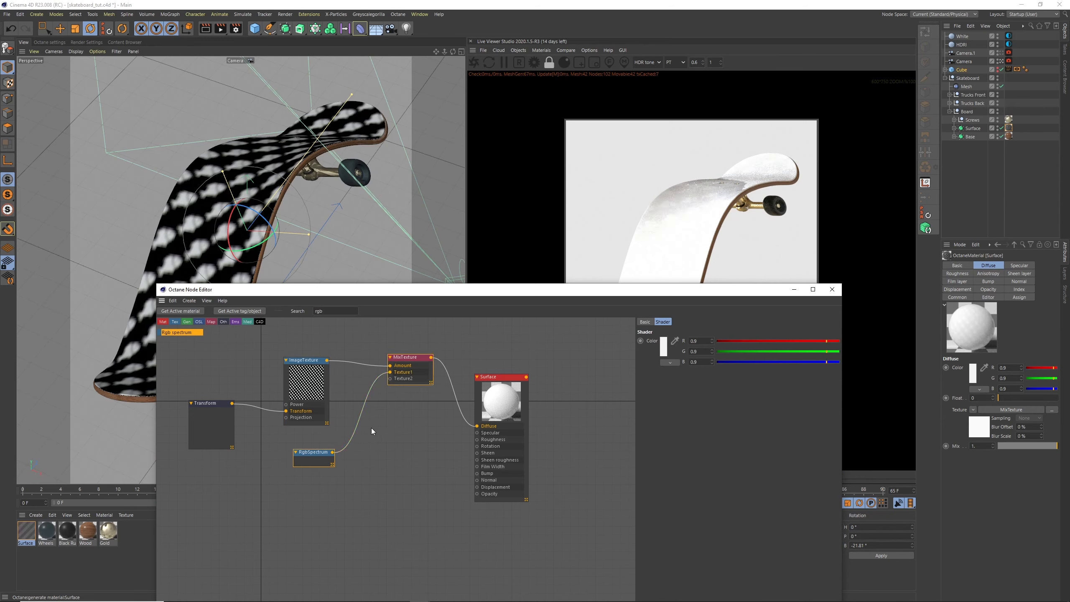
click(671, 362)
click(670, 365)
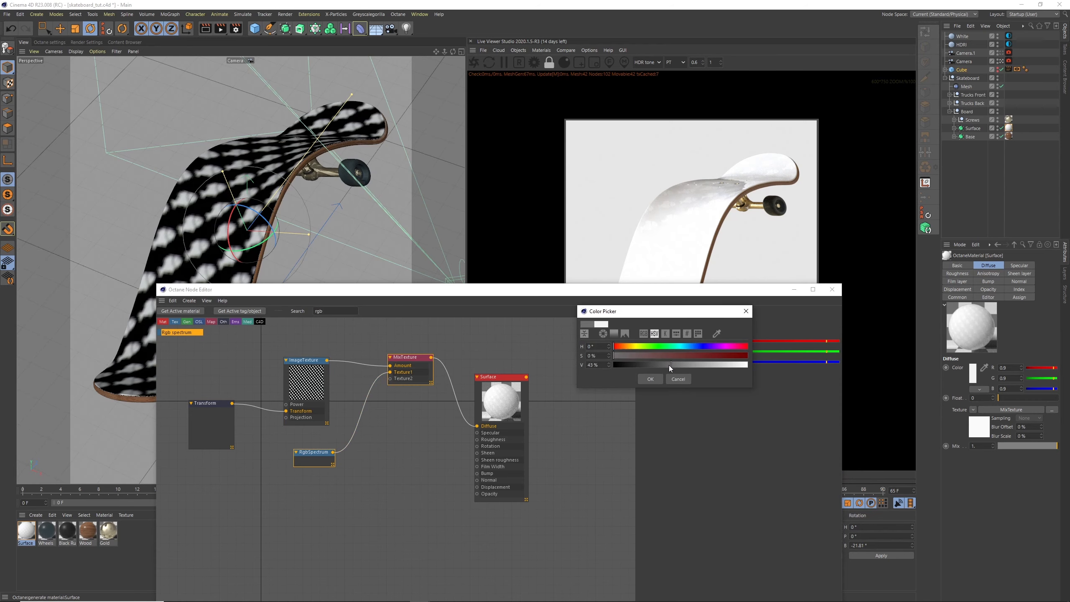
click(673, 355)
click(656, 379)
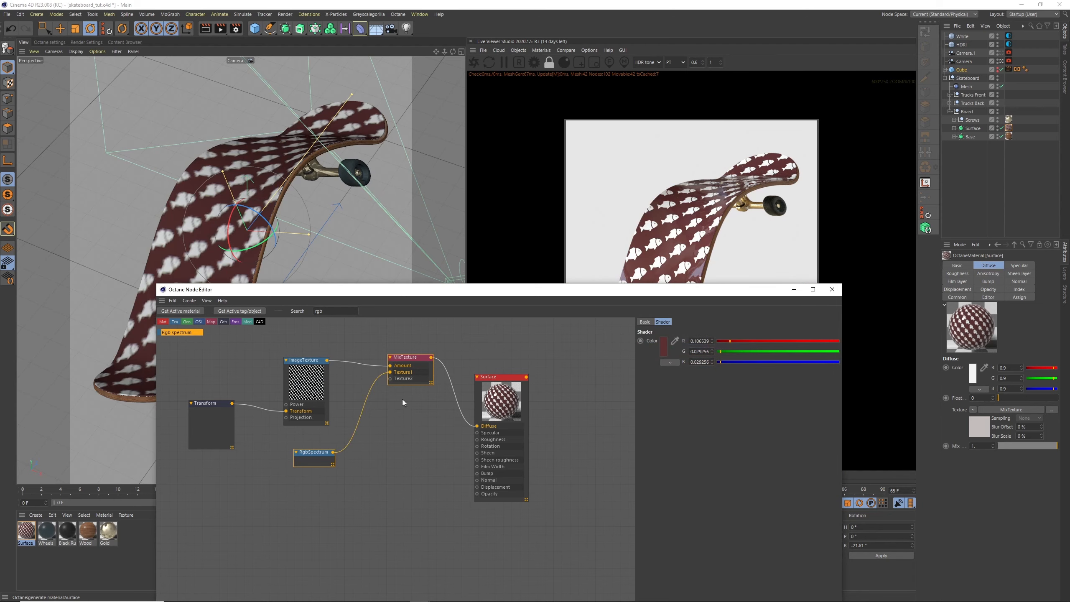
click(665, 358)
drag(651, 372, 622, 372)
click(649, 385)
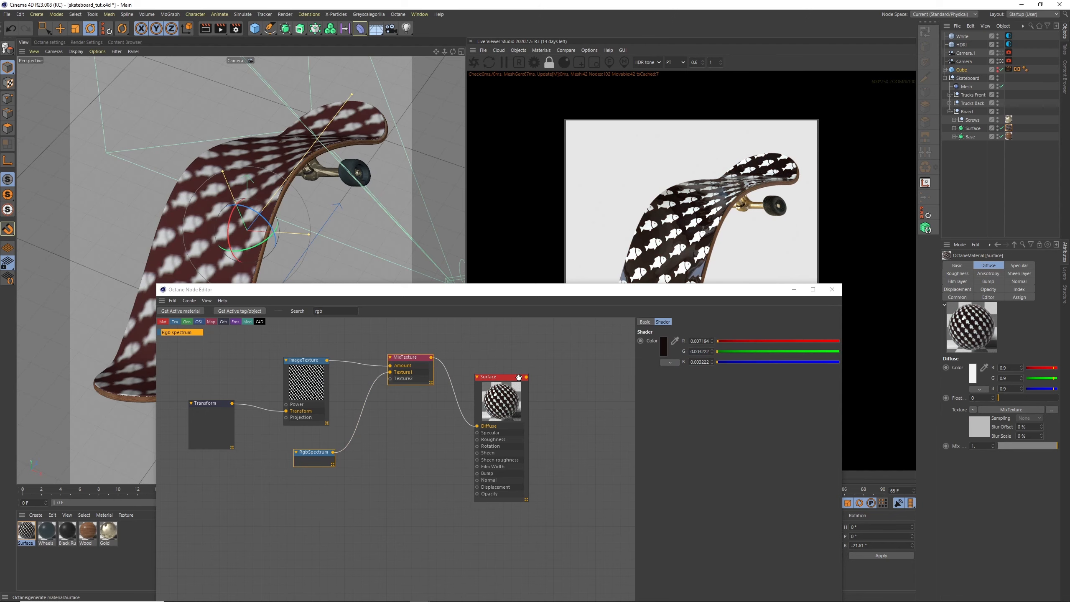
- Rearrange the RgbSpectrum, MixTexture and ImageTexture nodes into a more compact layout
drag(318, 456, 359, 388)
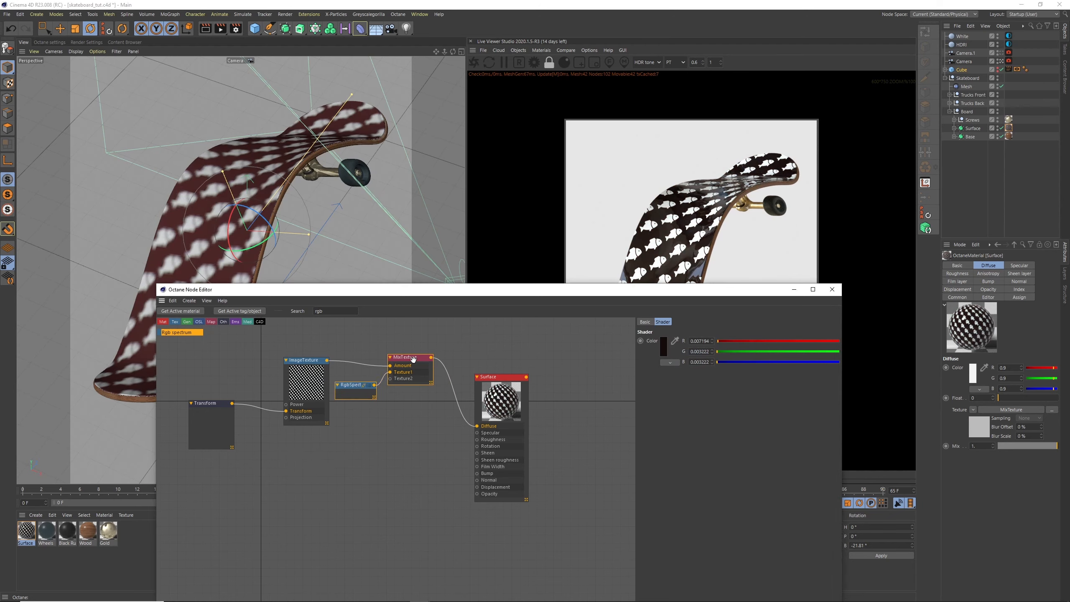
drag(413, 359, 420, 358)
drag(314, 371, 301, 358)
drag(368, 394, 358, 391)
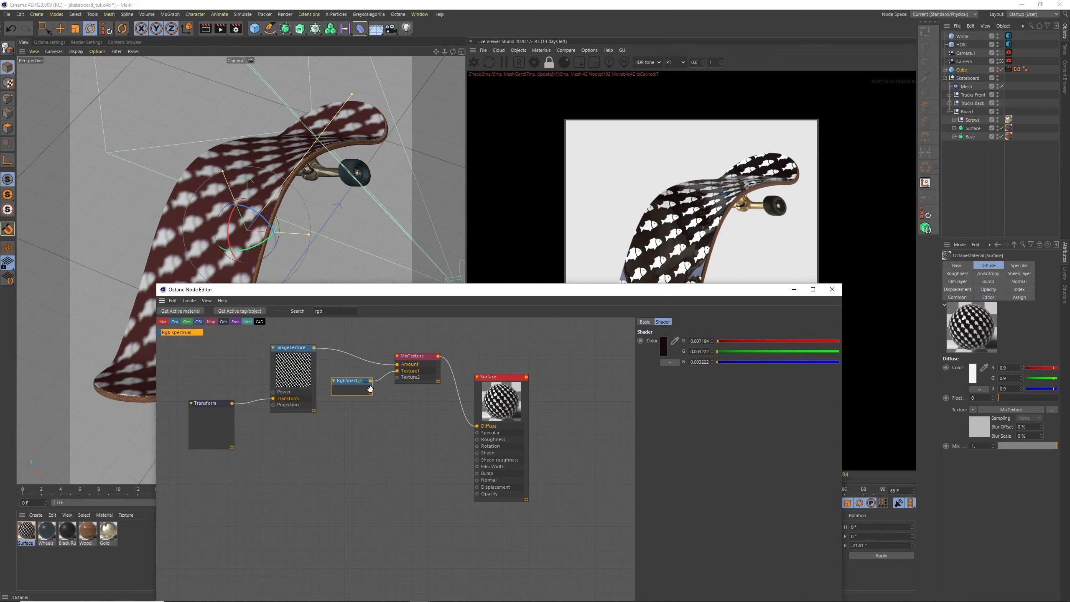
- Add a second RGB spectrum node to the Mix texture's Texture2 and color it bright red, about R 0.9, G 0.046, B 0.046
drag(185, 332, 397, 378)
drag(355, 430, 363, 432)
click(676, 362)
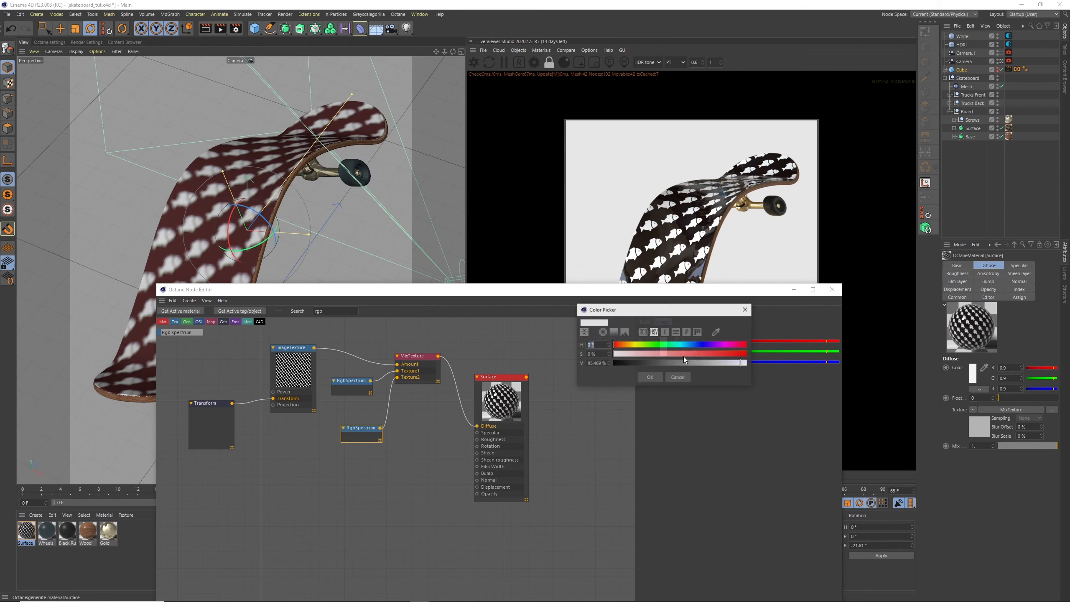
drag(683, 356, 705, 355)
click(658, 378)
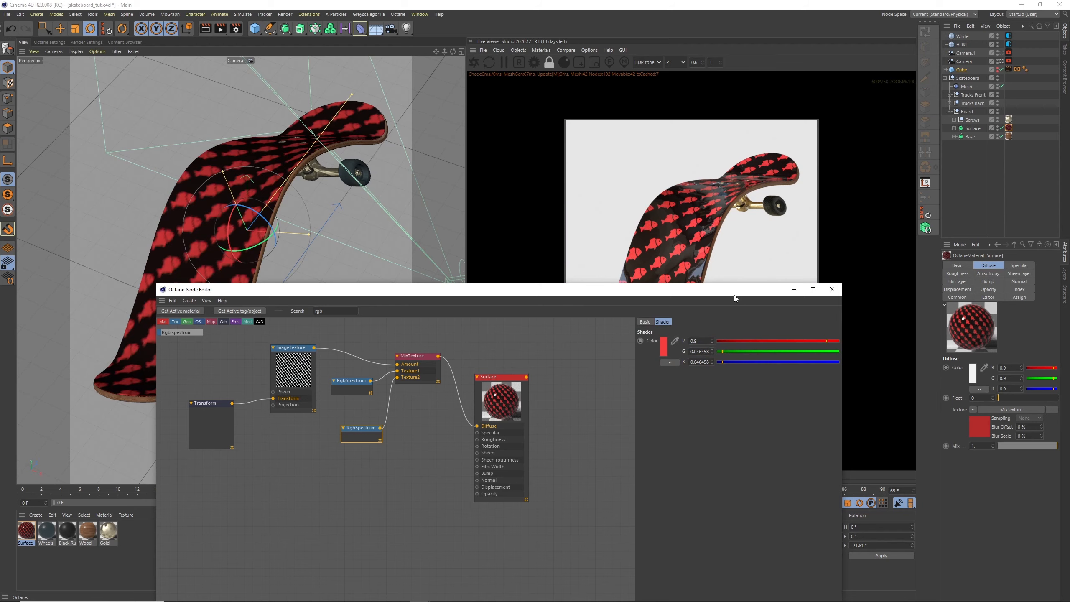
- Change the Texture2 RGB spectrum color to a warm beige, about R 0.587, G 0.544, B 0.464
mouse_move(734, 294)
mouse_down()
mouse_move(684, 380)
mouse_move(747, 280)
mouse_up()
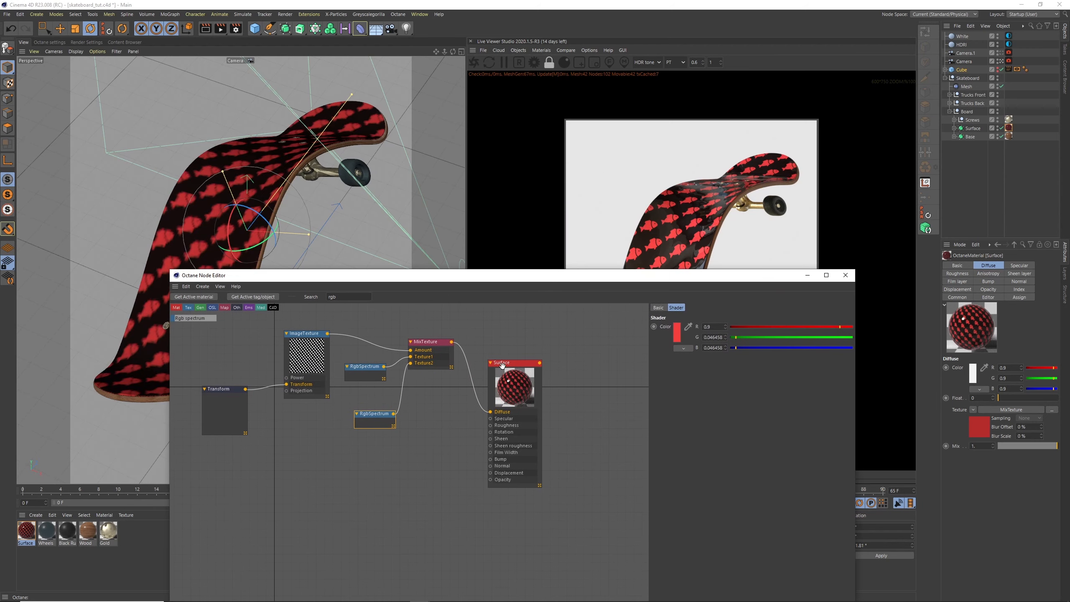
click(678, 332)
drag(683, 340, 719, 351)
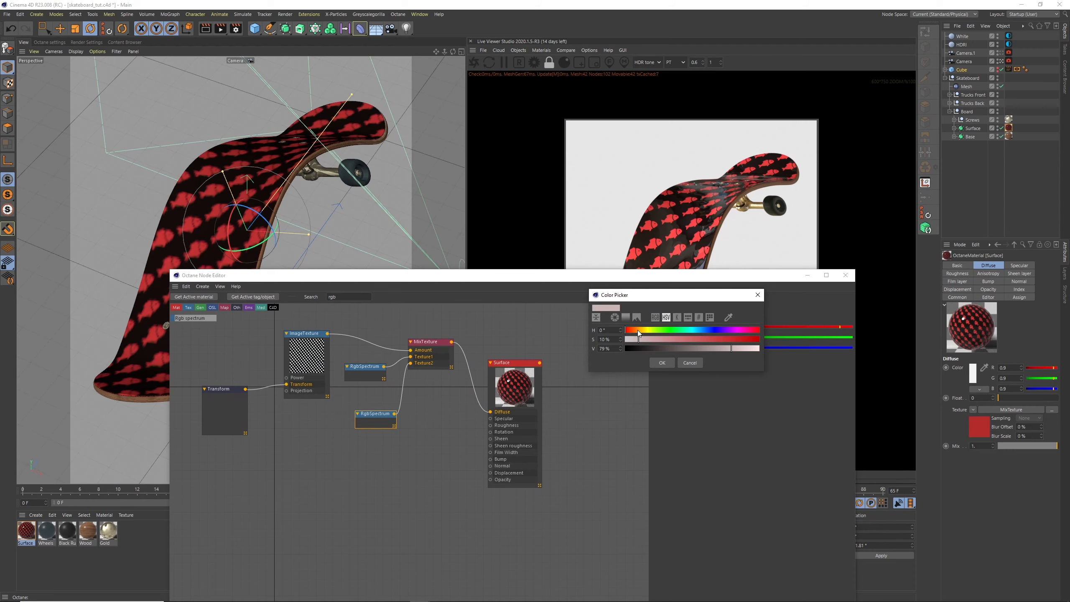
drag(639, 330, 642, 334)
click(663, 365)
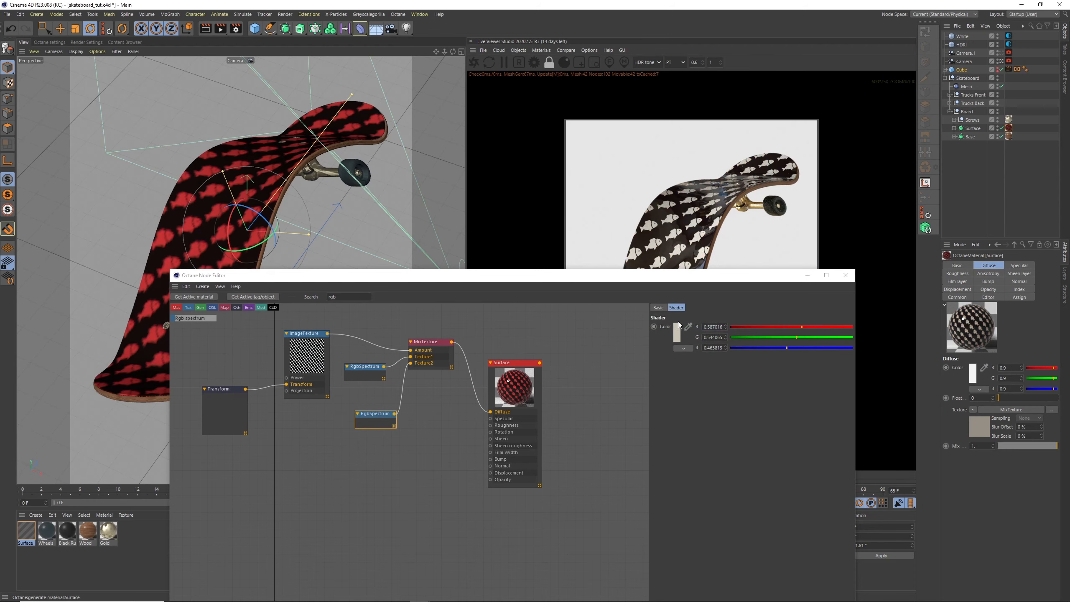
- Move the Node Editor aside to check the rendered fish pattern, and save the scene
drag(698, 278, 896, 173)
drag(739, 171, 236, 119)
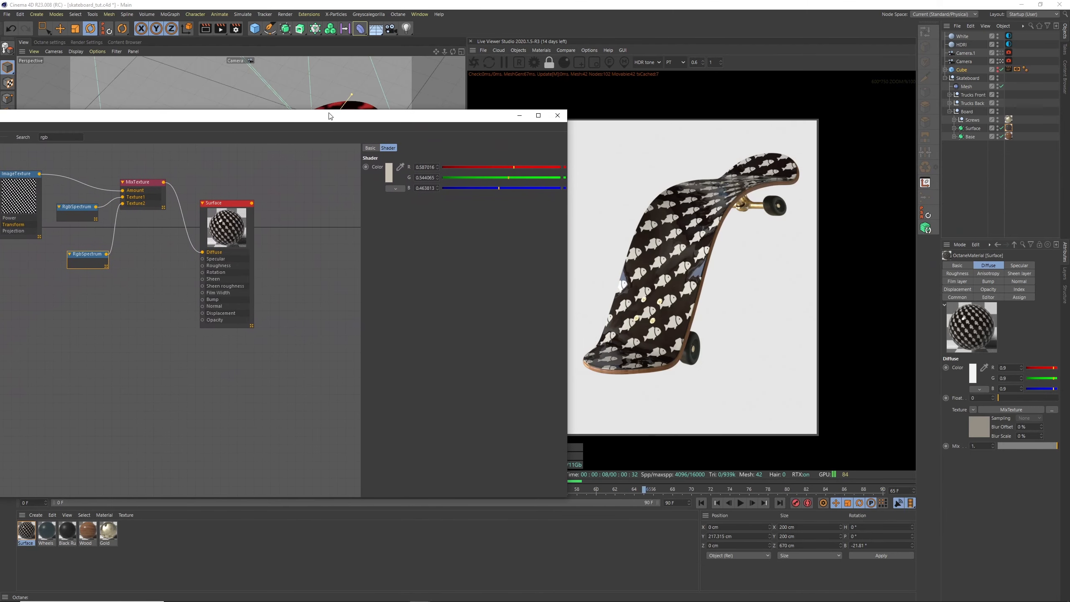
drag(330, 116, 353, 123)
key(ctrl+s)
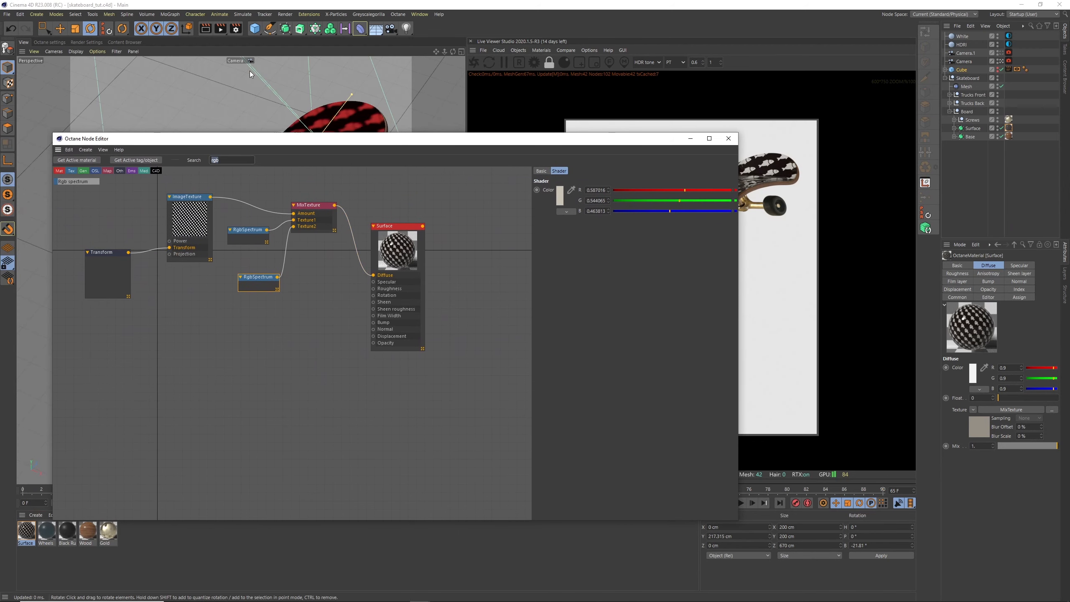
- Add an ImageTexture node to the Surface material's Roughness and load SmudgesLarge001_OVERLAY_VAR2_3K.jpg from the SmudgesLarge001 3K folder
text(image)
drag(77, 182, 373, 289)
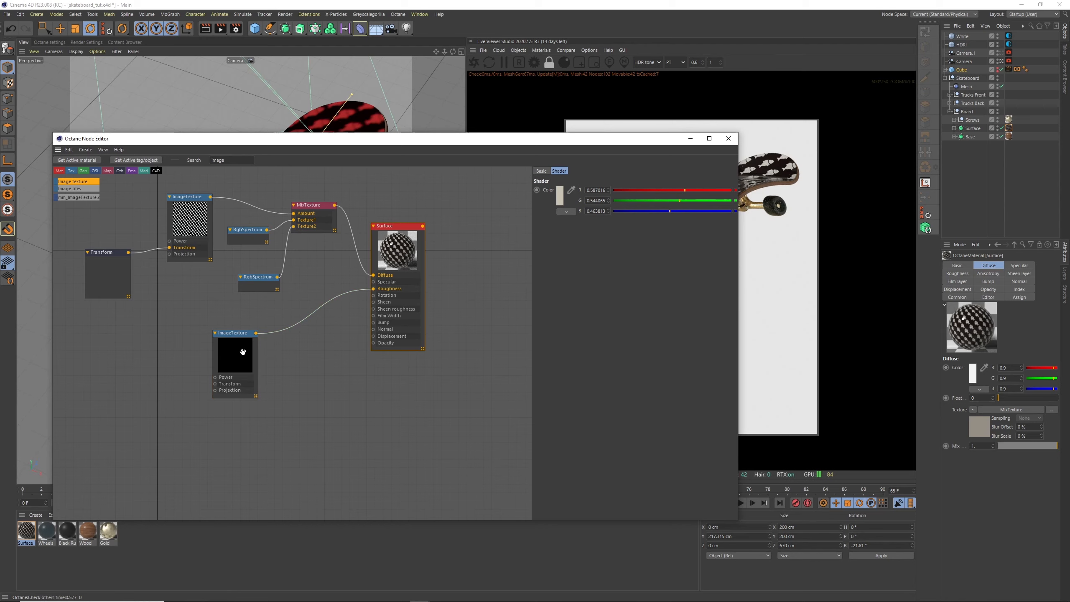
click(234, 356)
click(731, 189)
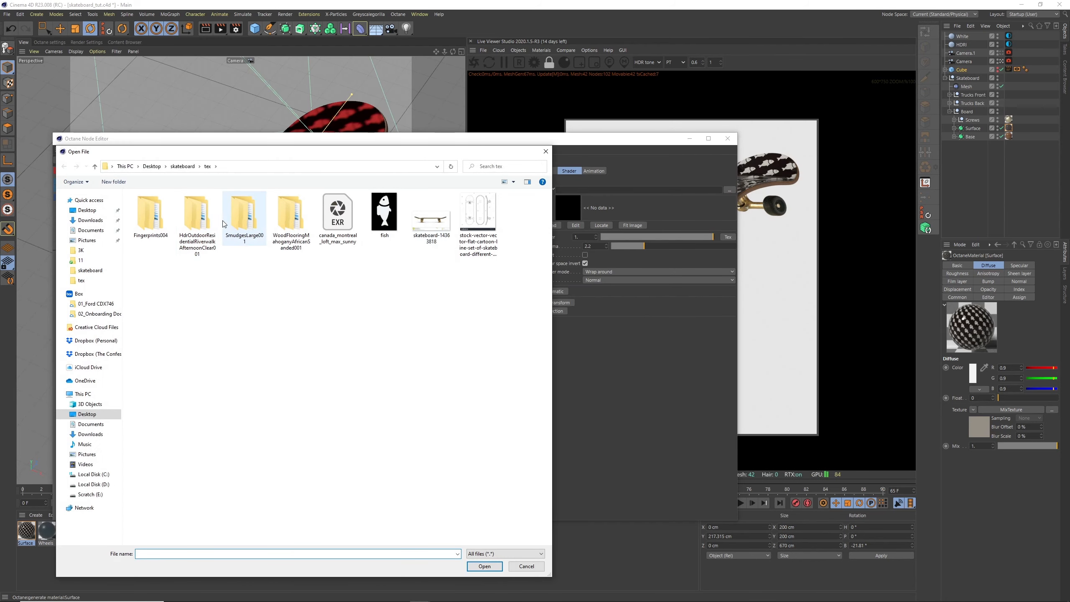
double_click(253, 237)
double_click(173, 215)
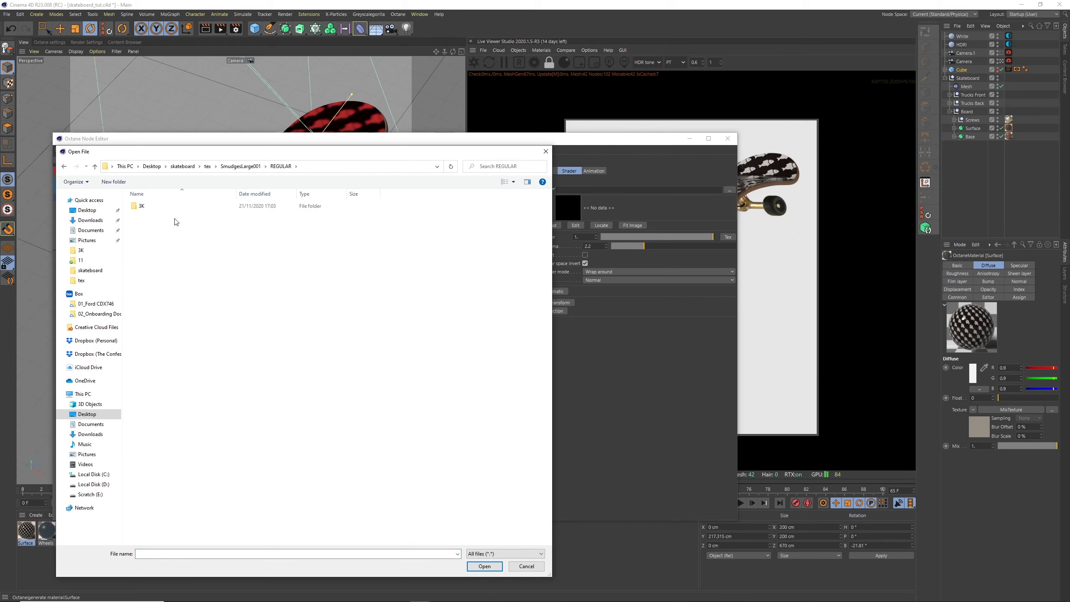
double_click(175, 206)
click(188, 235)
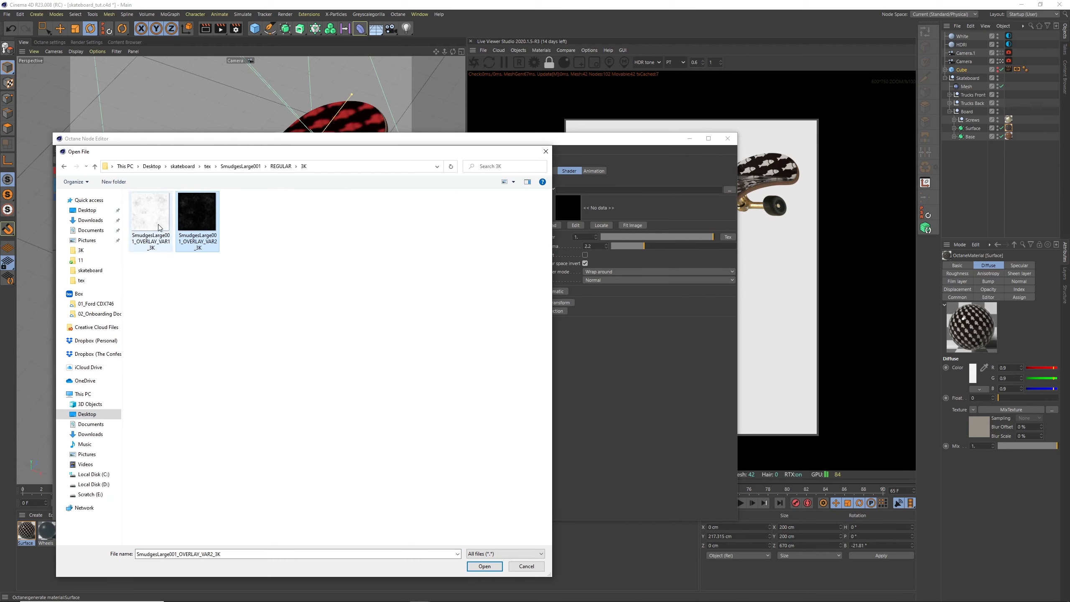
click(480, 565)
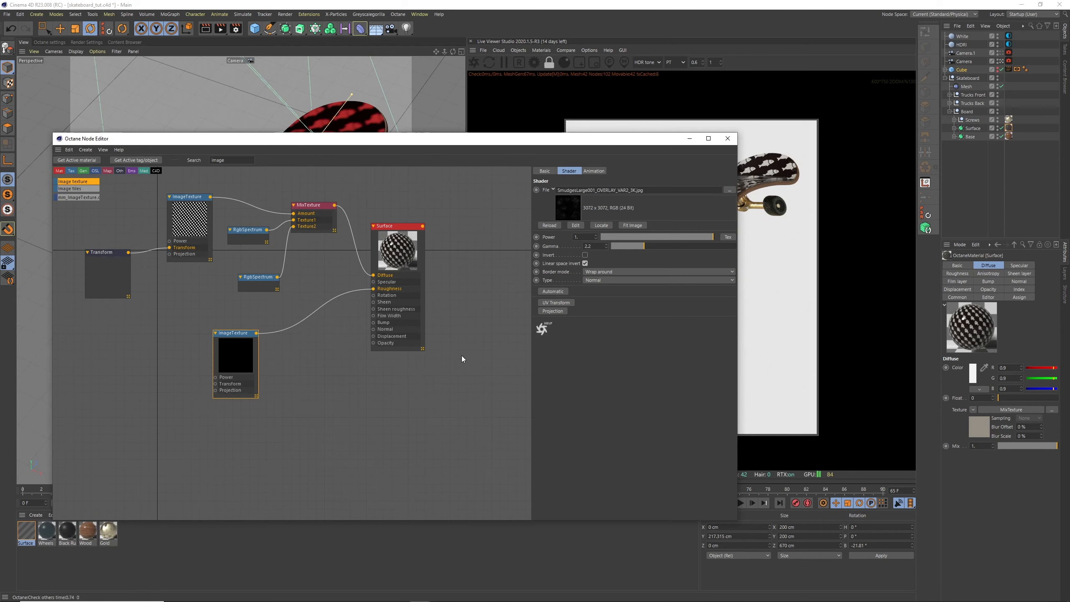
- Reposition the smudge ImageTexture node and insert an Octane gradient between it and the Surface material's Roughness
drag(602, 142, 563, 313)
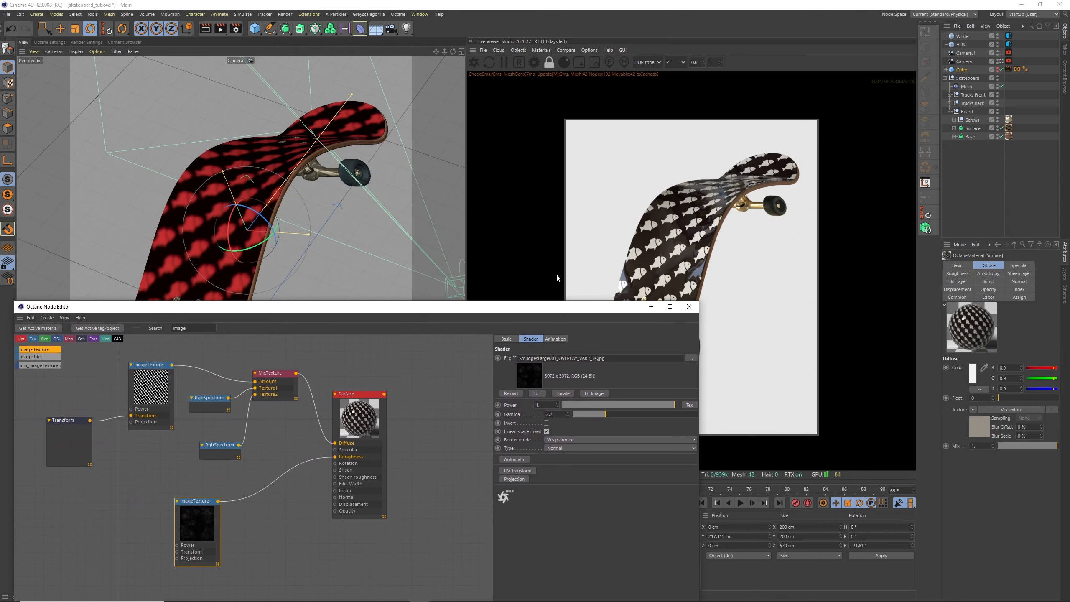
drag(199, 502, 200, 476)
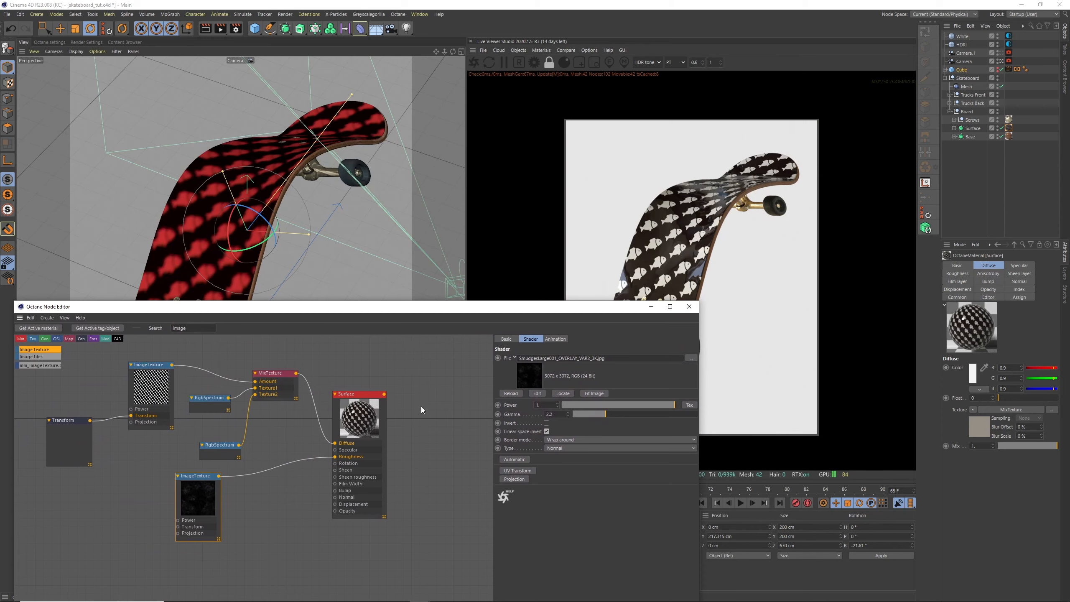
mouse_move(198, 475)
mouse_down()
mouse_move(210, 481)
mouse_move(210, 468)
mouse_up()
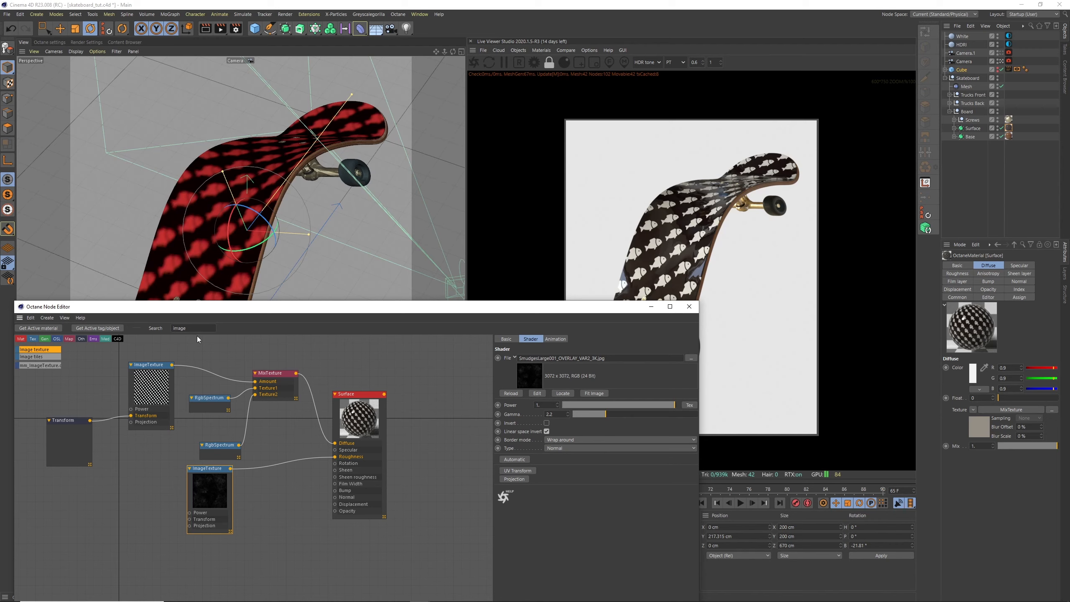
text(gradn)
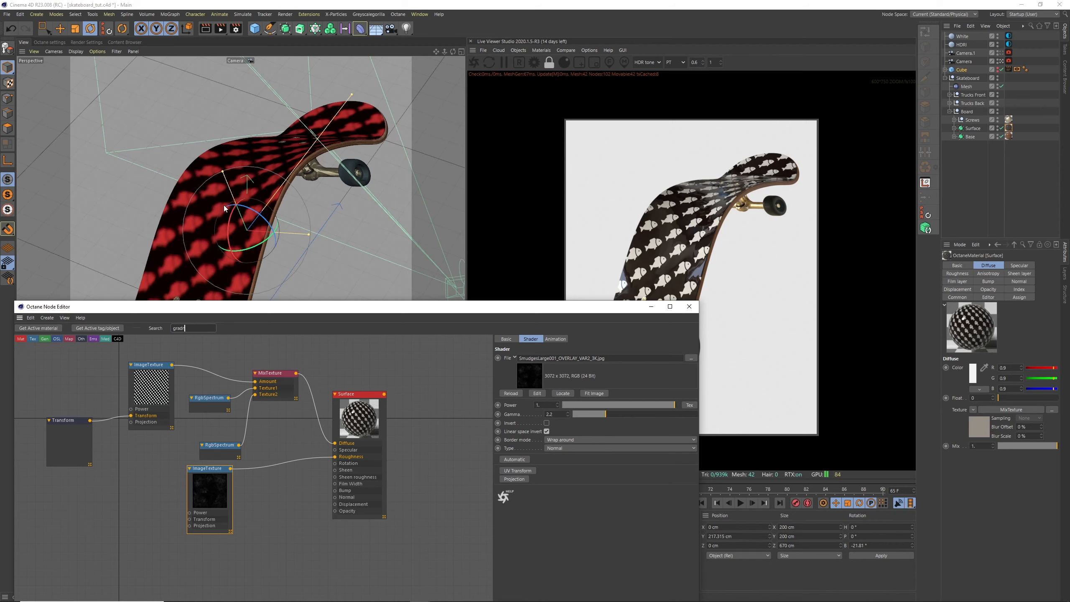
key(BackSpace)
drag(43, 356, 131, 377)
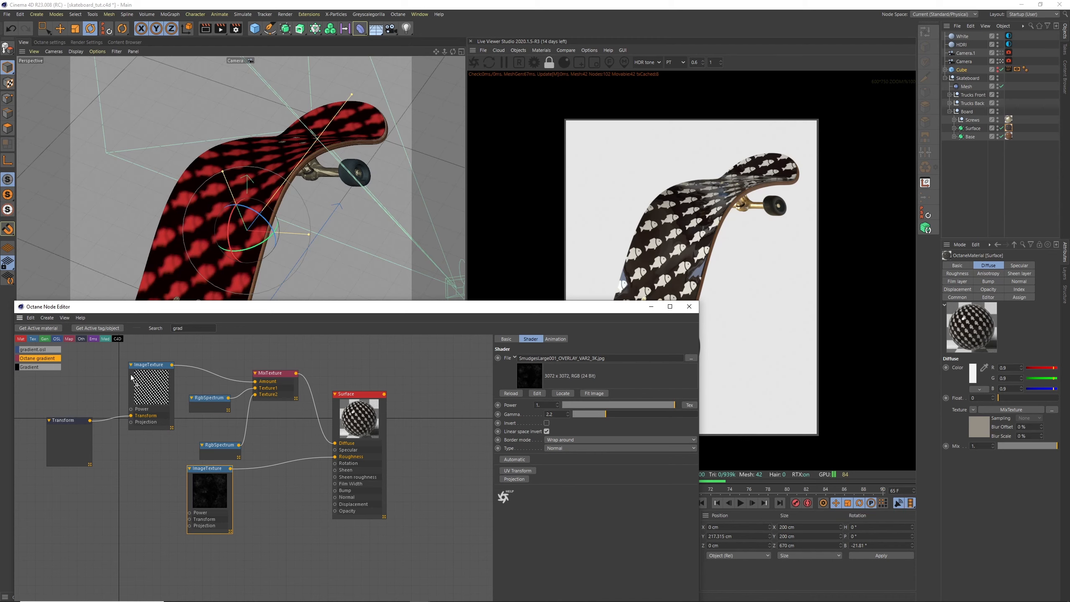
drag(276, 463, 277, 461)
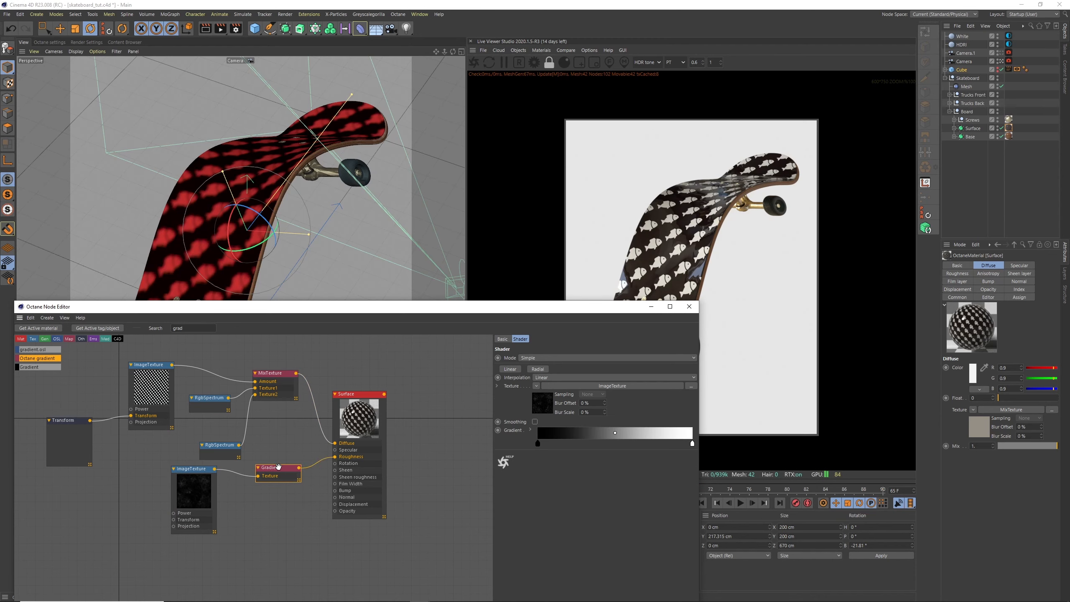
- Solo the Gradient node, bring its white knot close to the black knot to strengthen the smudges, and disable the solo
right_click(278, 466)
click(285, 474)
drag(583, 309, 394, 248)
mouse_move(360, 375)
mouse_down()
mouse_move(397, 377)
mouse_move(360, 375)
mouse_up()
drag(513, 374, 370, 379)
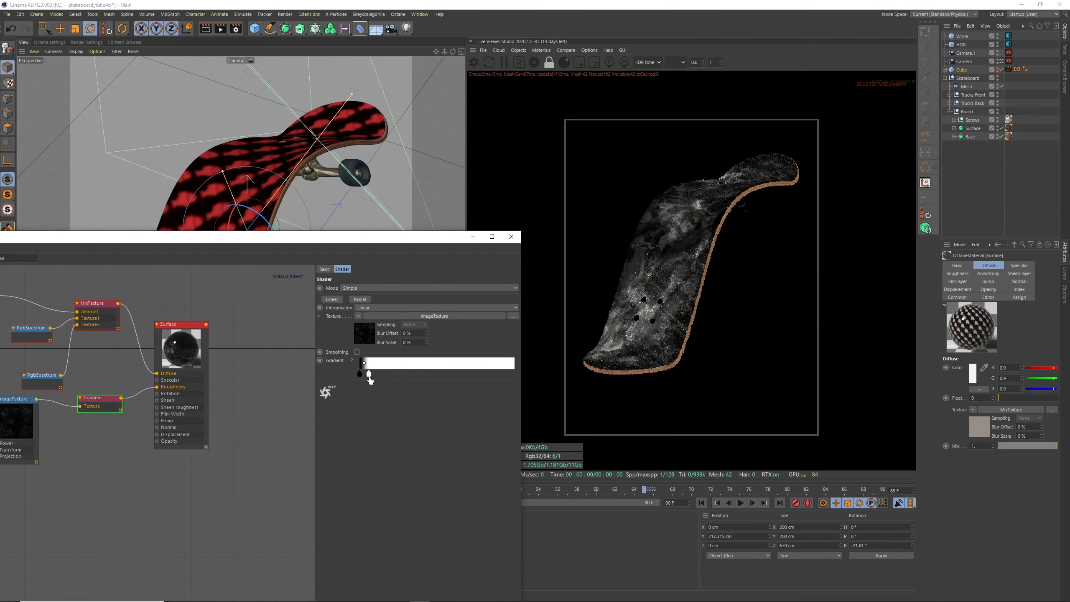
right_click(114, 405)
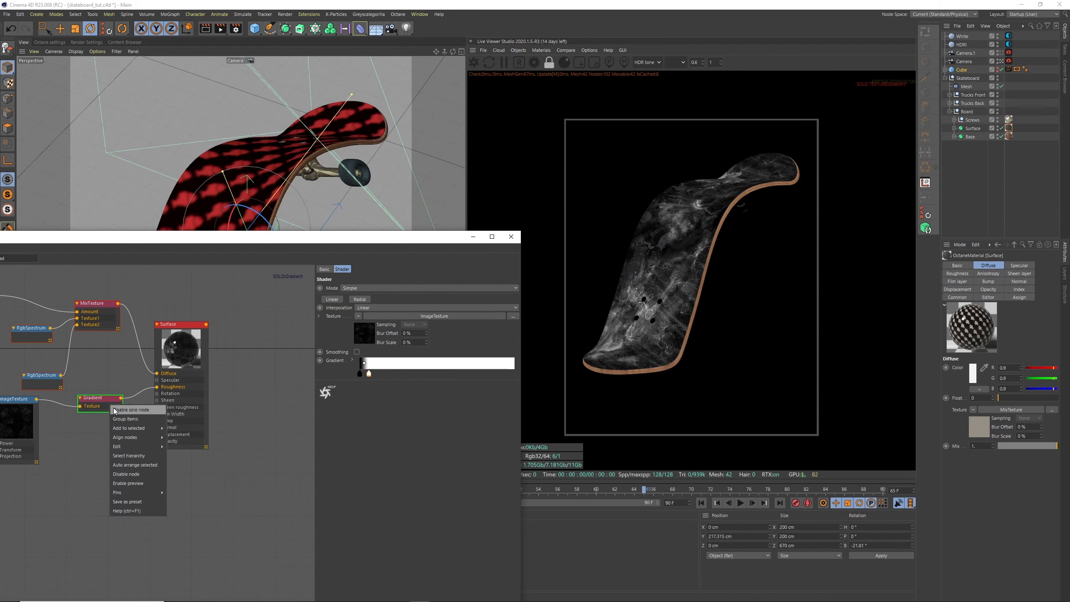
click(119, 411)
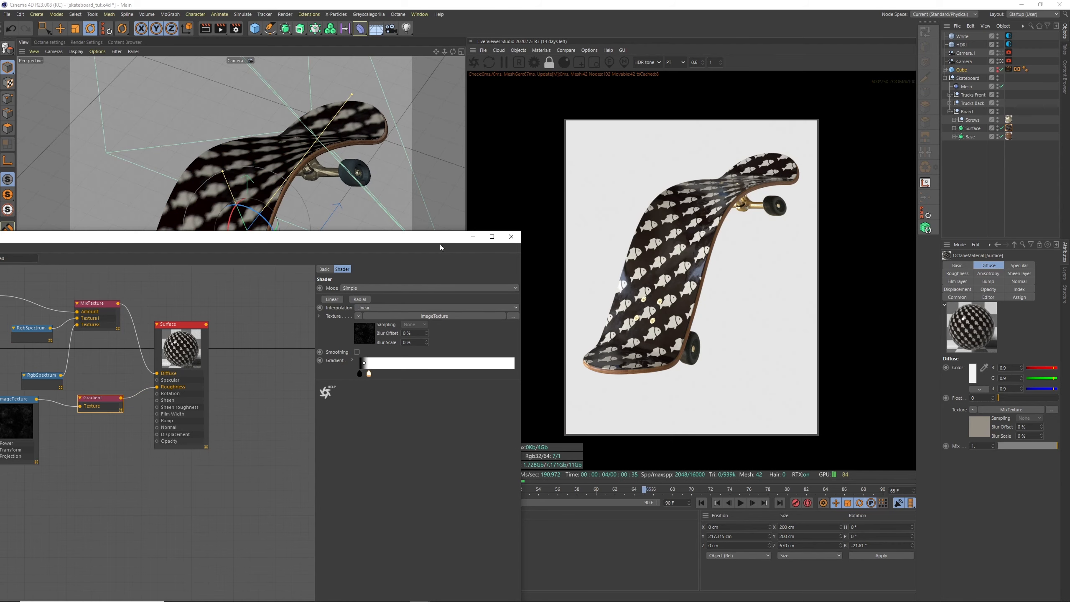
- Duplicate the smudge ImageTexture node below the original and add an unconnected Multiply node beside the copy
drag(328, 238, 420, 204)
drag(169, 370, 146, 440)
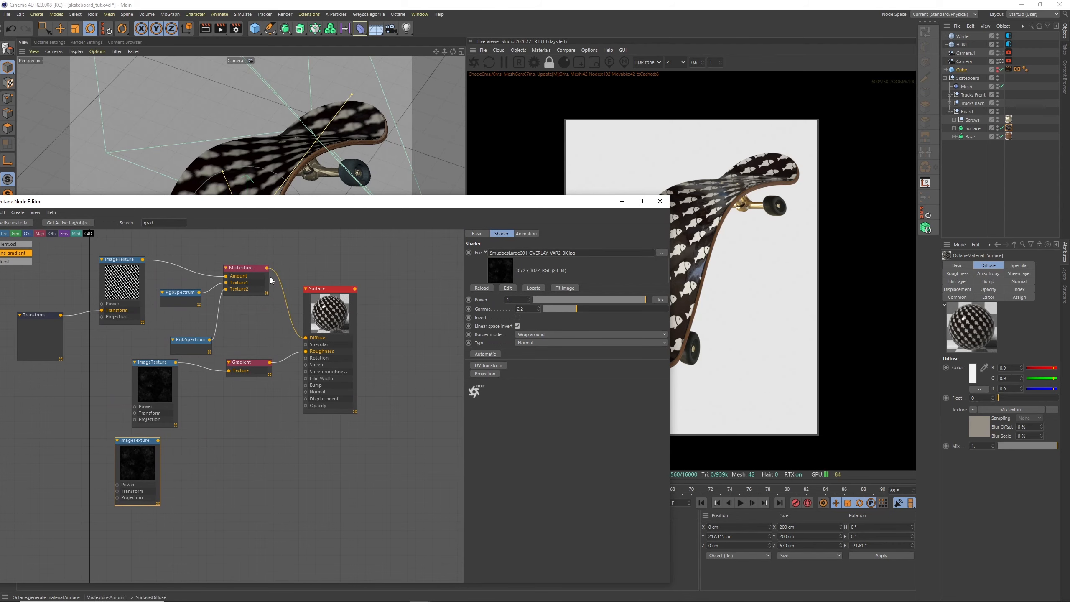
drag(153, 207, 204, 203)
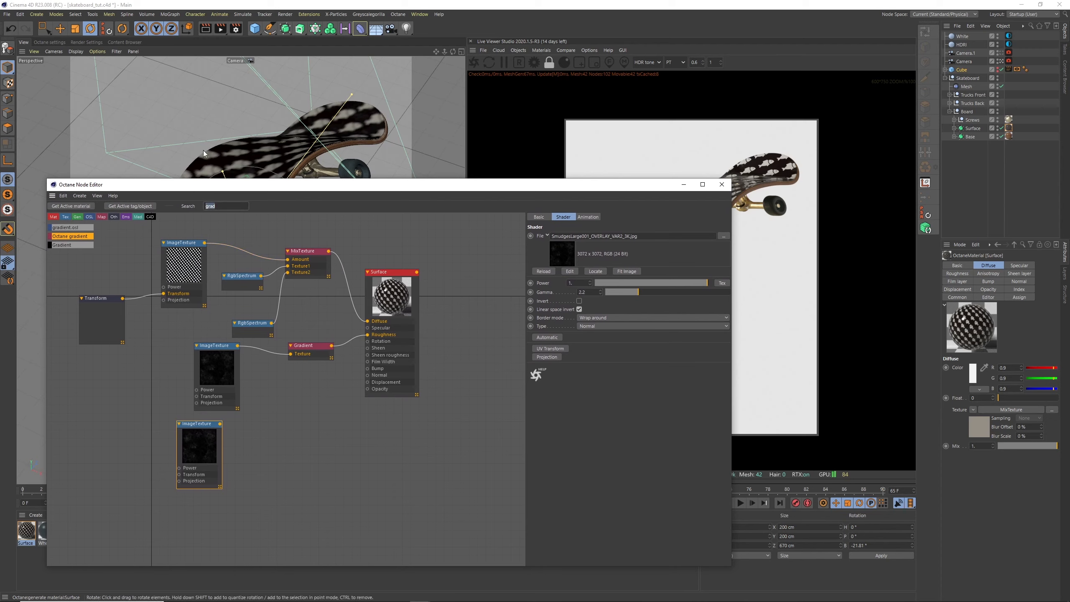
text(multipl)
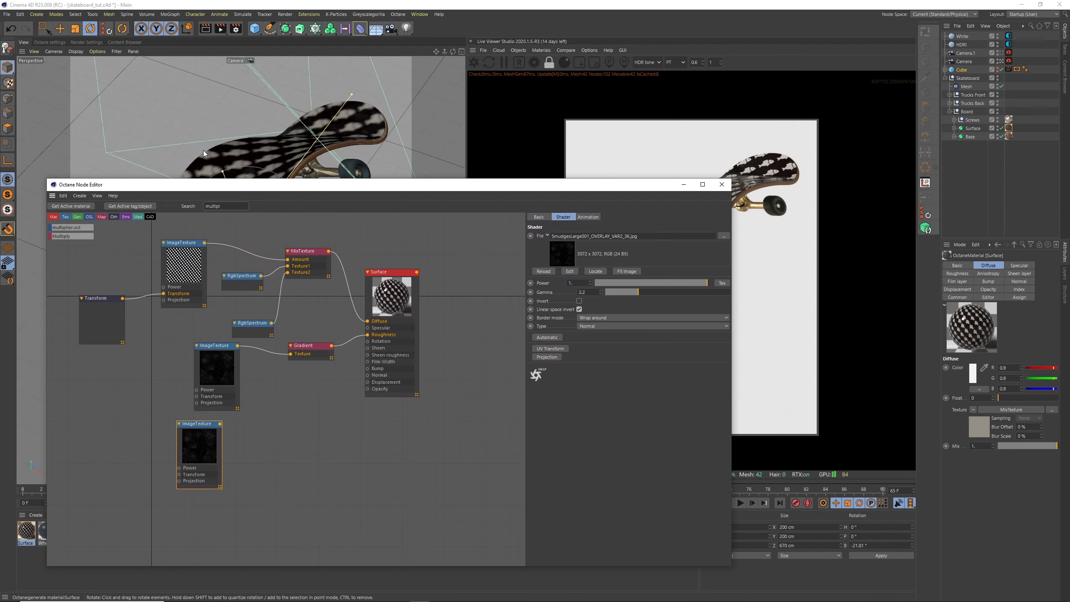
drag(145, 274, 288, 403)
drag(263, 457, 272, 452)
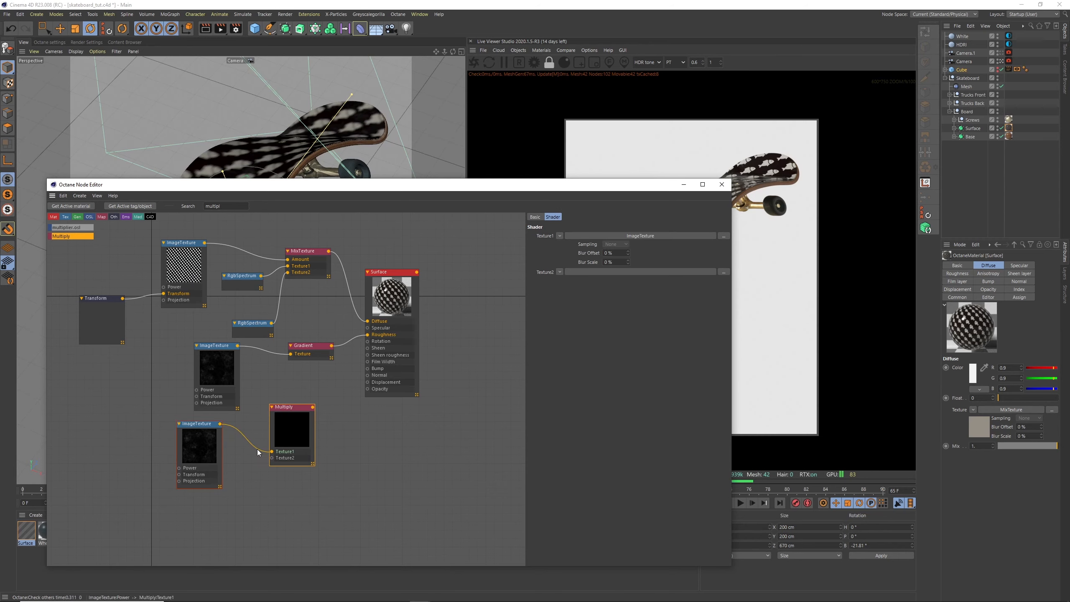
drag(198, 443, 182, 437)
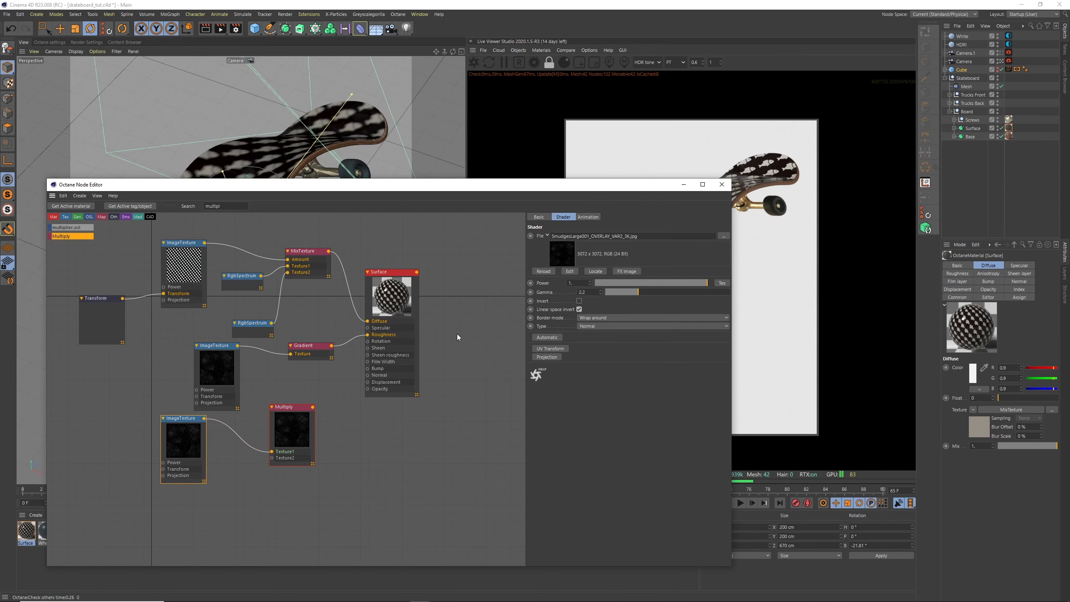
drag(271, 452, 254, 453)
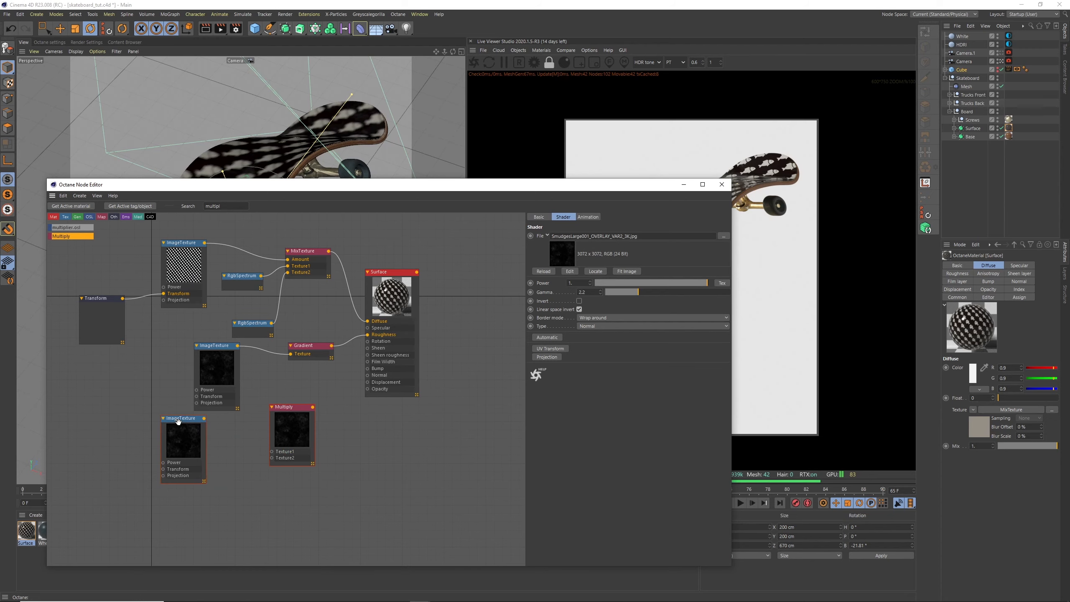
- Load SmudgesLarge001_OVERLAY_VAR1_3K.jpg into the duplicated ImageTexture and connect it to the Multiply node's Texture1
click(723, 236)
click(145, 234)
click(478, 587)
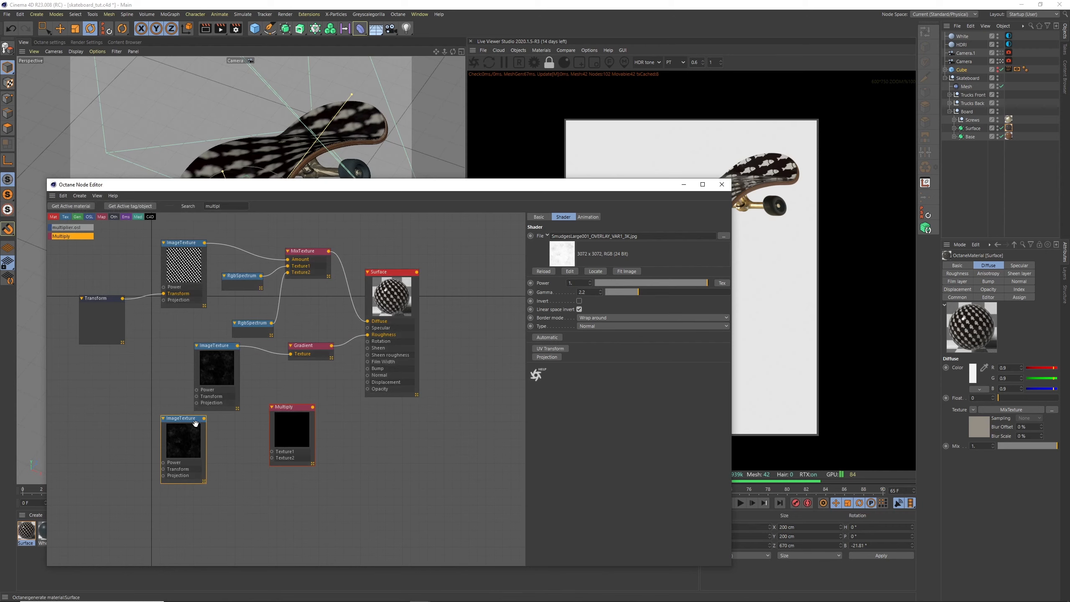
drag(196, 422, 271, 451)
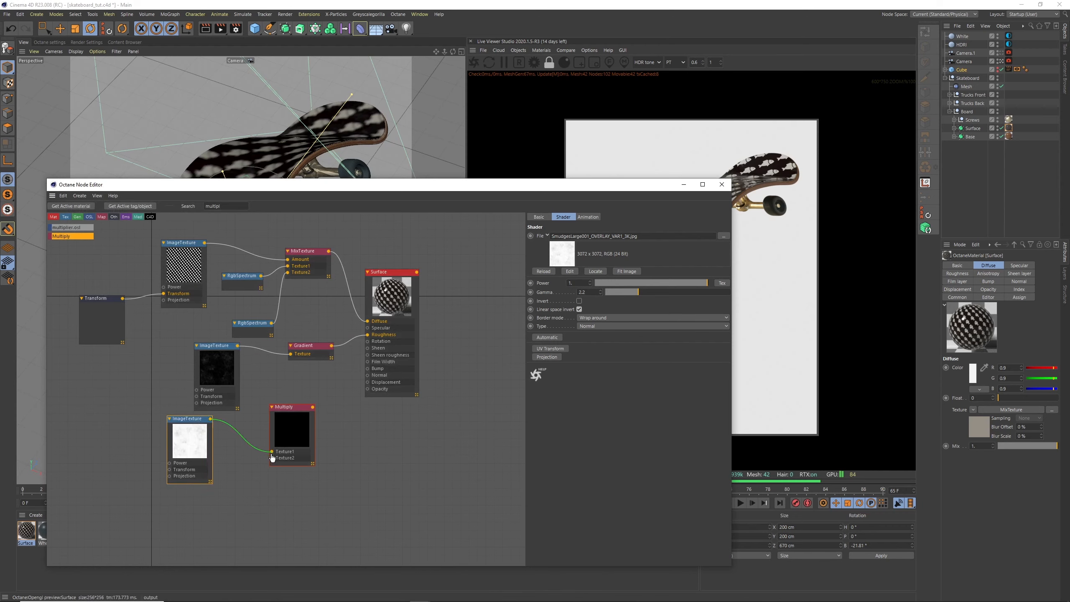
click(427, 369)
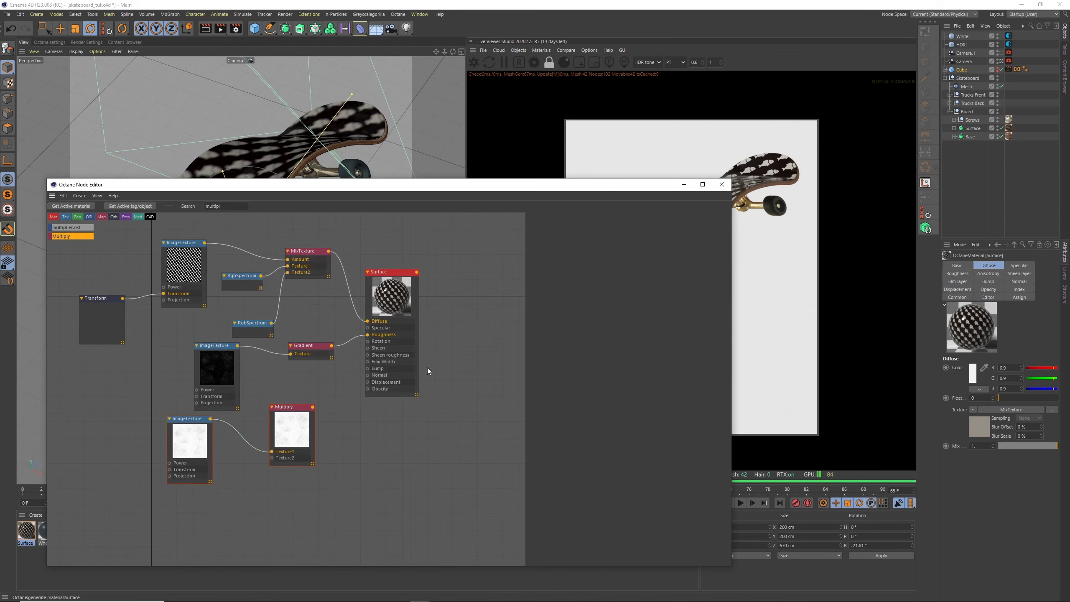
- Duplicate the white smudge ImageTexture, connect the copy to the Multiply node's Texture2, and load Fingerprints004_OVERLAY_VAR2_3K.jpg into it
ctrl+drag(192, 422, 272, 458)
drag(236, 489, 219, 499)
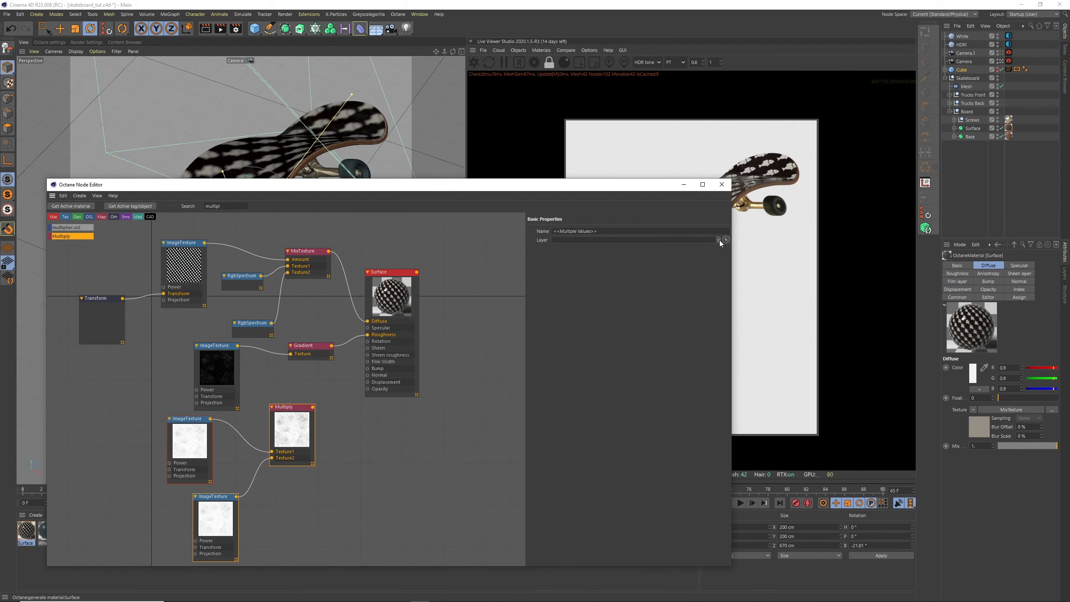
click(228, 505)
click(724, 236)
click(234, 186)
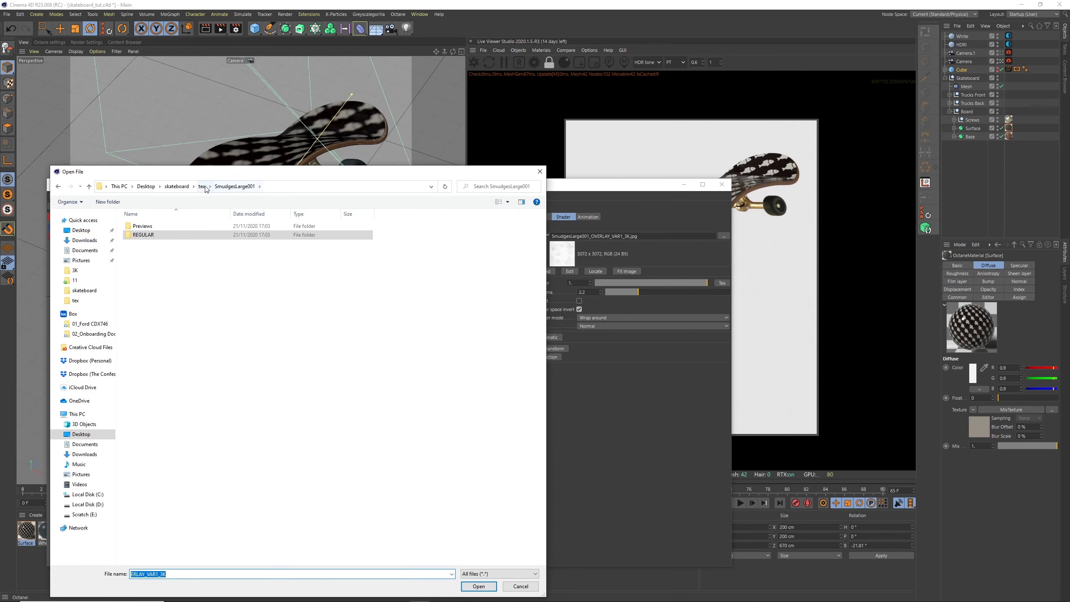
click(202, 186)
double_click(152, 241)
double_click(150, 235)
double_click(150, 238)
click(192, 245)
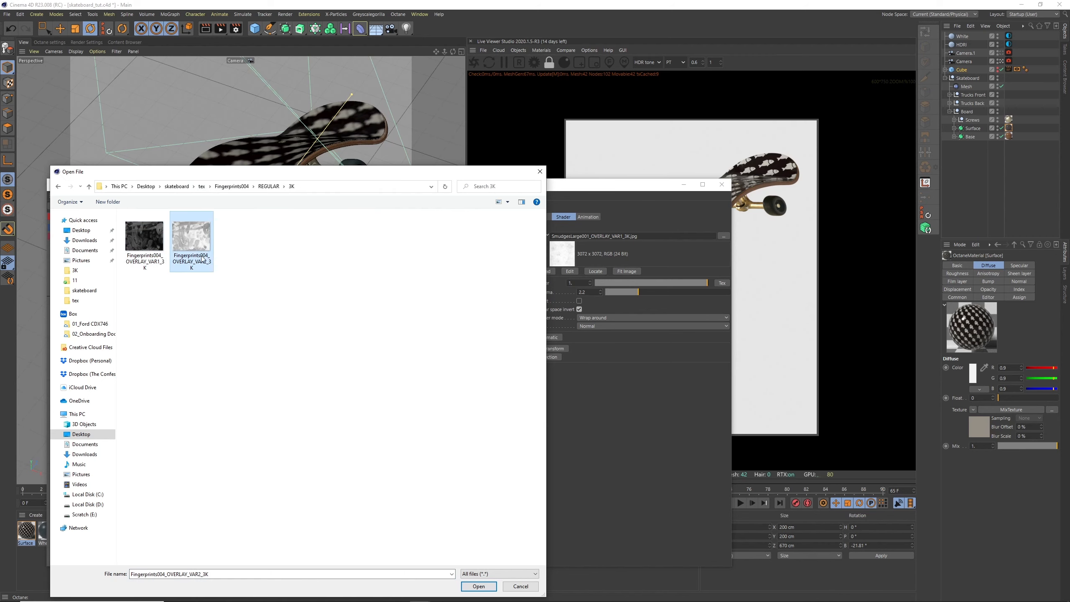
click(464, 586)
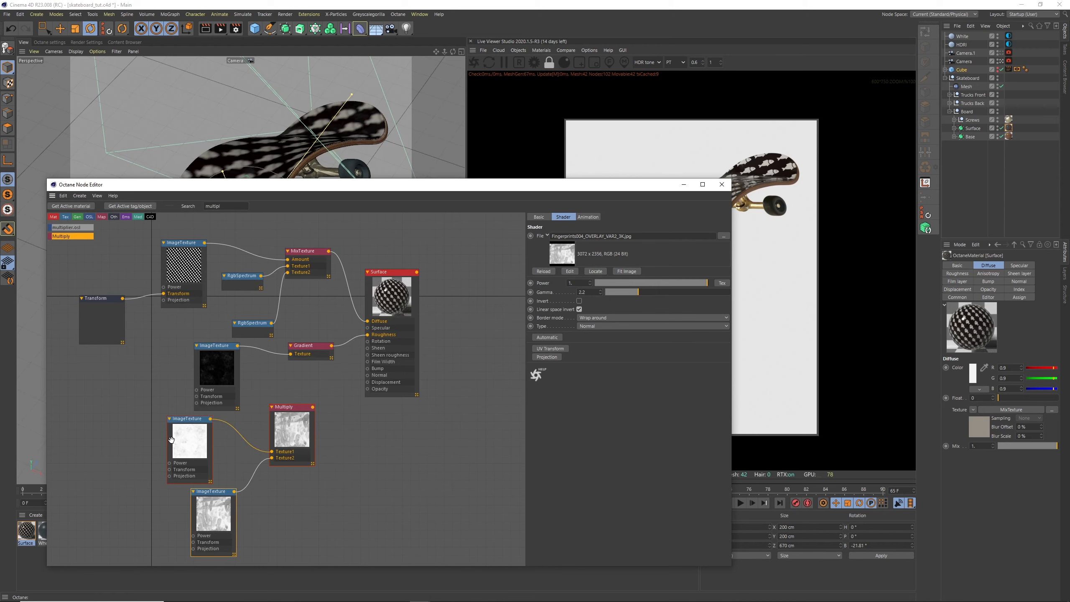
- Connect the Multiply node to the Surface material's Bump and move the Node Editor aside to check the render
right_click(289, 421)
click(288, 412)
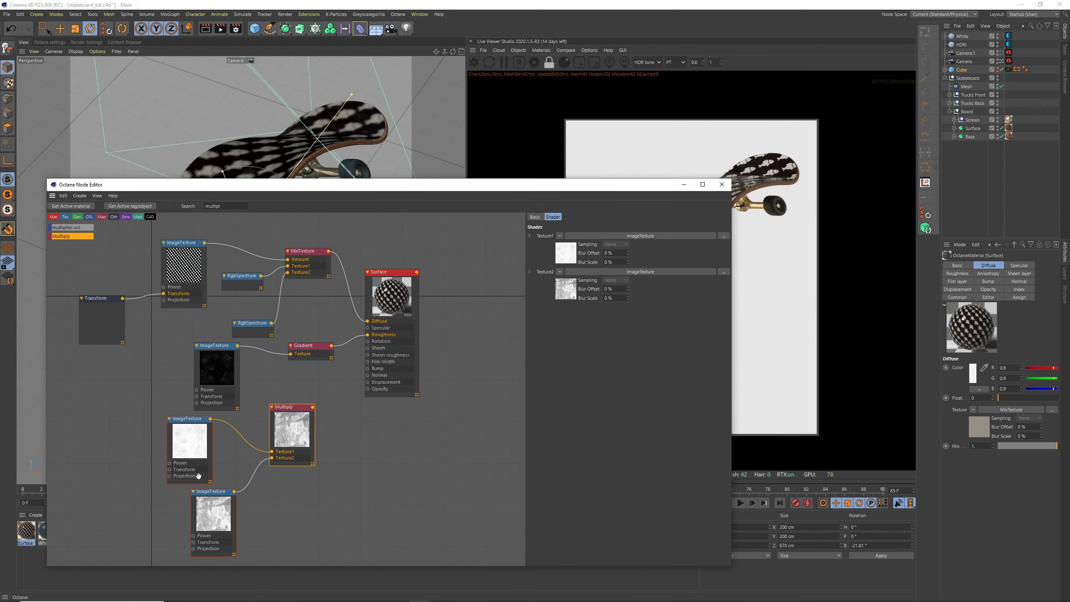
drag(312, 407, 366, 371)
drag(635, 188, 484, 248)
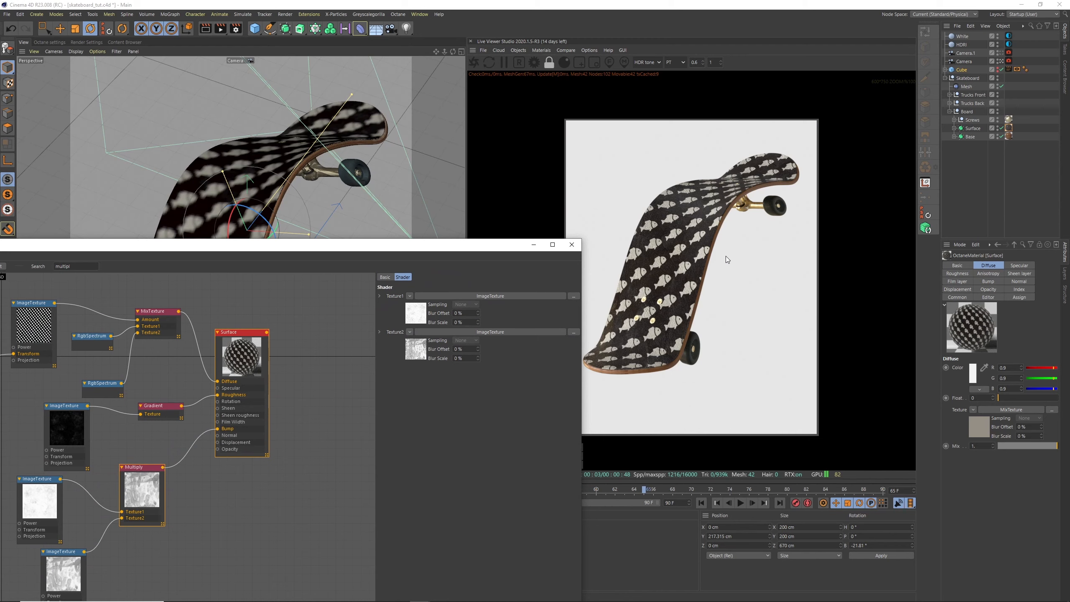
- Disconnect the Gradient node from the Surface material's Roughness to compare the render, and undo the disconnection
drag(523, 249, 566, 197)
click(182, 355)
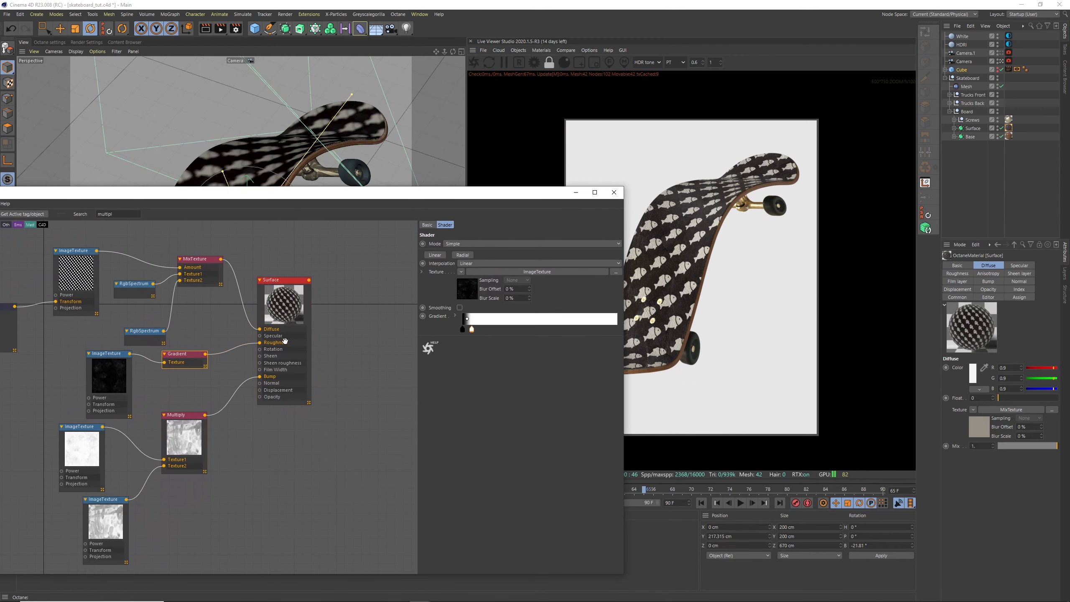
drag(260, 342, 246, 349)
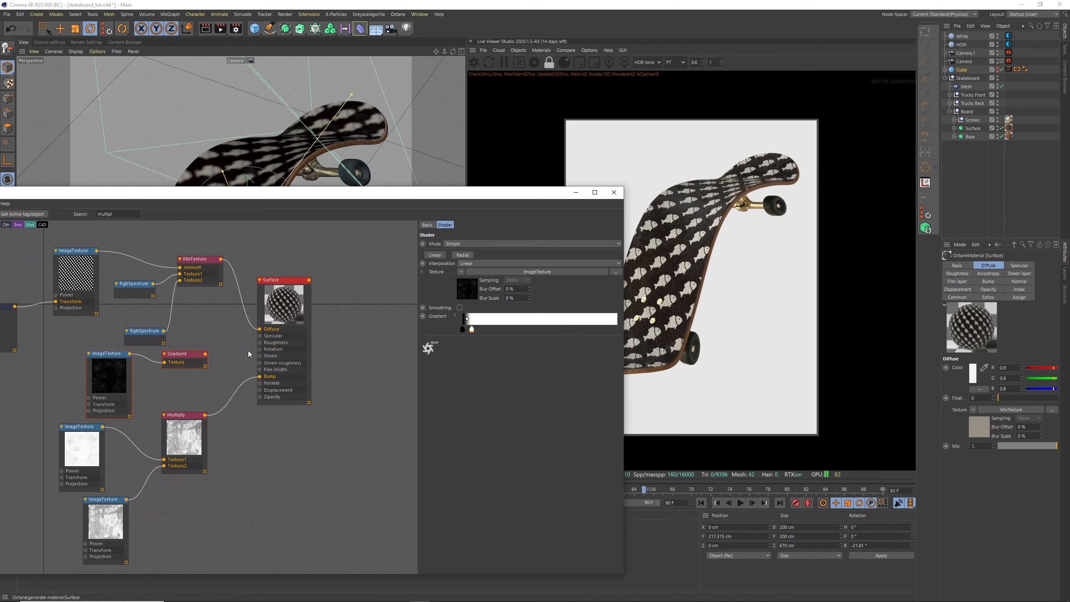
key(ctrl+z)
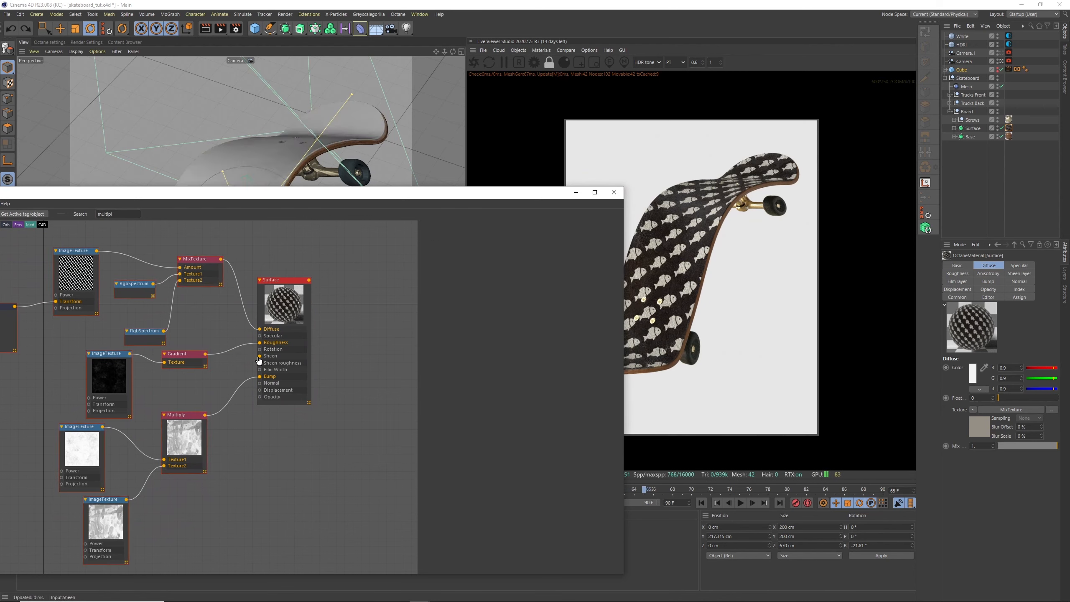
drag(194, 355, 201, 353)
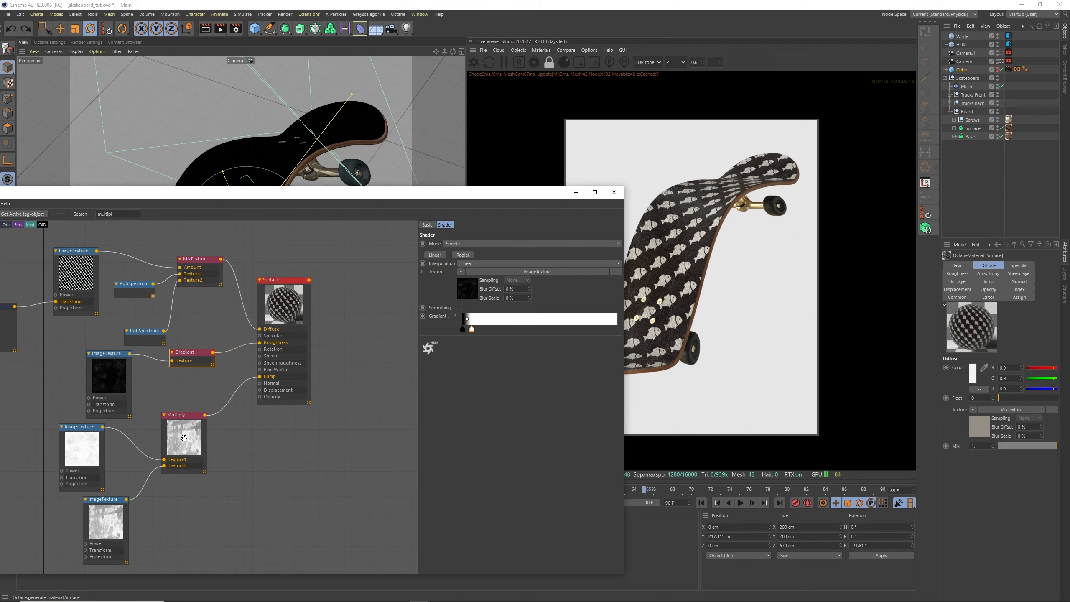
- Close the Node Editor, go to frame 39 and orbit to view the skateboard's wooden underside and trucks
click(613, 192)
drag(272, 490, 397, 475)
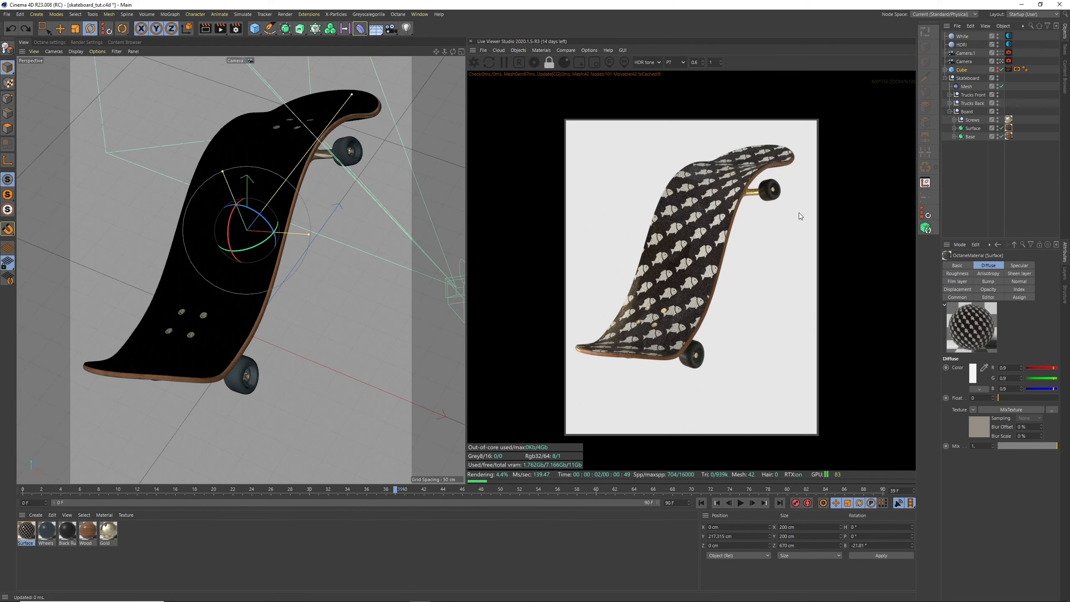
drag(451, 51, 442, 5)
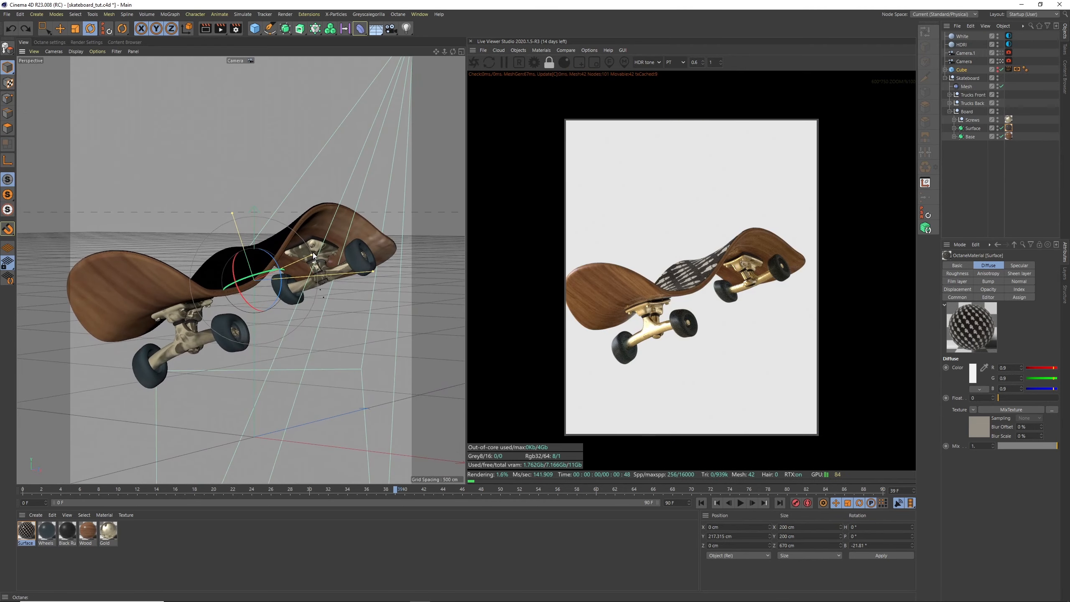
key(e)
drag(313, 255, 303, 252)
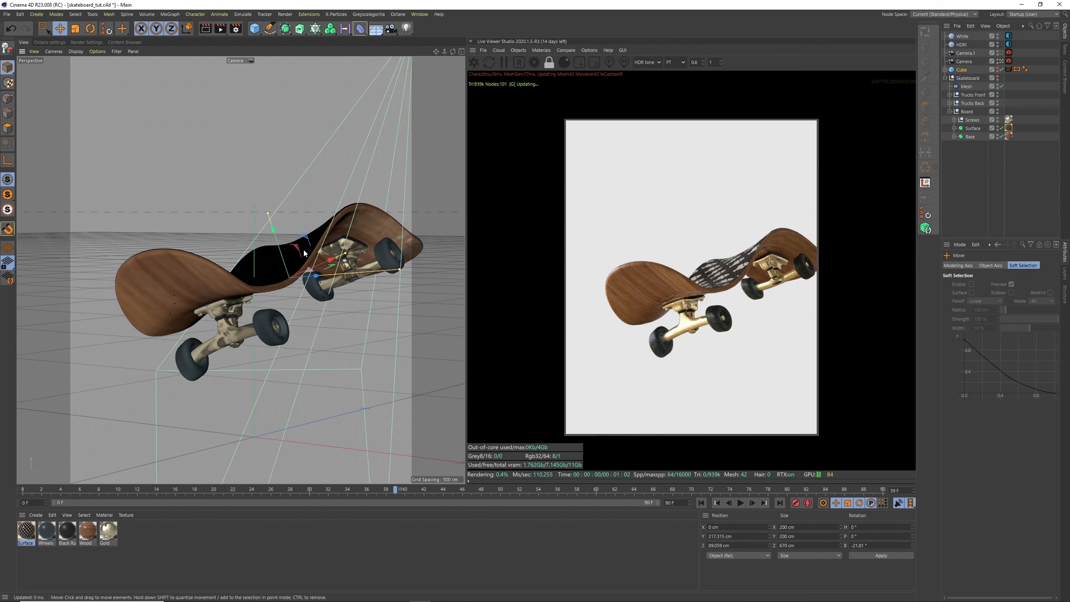
key(ctrl+z)
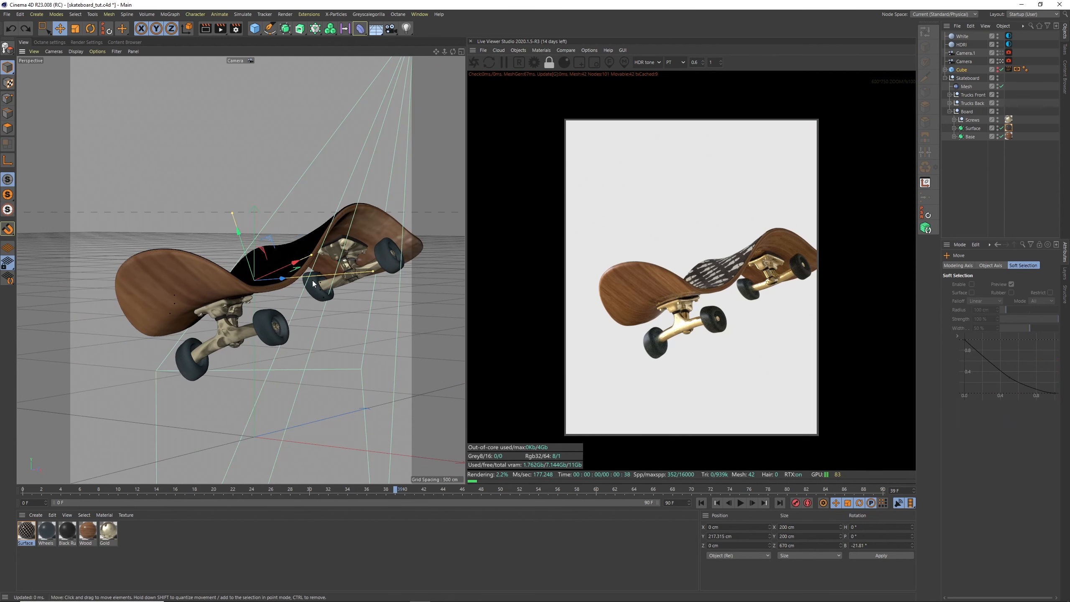
- Examine the textured skateboard render from below, from above and from a low side angle
drag(438, 52, 463, 37)
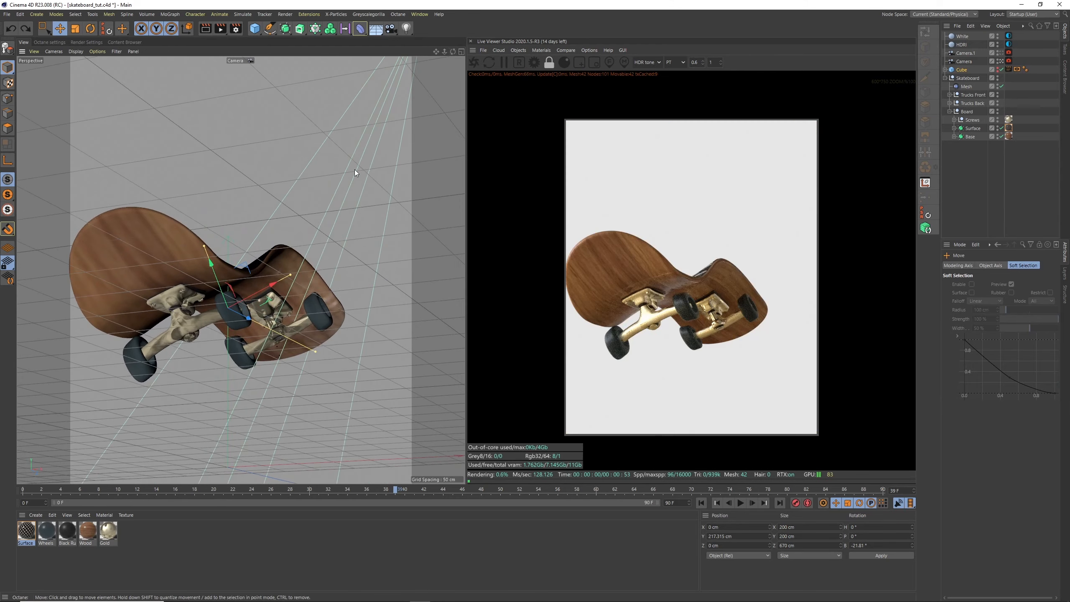
alt+drag(354, 172, 319, 277)
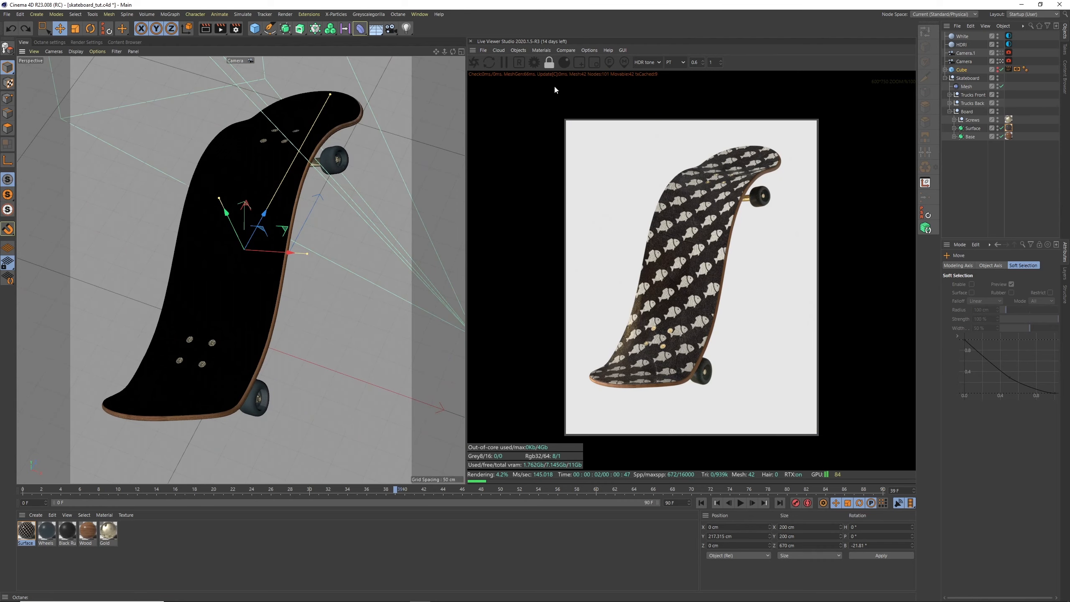
alt+drag(447, 51, 446, 23)
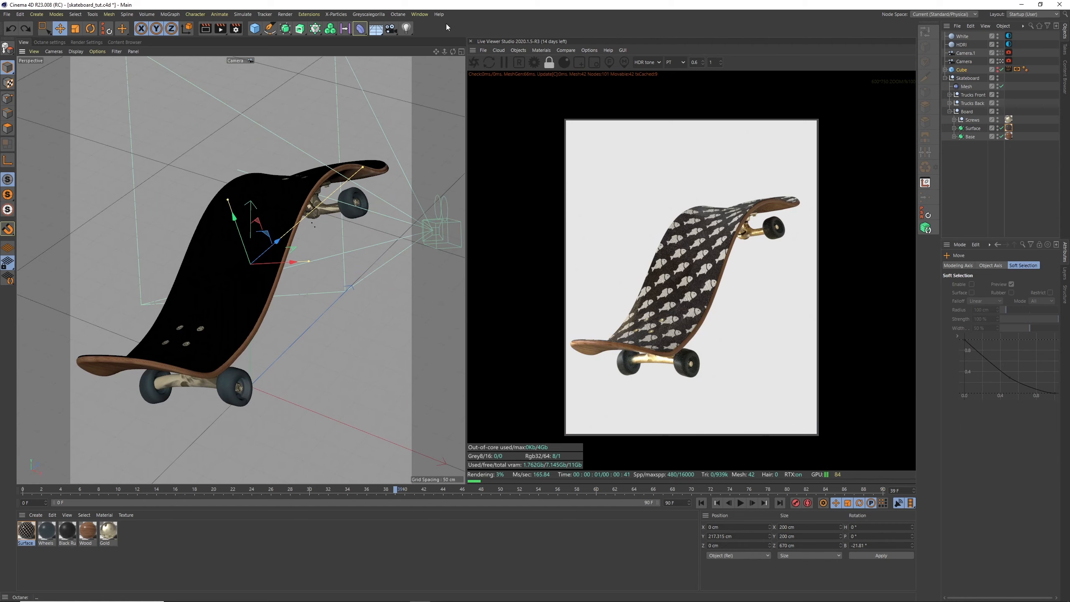